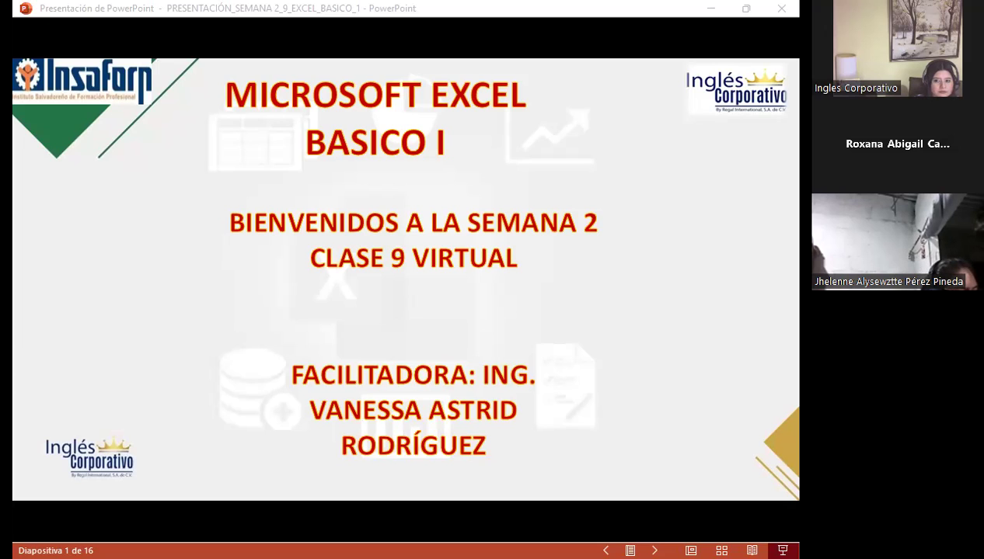
Step: Bring the PowerPoint presentation window to the front
left_click(546, 388)
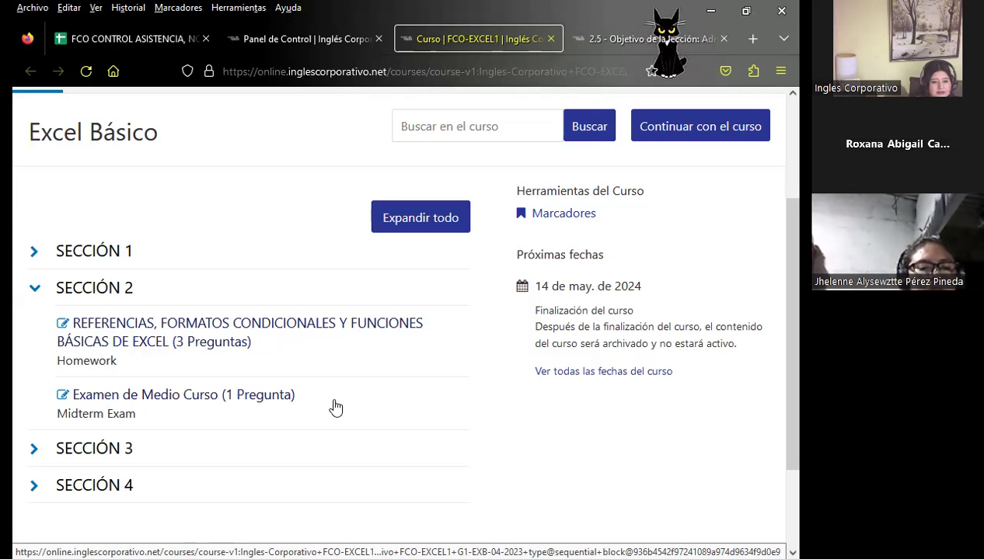
Step: Open lesson 2.5 'Objetivo de la lección: Administrador de nombres' and read its objective
scroll(385, 393, "up", 2)
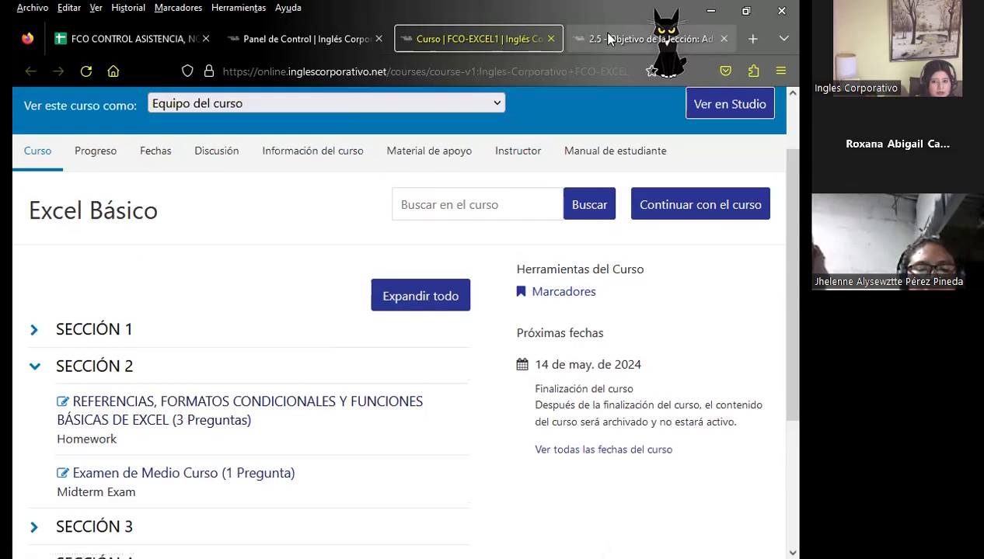
left_click(599, 37)
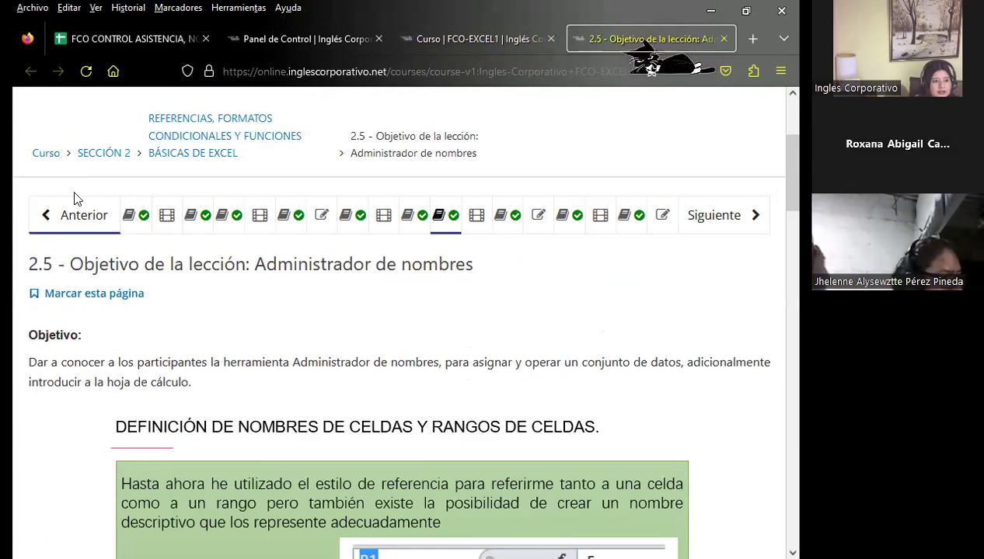
scroll(264, 332, "up", 2)
scroll(265, 332, "up", 3)
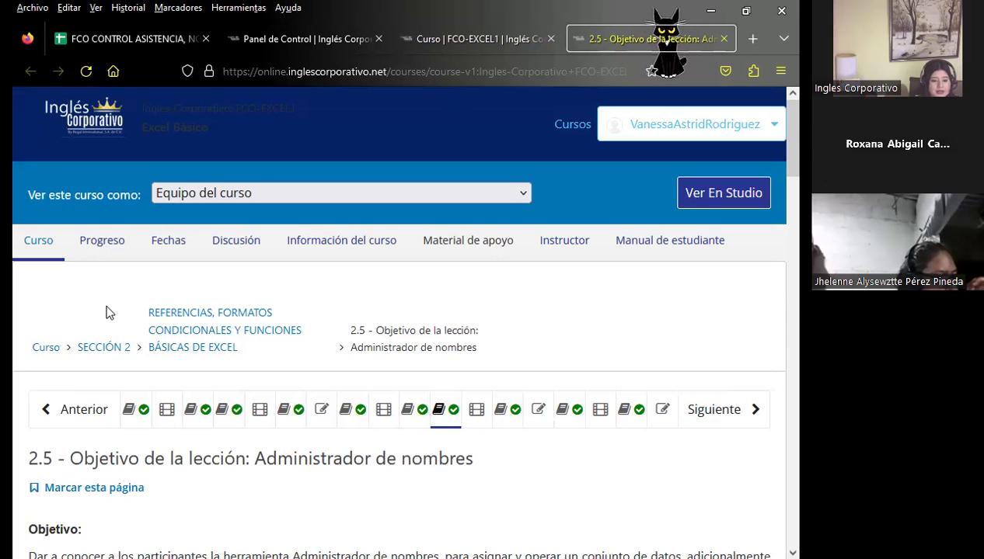
scroll(318, 352, "down", 3)
scroll(296, 352, "up", 2)
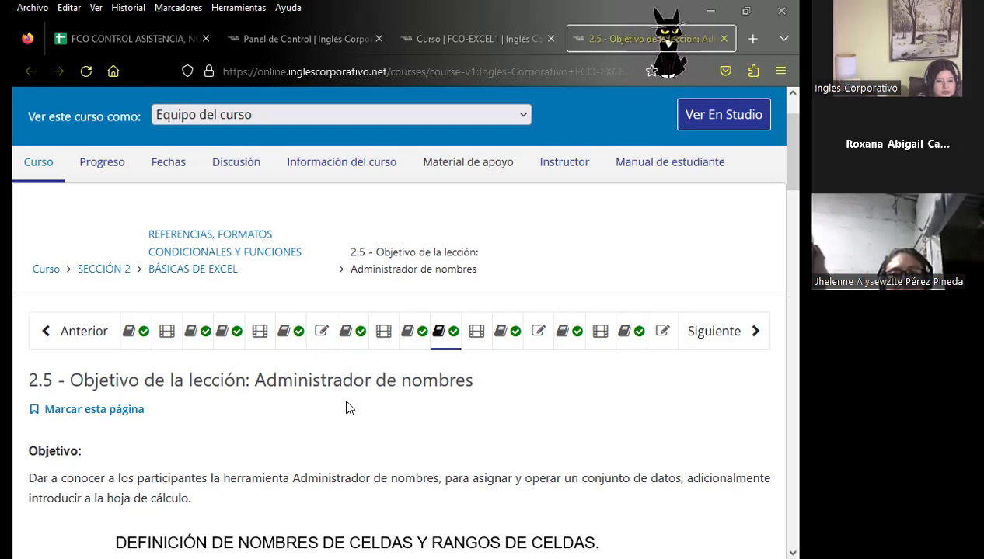
scroll(405, 412, "down", 2)
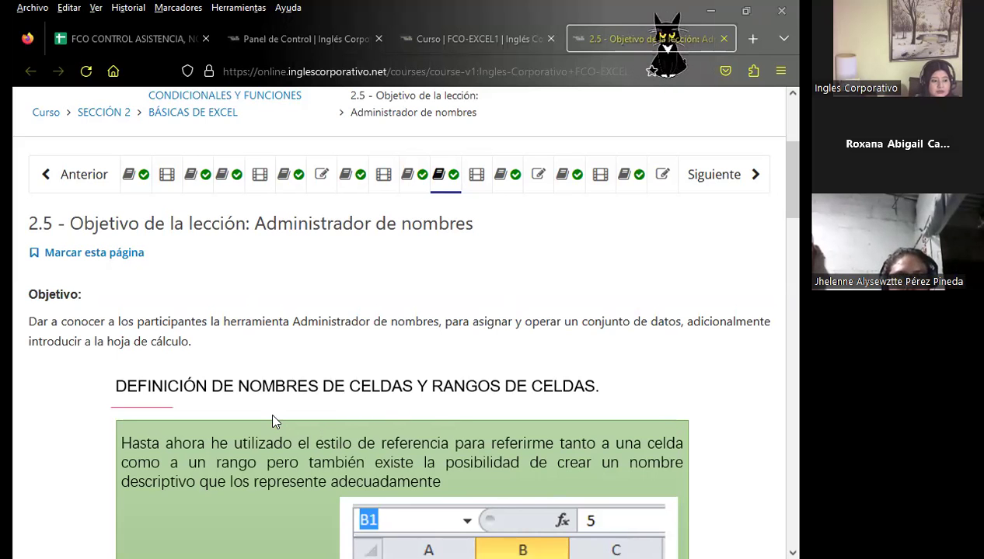
Step: Scroll through lesson 2.5's named-range and SUMA examples
scroll(163, 402, "down", 3)
scroll(171, 391, "down", 3)
scroll(178, 383, "down", 1)
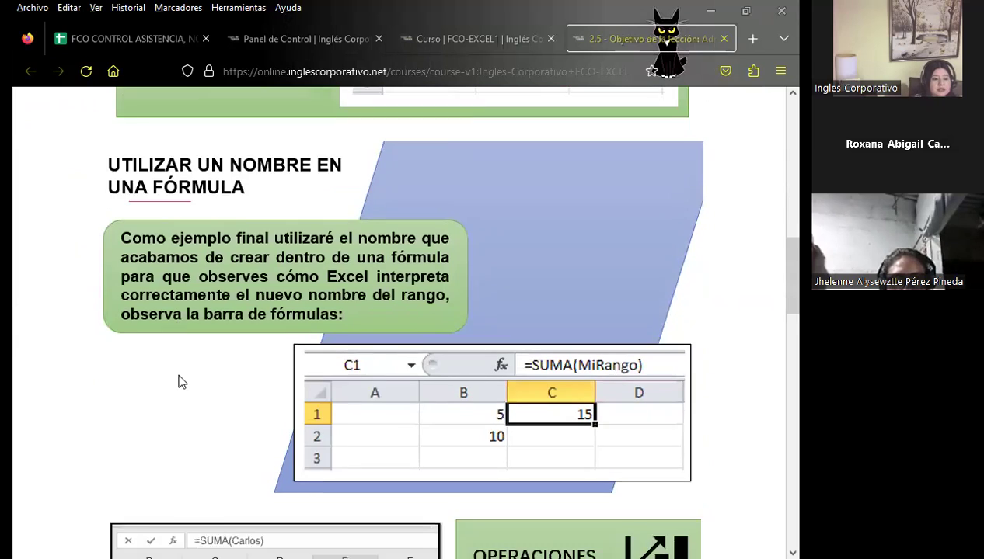
scroll(178, 382, "down", 2)
scroll(181, 379, "down", 2)
scroll(181, 379, "down", 3)
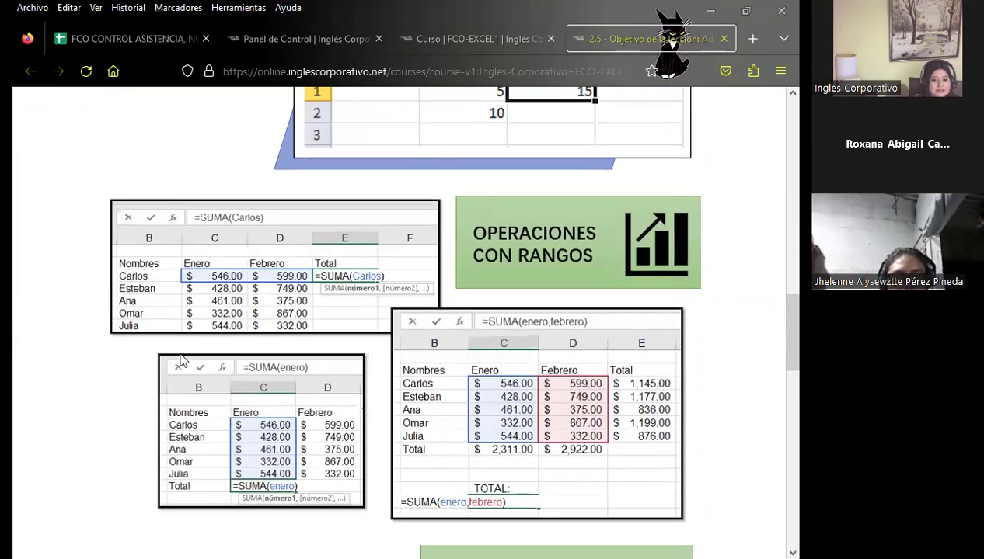
scroll(183, 358, "up", 8)
scroll(183, 345, "up", 10)
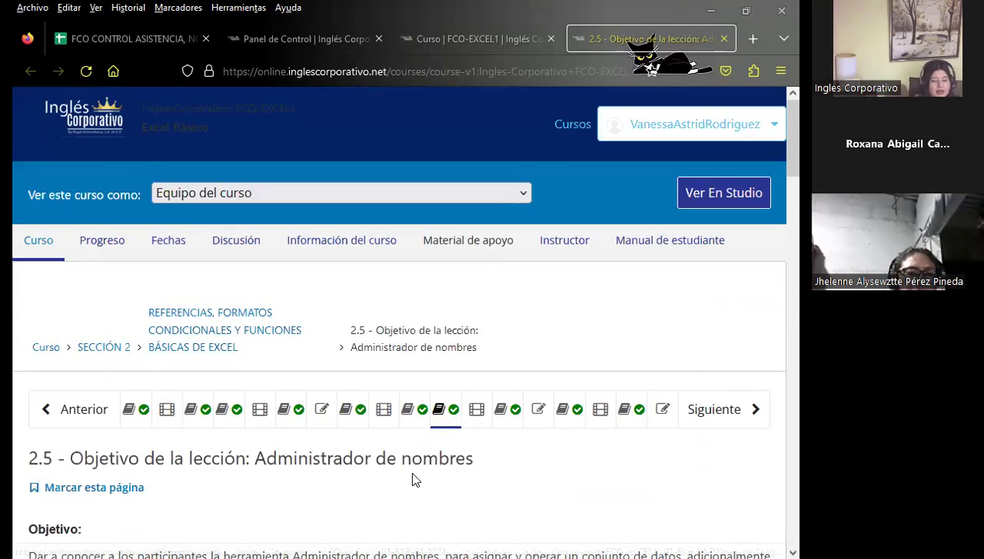
scroll(413, 478, "down", 2)
scroll(171, 391, "down", 3)
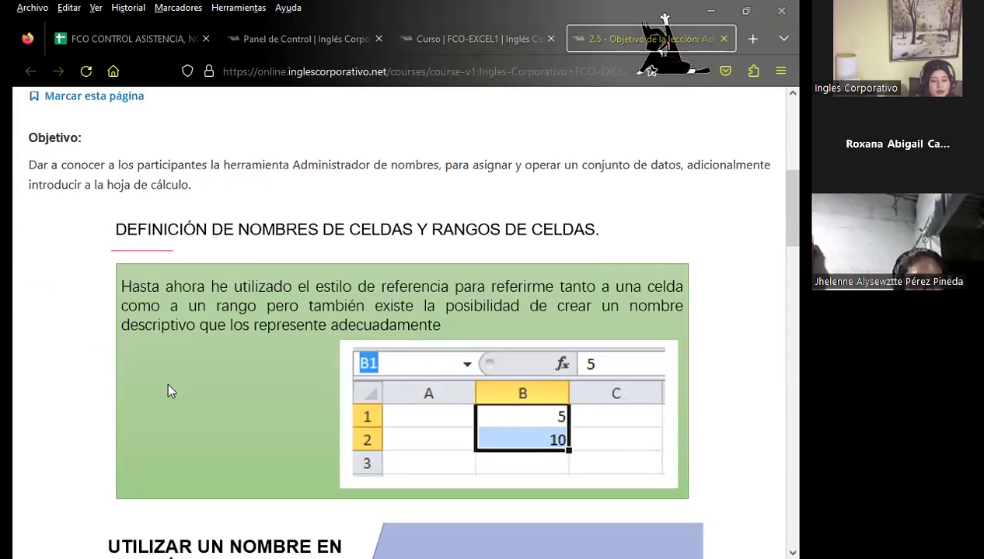
scroll(148, 389, "down", 3)
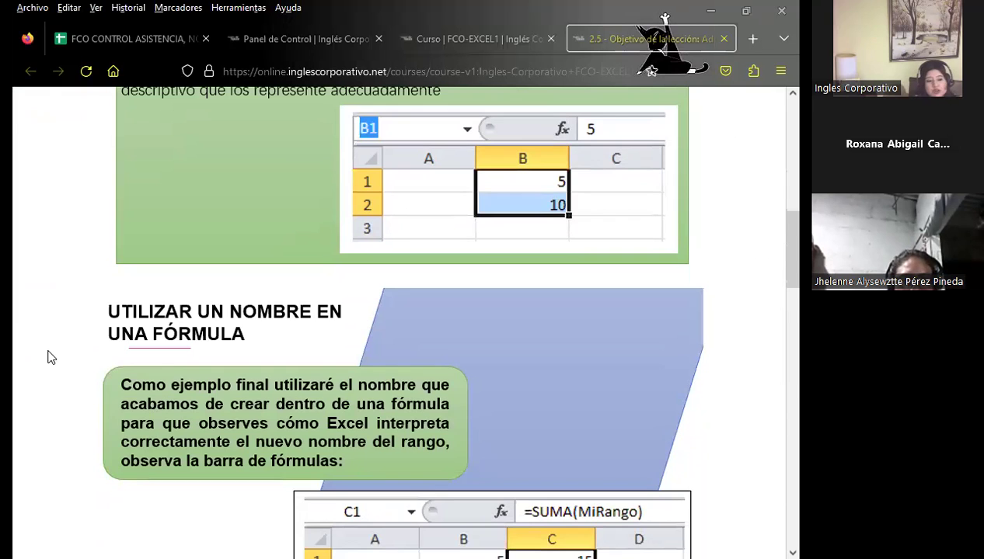
scroll(49, 354, "up", 4)
scroll(70, 354, "up", 1)
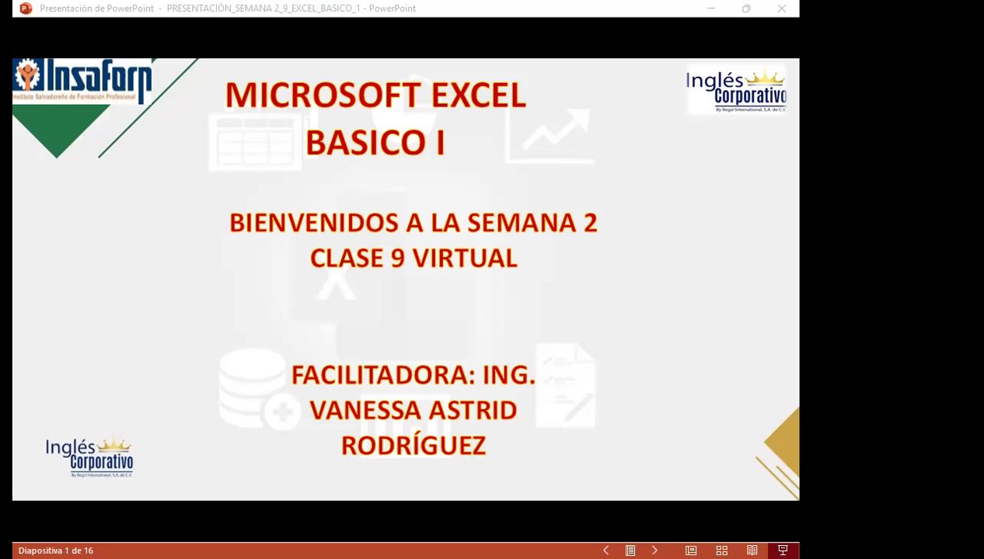
Step: Advance the slideshow past SESIÓN: 9 and AGENDA to slide 4, the general objective
key("Right")
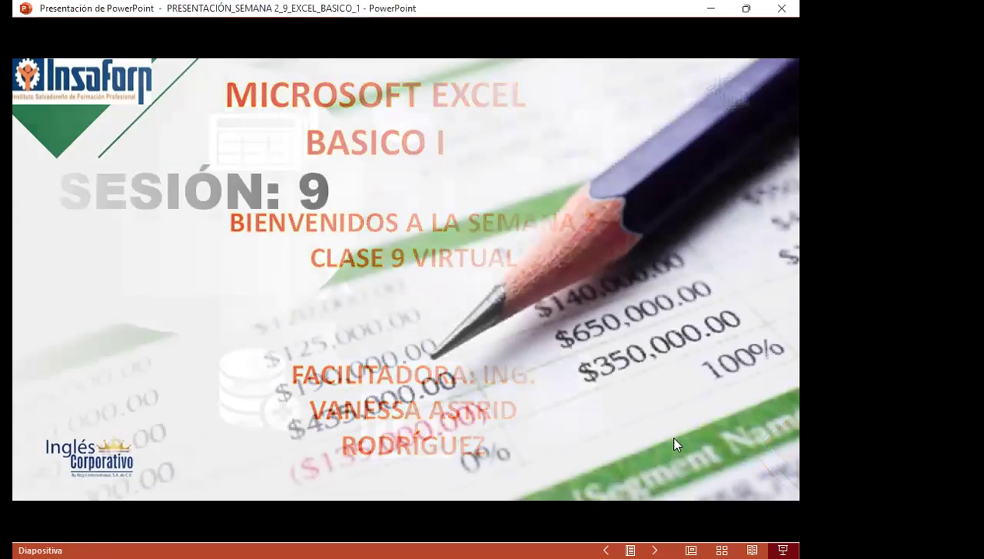
left_click(639, 339)
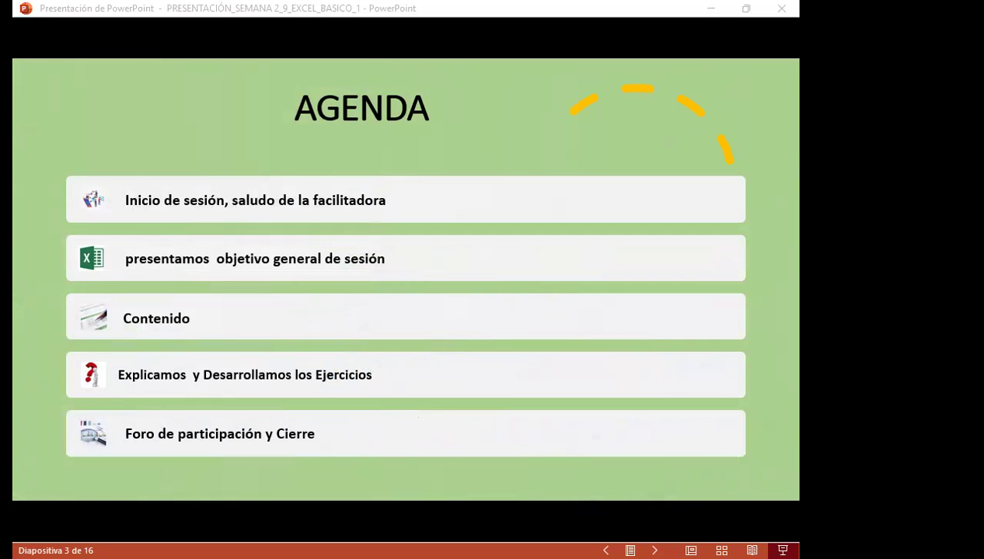
left_click(490, 378)
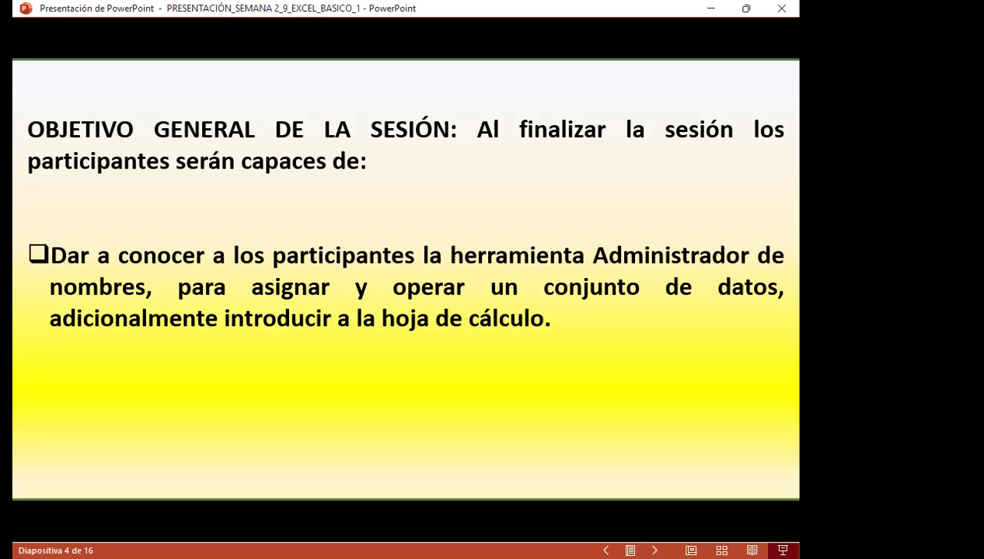
Step: Advance the slideshow to slide 5, Auditoría de datos
key("Right")
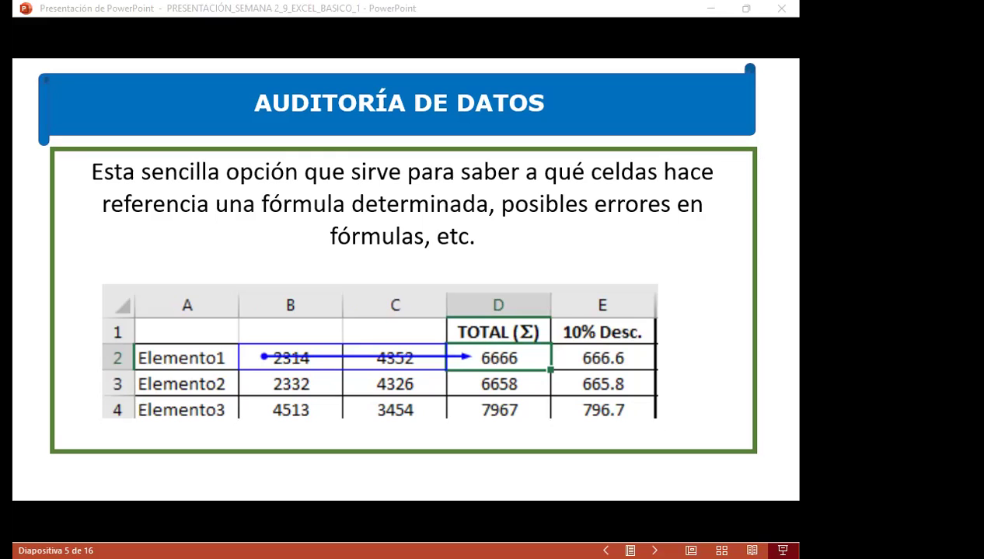
Step: Switch from the slideshow to the LIBRO DE EXCEL SESION 9 workbook in Excel
key("alt+Tab")
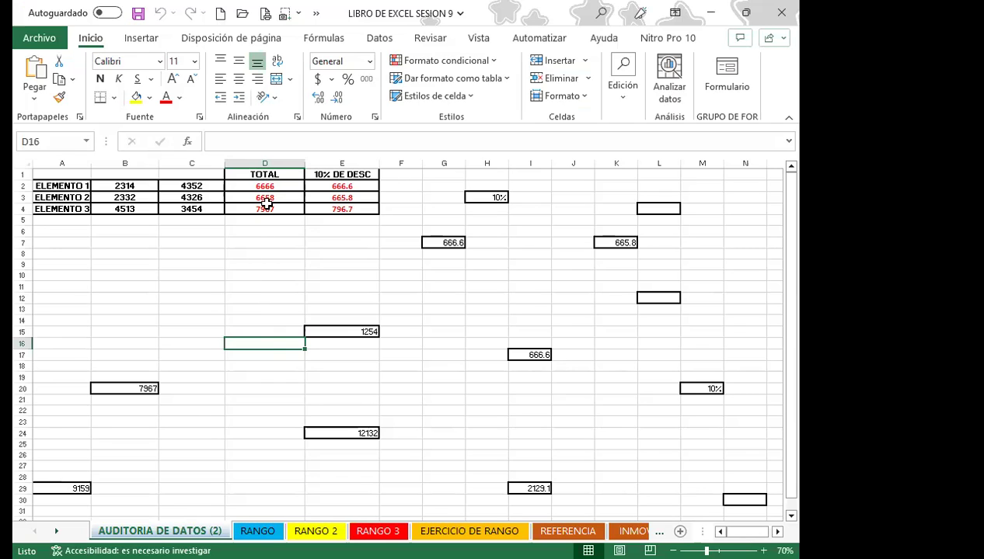
Step: Check the E2 and D2 formulas and raise row 1's height to 27.75
left_click(317, 186)
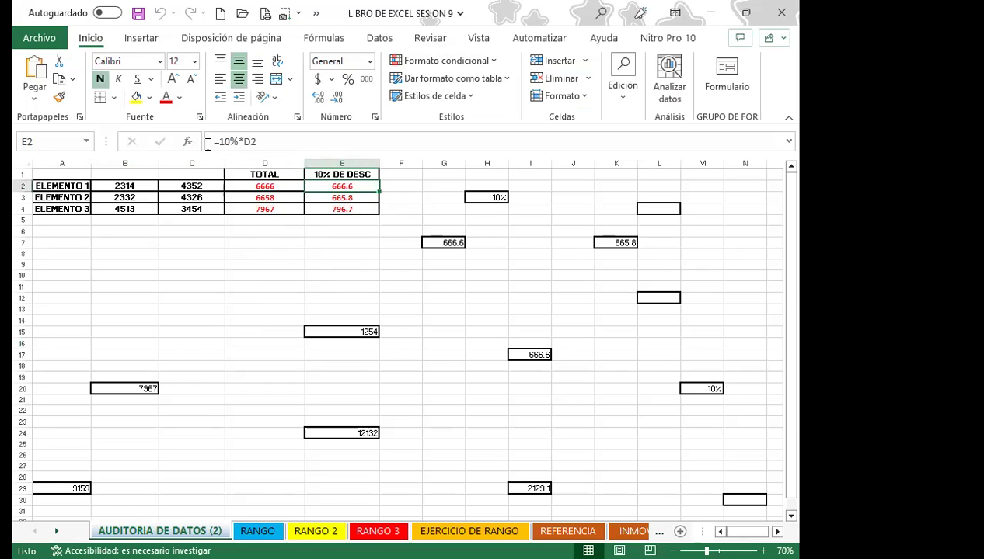
left_click(276, 185)
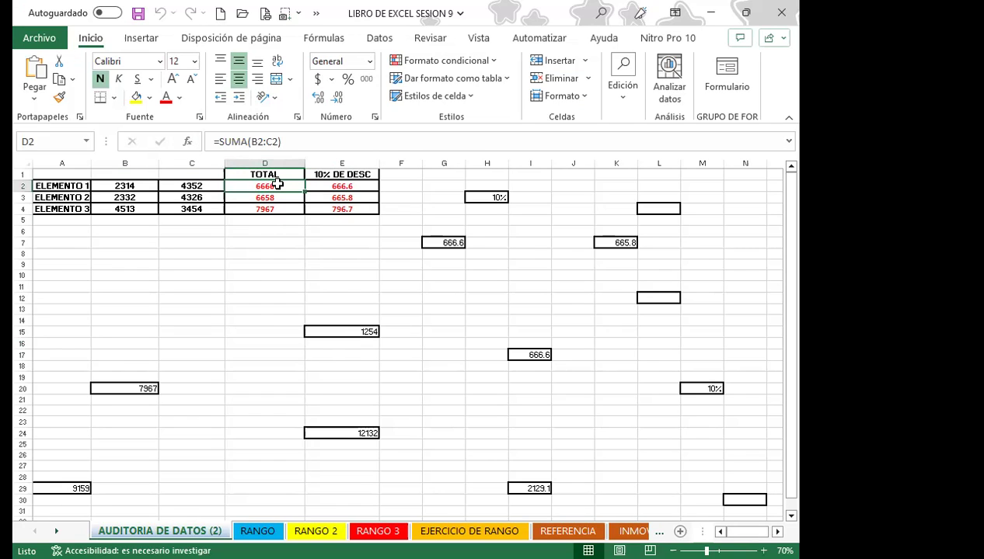
left_click(327, 174)
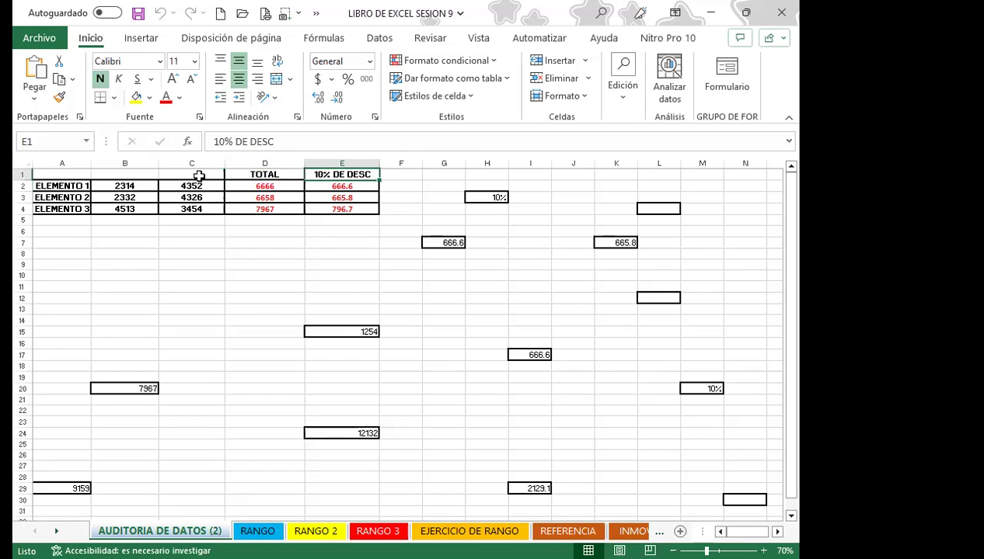
left_click_drag(25, 178, 25, 189)
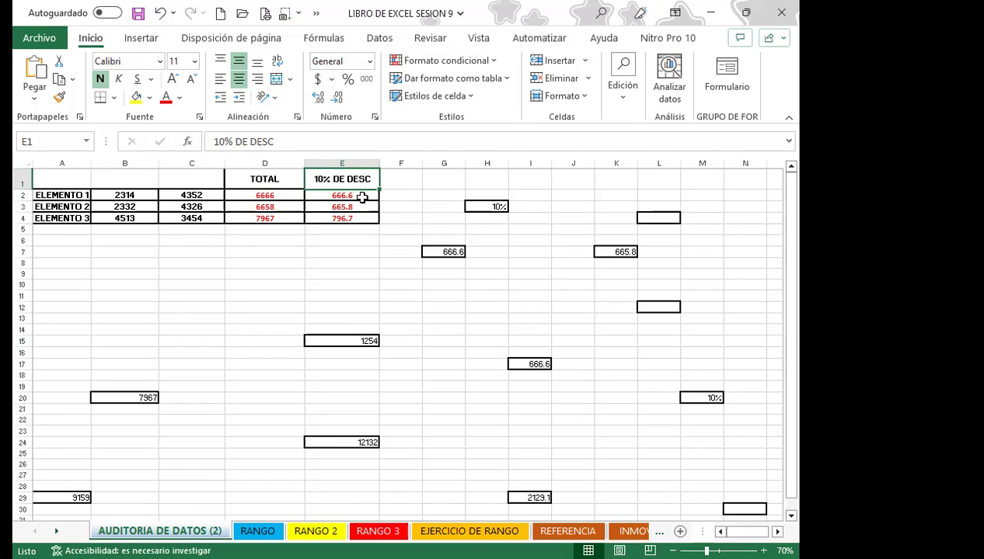
left_click(362, 197)
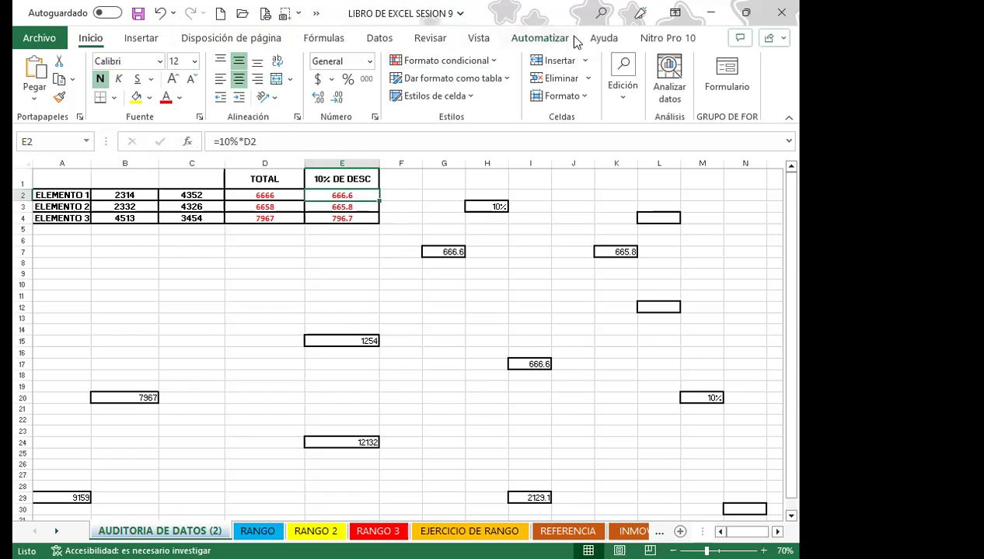
Step: Turn off the formula bar under Vista > Mostrar and bring up the Fórmulas tab
left_click(463, 39)
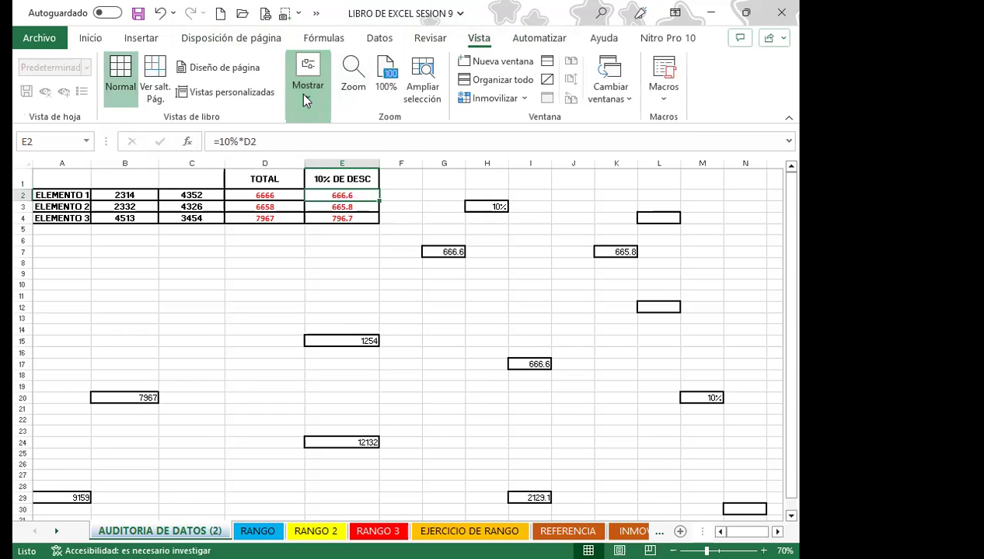
left_click(455, 140)
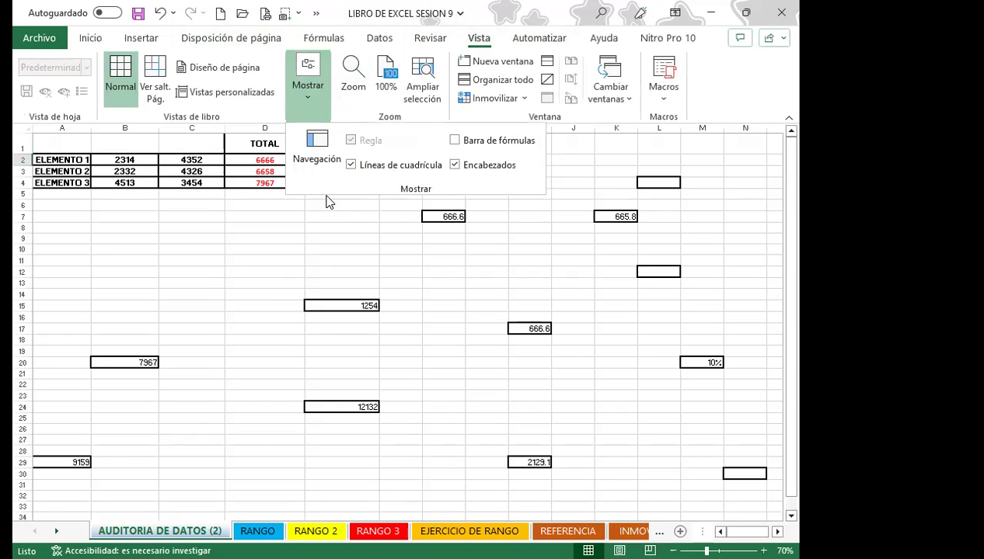
left_click(320, 205)
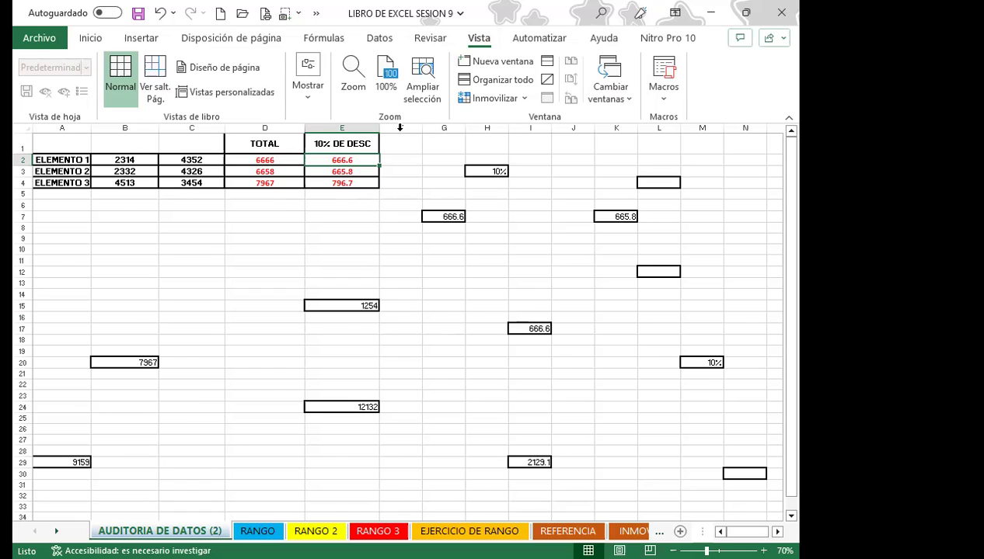
left_click(320, 40)
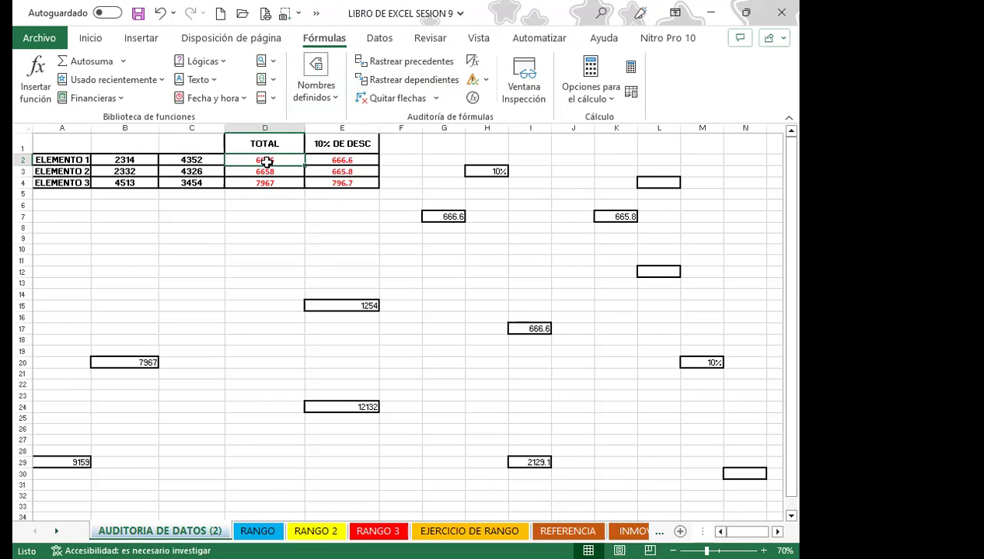
Step: Trace the precedents of the D2 total, showing arrows from B2 and C2
double_click(265, 160)
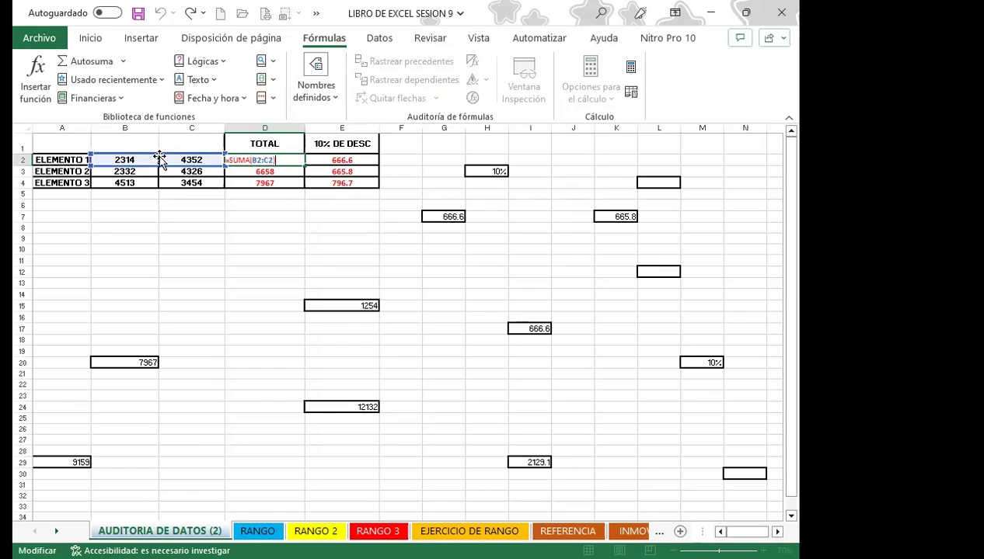
key("Return")
left_click(297, 159)
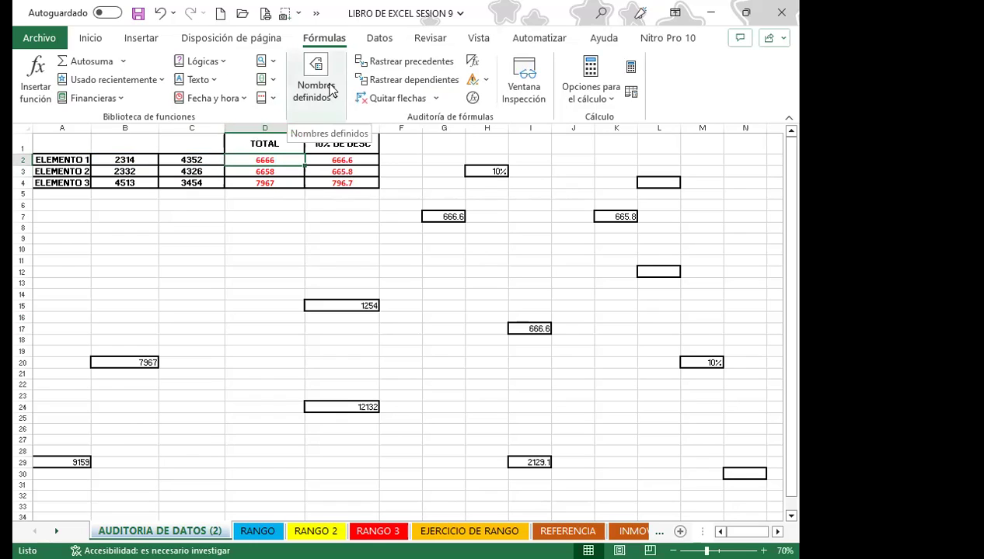
left_click(417, 62)
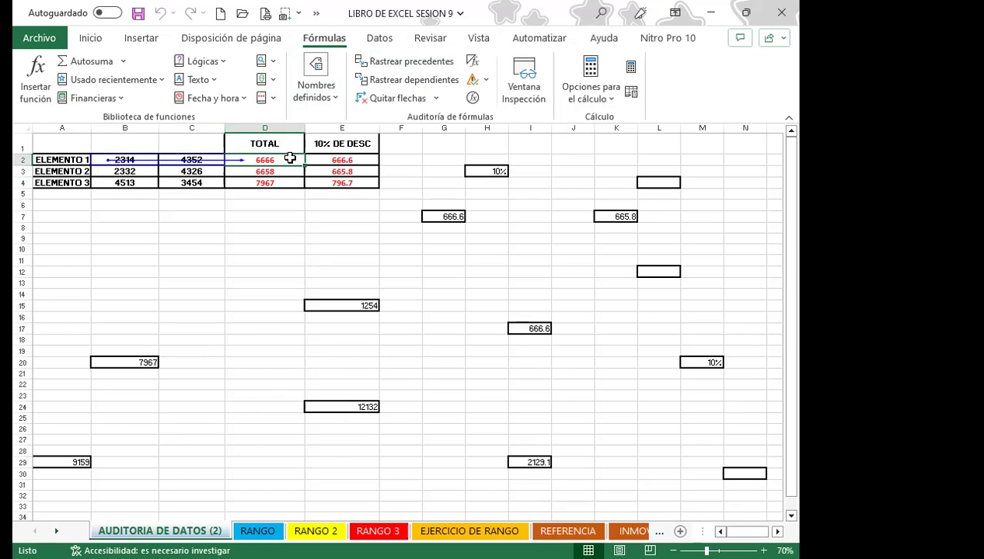
Step: Trace E2's precedent D2 and its dependent, 2129.1 in I29
left_click(369, 162)
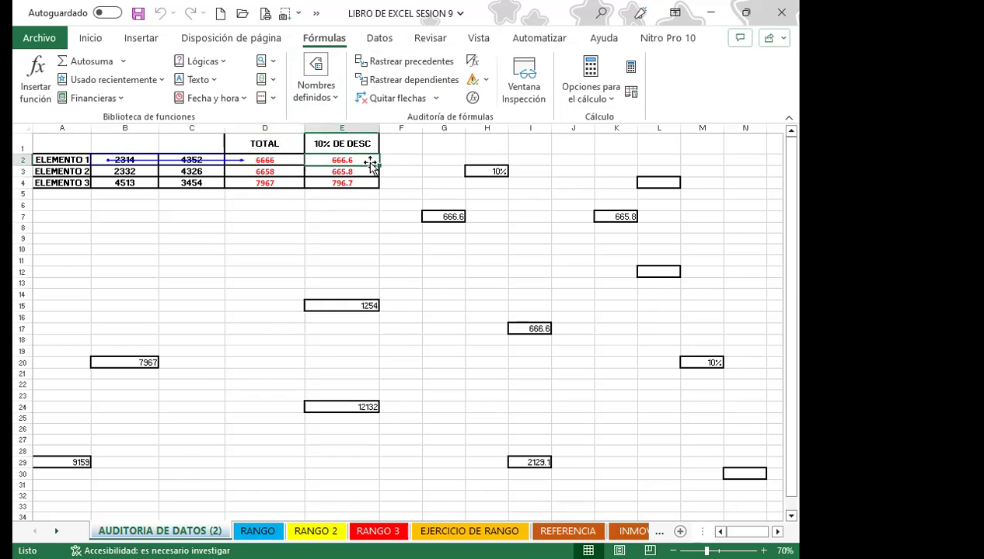
double_click(371, 162)
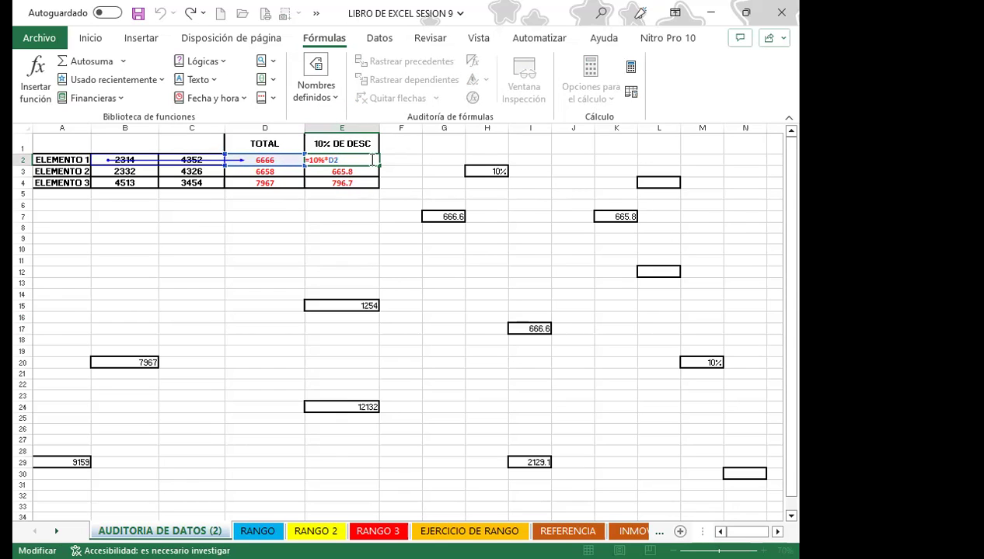
key("Return")
left_click(369, 159)
left_click(395, 62)
left_click(395, 80)
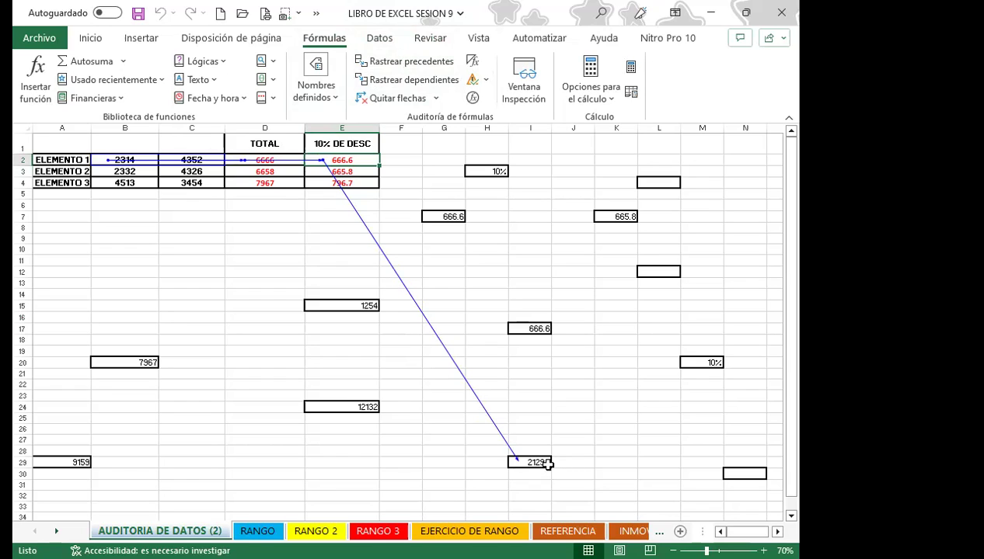
Step: Check I17 (666.6) for dependents, then trace its precedents: D2 and the 10% in M20
left_click(529, 328)
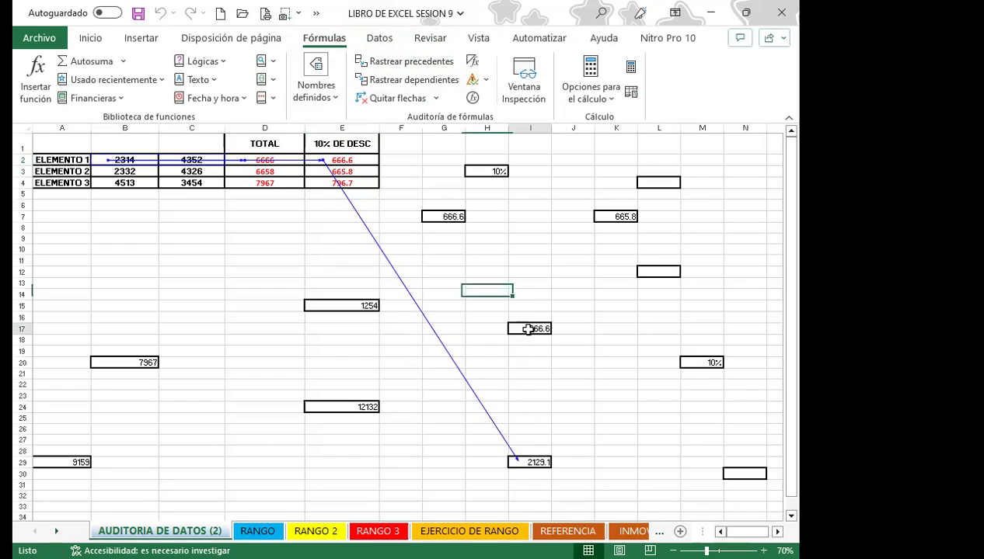
left_click(408, 80)
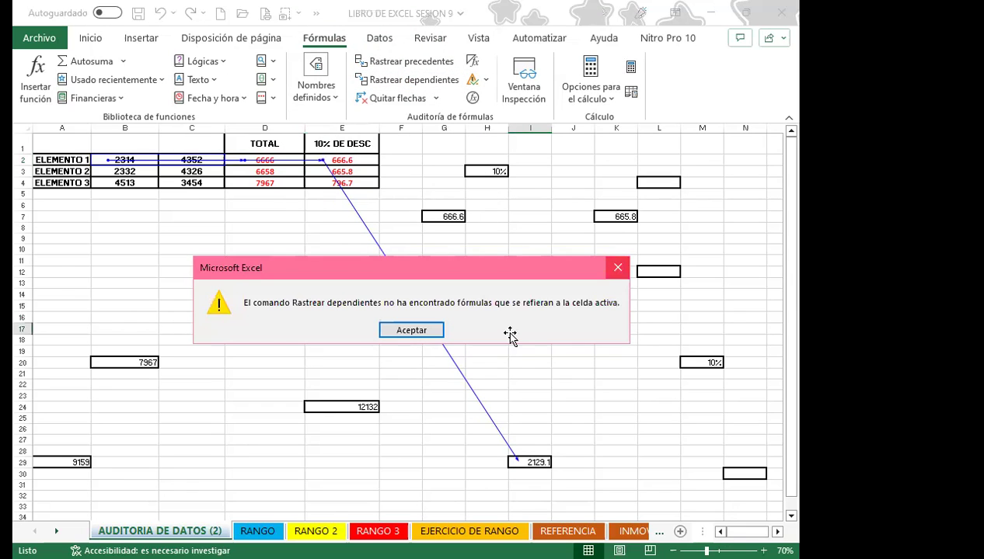
key("Return")
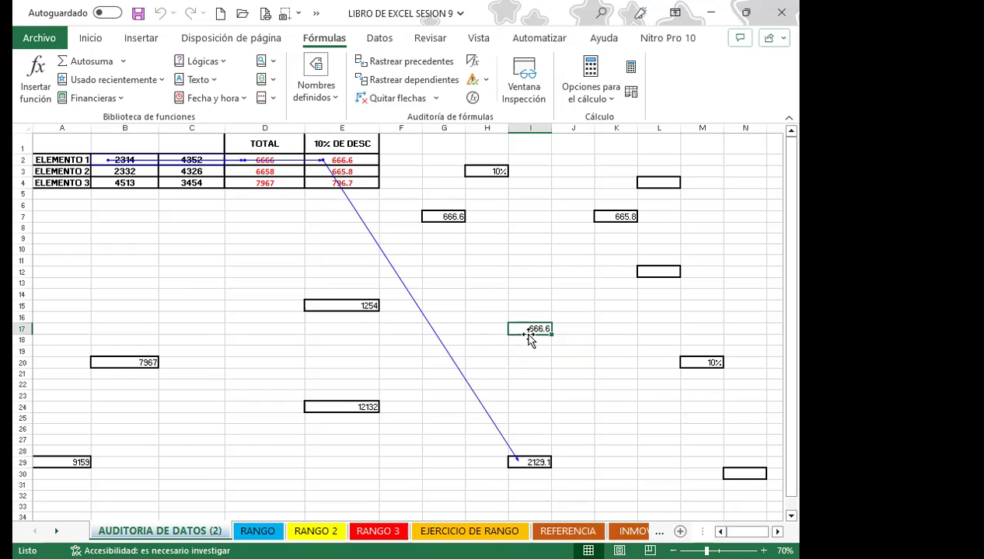
left_click(418, 82)
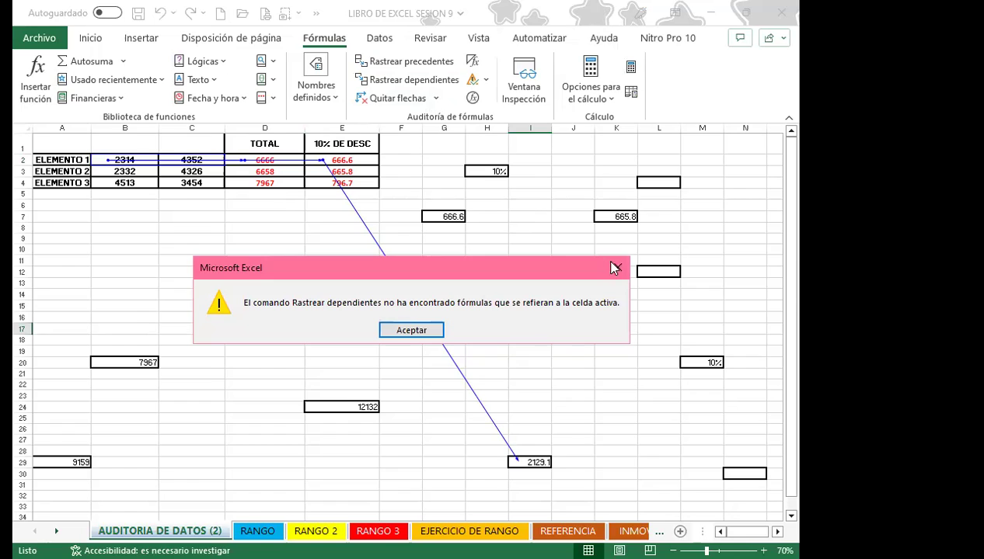
left_click(617, 267)
left_click(412, 63)
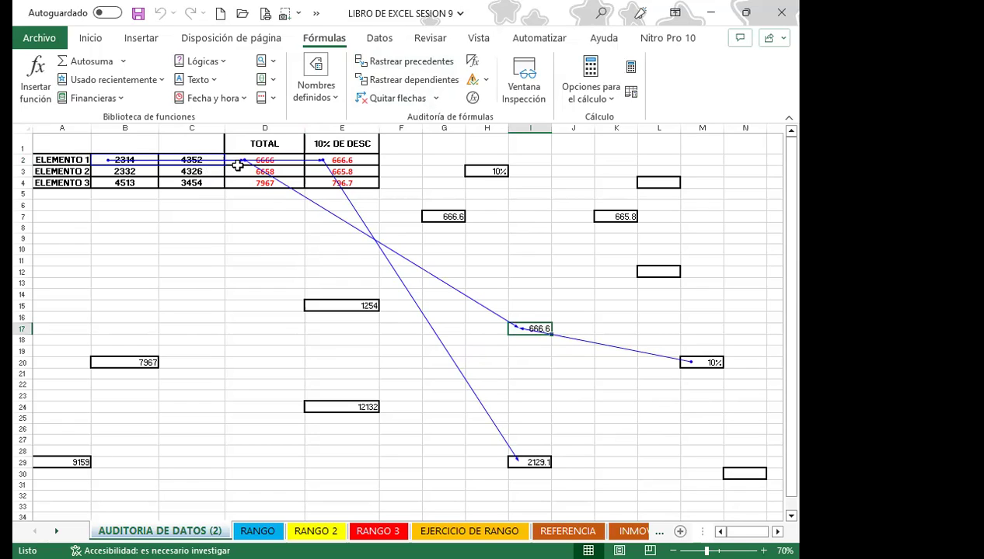
Step: Trace precedents of G7 (666.6) and K7 (665.8), then attempt the same on formula-less E15 (1254)
left_click(451, 216)
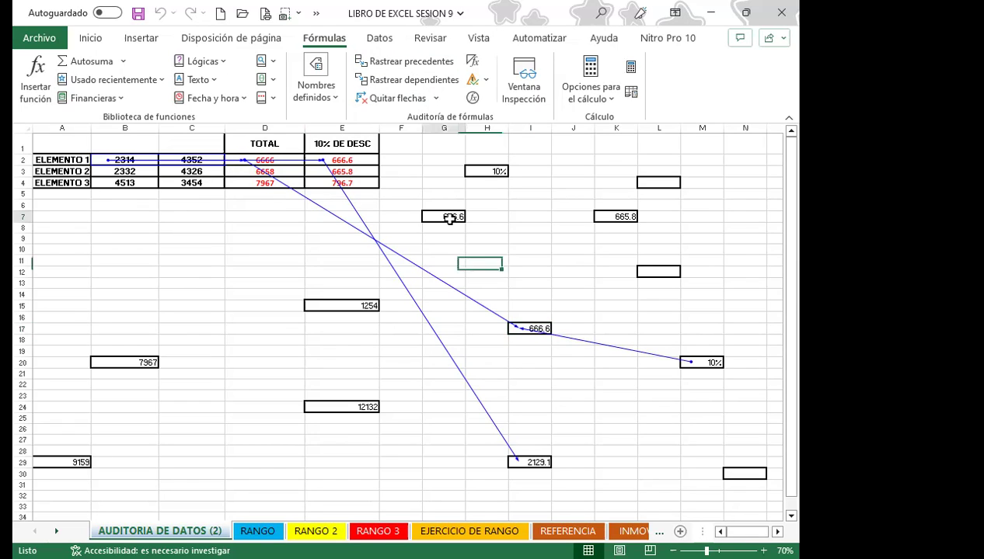
left_click(431, 61)
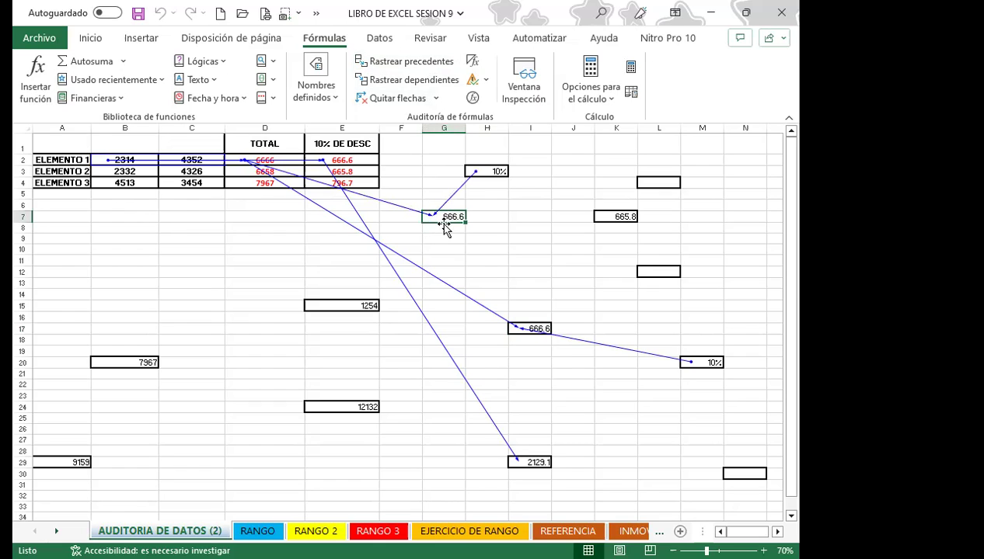
left_click(613, 215)
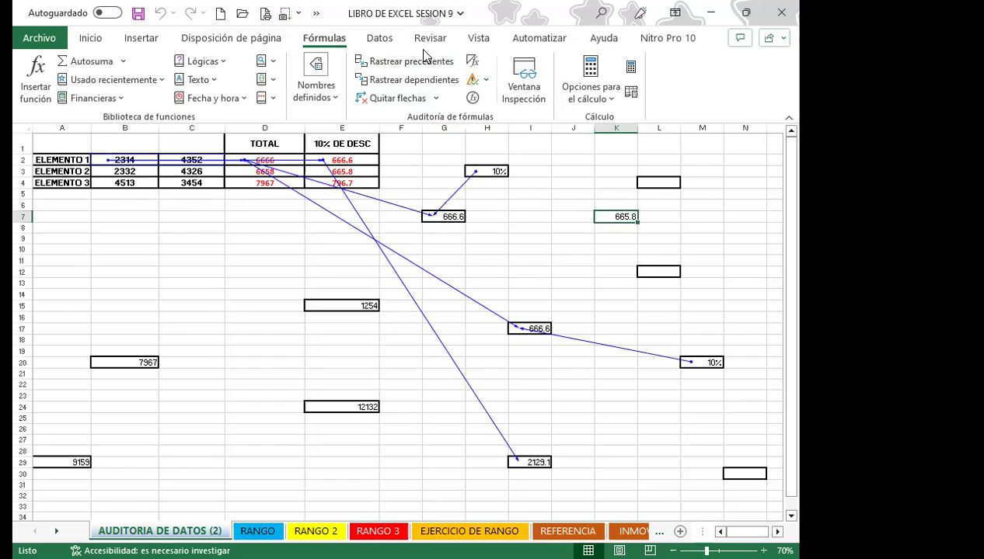
left_click(413, 66)
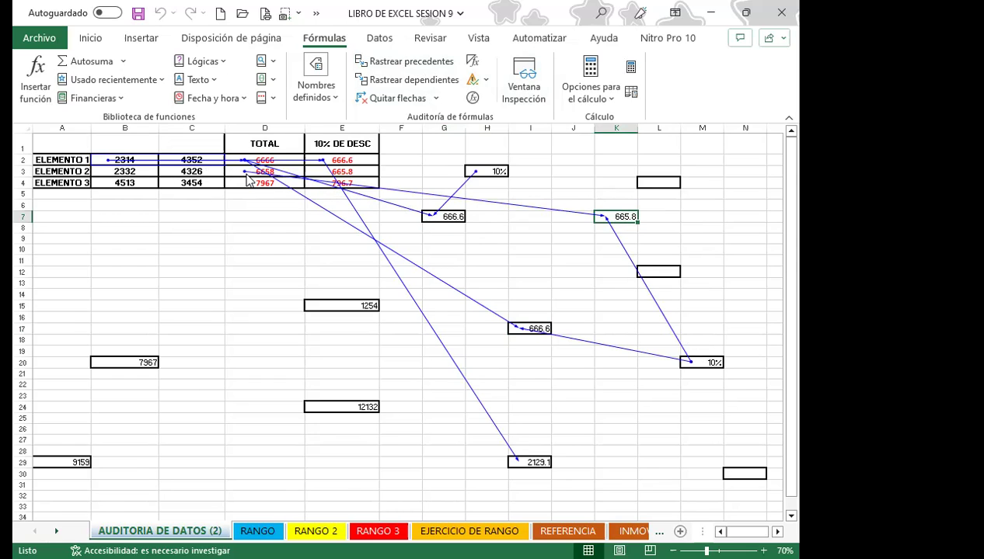
left_click(338, 304)
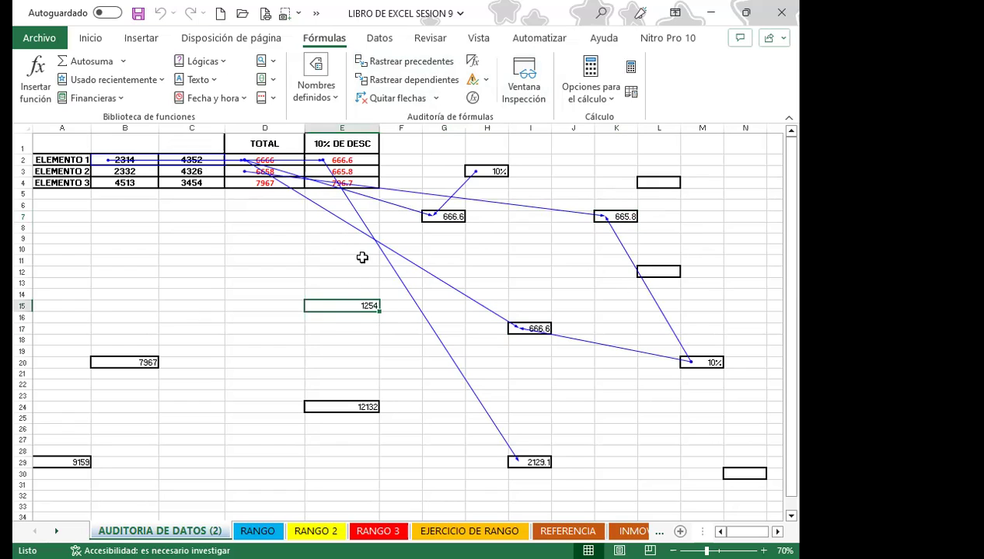
left_click(420, 62)
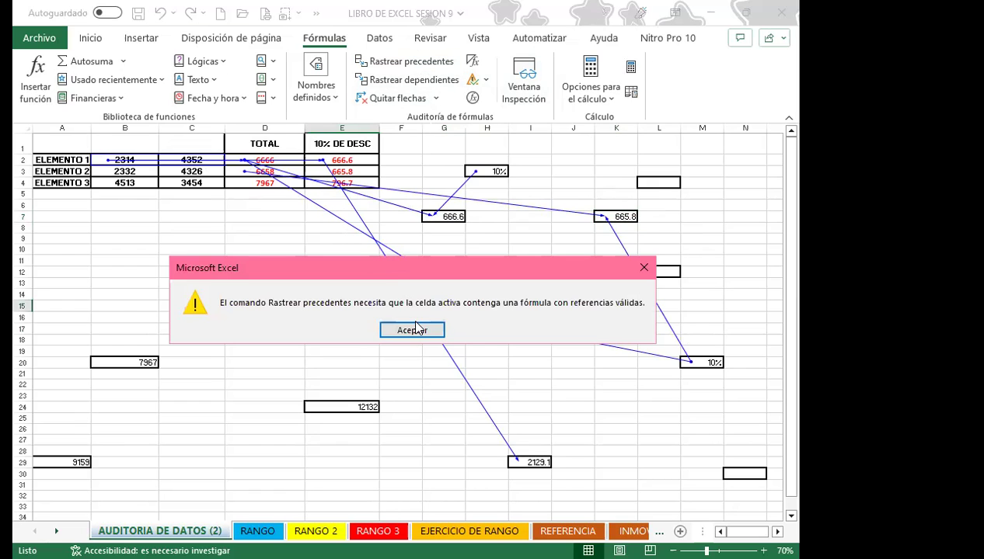
Step: Dismiss the no-formula and no-dependents warnings for E15, then inspect its contents without editing
left_click(638, 272)
left_click(410, 79)
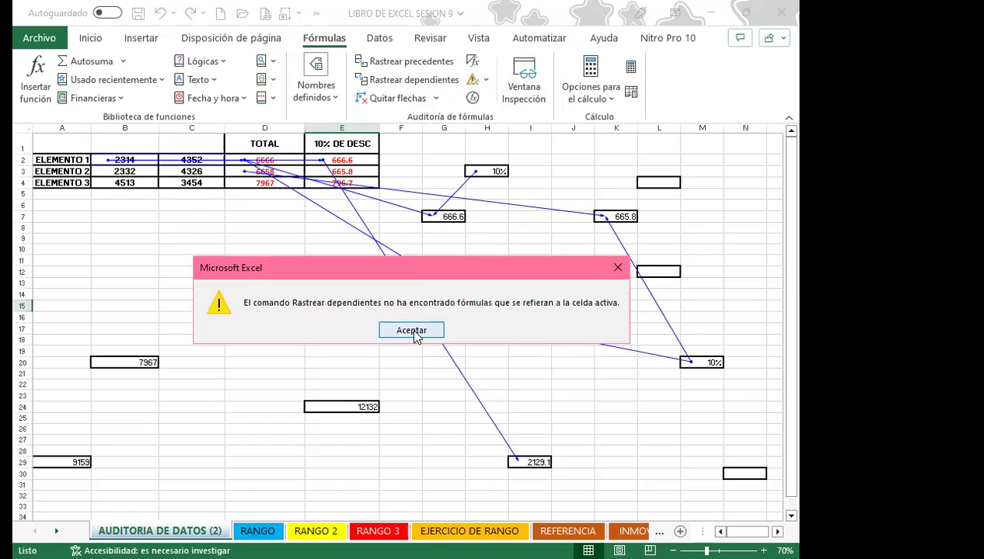
left_click(411, 330)
double_click(342, 304)
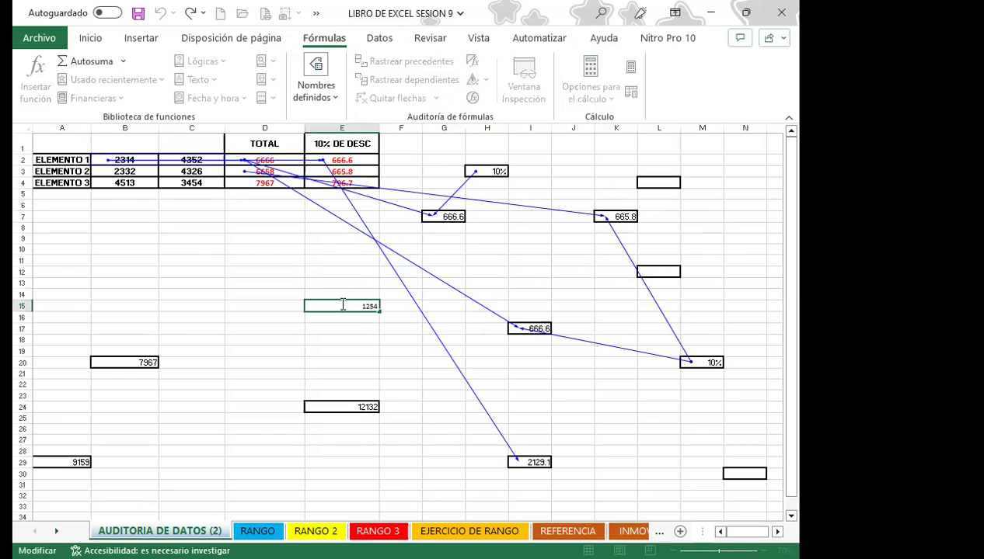
key("Escape")
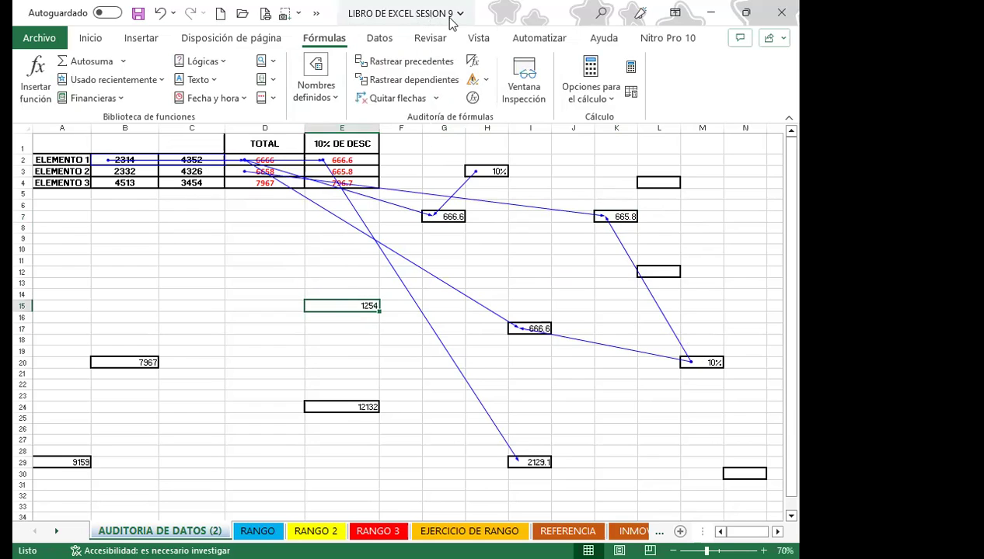
Step: Turn on the formula bar from the View display options
left_click(479, 38)
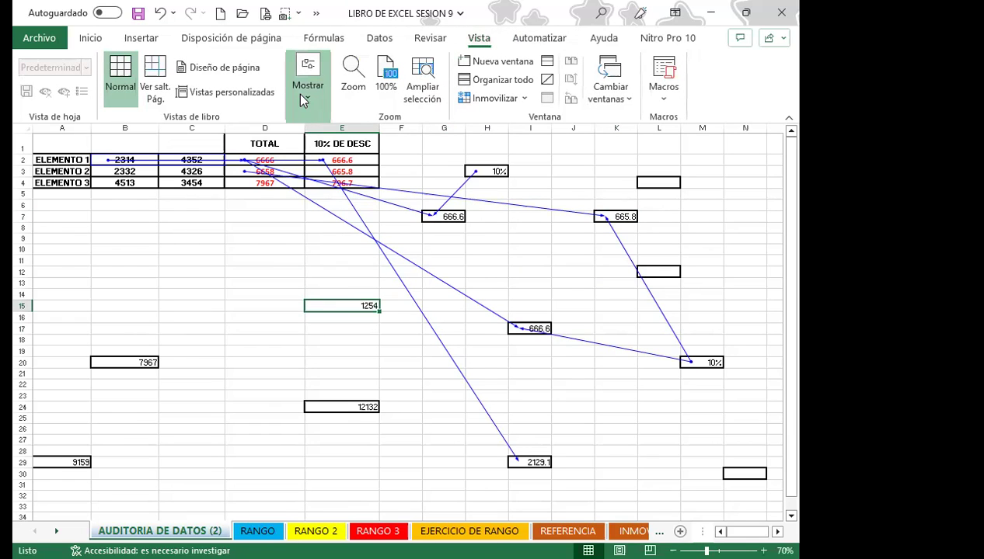
left_click(454, 140)
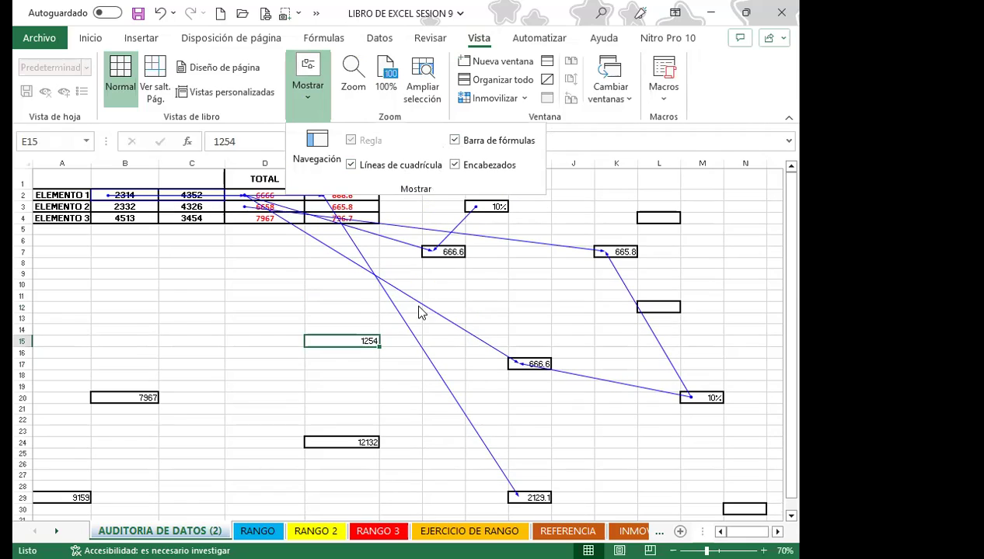
left_click(323, 341)
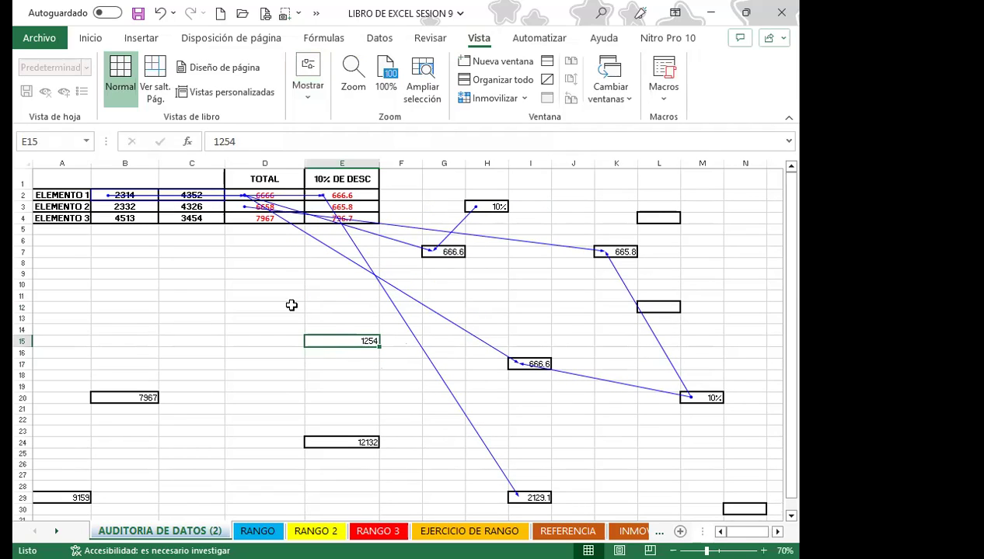
Step: Check I17, then retry tracing E15's dependents and precedents, dismissing both warnings
left_click(533, 366)
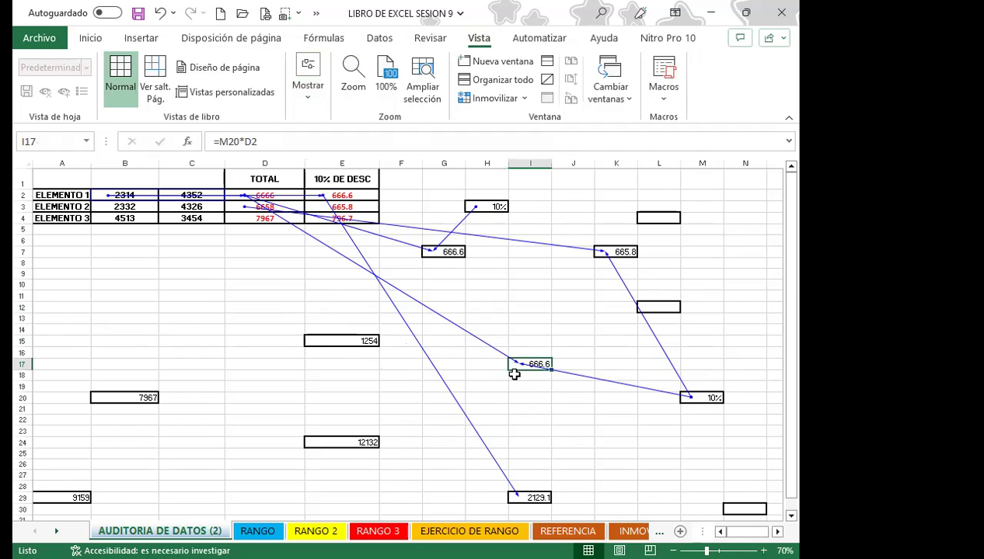
left_click(323, 38)
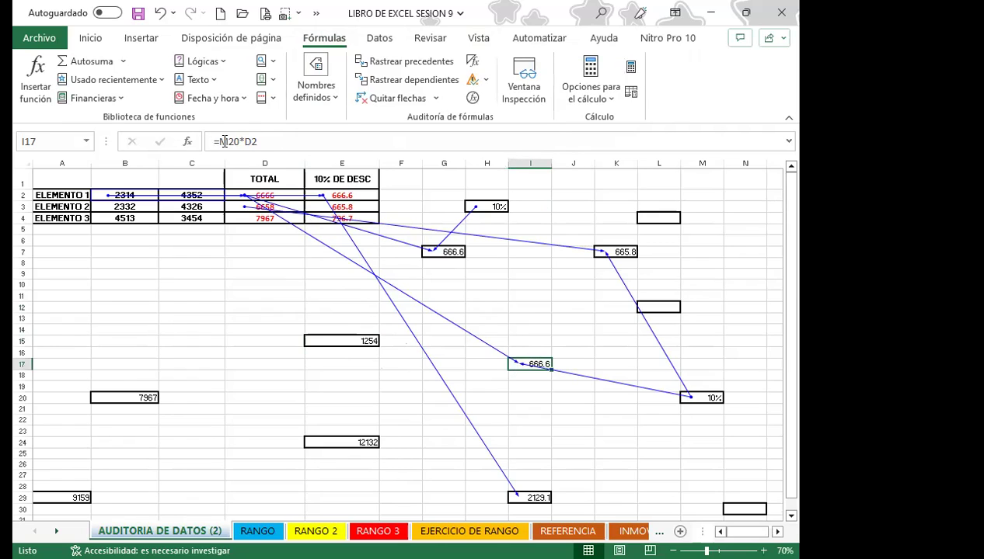
left_click(335, 342)
left_click(420, 79)
left_click(620, 258)
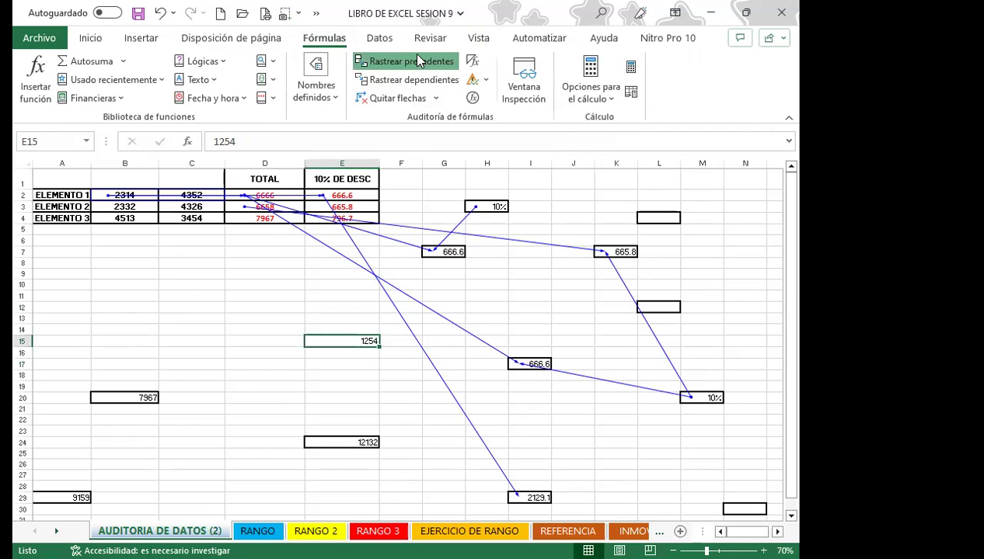
left_click(412, 60)
left_click(640, 266)
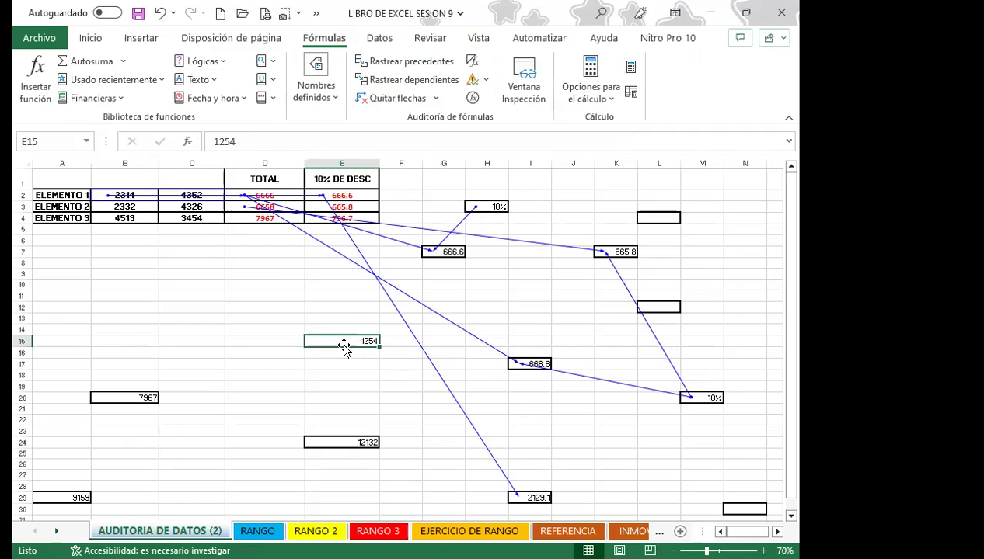
Step: Trace precedents of the 12132 sum in E24 and of 7967 in B20
left_click(340, 441)
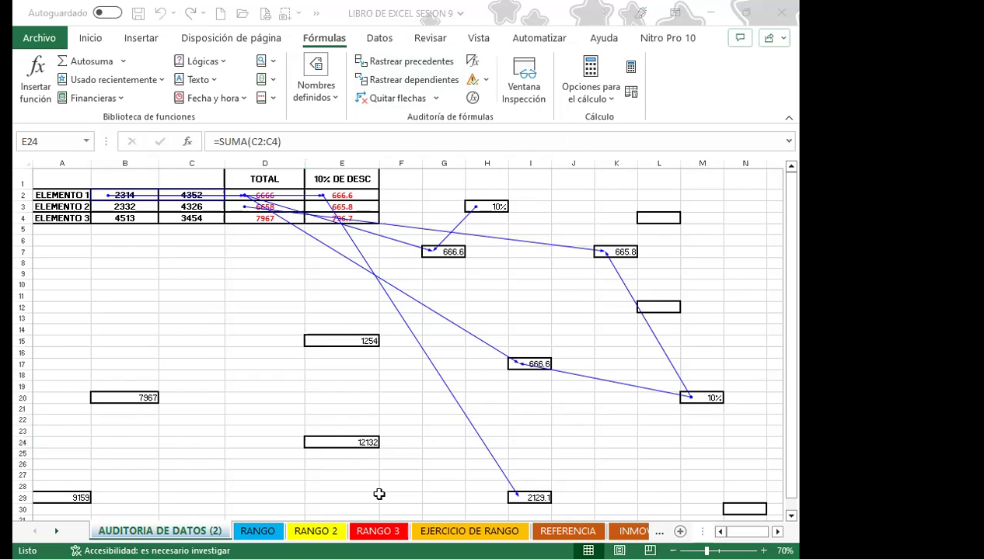
left_click(325, 441)
left_click(404, 61)
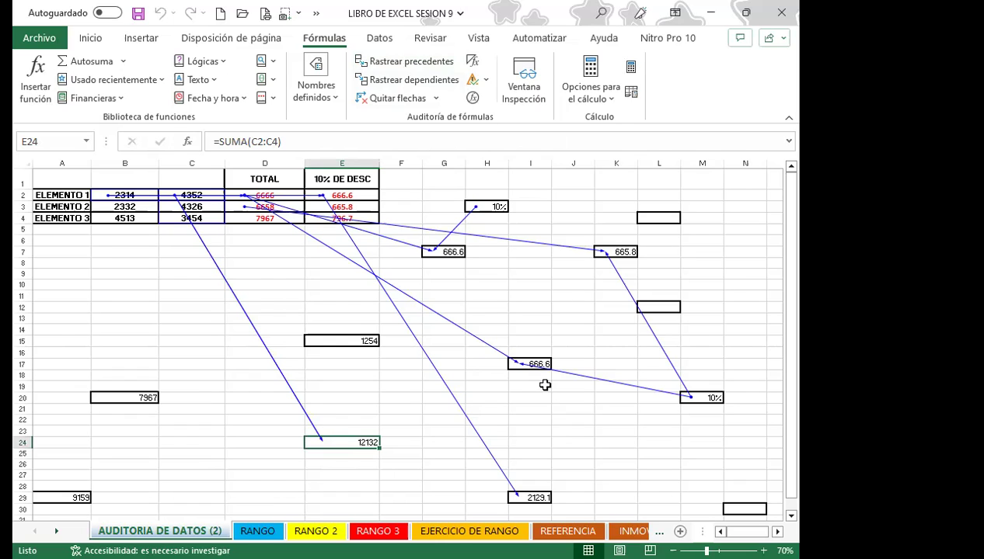
left_click(100, 396)
left_click(431, 63)
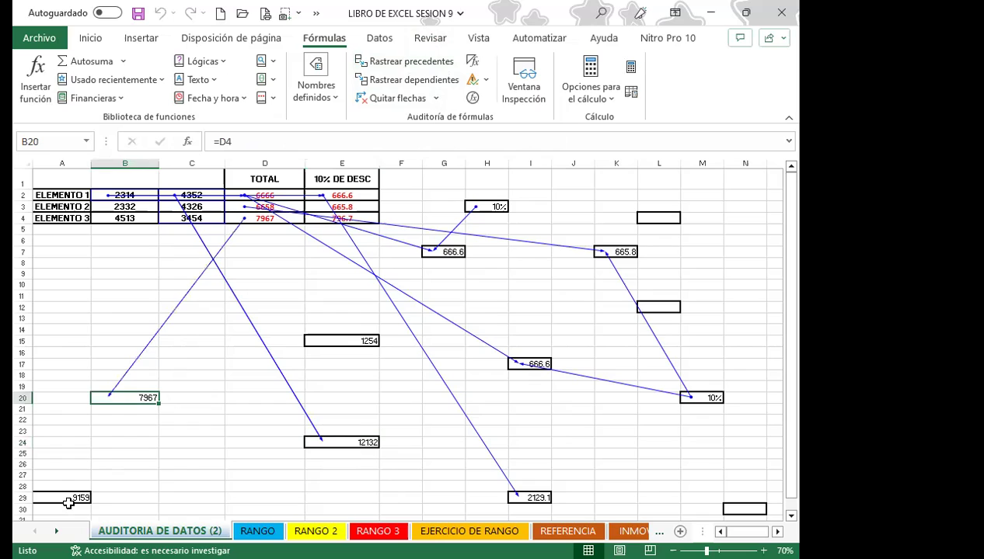
left_click(69, 498)
Step: Add a precedent arrow from B2:B4 into the 9159 sum in A29
left_click(437, 66)
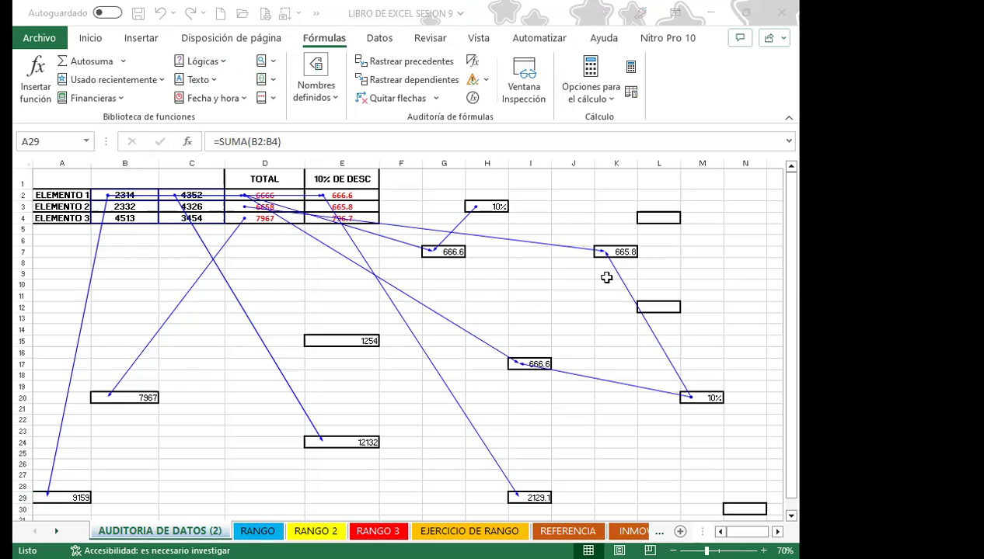
Step: Paste the snapshot of the traced sheet below the data
scroll(25, 288, "down", 4)
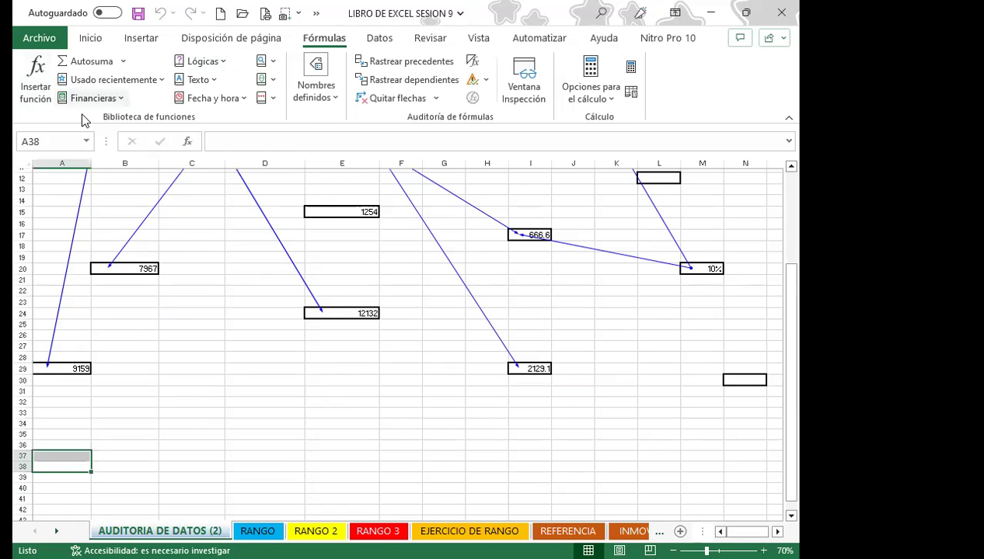
left_click(90, 38)
left_click(34, 70)
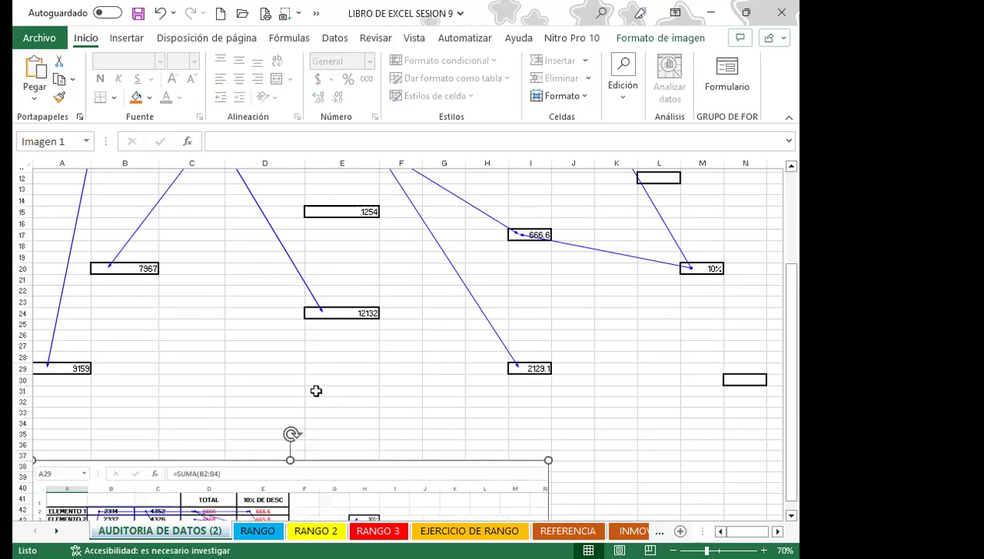
Step: Remove all trace arrows from the sheet with Quitar flechas
scroll(316, 391, "up", 4)
left_click(342, 296)
left_click(323, 37)
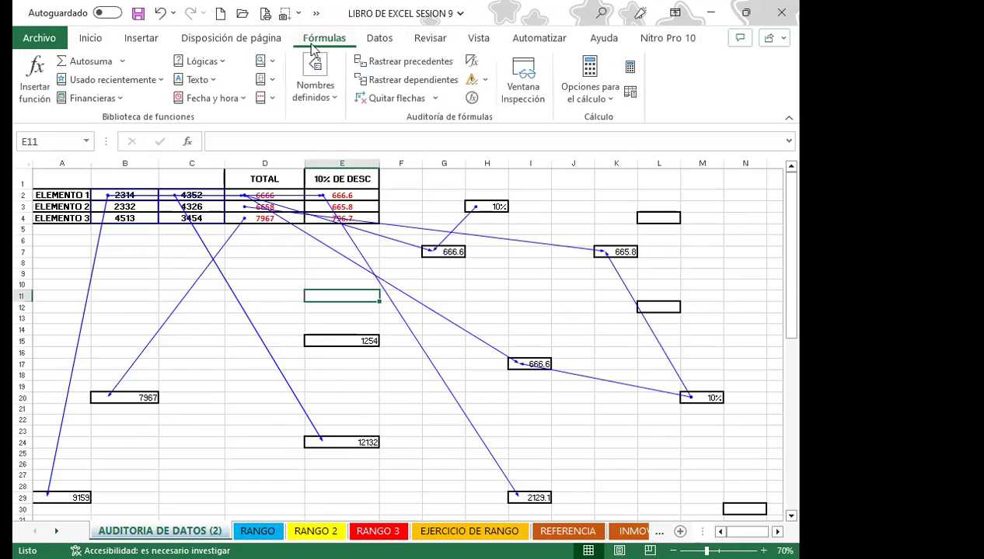
left_click(398, 100)
left_click(412, 364)
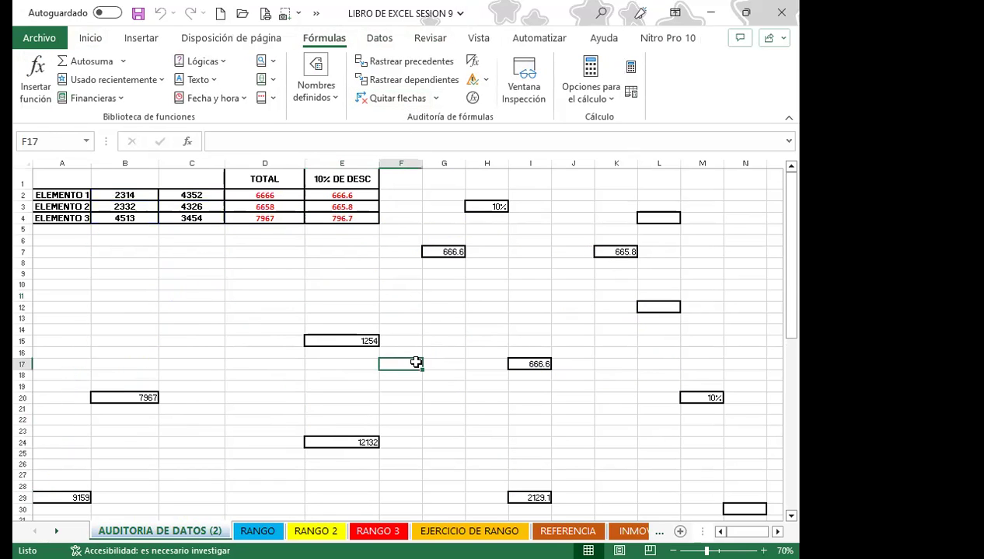
Step: Move the pasted picture left and enlarge it by dragging its corner
scroll(472, 389, "down", 7)
scroll(451, 391, "down", 5)
scroll(466, 390, "down", 1)
left_click(506, 392)
left_click_drag(422, 389, 318, 417)
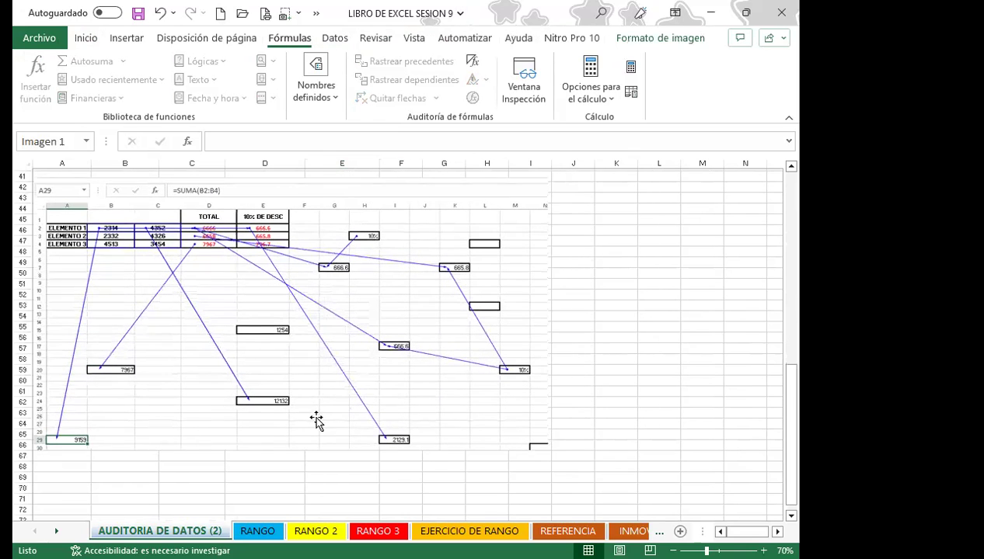
left_click_drag(548, 451, 651, 505)
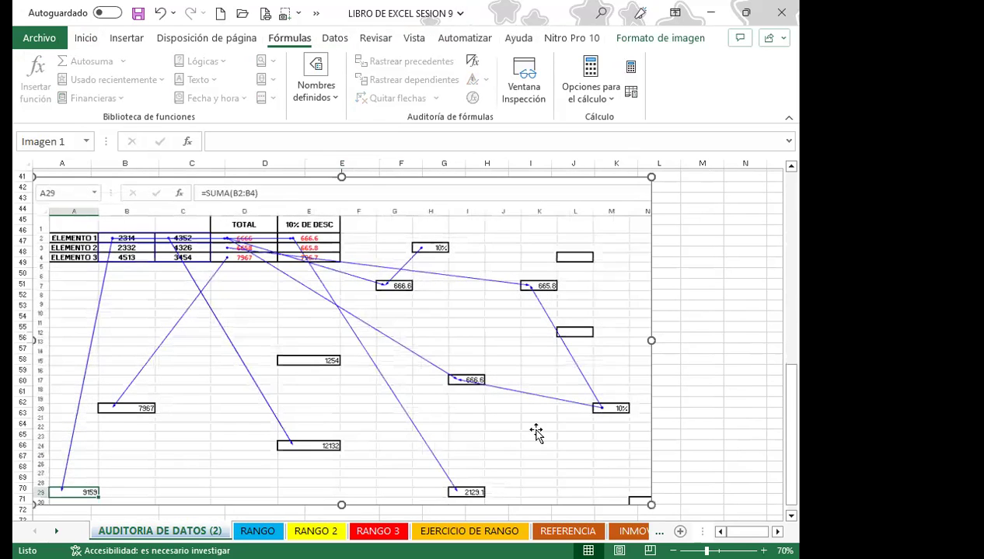
Step: Scroll back up and select cells E24, G8 and G20
scroll(442, 420, "up", 7)
scroll(350, 349, "up", 6)
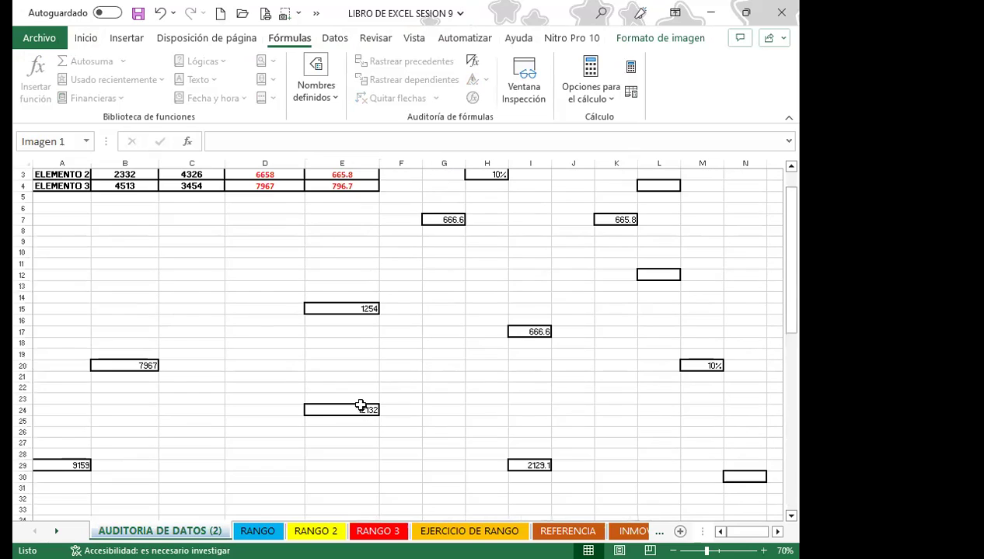
left_click(339, 409)
scroll(391, 369, "up", 1)
left_click(443, 260)
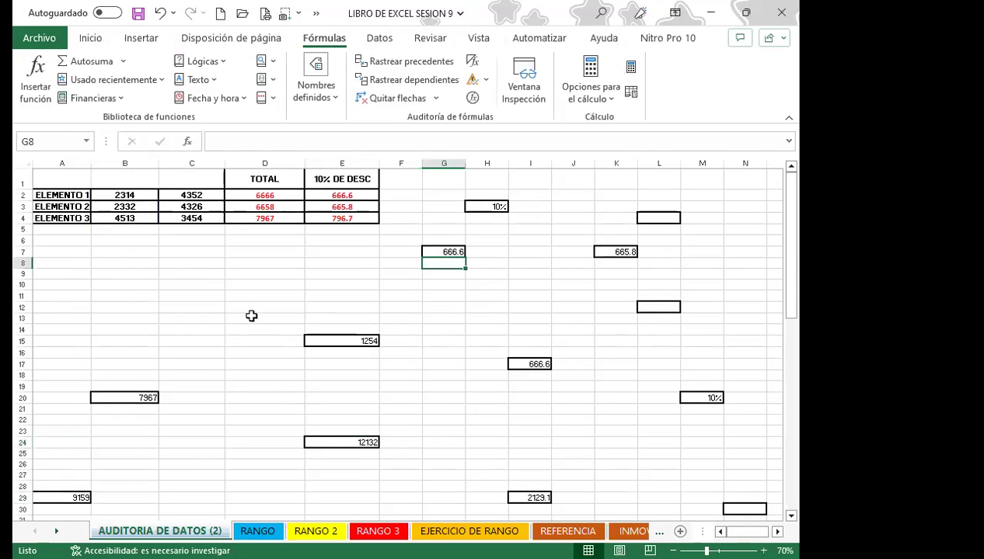
left_click(437, 395)
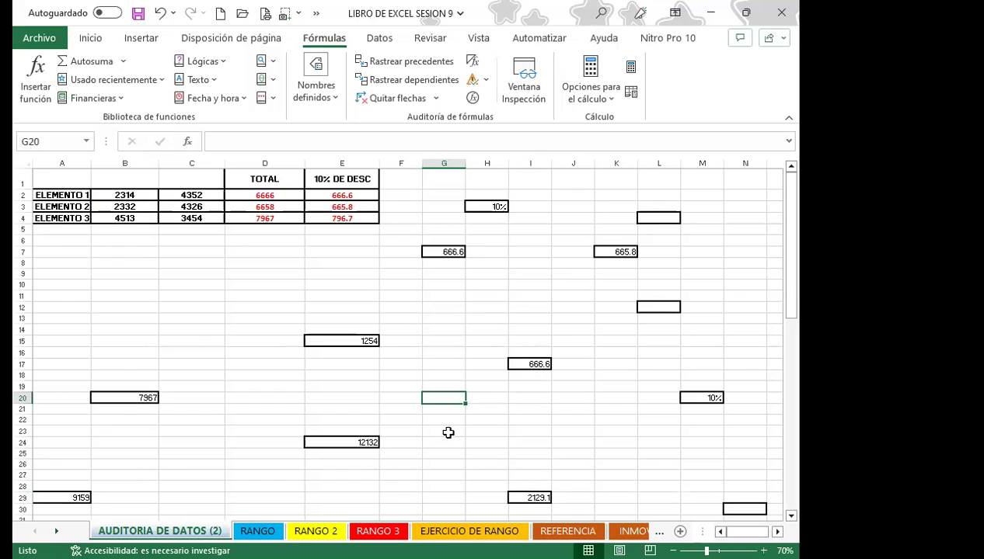
Step: Nudge the pasted picture slightly right and down, then reselect it
scroll(349, 427, "down", 5)
scroll(239, 397, "down", 5)
left_click(294, 440)
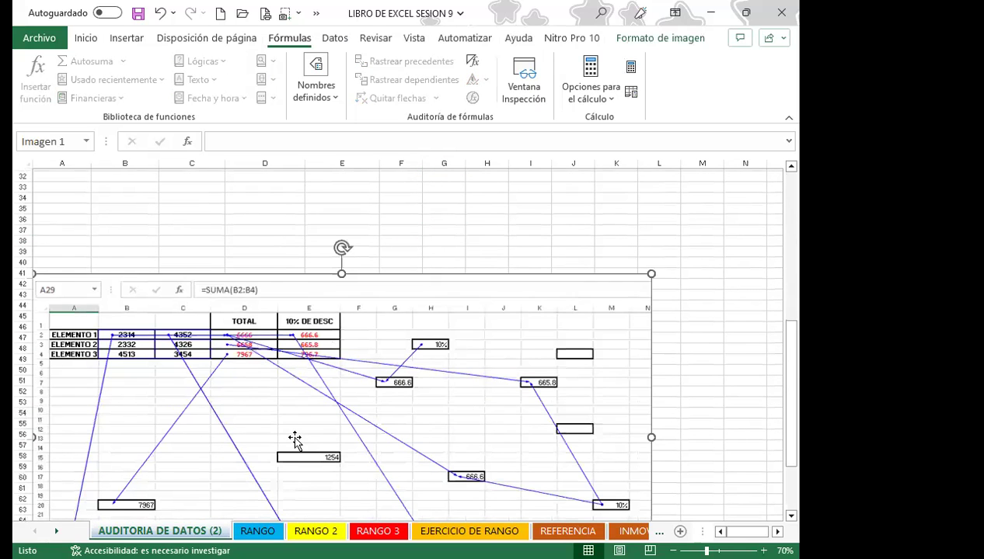
scroll(396, 398, "down", 2)
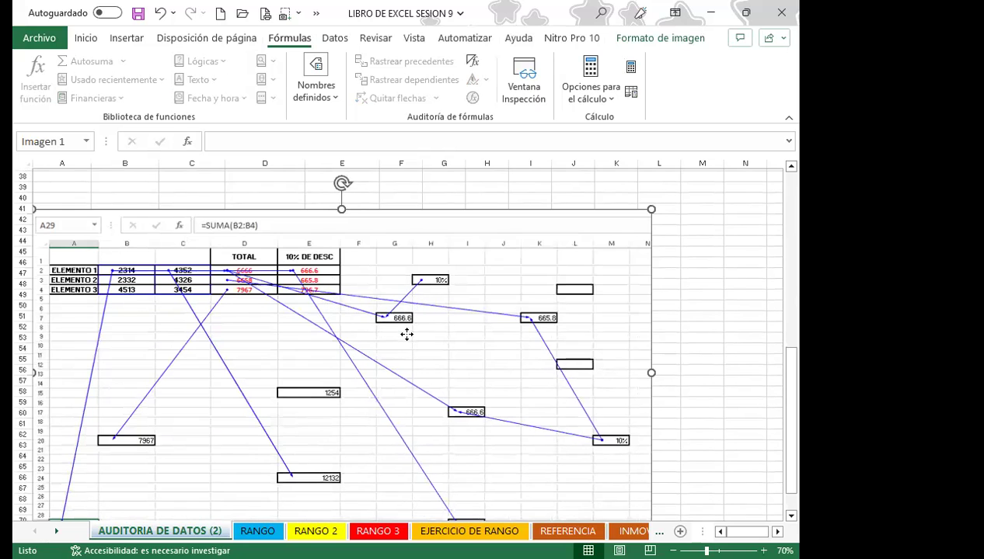
left_click_drag(406, 334, 409, 337)
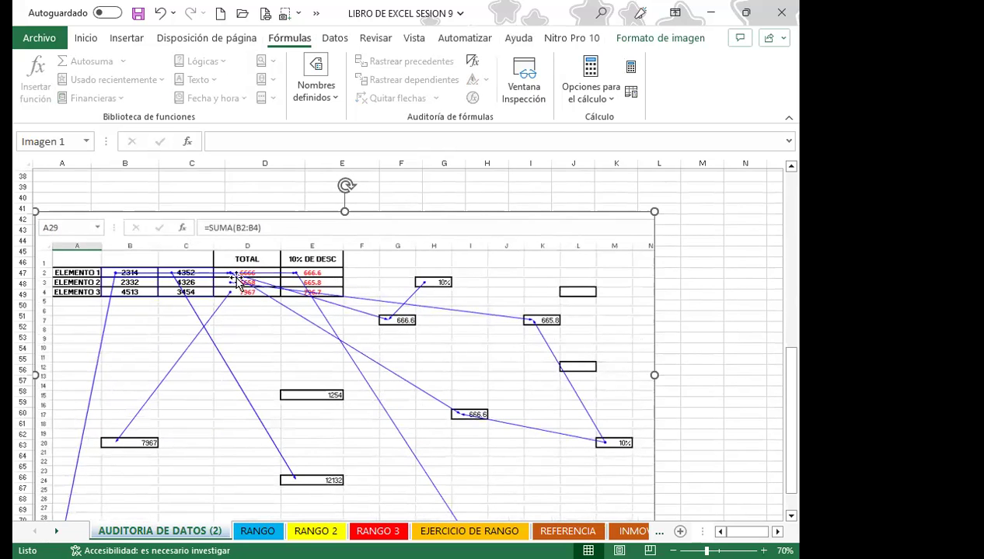
left_click(709, 436)
left_click(571, 448)
Step: Scroll back to the top of the sheet and deselect the picture by clicking a cell
scroll(246, 425, "down", 4)
scroll(246, 425, "up", 4)
scroll(247, 411, "up", 4)
scroll(242, 400, "up", 4)
scroll(243, 399, "up", 3)
scroll(244, 399, "up", 2)
left_click(241, 376)
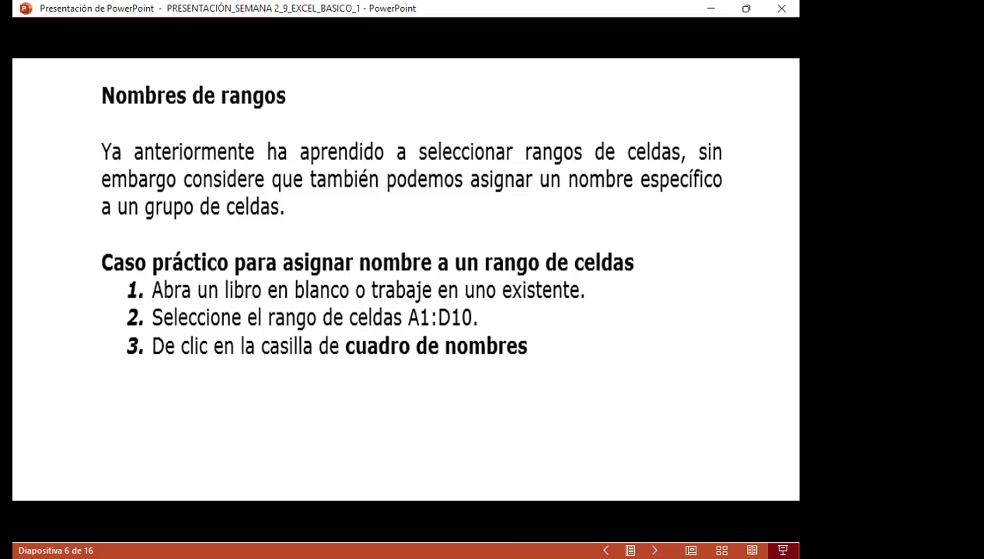
Step: Advance the slideshow to the next slide
key("Right")
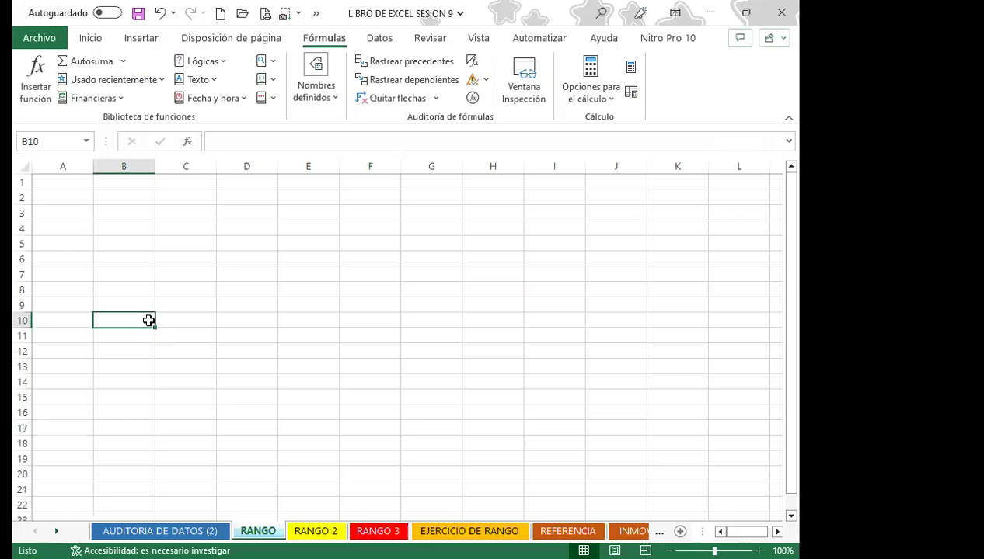
left_click(118, 213)
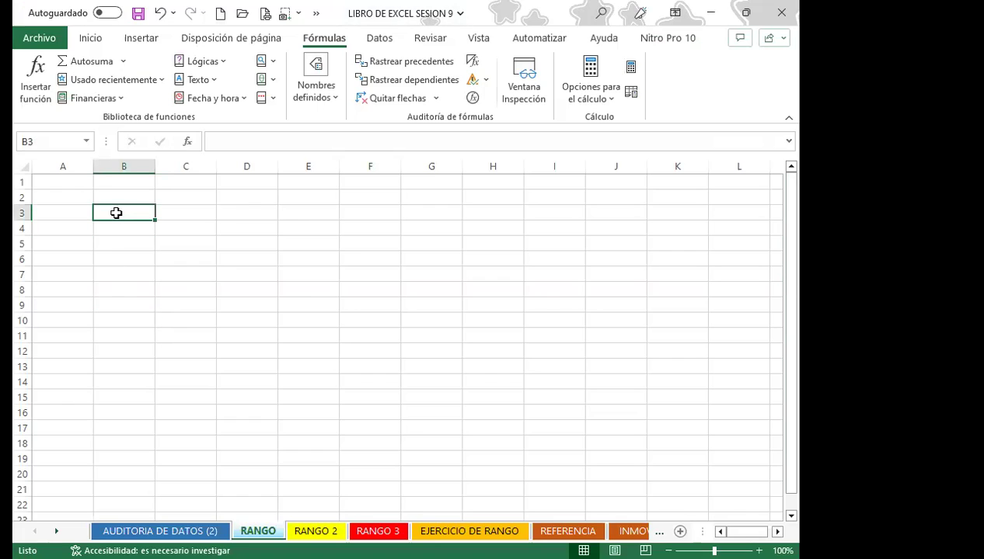
left_click(53, 180)
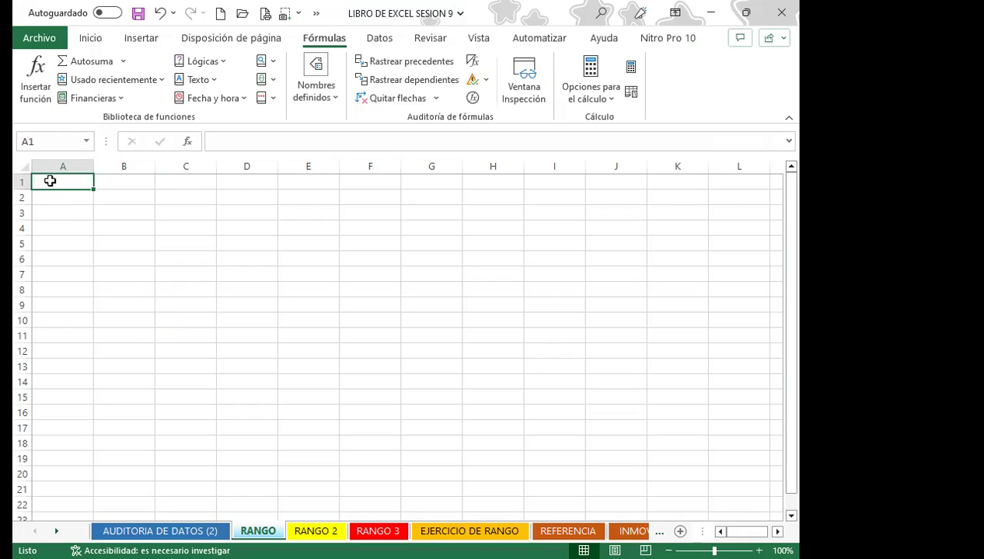
left_click_drag(54, 182, 250, 318)
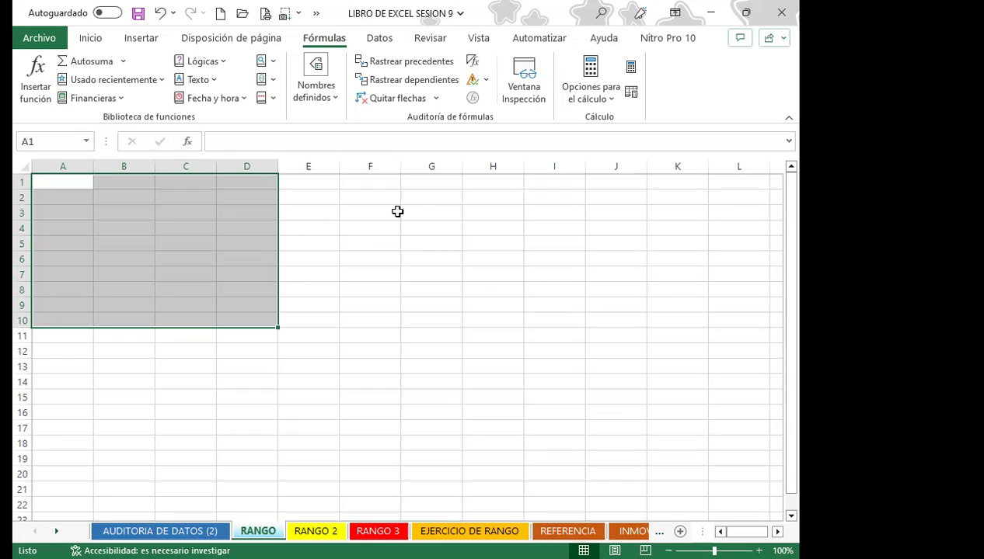
left_click(569, 226)
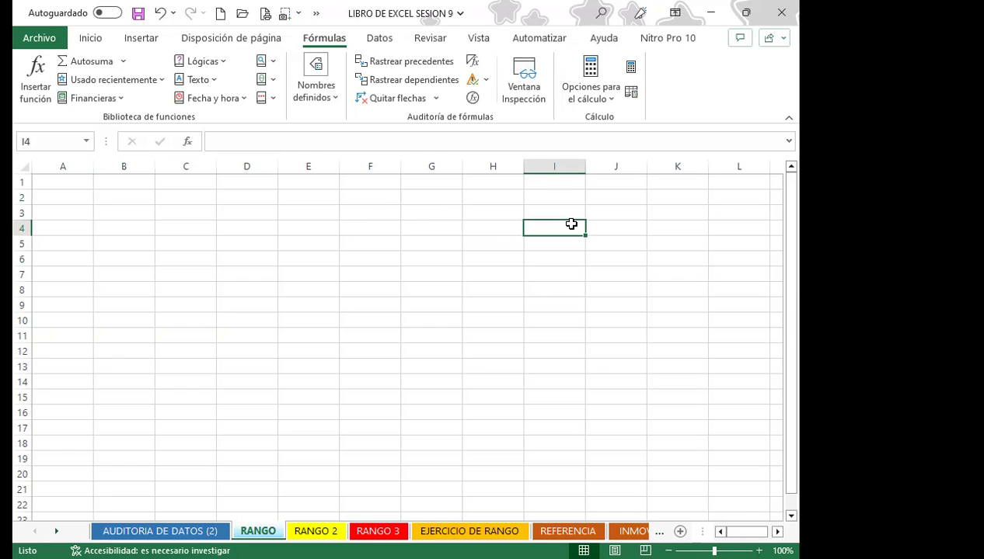
Step: Name the block A1:D10 'GRUPO1' through the Name Box, then click H11 to deselect it
mouse_move(61, 180)
left_mouse_down()
mouse_move(241, 311)
mouse_move(237, 351)
mouse_move(247, 322)
left_mouse_up()
left_click(73, 142)
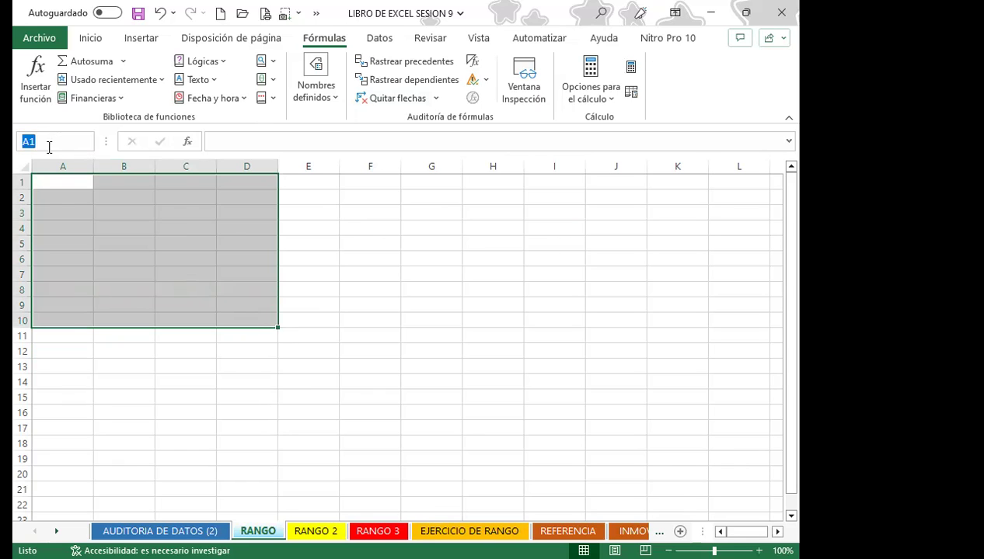
type("grupo")
key("BackSpace")
key("BackSpace")
key("BackSpace")
key("BackSpace")
type("GRUPO1")
key("Return")
left_click(478, 333)
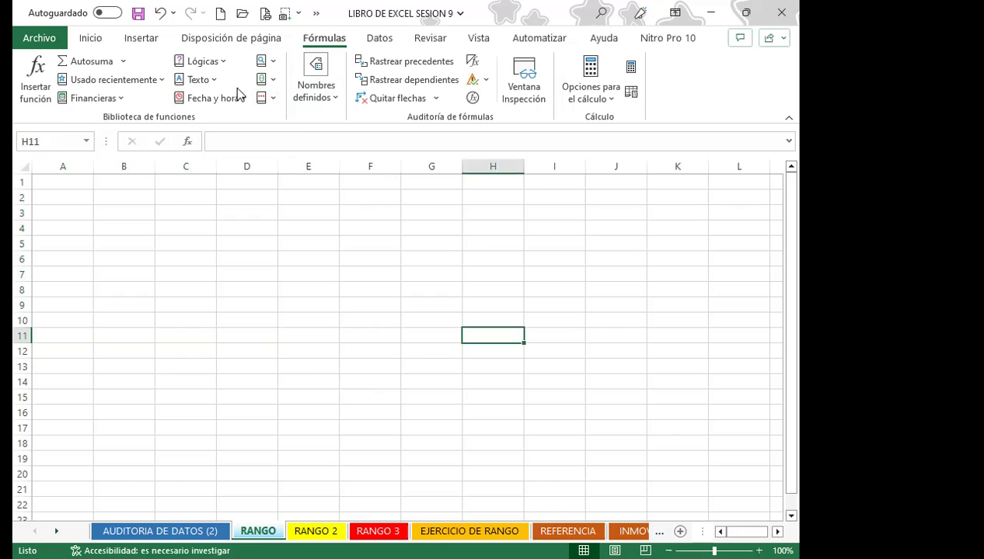
left_click(86, 141)
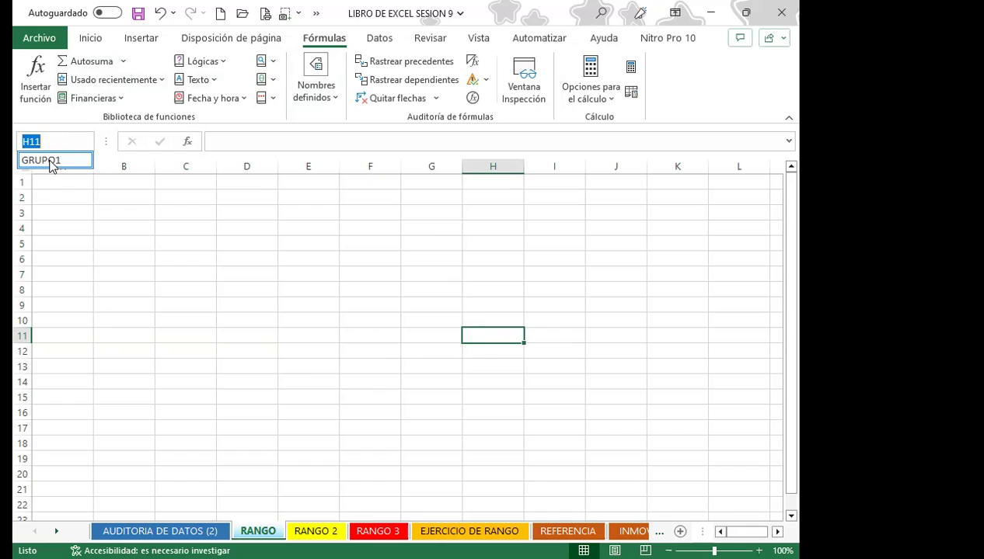
left_click(51, 162)
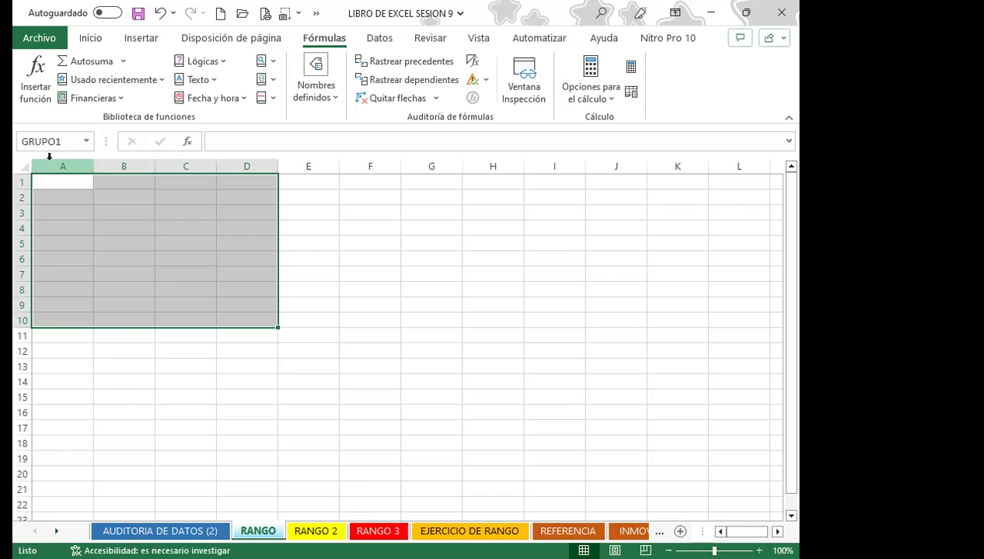
left_click(229, 412)
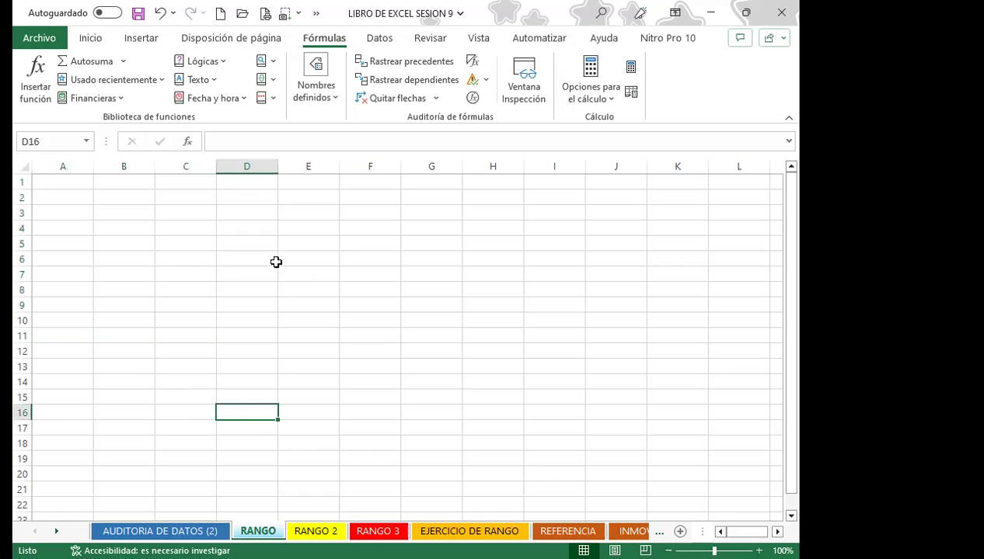
Step: From the AUDITORIA DE DATOS (2) sheet, jump to GRUPO1 via the Name Box list
left_click(144, 530)
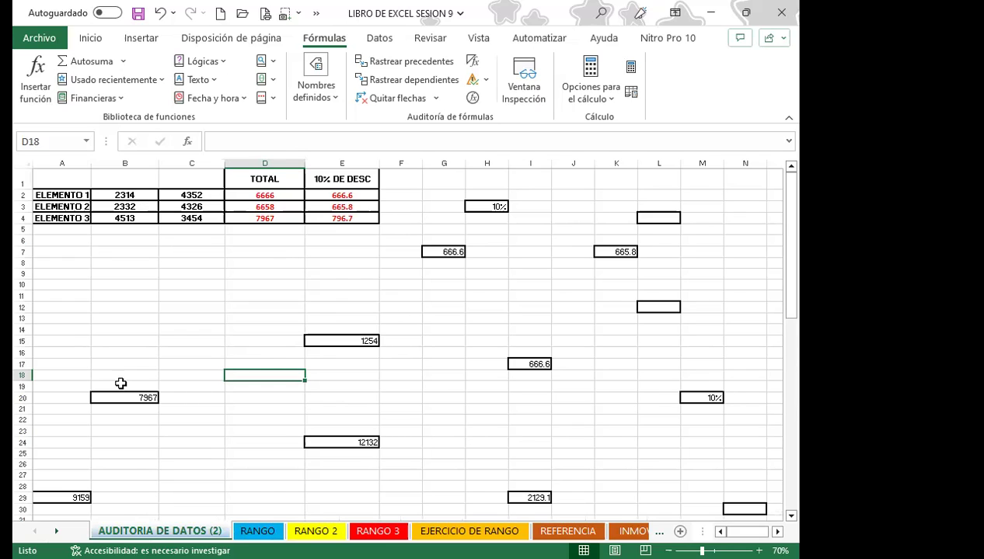
left_click(86, 143)
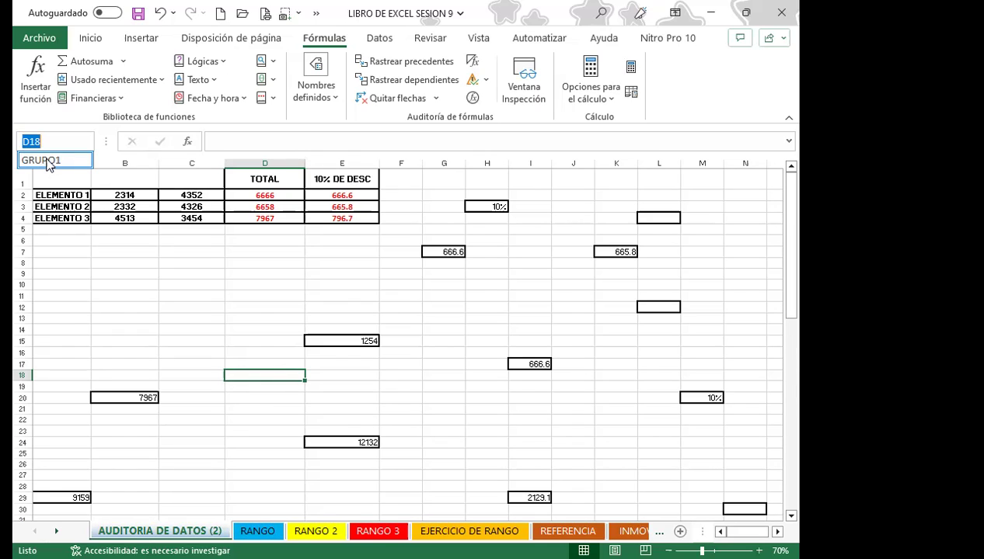
left_click(45, 160)
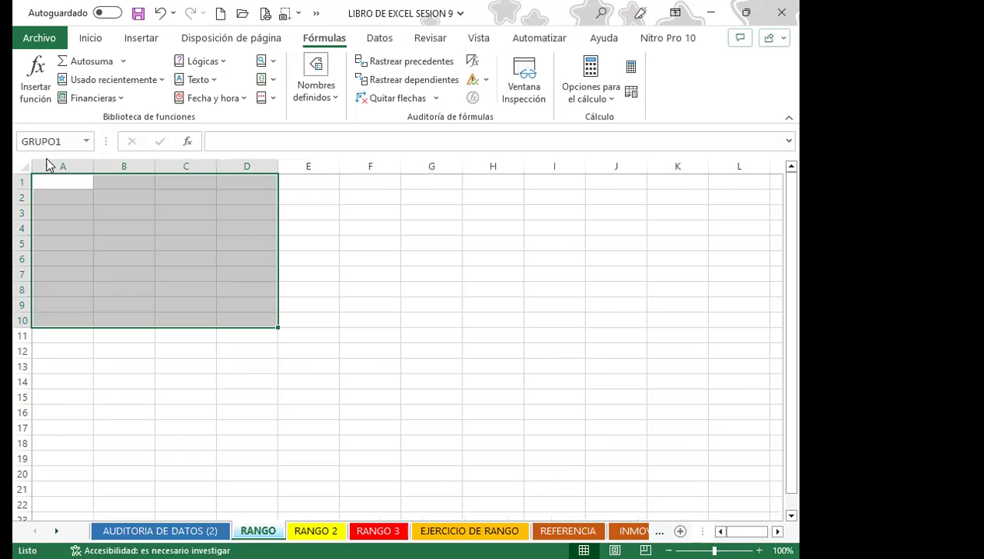
Step: Reselect GRUPO1 from the name list, click some empty cells, and close the list
left_click(91, 141)
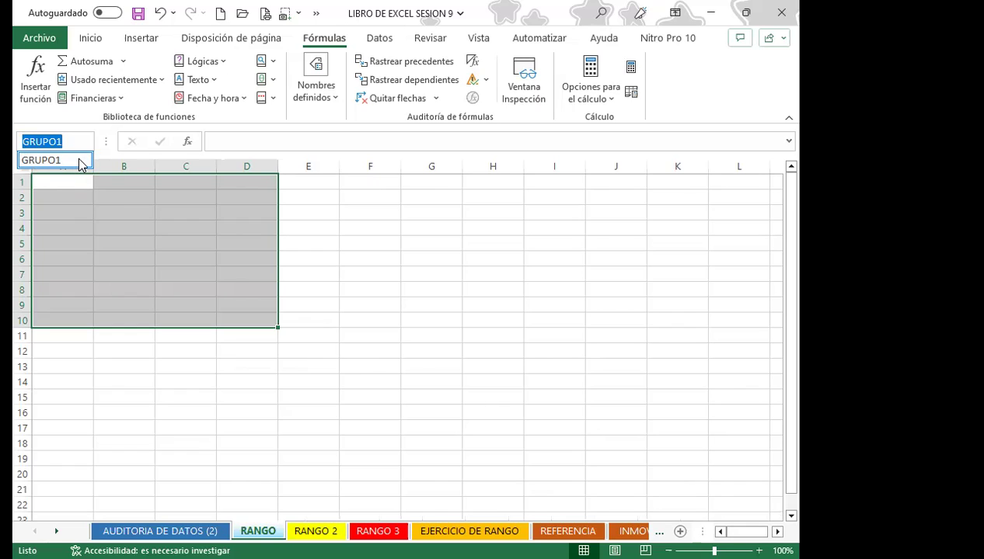
left_click(180, 266)
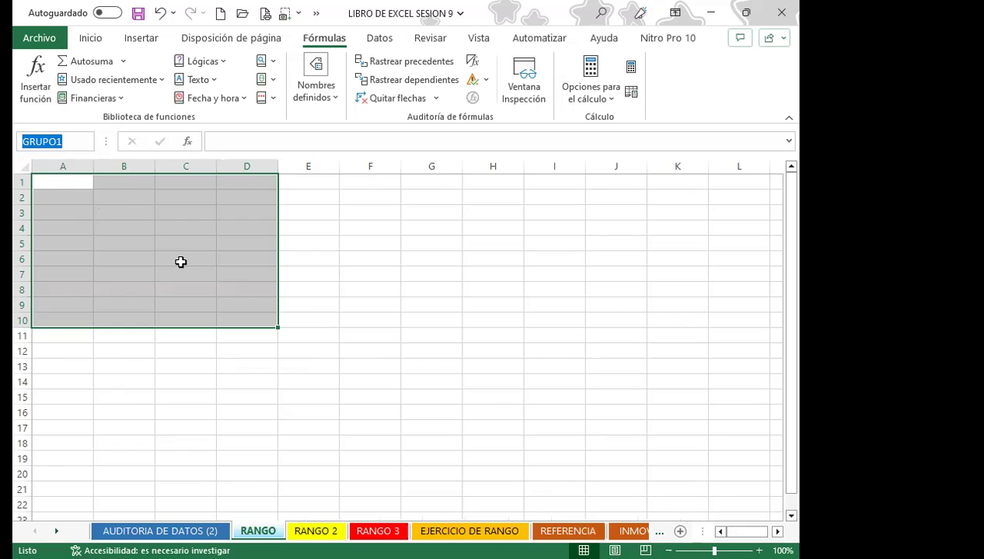
left_click(180, 262)
left_click(281, 290)
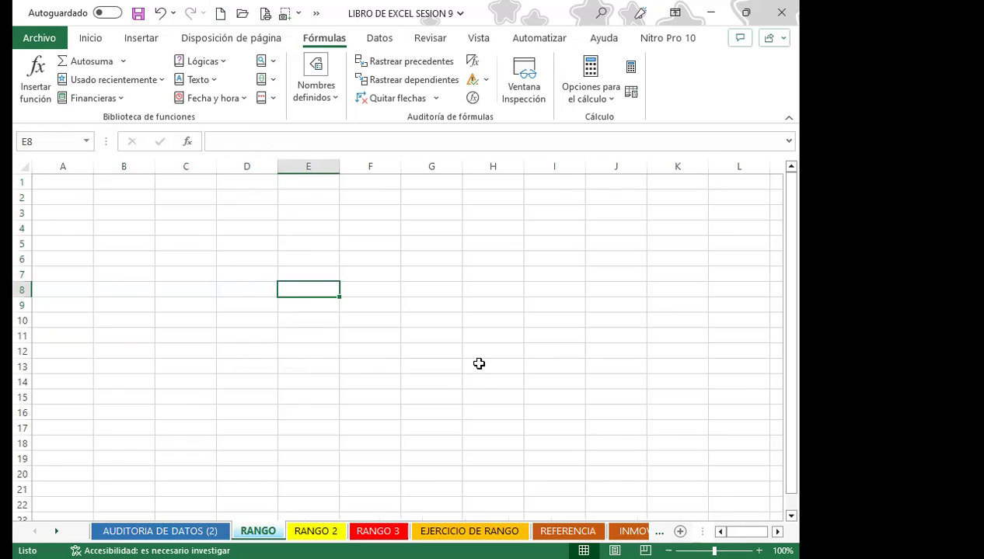
left_click(444, 403)
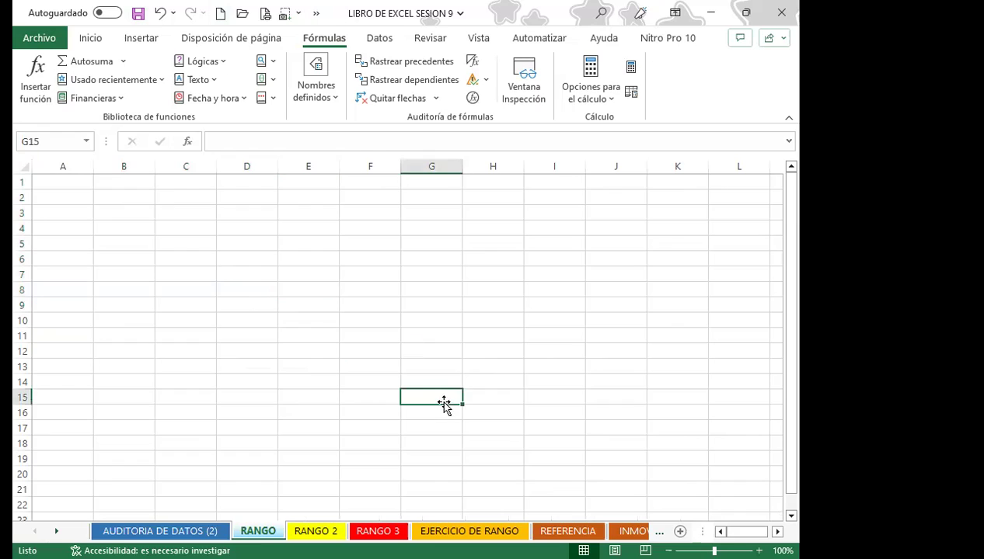
left_click(244, 339)
left_click(88, 142)
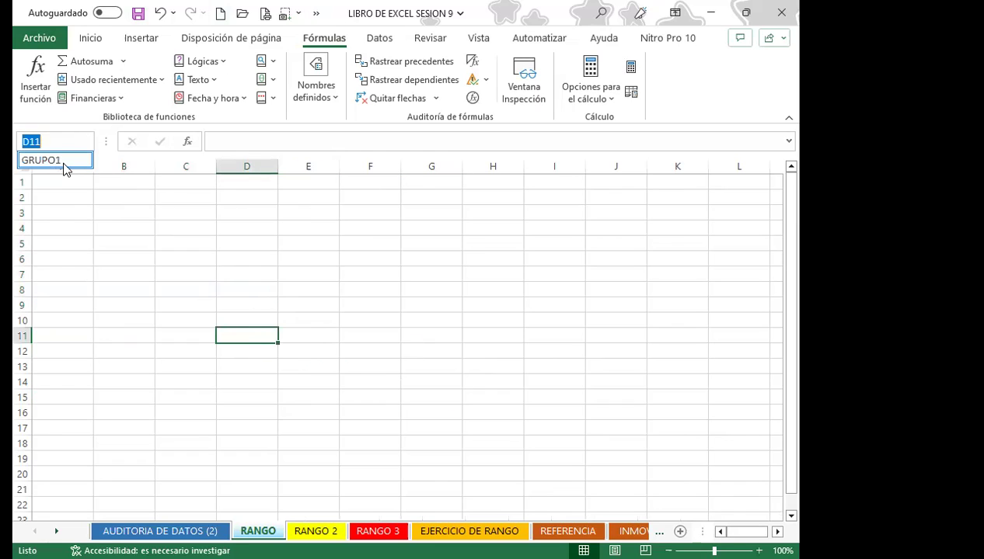
key("Escape")
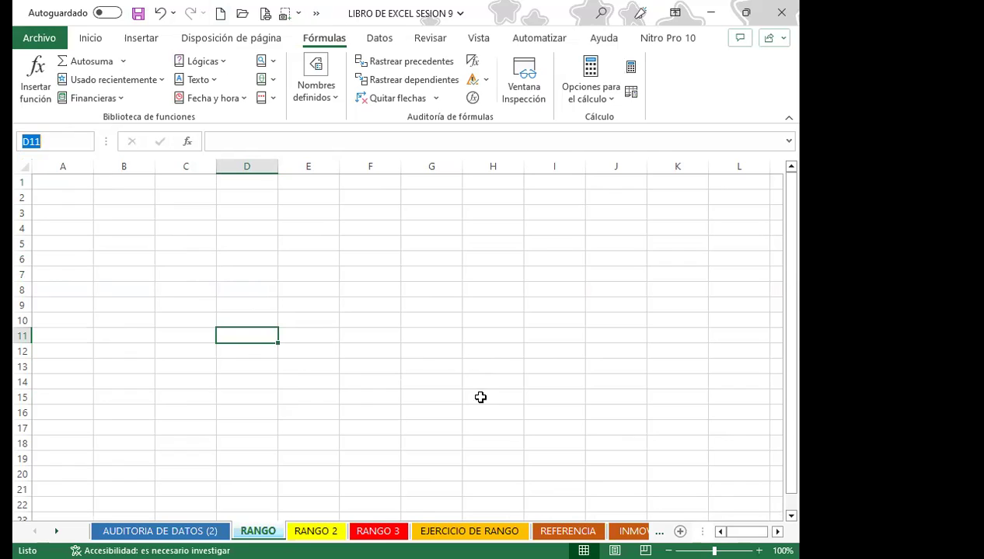
Step: Switch to the REFERENCIA sheet and select cell G18
left_click(566, 531)
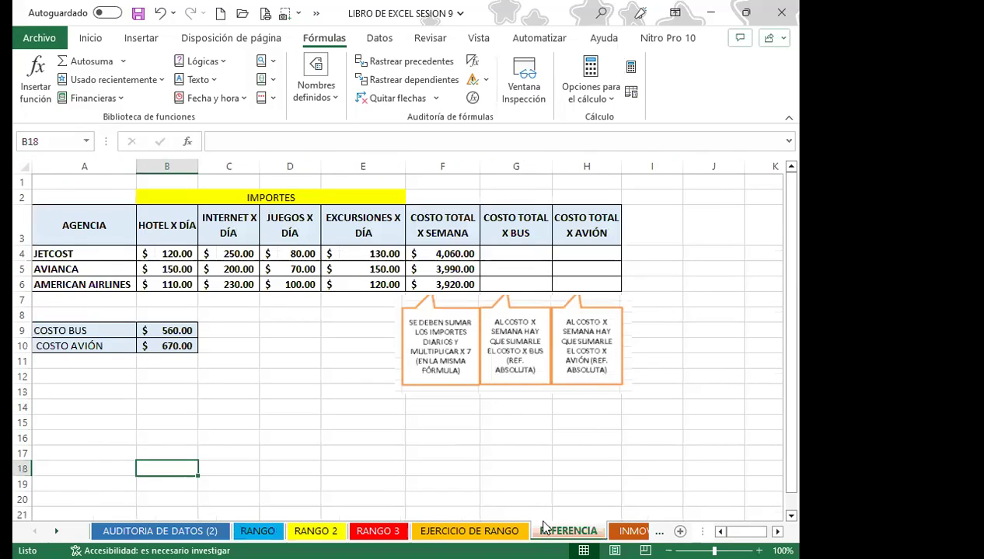
left_click(513, 467)
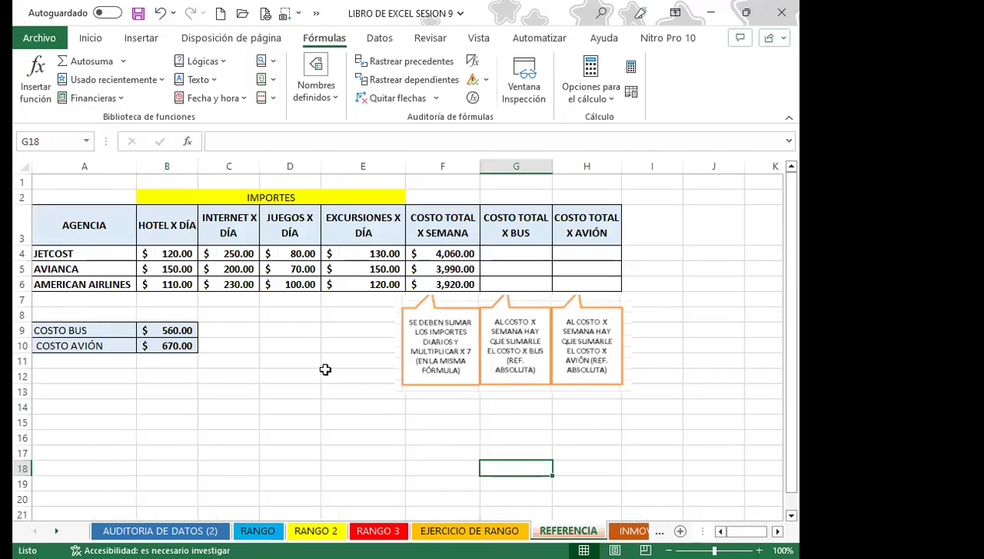
left_click(90, 37)
scroll(313, 366, "down", 3)
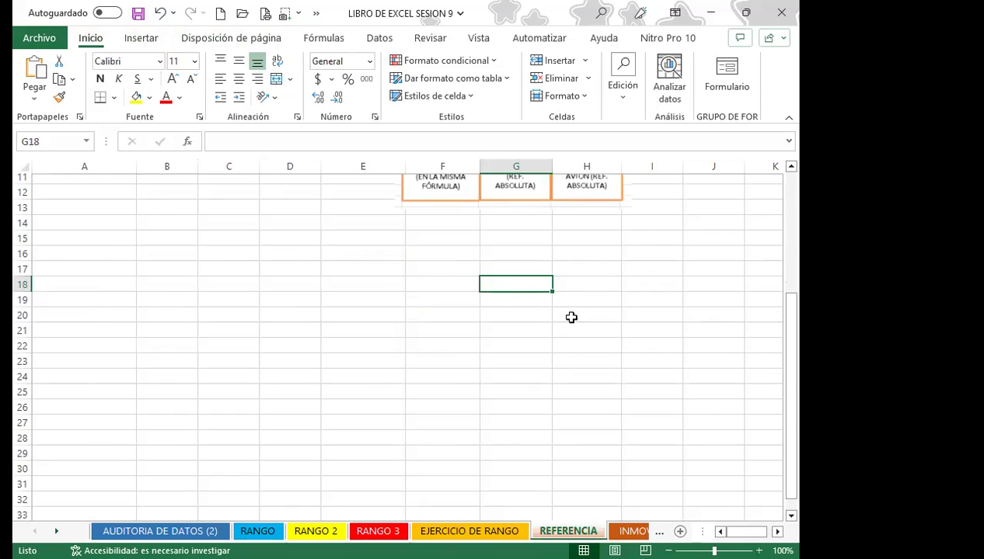
Step: Jump to GRUPO1 by entering it in the Name Box, then return to REFERENCIA
left_click(47, 143)
type("GRUPO1")
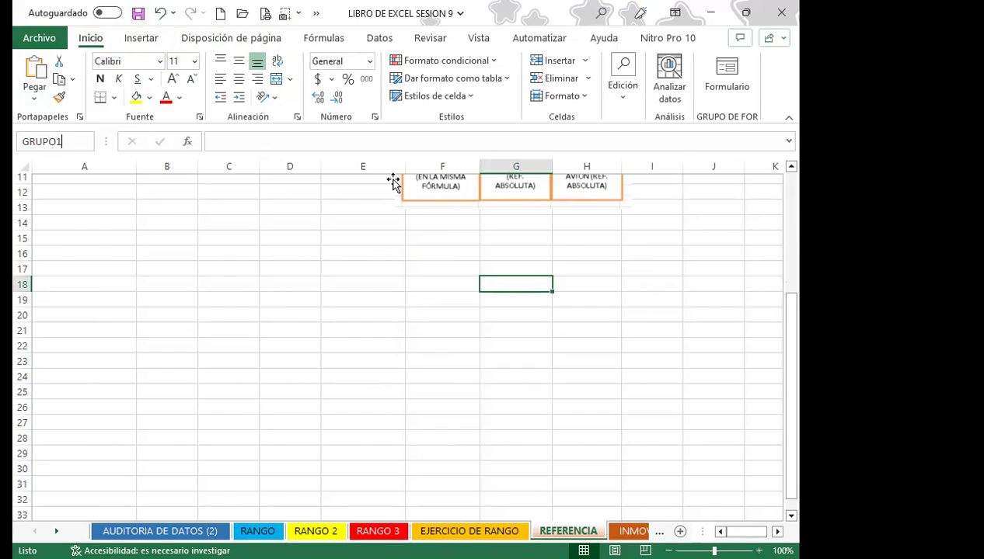
key("Return")
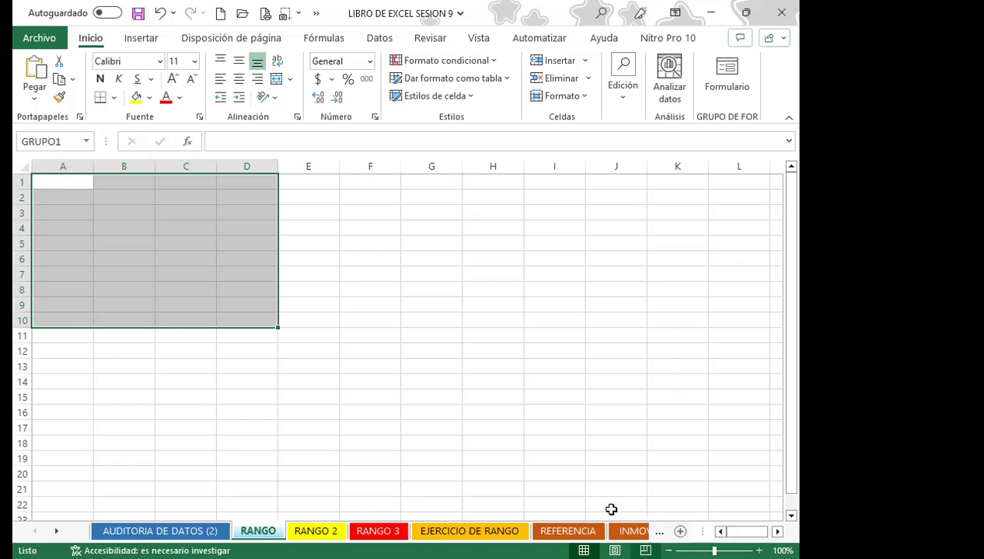
left_click(579, 531)
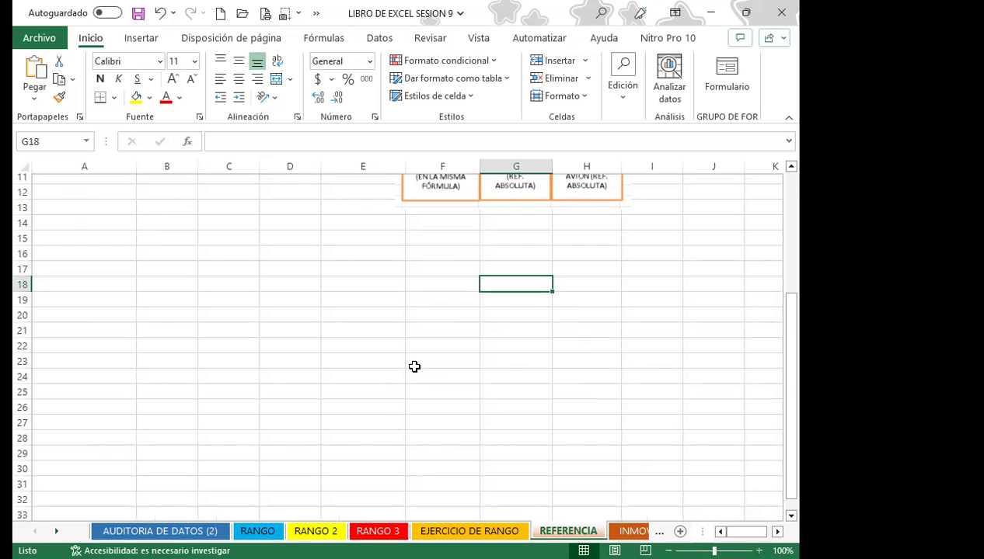
Step: With cell E21 selected, open the Nombres definidos dropdown on the Fórmulas ribbon
left_click(325, 330)
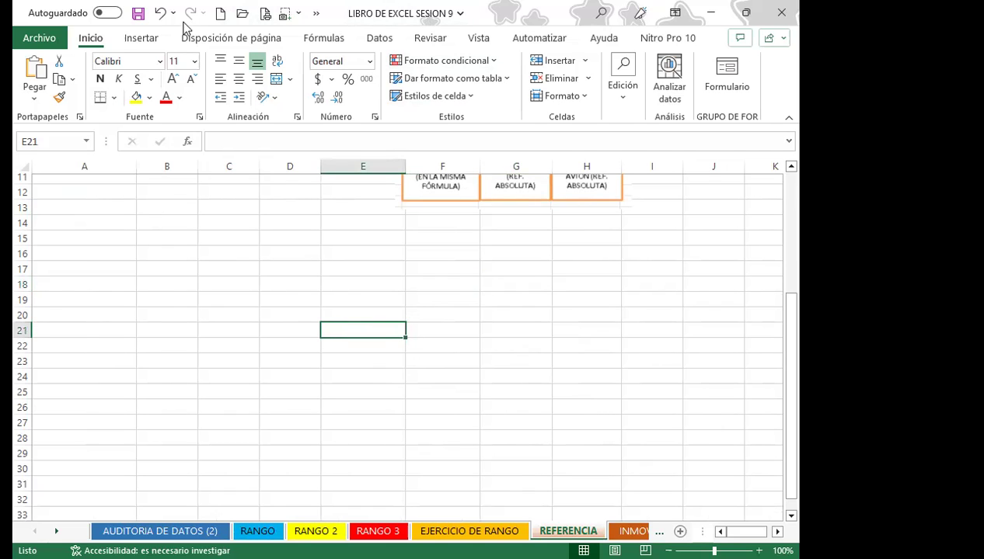
left_click(322, 41)
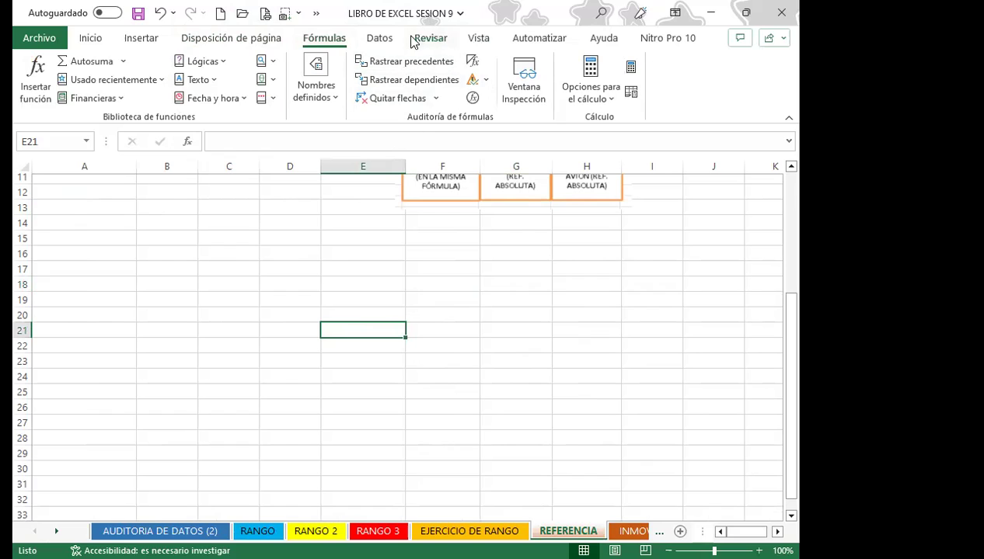
left_click(333, 100)
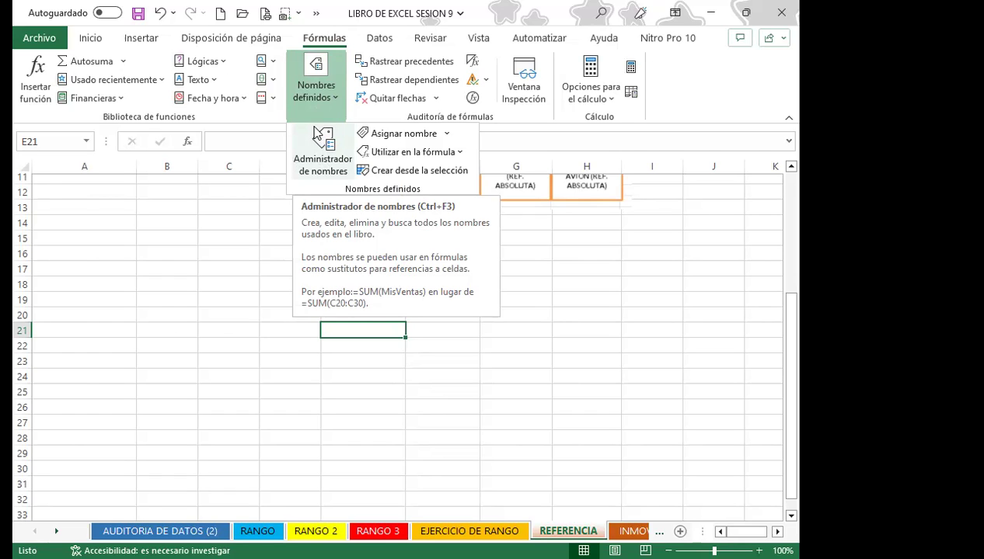
Step: In Administrador de nombres, scroll the names list and select GRUPO1 to show its reference RANGO!$A$1:$D$10
left_click(321, 147)
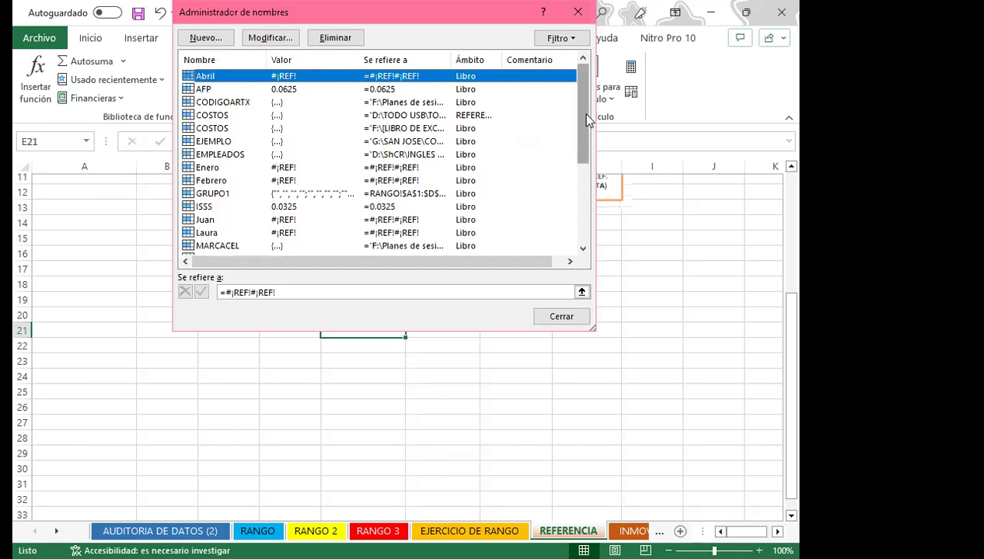
left_click_drag(587, 118, 592, 223)
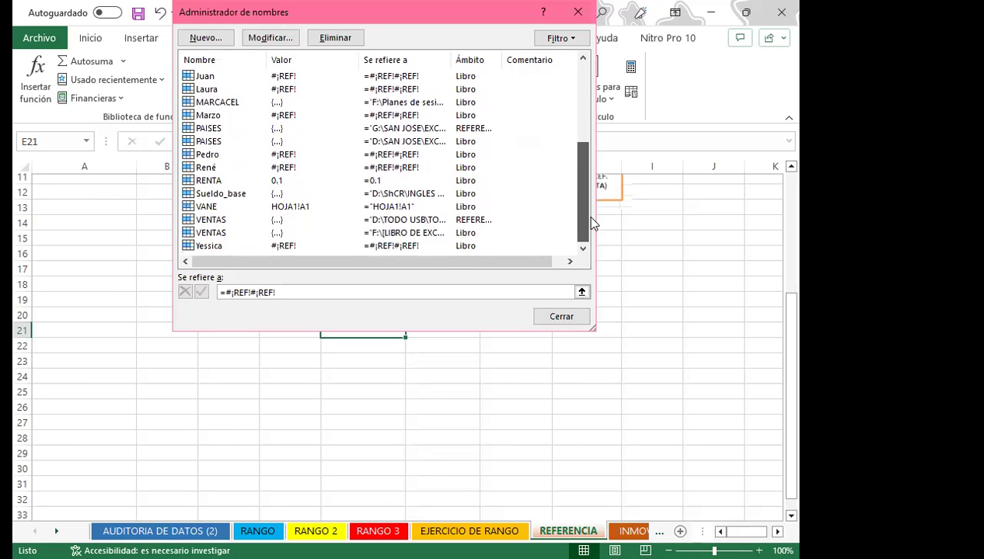
left_click_drag(584, 233, 584, 136)
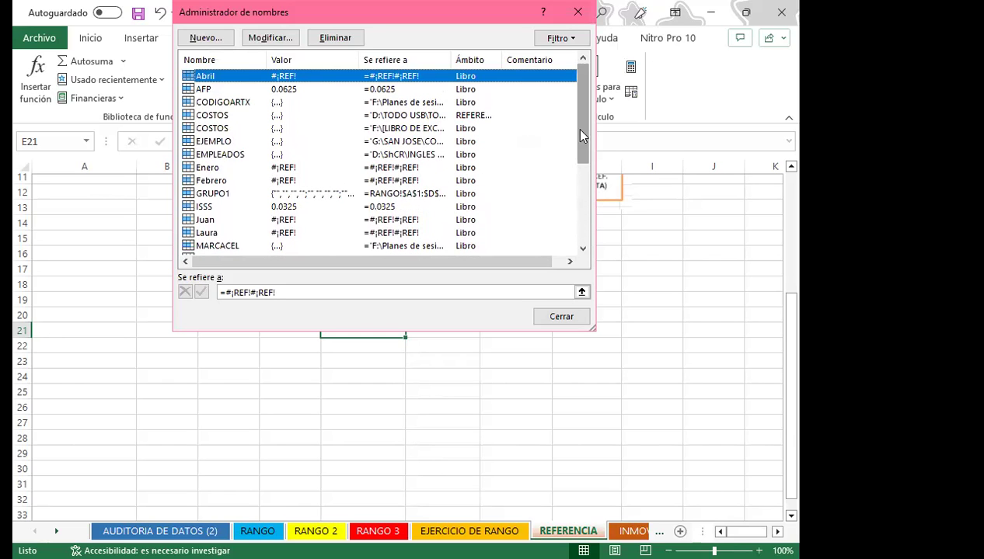
left_click(224, 196)
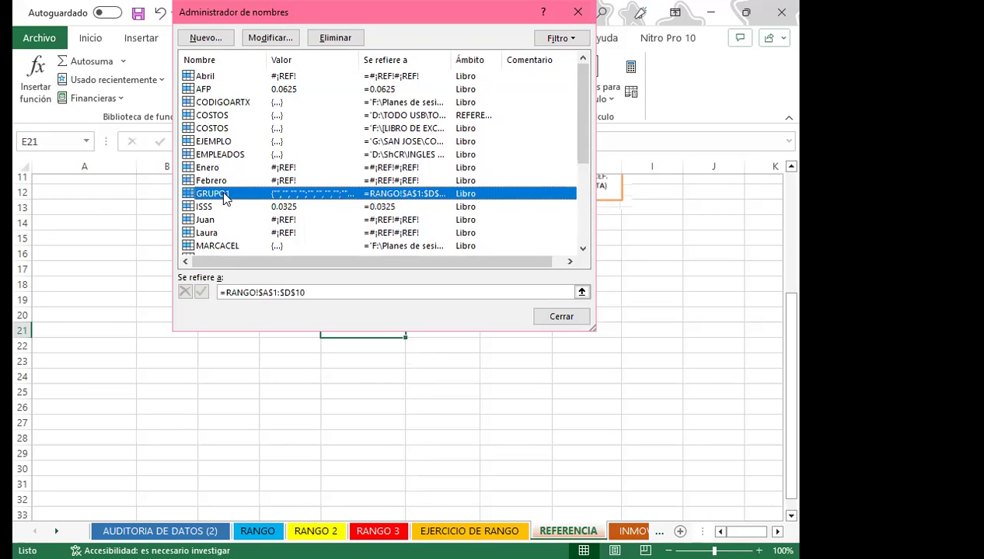
Step: Open Editar nombre for GRUPO1 and inspect its Nombre and Se refiere a =RANGO!$A$1:$D$10 fields
double_click(224, 195)
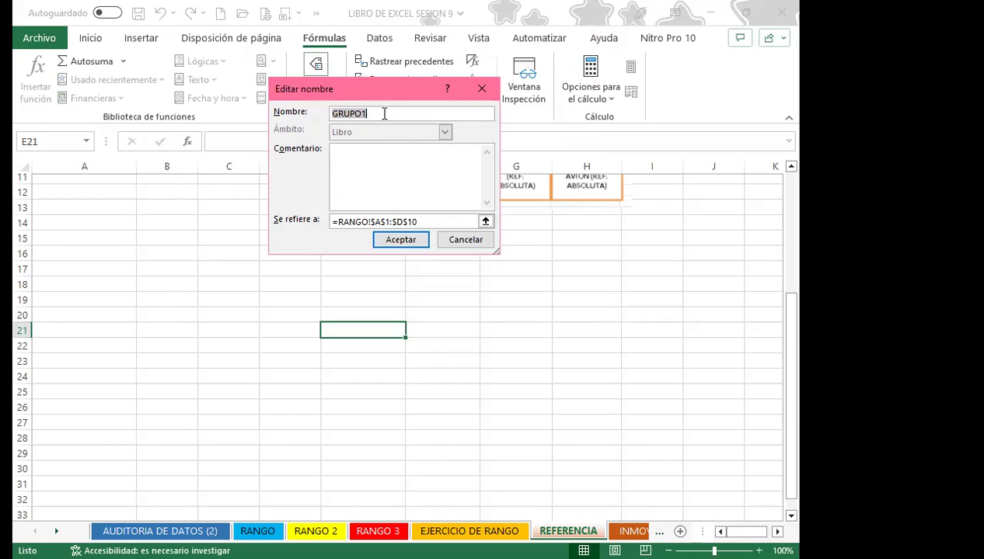
left_click(379, 113)
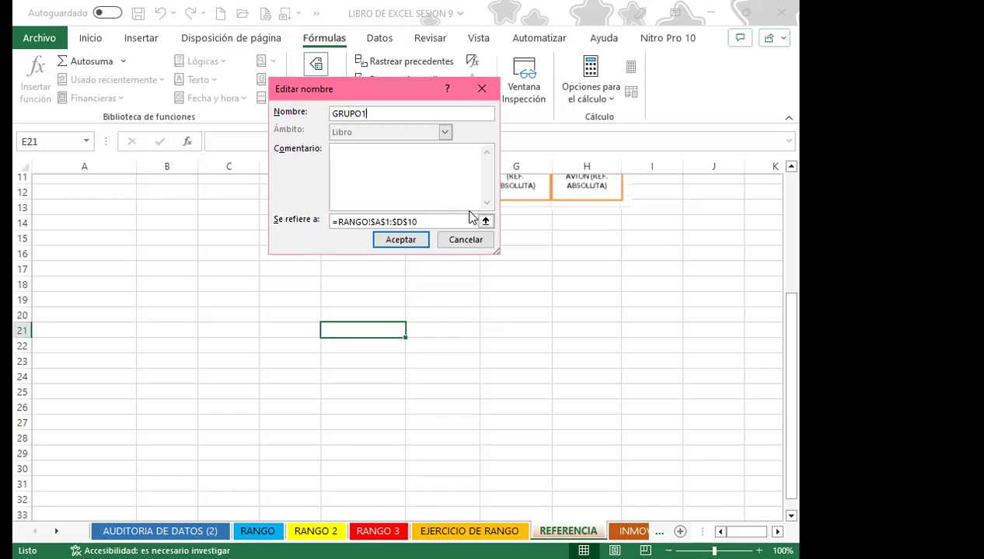
left_click(373, 221)
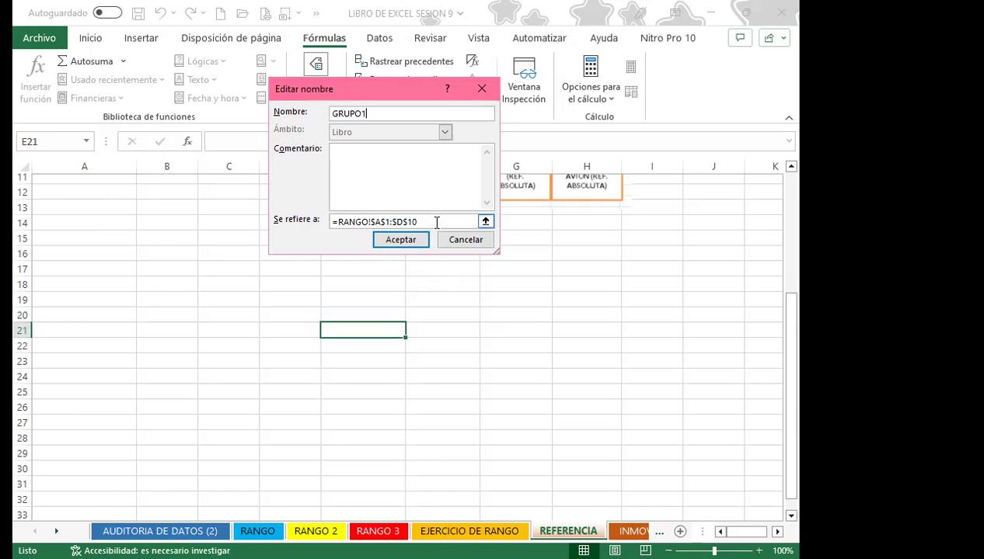
Step: Cancel the name edit and delete the Abril defined name
left_click(469, 242)
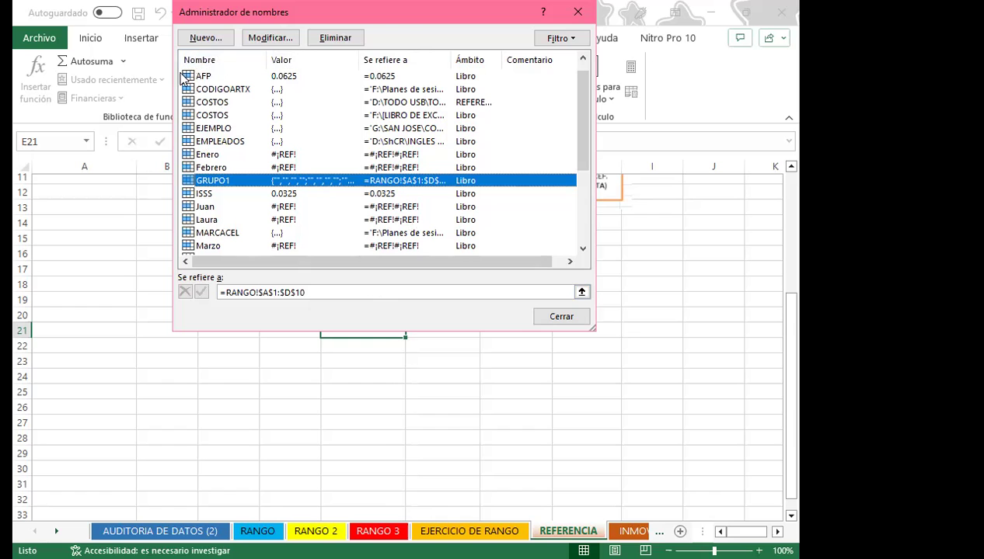
left_click_drag(583, 154, 586, 235)
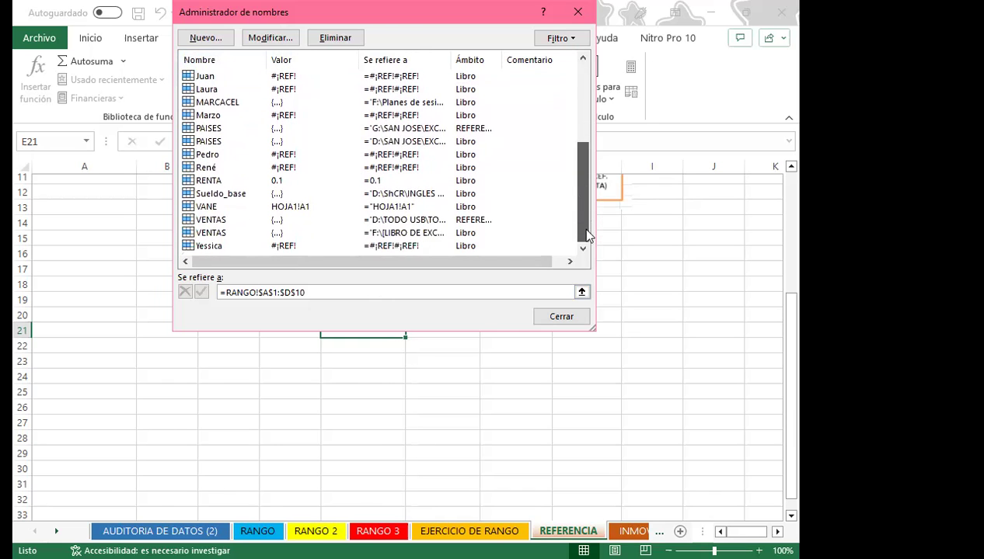
left_click(477, 248)
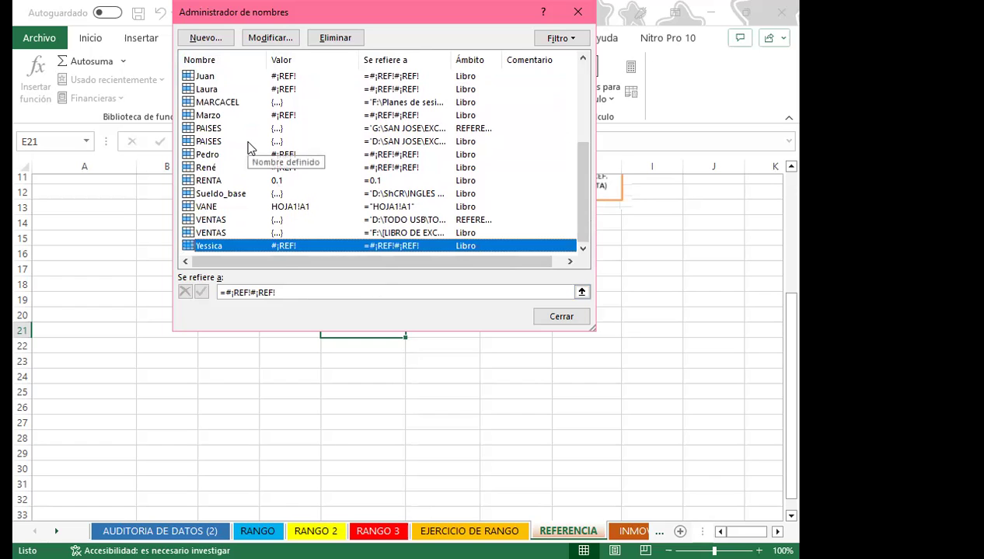
key("Home")
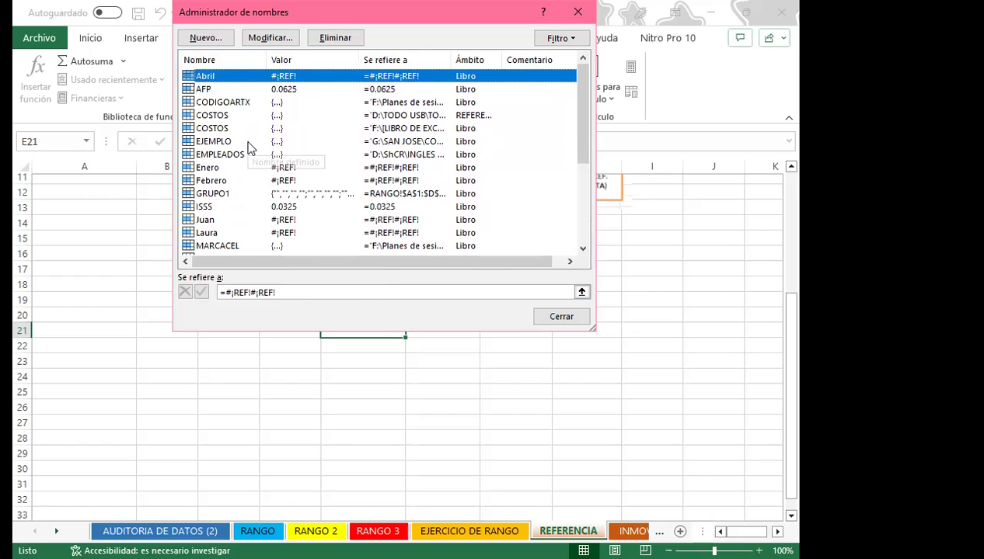
left_click(336, 37)
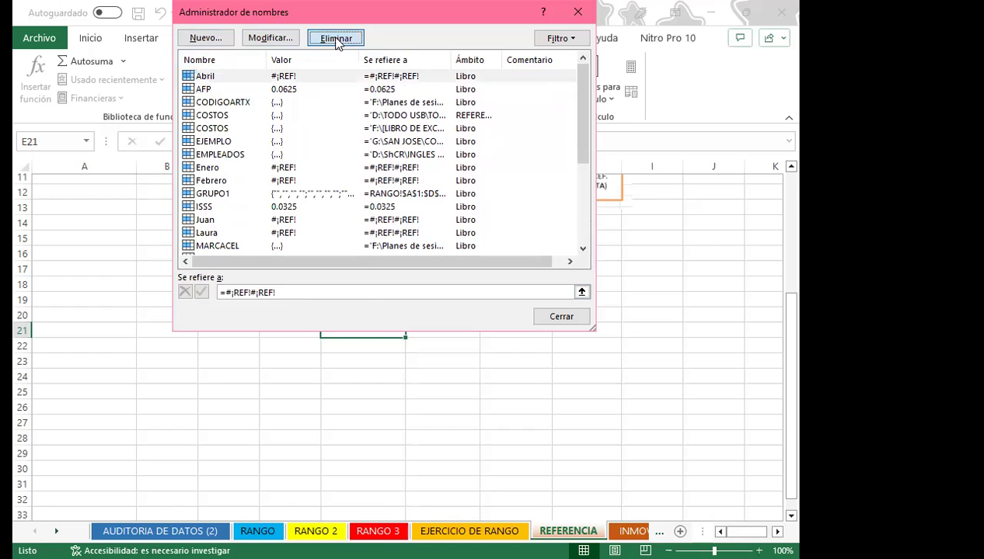
left_click(372, 330)
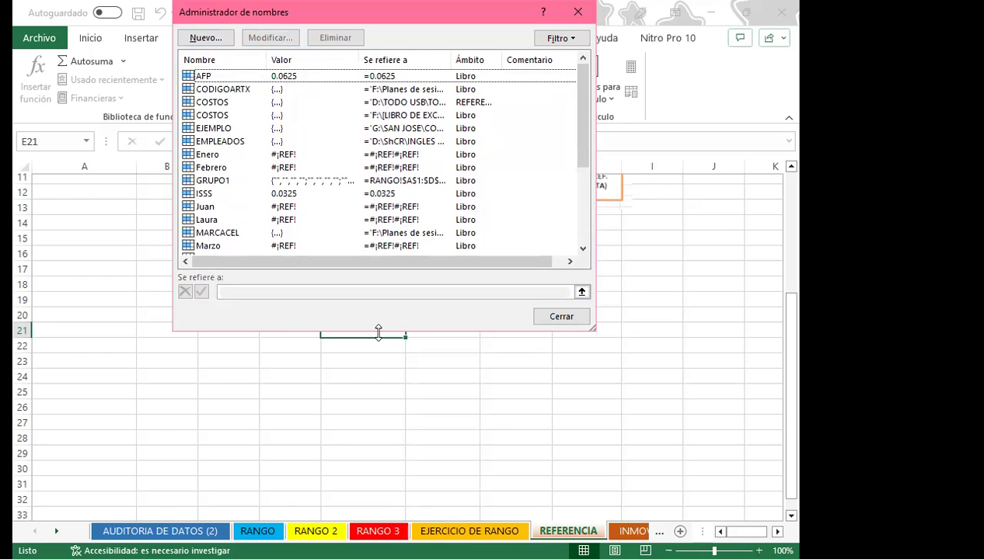
Step: Delete the defined names from ISSS through Yessica
left_click_drag(378, 332, 378, 532)
left_click_drag(241, 376, 239, 193)
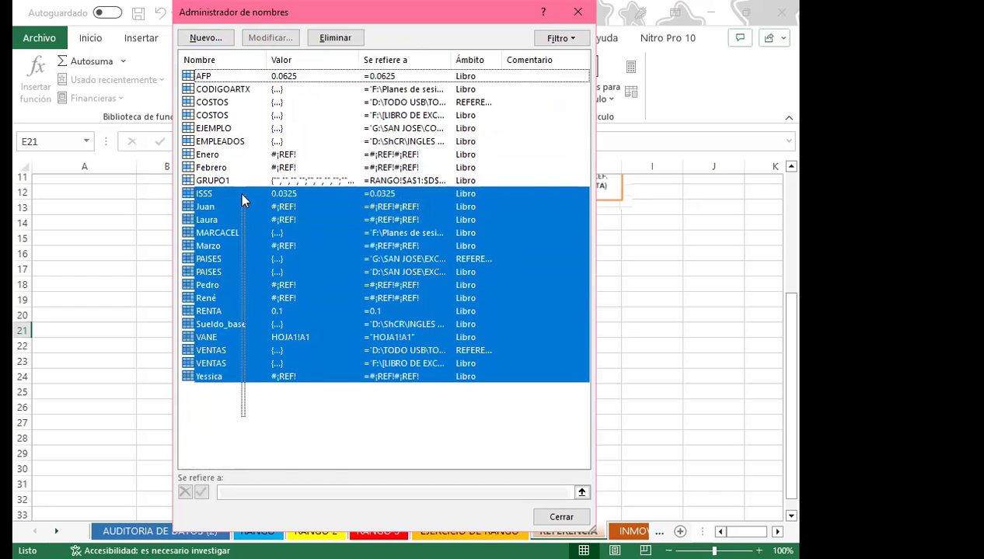
left_click(335, 38)
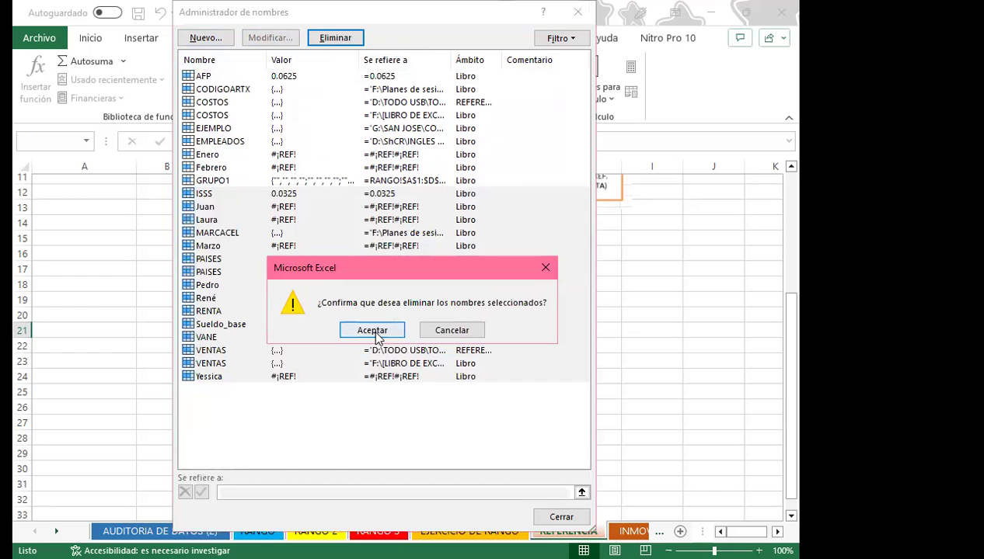
left_click(371, 331)
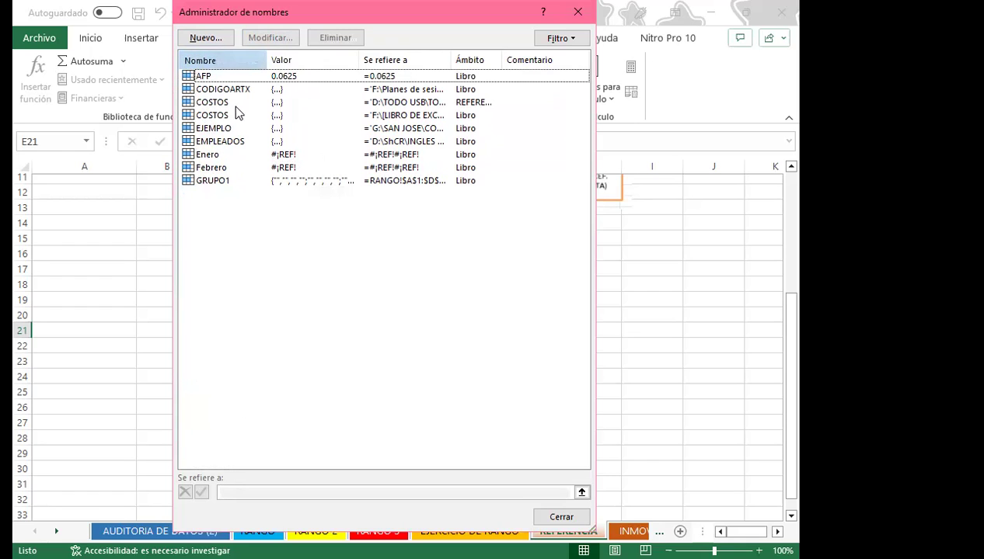
Step: Delete the names AFP through Febrero, leaving only GRUPO1
left_click(234, 170)
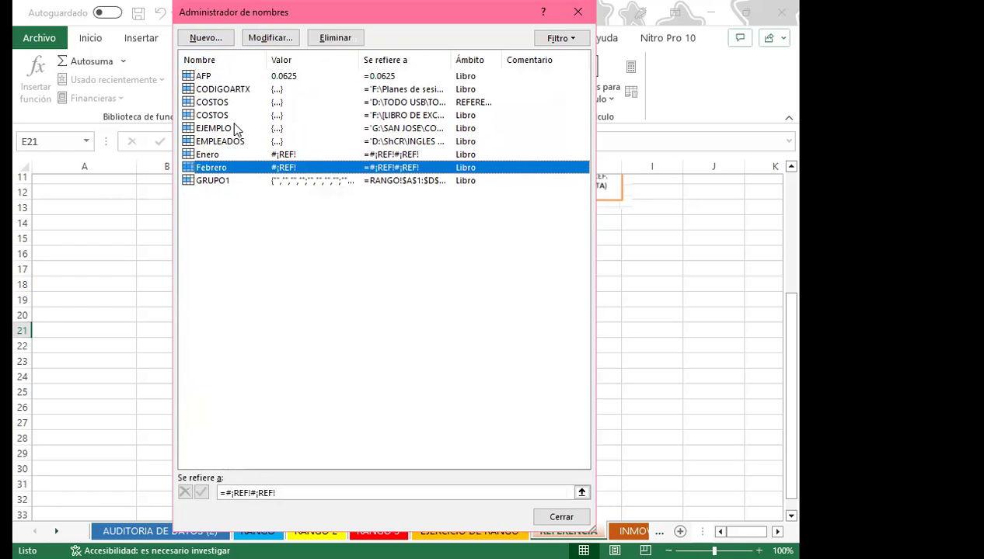
left_click(211, 153, "shift")
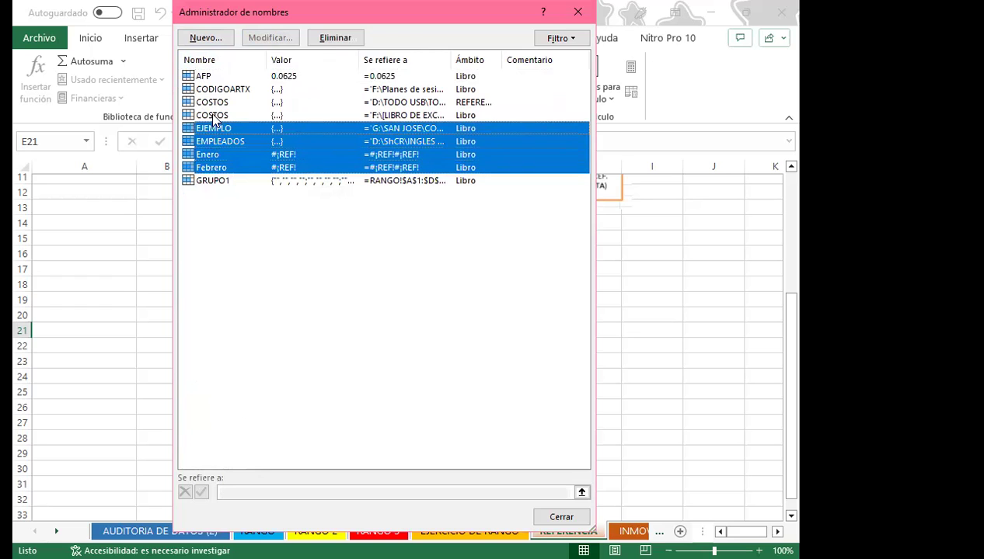
left_click_drag(211, 152, 205, 75)
left_click(330, 38)
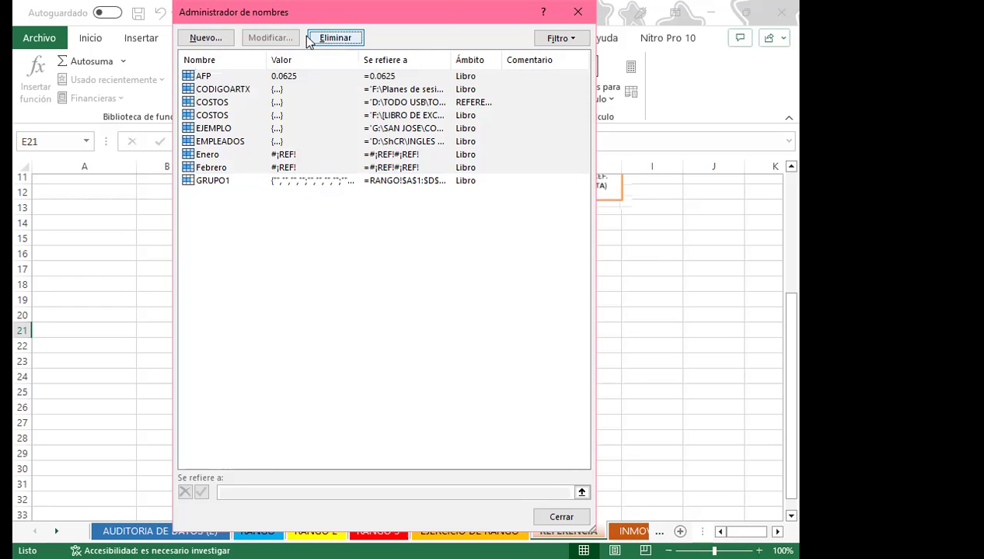
left_click(372, 331)
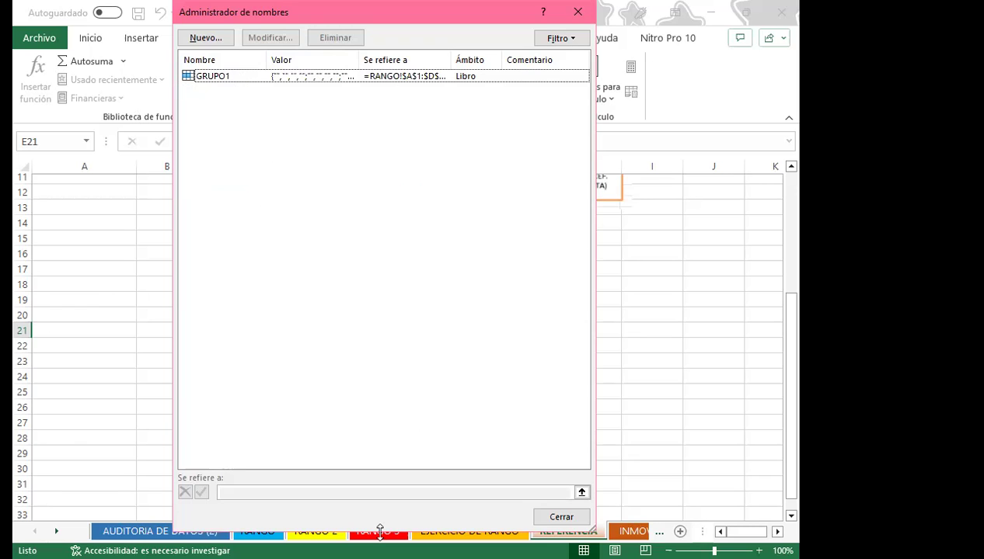
Step: Resize the Name Manager window to view the remaining GRUPO1 name
left_click_drag(380, 529, 393, 361)
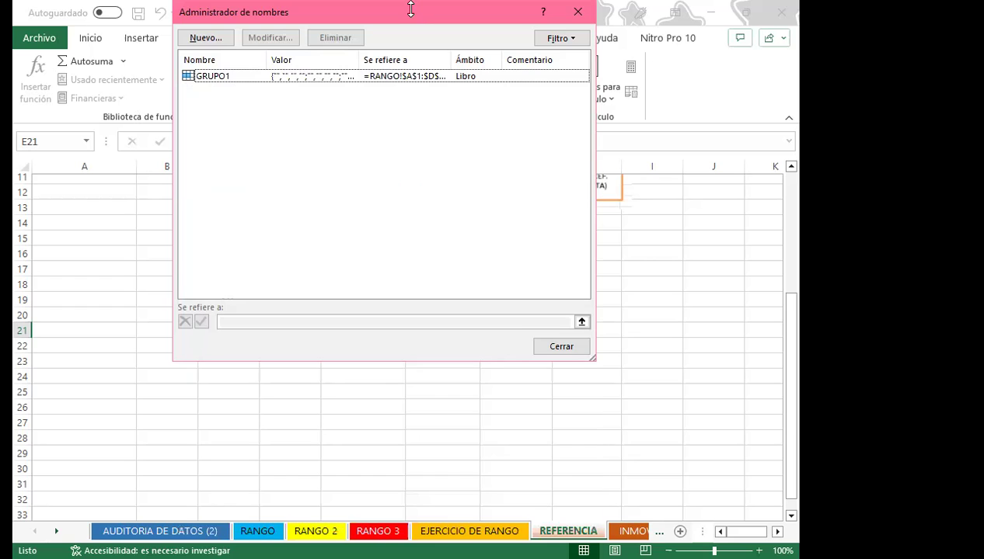
left_click_drag(410, 8, 410, 63)
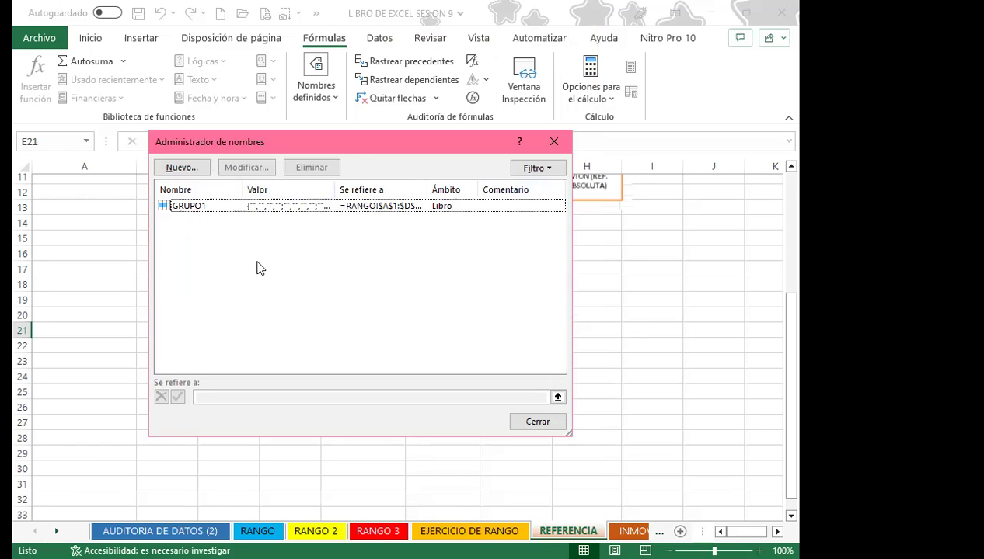
double_click(385, 139)
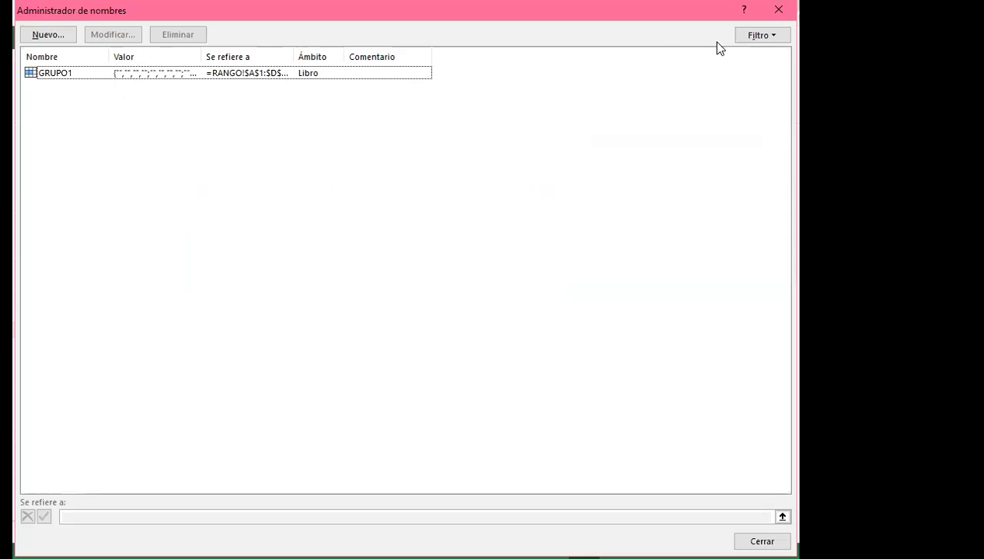
left_click(777, 10)
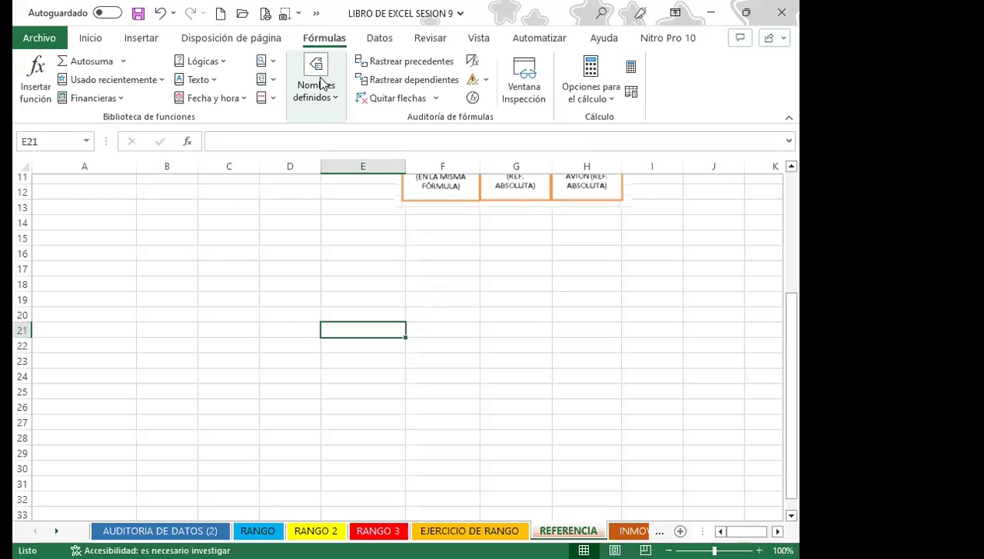
key("ctrl+F3")
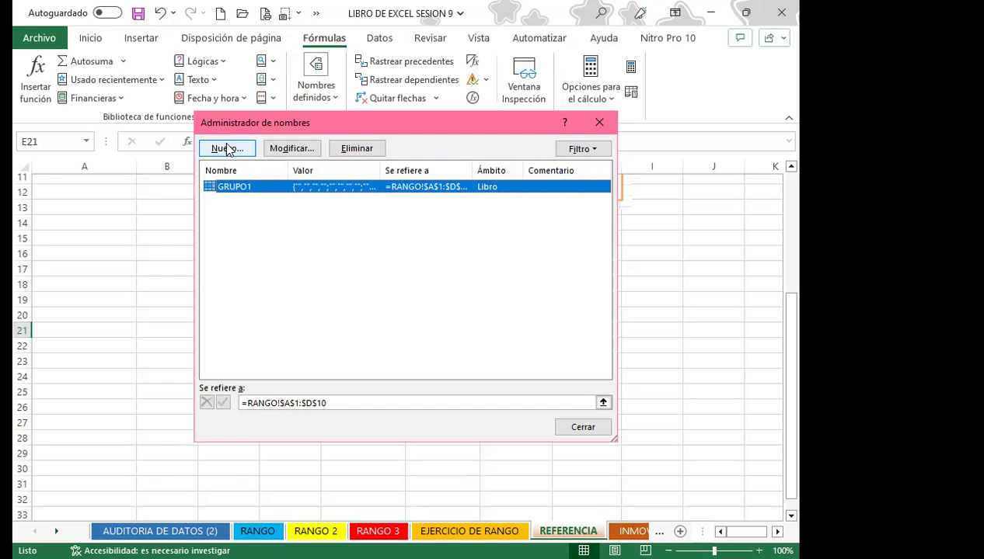
left_click(599, 126)
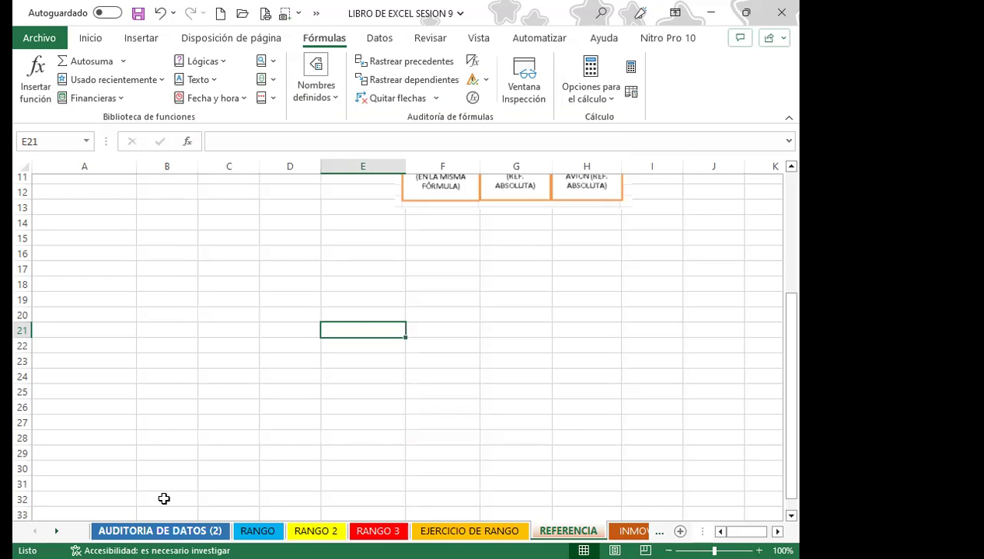
left_click(428, 393)
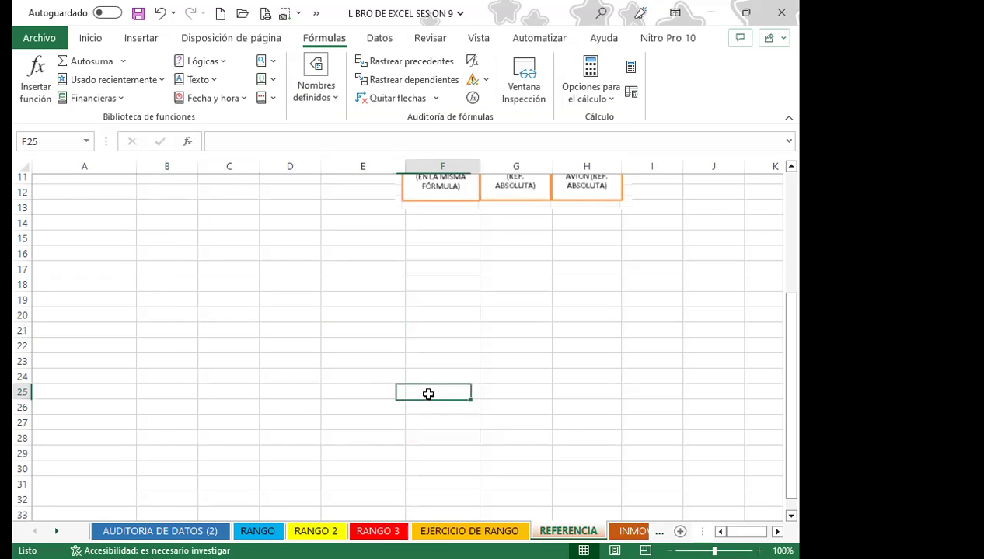
left_click(596, 419)
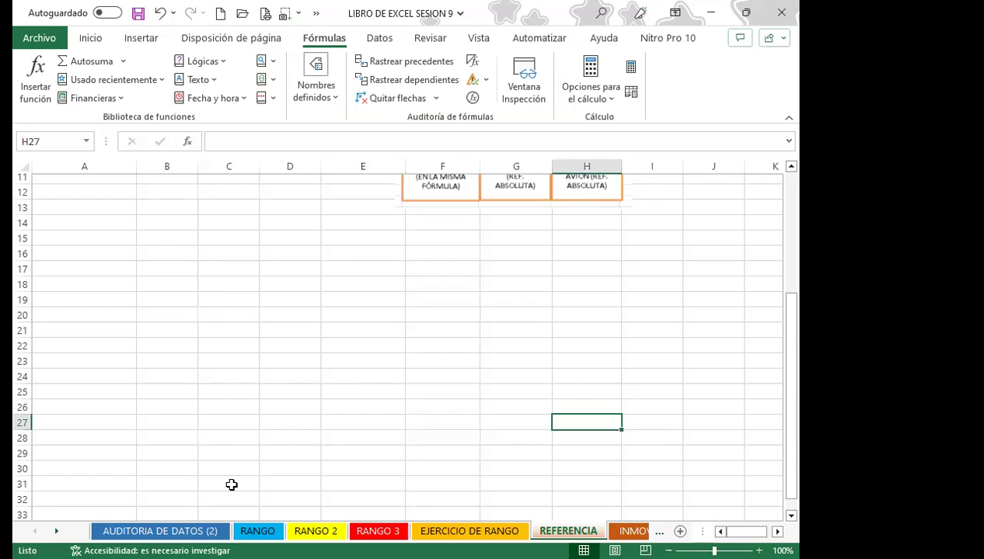
left_click_drag(230, 485, 233, 418)
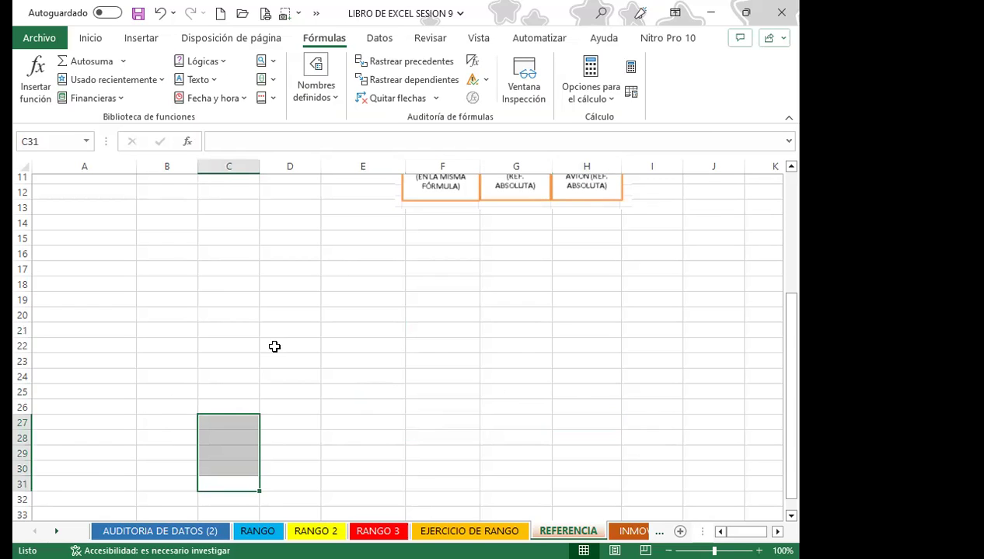
left_click(746, 13)
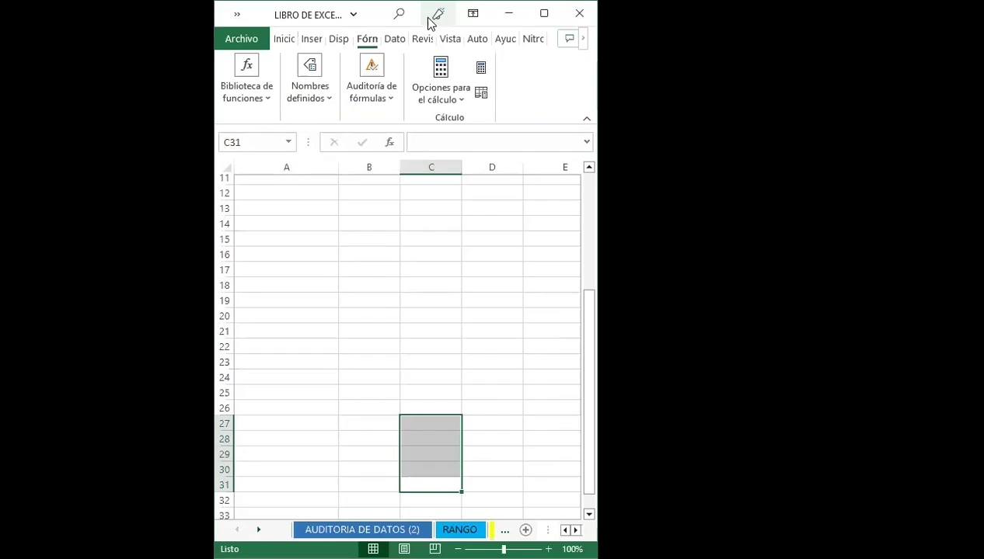
left_click(543, 20)
left_click(447, 389)
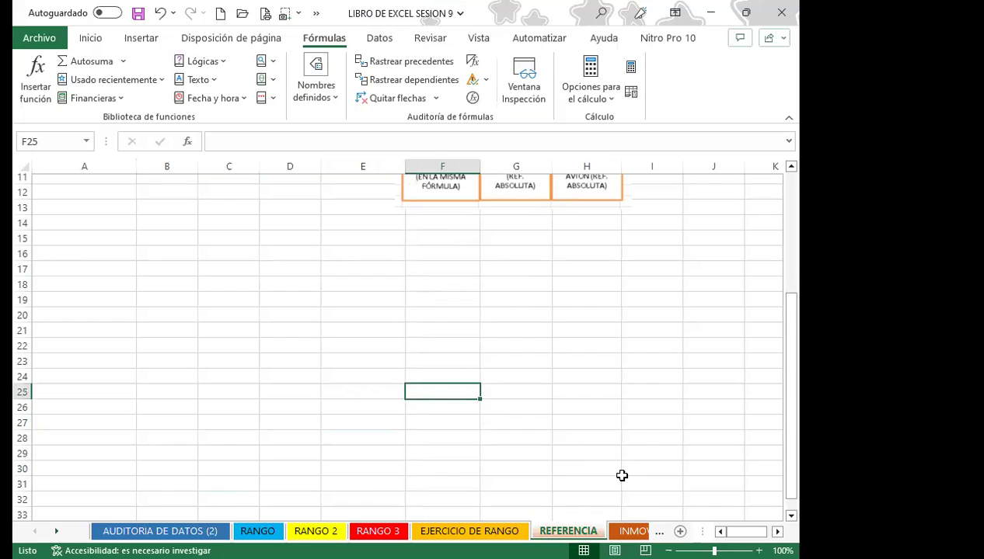
Step: Pick GRUPO1 in the Name Box to select A1:D10 on the RANGO sheet
left_click(257, 530)
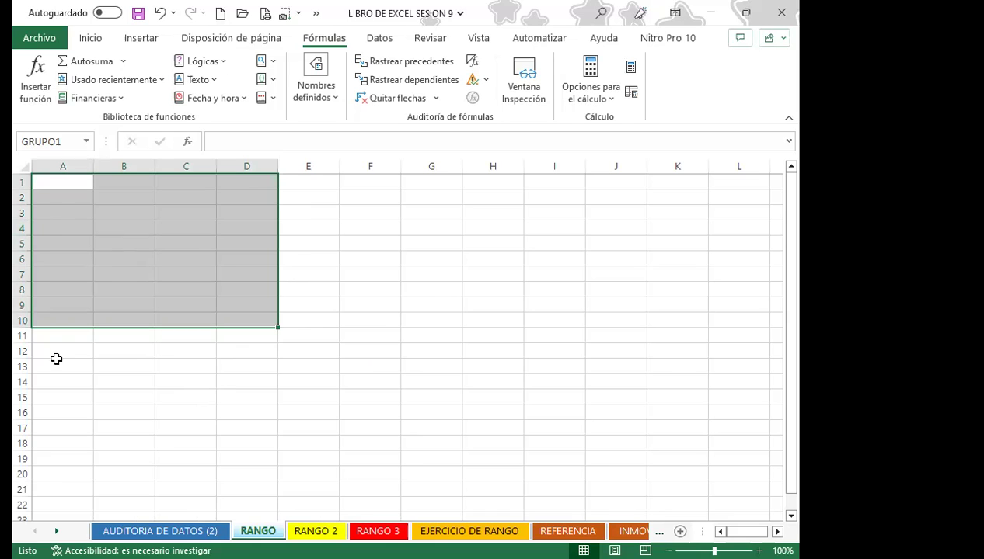
Step: Ctrl-select A20:A40, B31, C20:C40, E20:E40, the column G block, F40, F20 and I20:I40
scroll(56, 359, "down", 4)
scroll(48, 322, "down", 2)
scroll(48, 322, "down", 2)
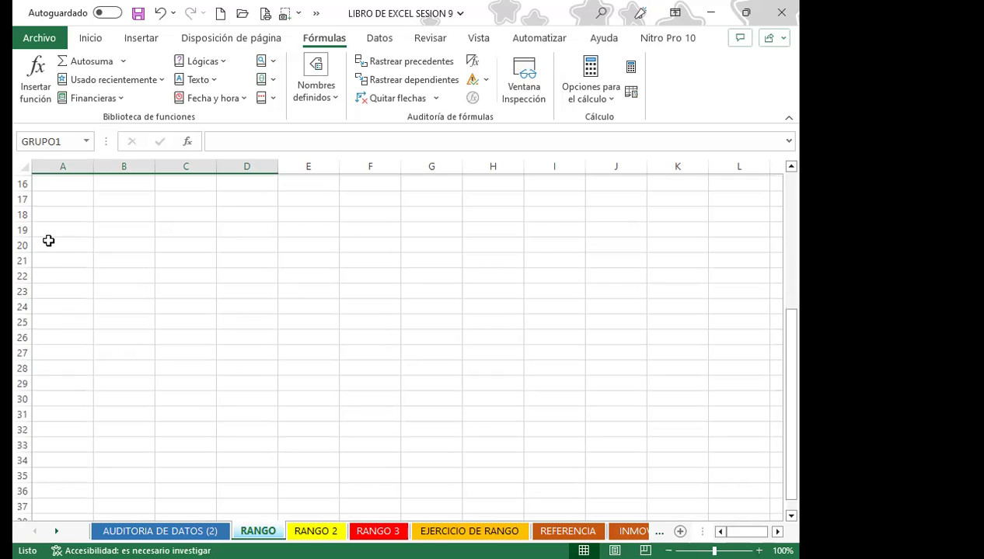
left_click(48, 241)
mouse_move(56, 241)
left_mouse_down()
mouse_move(77, 527)
mouse_move(69, 444)
left_mouse_up()
scroll(59, 326, "up", 1)
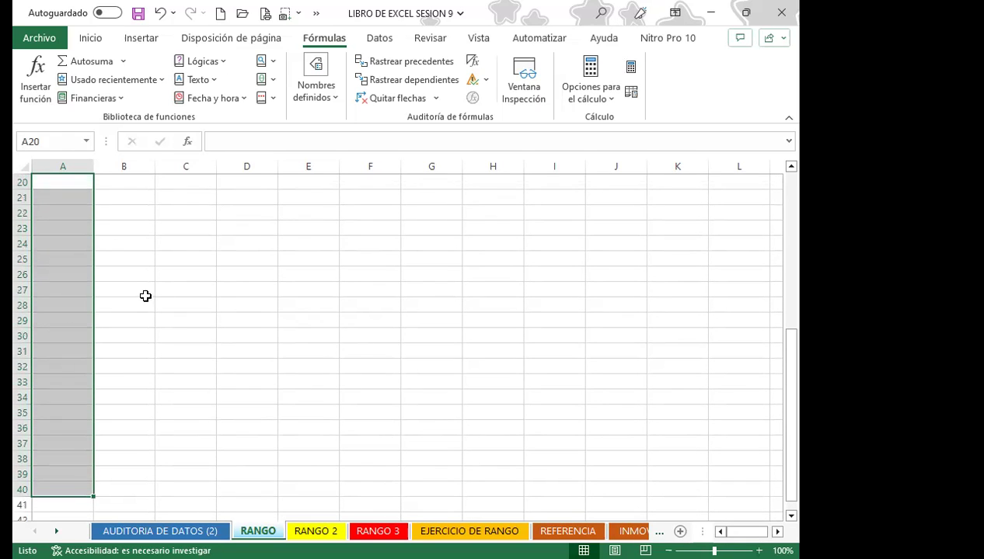
left_click(110, 347, "ctrl")
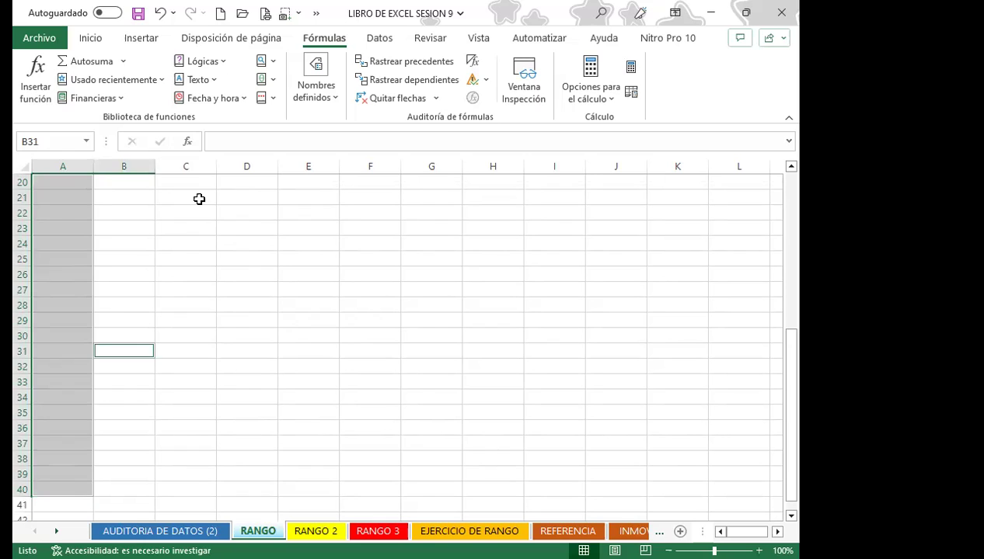
left_click_drag(194, 182, 194, 492)
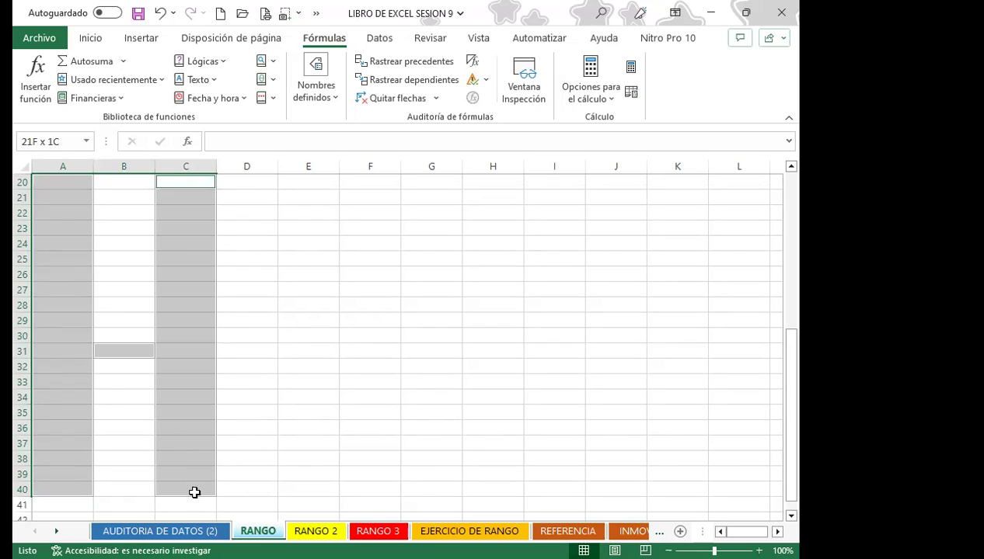
left_click_drag(309, 182, 312, 491)
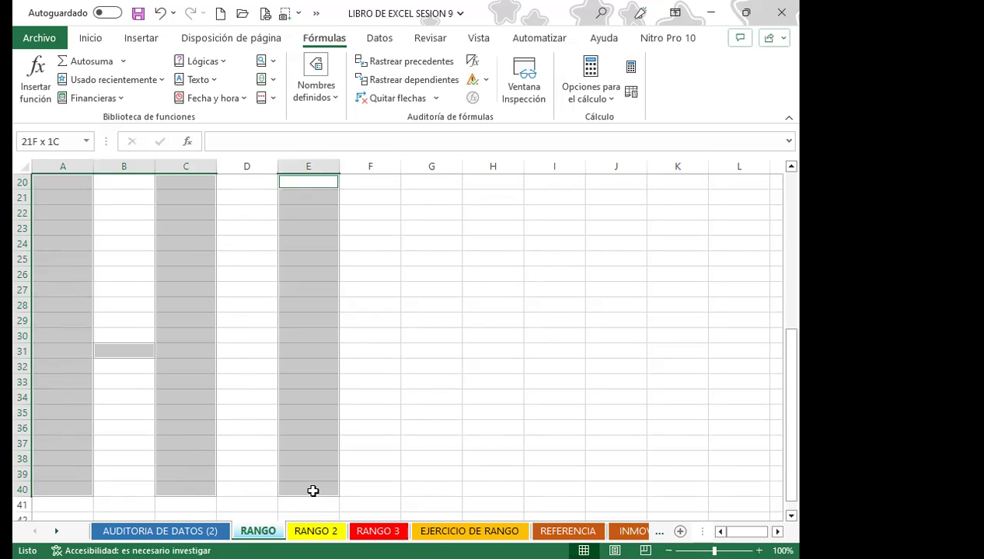
left_click_drag(429, 182, 404, 489)
left_click(377, 490, "ctrl")
left_click(368, 181, "ctrl")
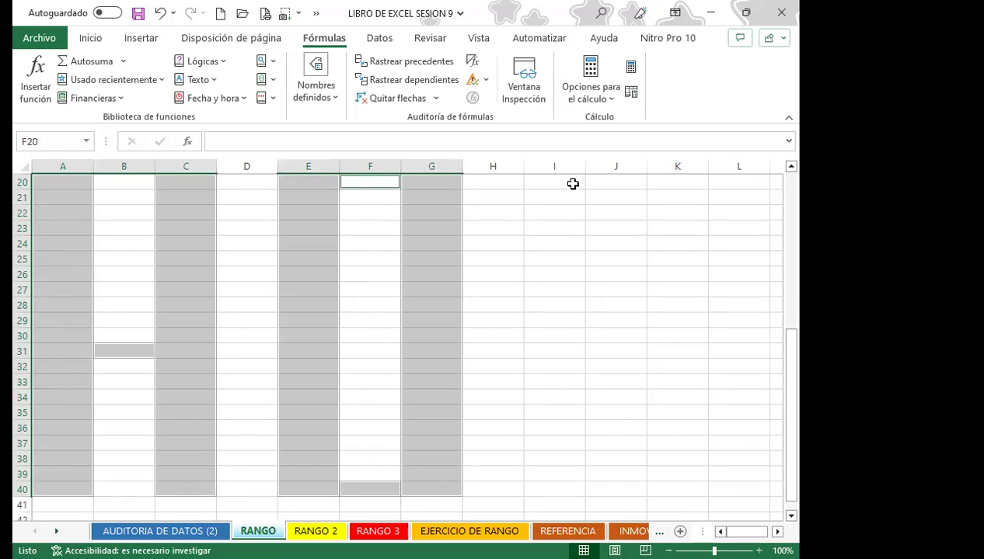
left_click_drag(554, 181, 547, 489)
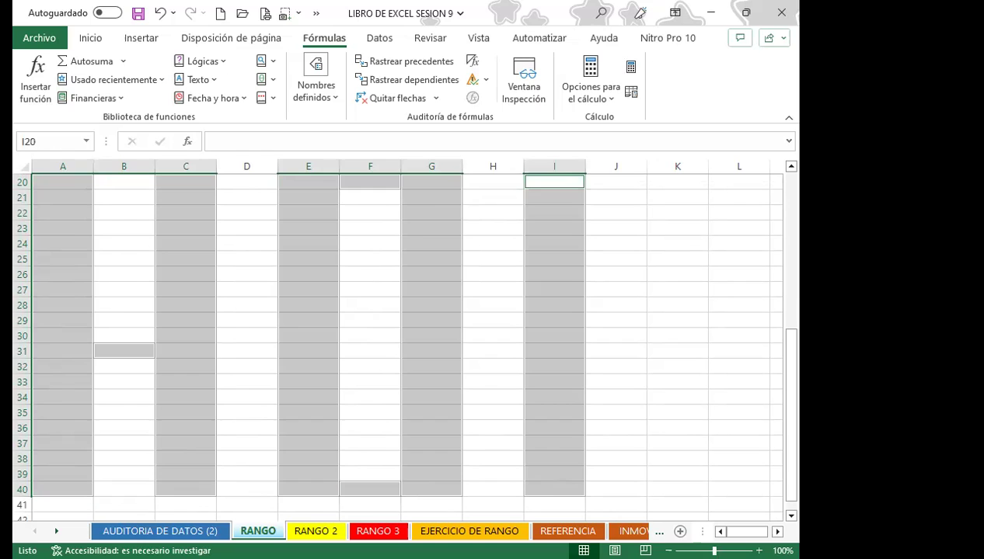
Step: Add J31 to the multi-area selection, leaving the stray J32 out
scroll(661, 544, "down", 2, "ctrl")
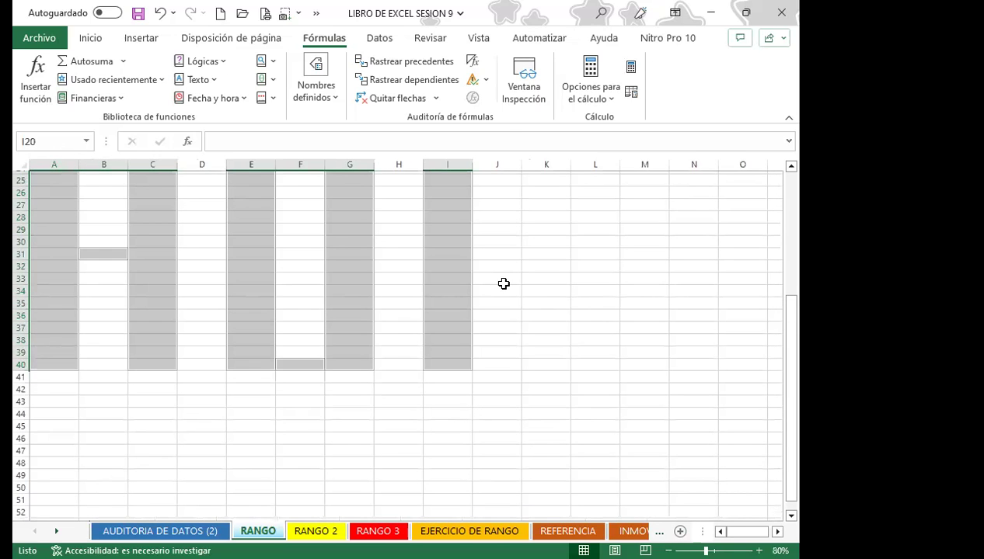
left_click_drag(497, 254, 493, 265)
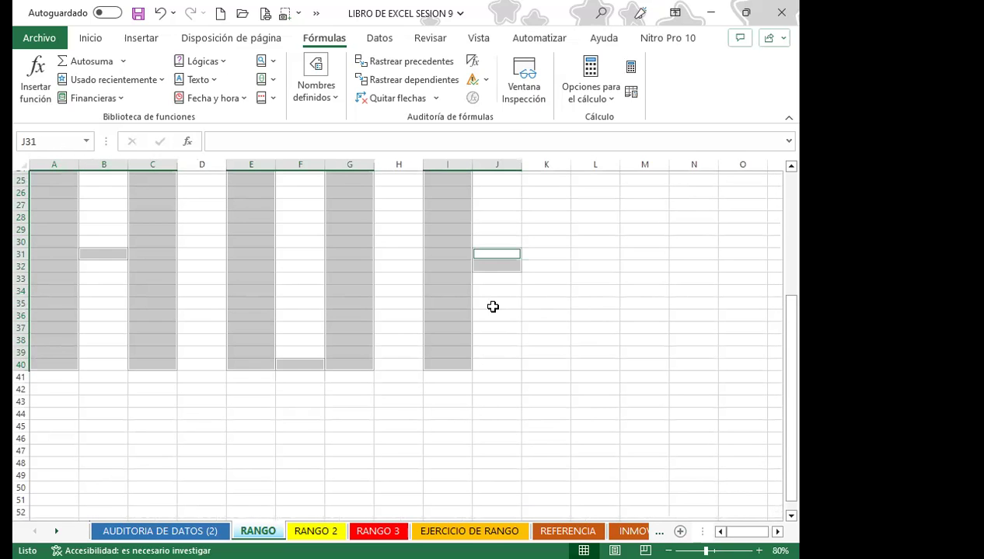
left_click(493, 264, "ctrl")
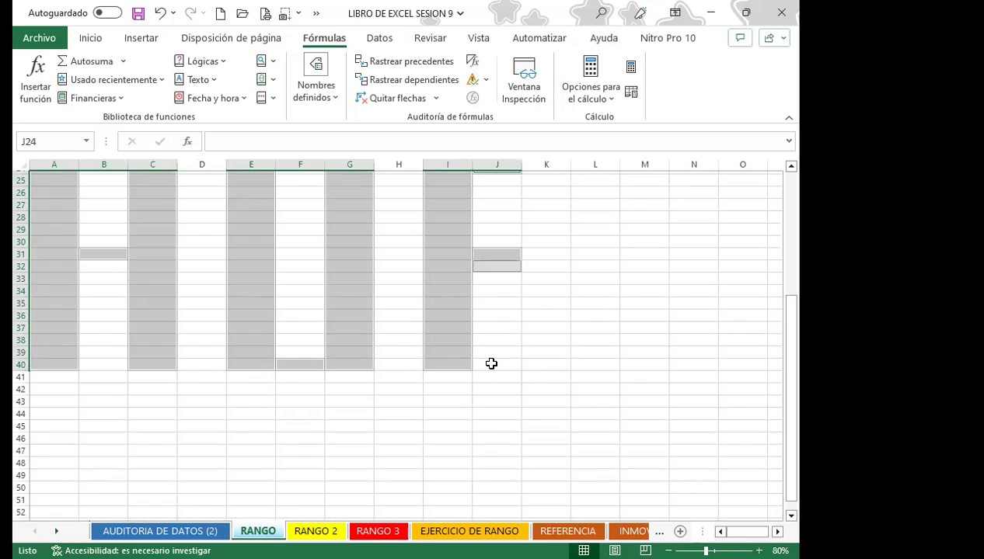
left_click(495, 254, "ctrl")
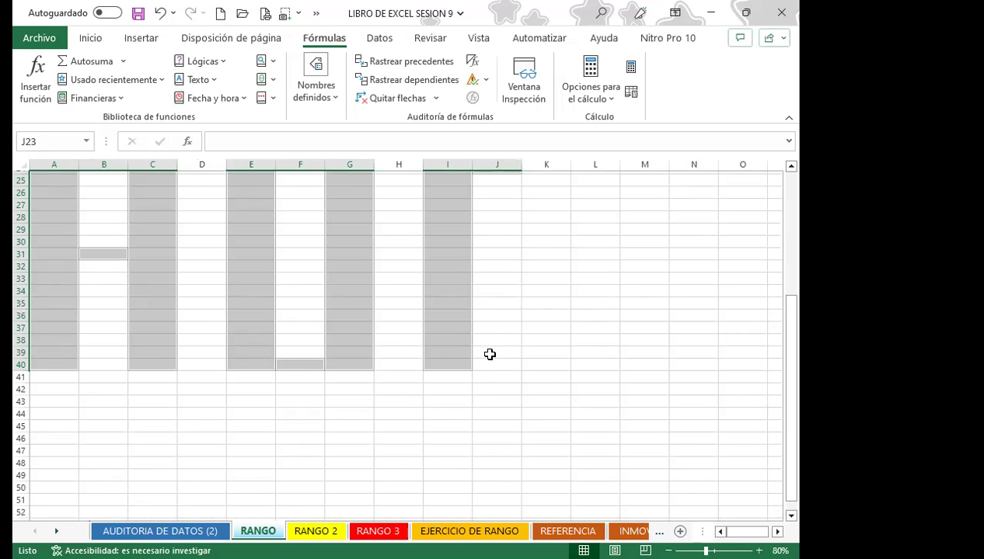
left_click(496, 254, "ctrl")
left_click(497, 266, "ctrl")
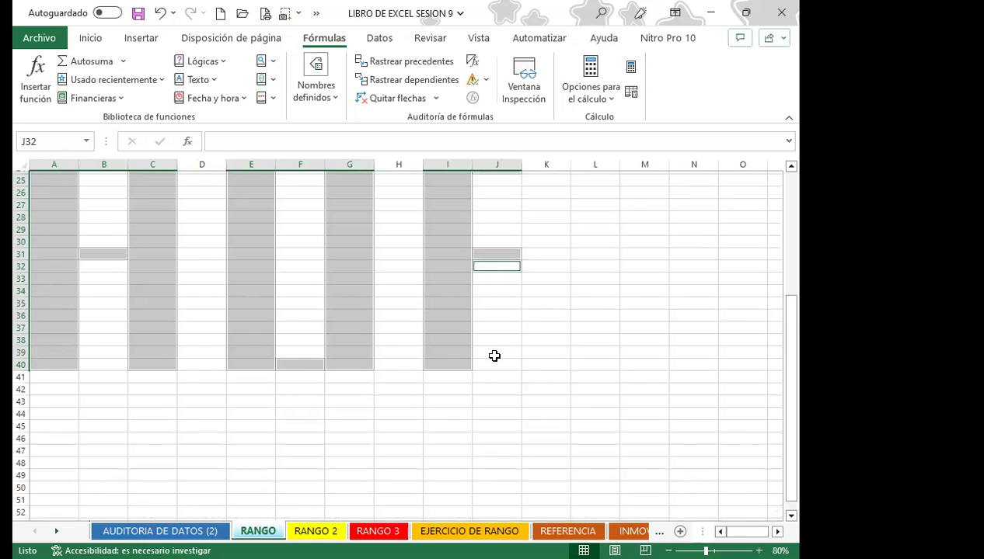
left_click(483, 266, "ctrl")
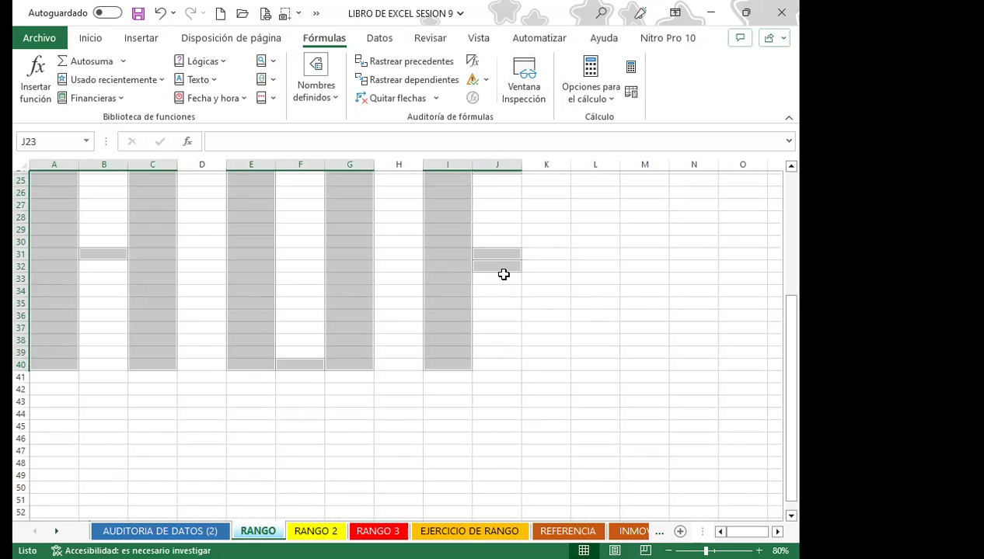
left_click(494, 266, "ctrl")
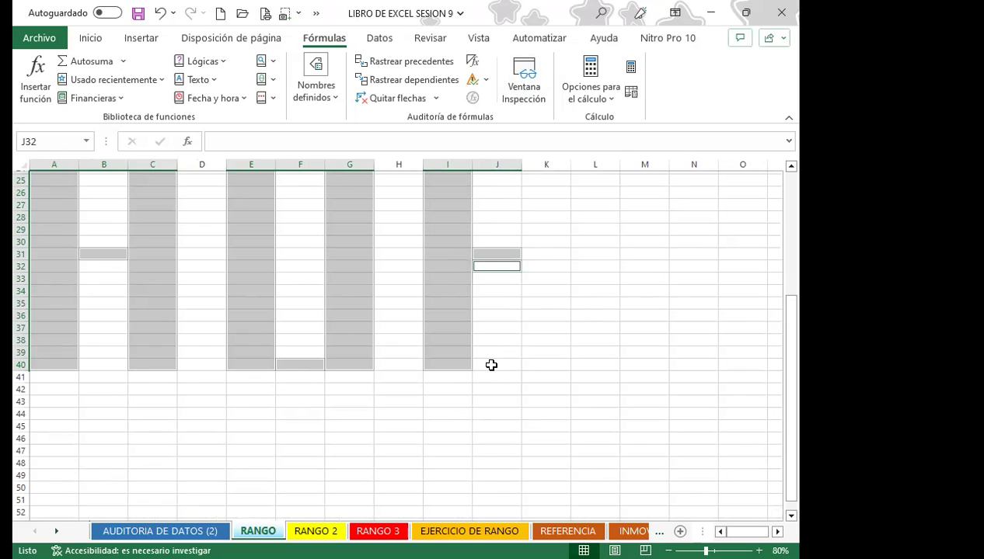
key("shift+Return")
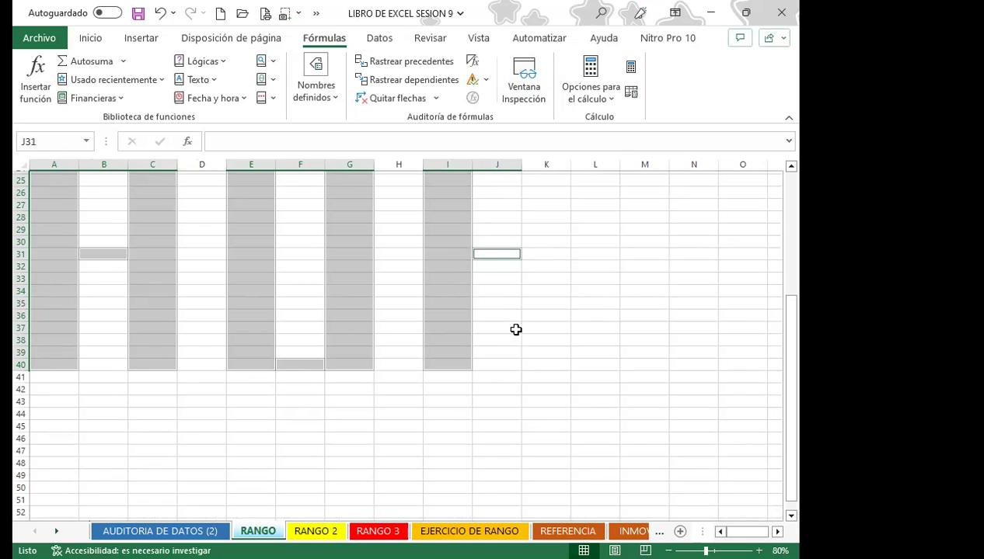
key("shift+Return")
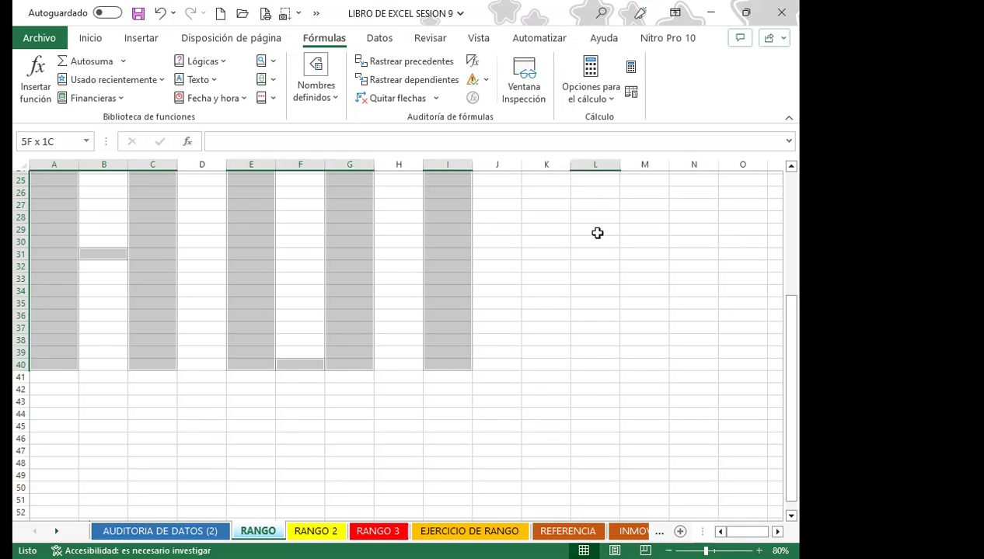
Step: Add the column L and column N blocks and J31 to the selection
left_click_drag(595, 184, 600, 466)
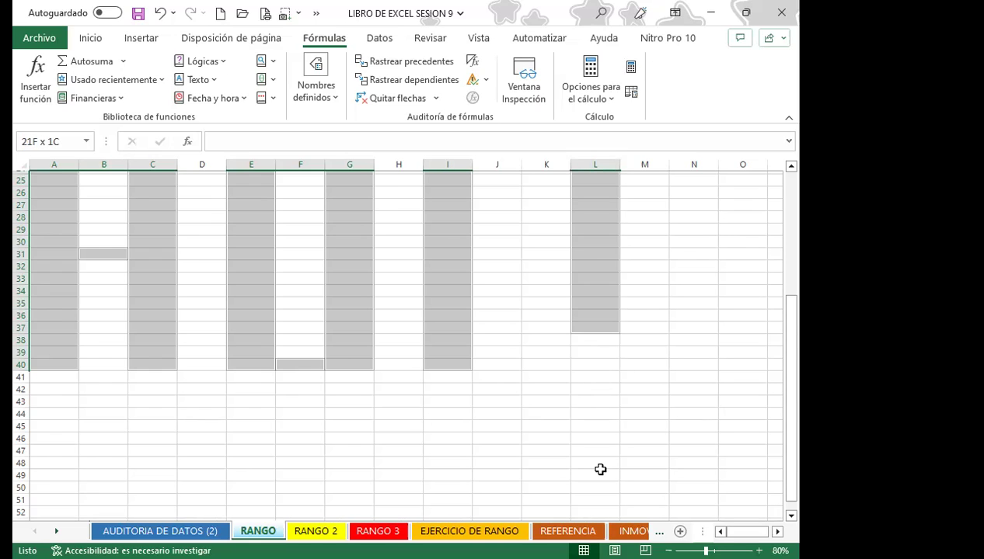
left_click_drag(600, 466, 583, 436)
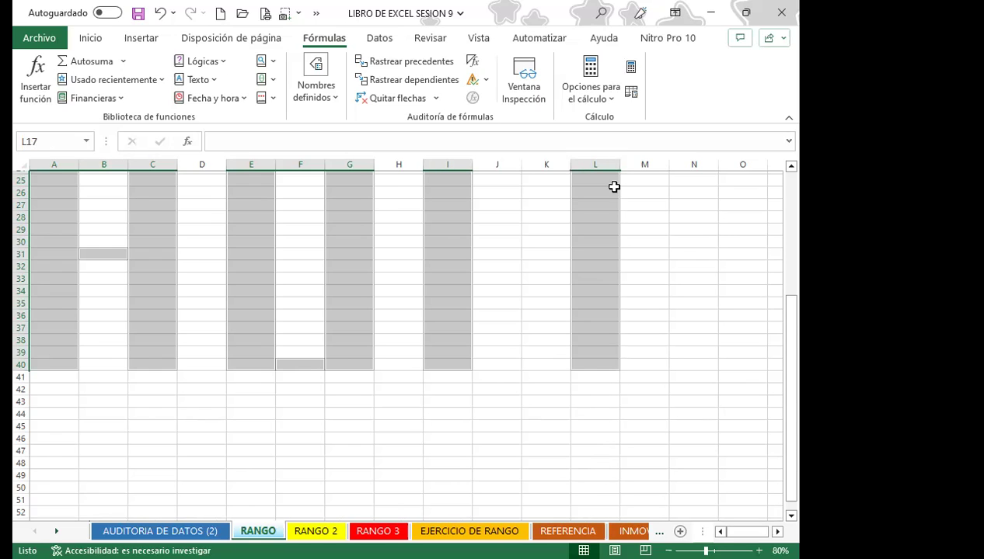
left_click_drag(684, 180, 694, 457)
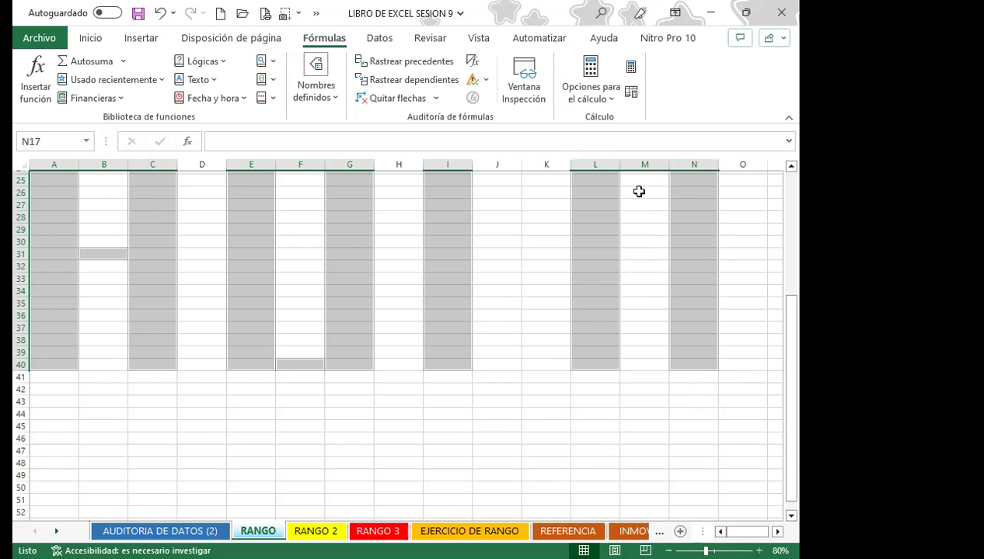
left_click(640, 264, "ctrl")
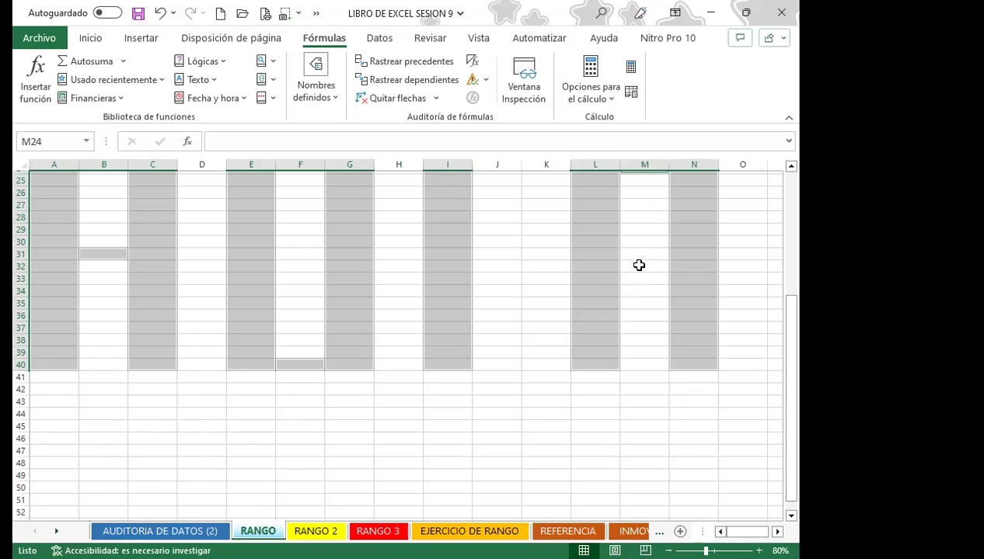
left_click(497, 253, "ctrl")
left_click(496, 278, "ctrl")
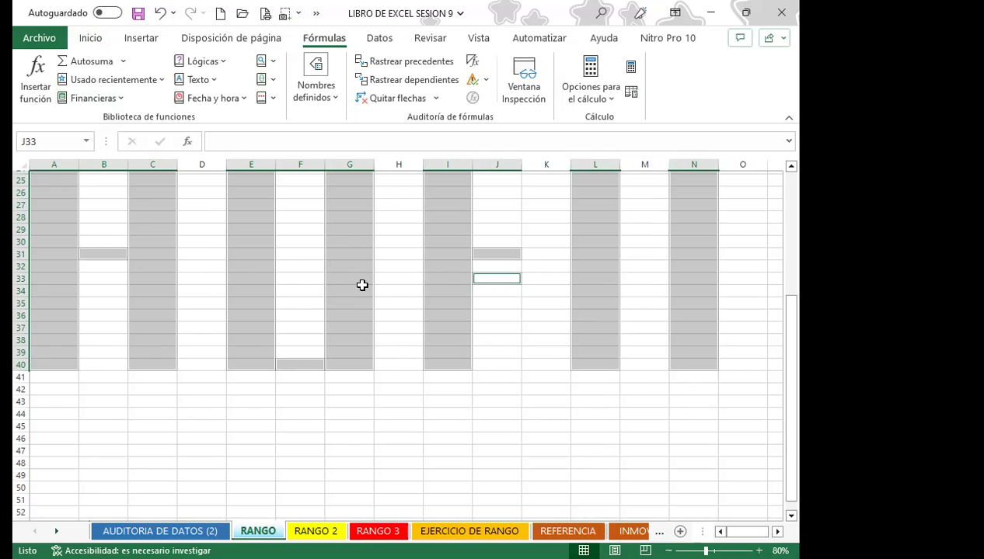
Step: Define the workbook-scoped name EJERCICIO_1 for the scattered RANGO selection
left_click(302, 101)
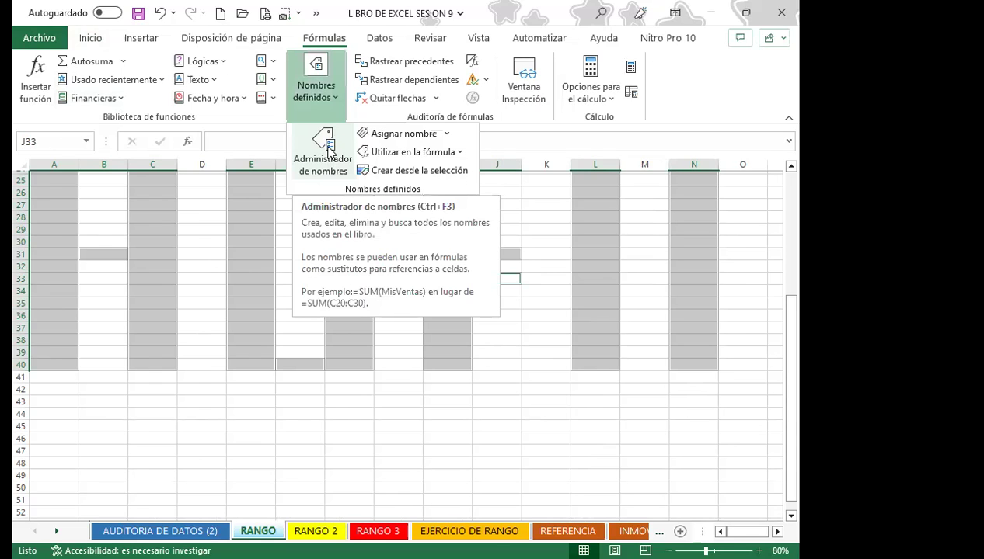
left_click(312, 164)
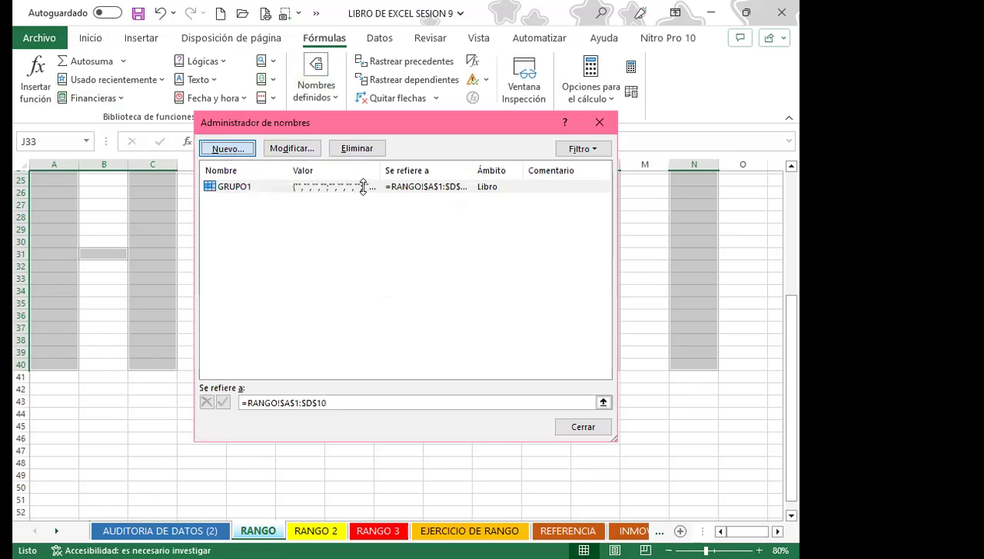
left_click(226, 152)
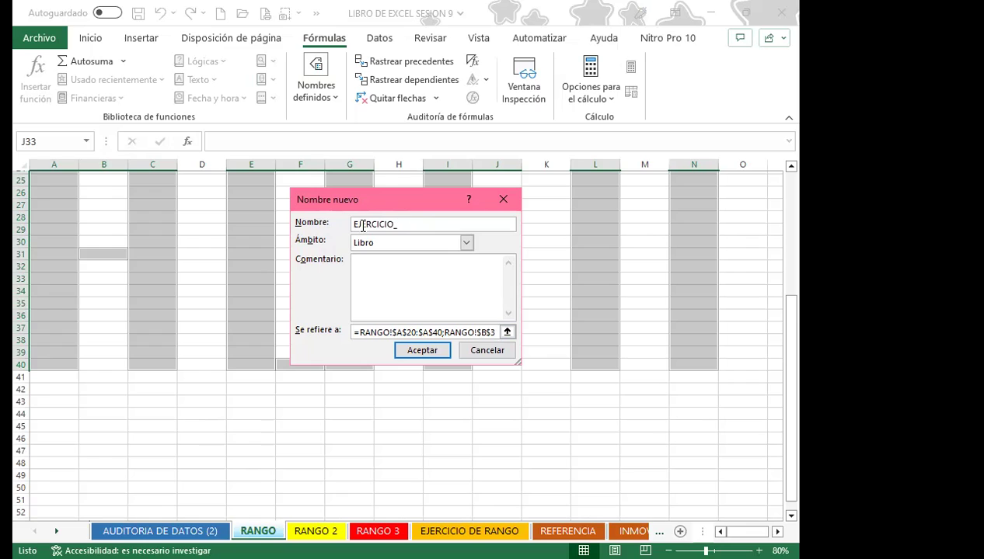
type("EJERCICIO_1")
left_click(412, 353)
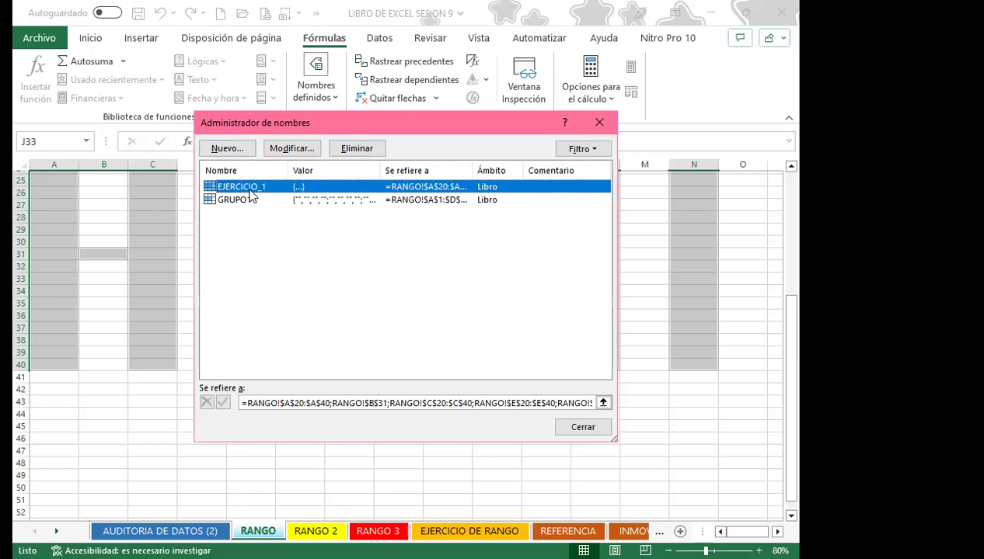
Step: Close the Name Manager, clear the selection and switch to the REFERENCIA sheet
left_click(599, 122)
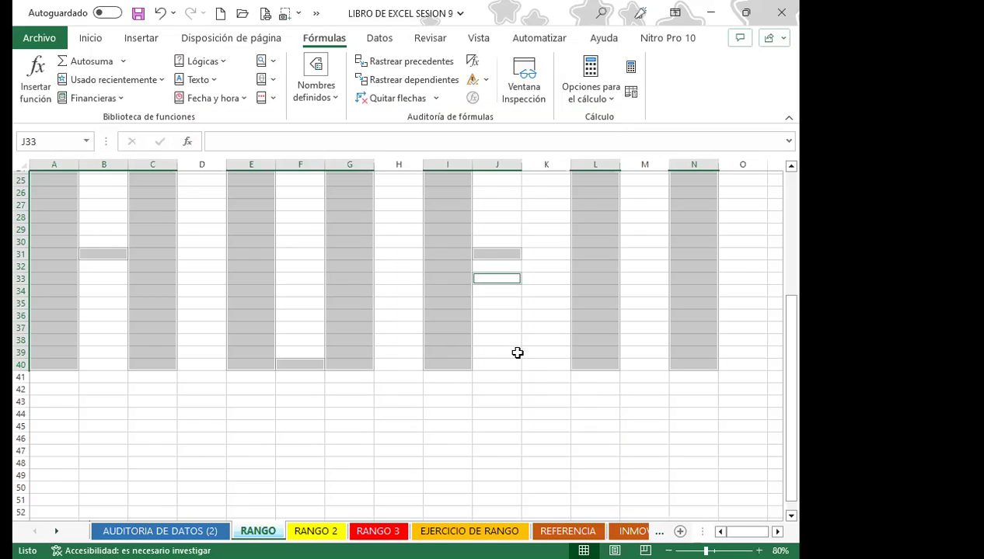
left_click(644, 353)
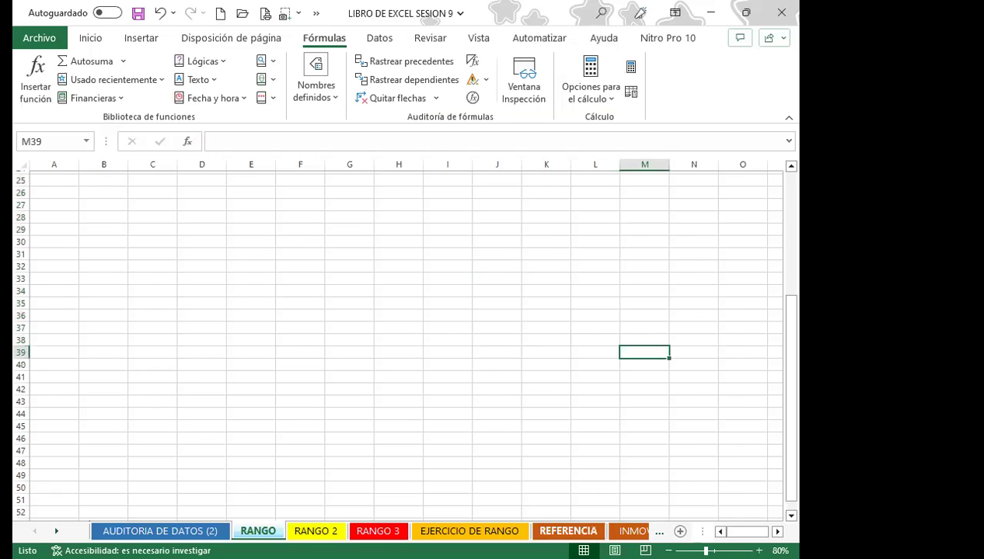
left_click(571, 532)
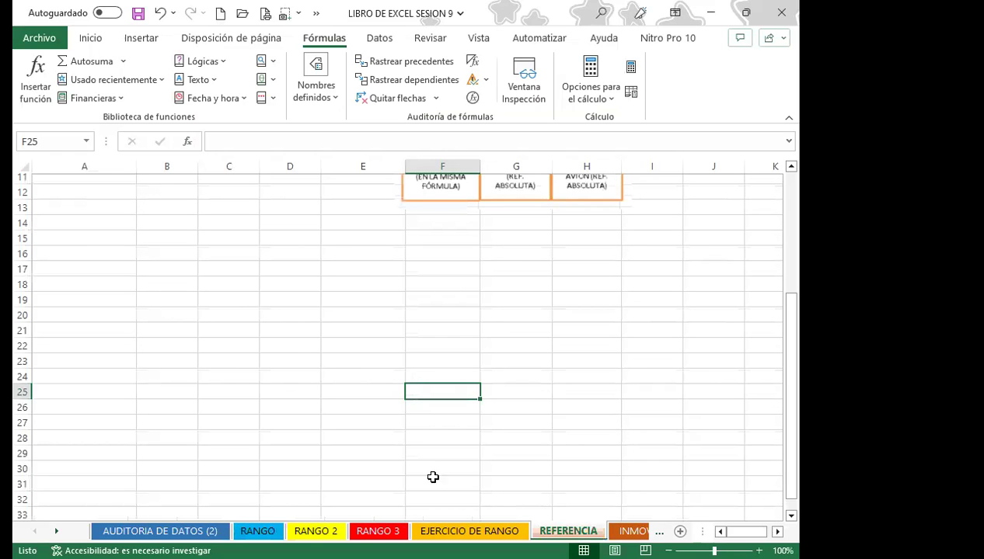
Step: Choose EJERCICIO_1 from the Name Box to reselect its scattered cells on RANGO
left_click(51, 141)
key("BackSpace")
left_click_drag(68, 223, 67, 206)
left_click(87, 143)
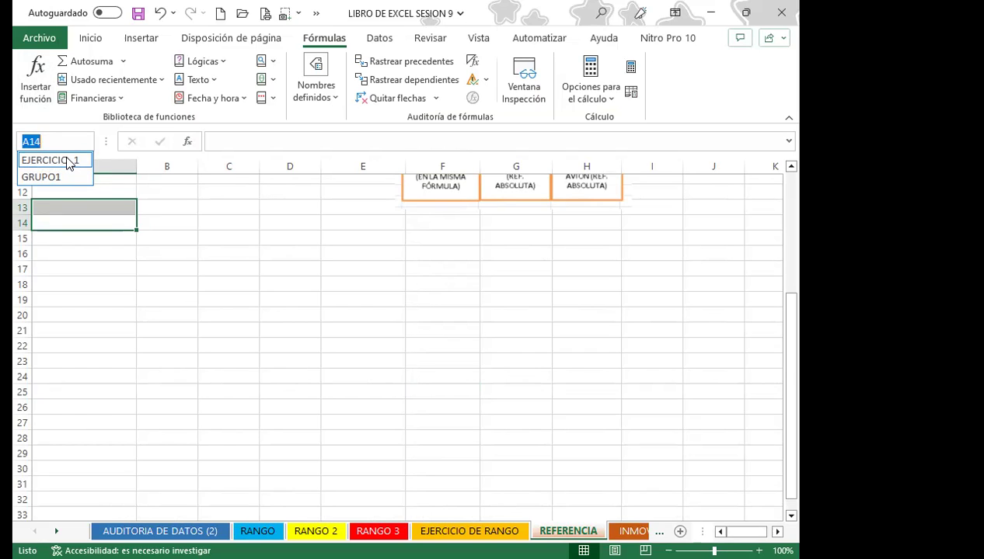
left_click(69, 161)
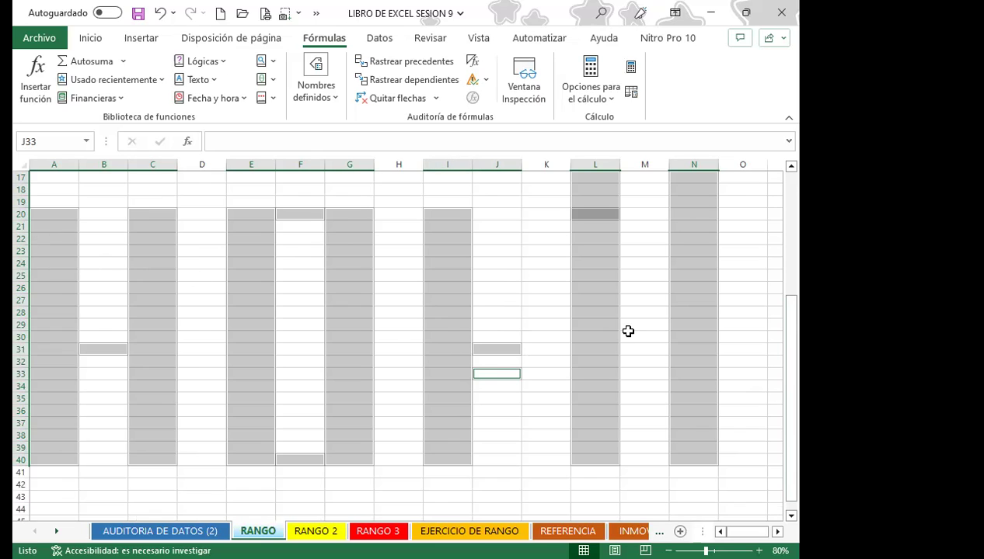
left_click(331, 89)
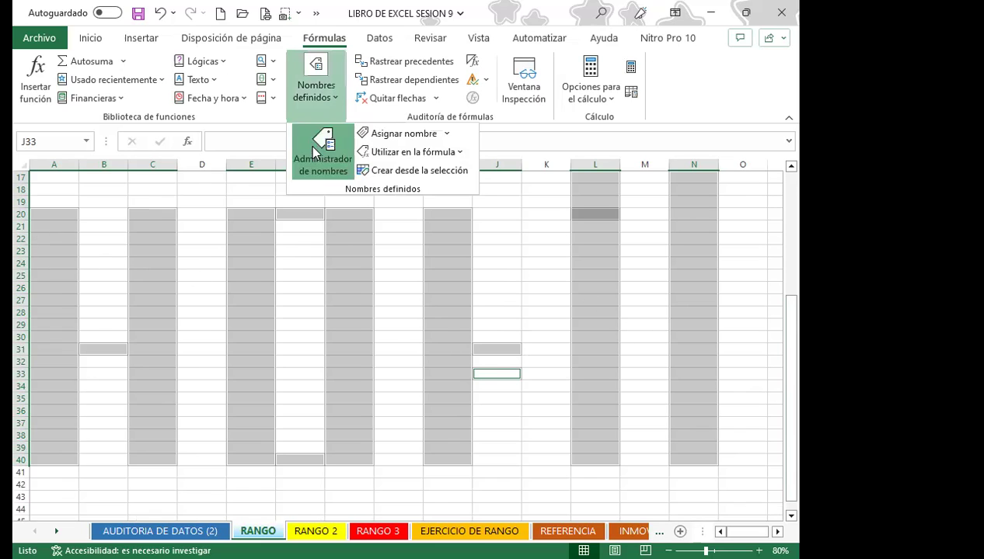
left_click(319, 152)
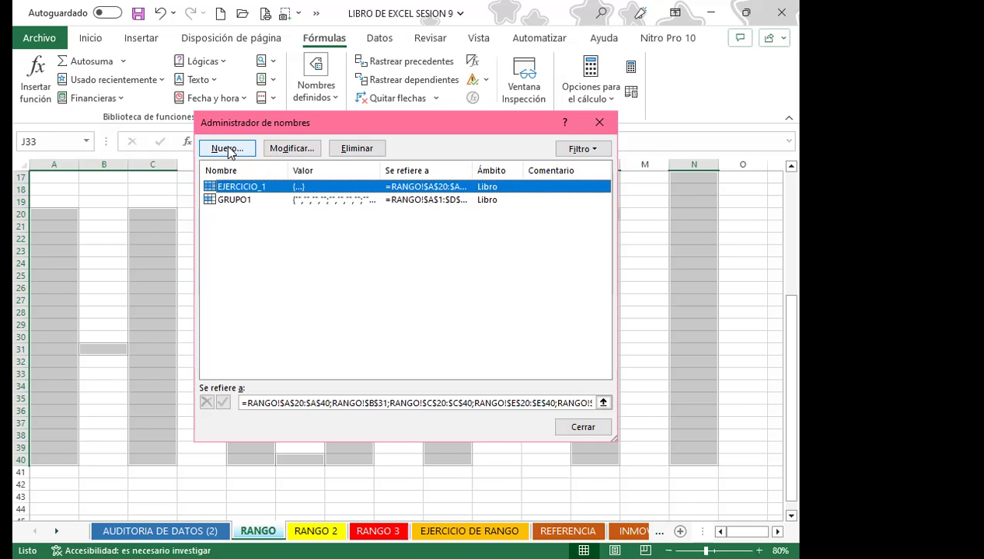
left_click(228, 149)
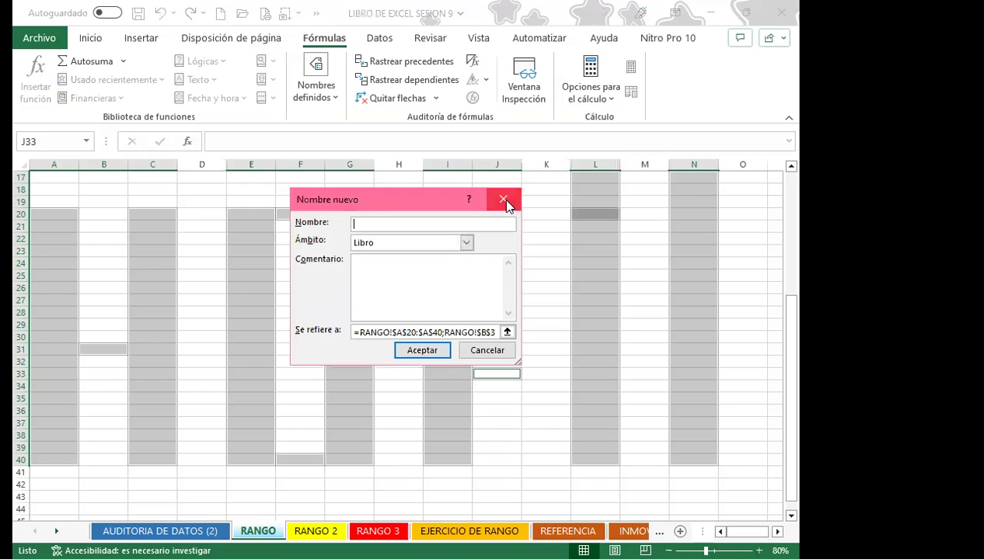
key("Escape")
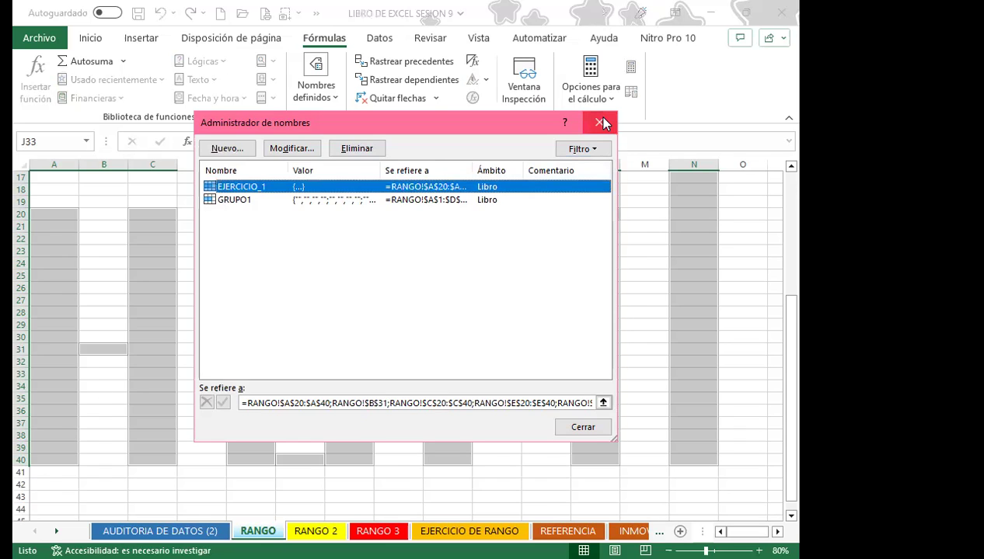
left_click(603, 121)
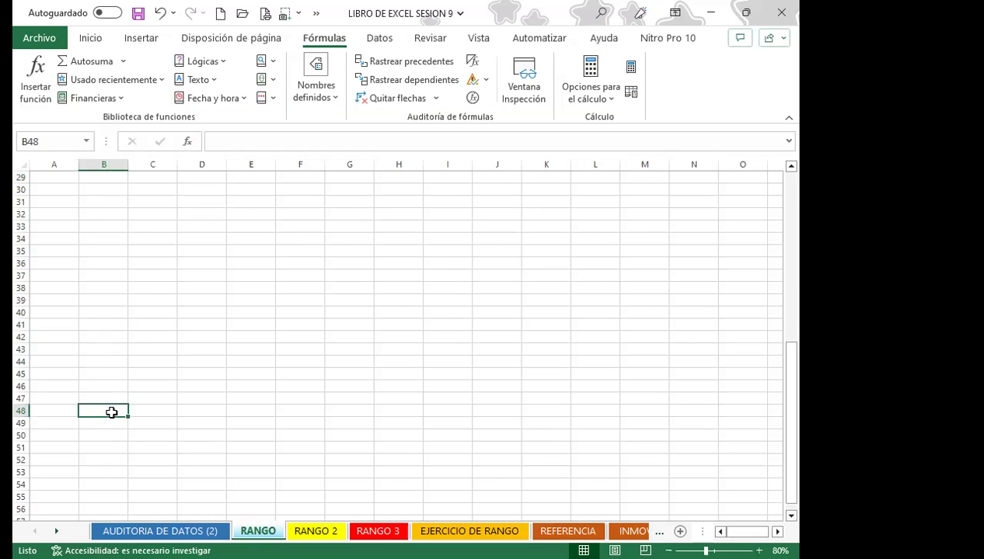
mouse_move(47, 289)
left_mouse_down()
mouse_move(187, 342)
mouse_move(272, 480)
left_mouse_up()
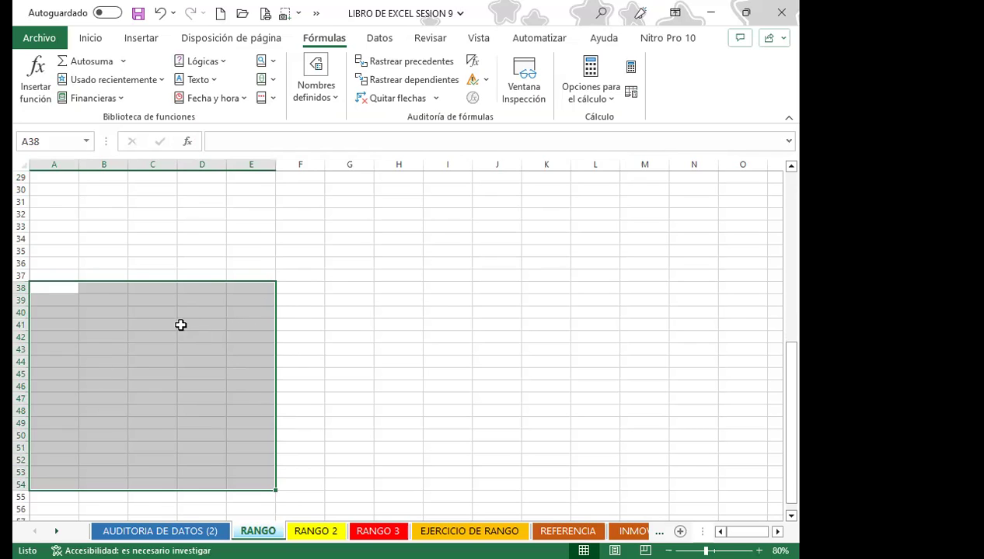
left_click(316, 87)
left_click(315, 160)
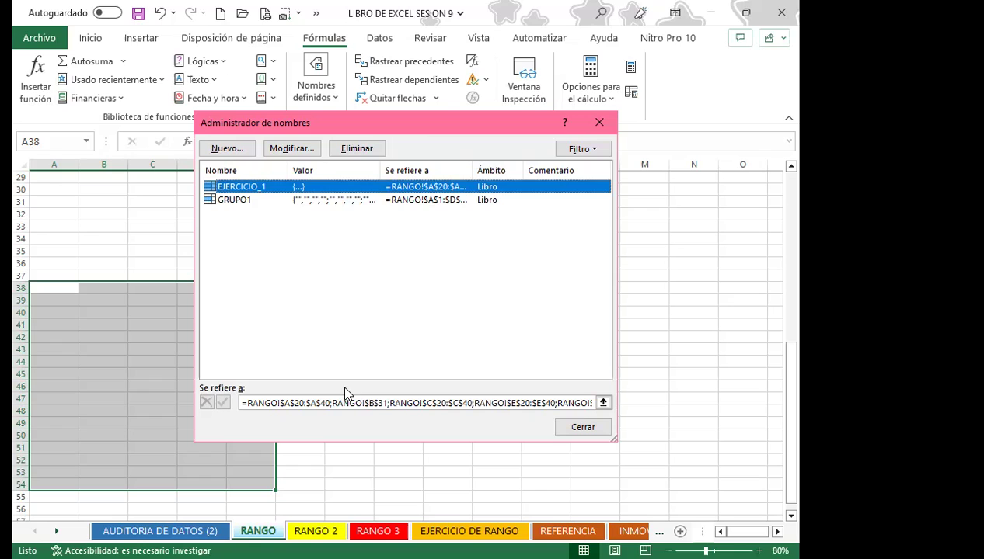
left_click(387, 403)
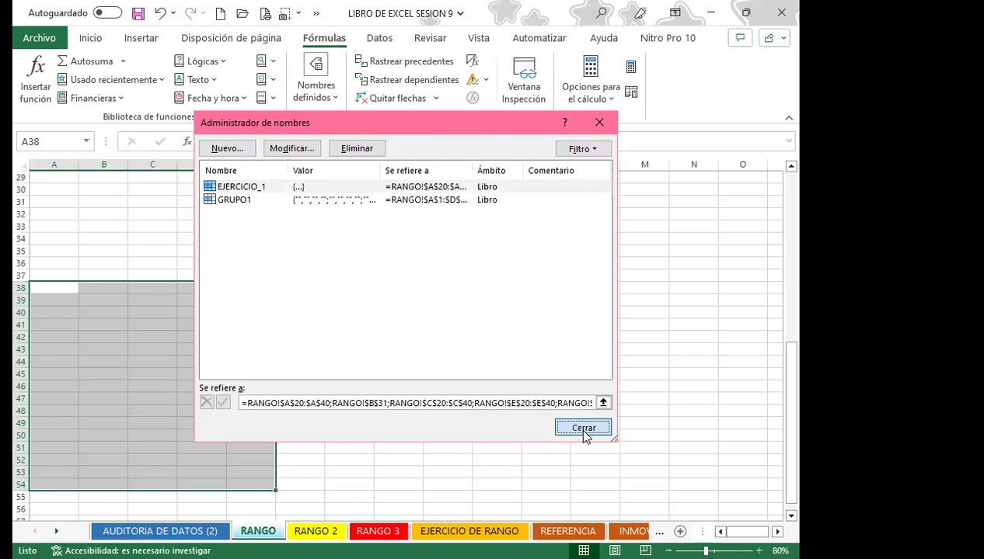
left_click(584, 436)
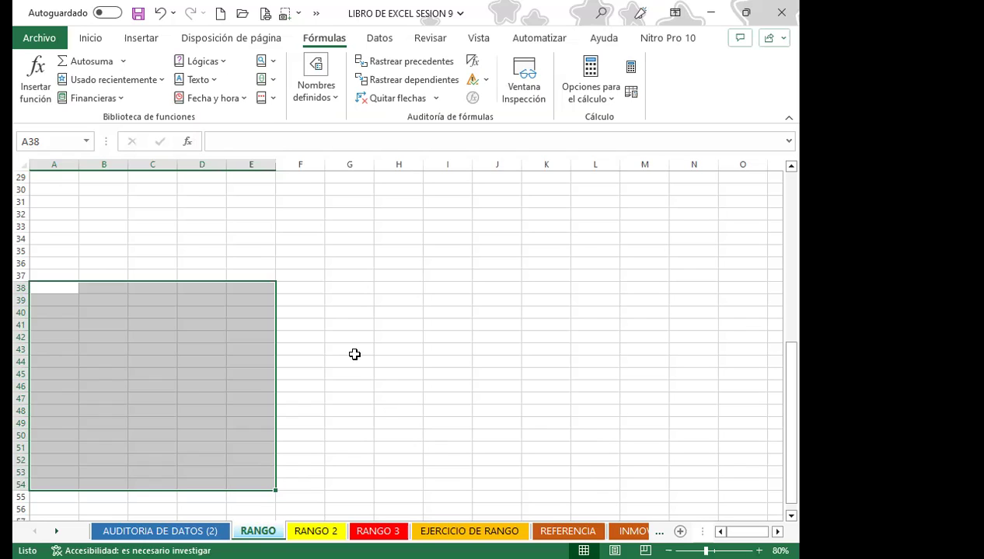
left_click(355, 355)
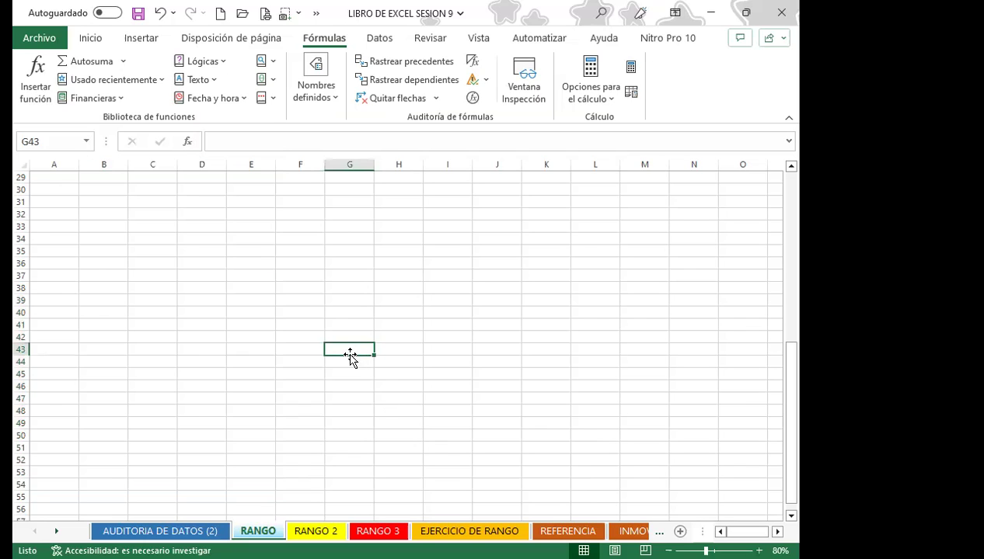
Step: Move from RANGO to the RANGO 2 agency cost table and select B14
left_click(313, 396)
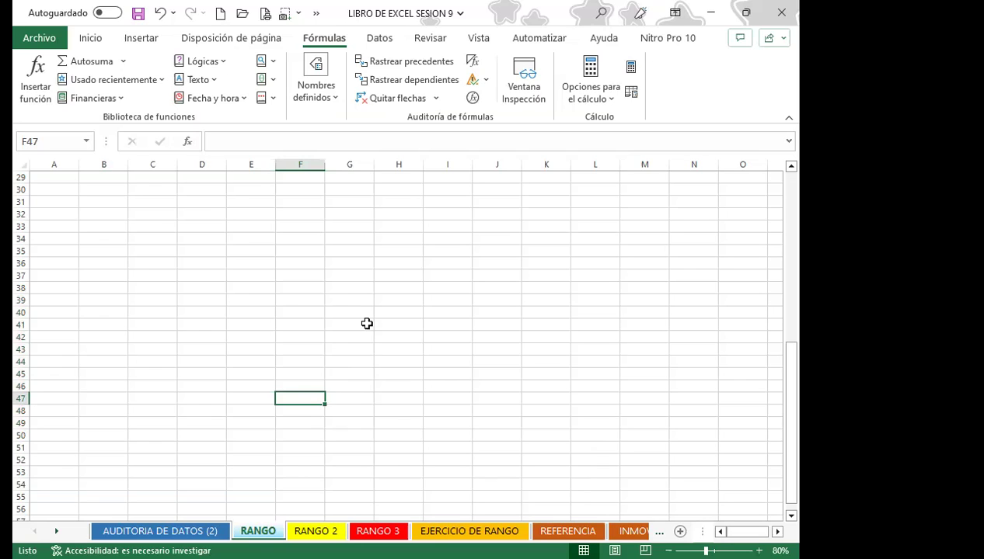
left_click(466, 374)
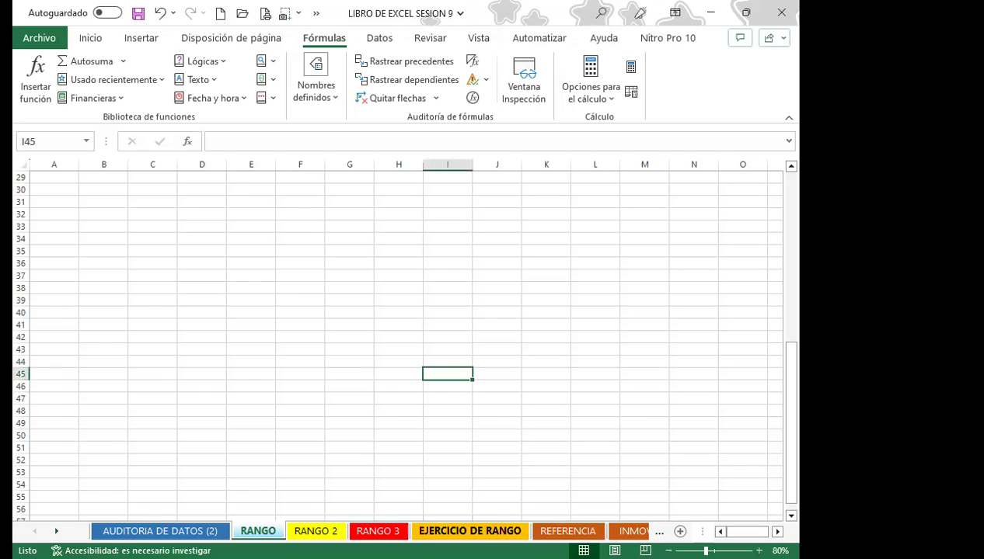
left_click(316, 532)
left_click(255, 404)
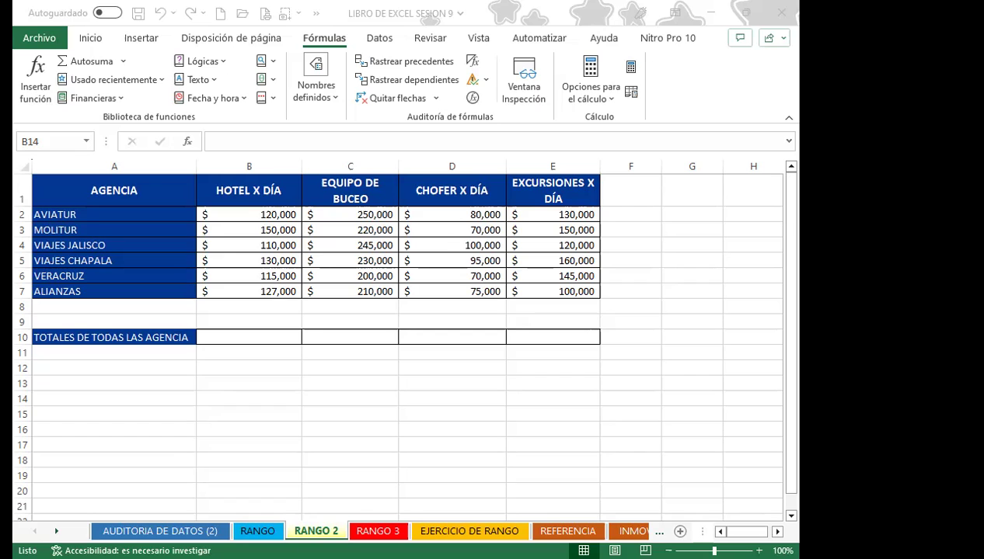
left_click(374, 393)
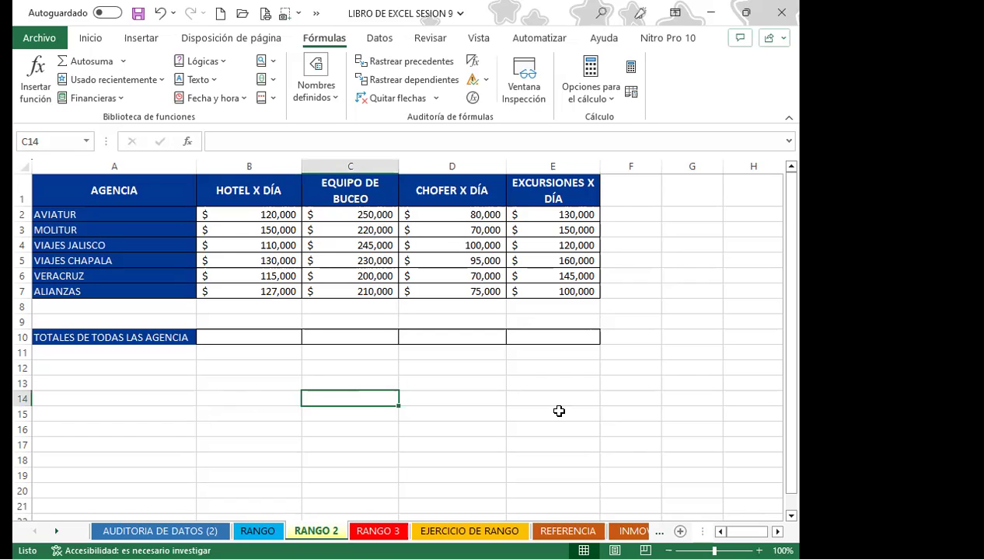
left_click(481, 427)
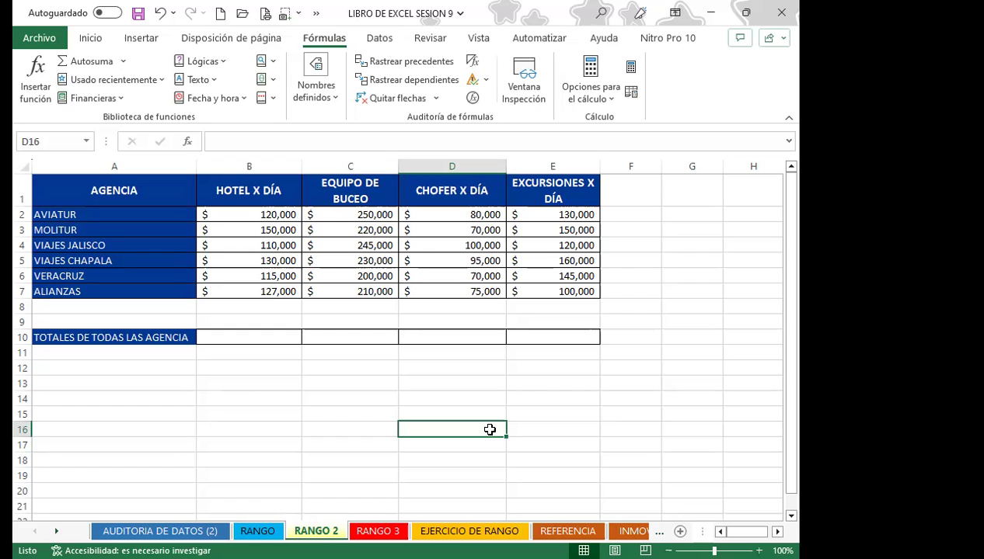
left_click(270, 337)
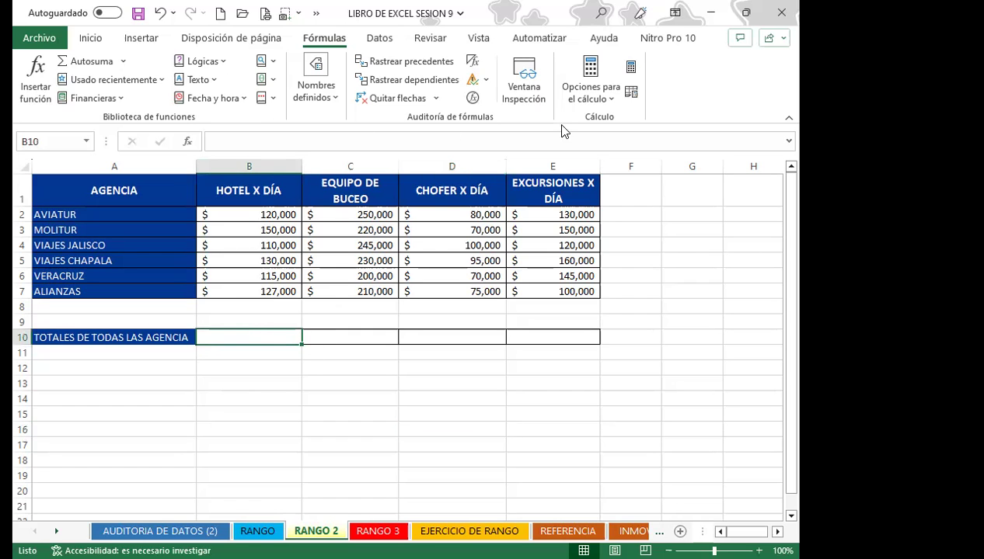
left_click(92, 38)
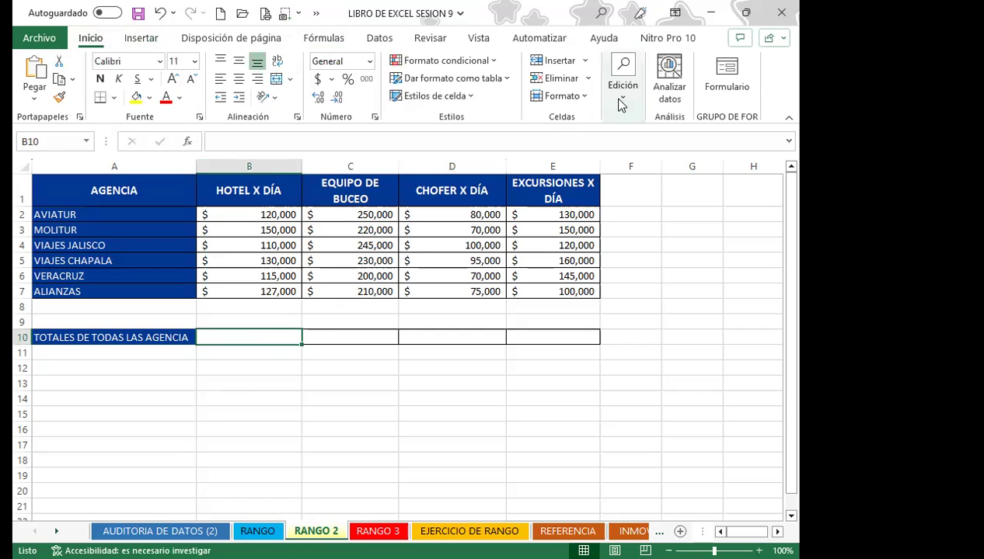
left_click(622, 89)
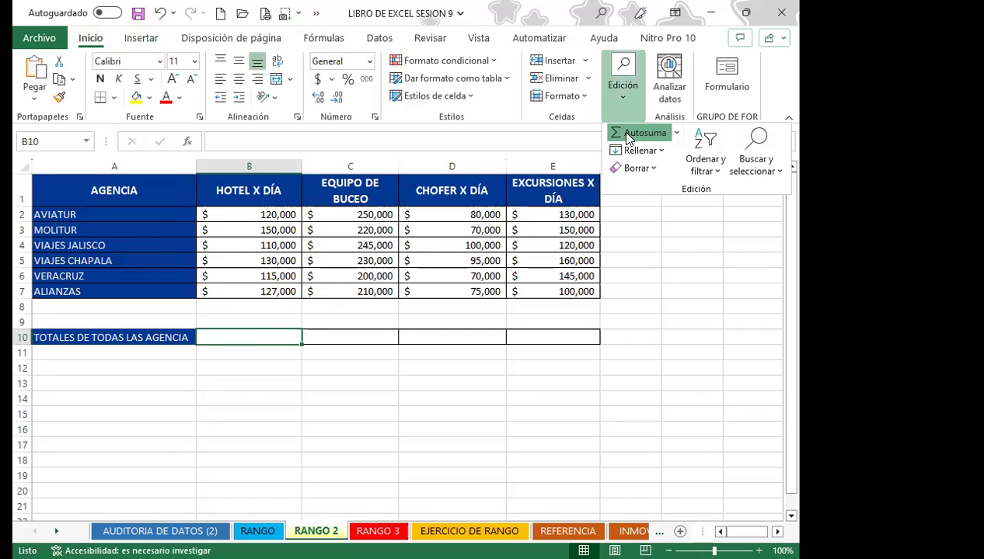
key("Return")
key("Return")
left_click(362, 338)
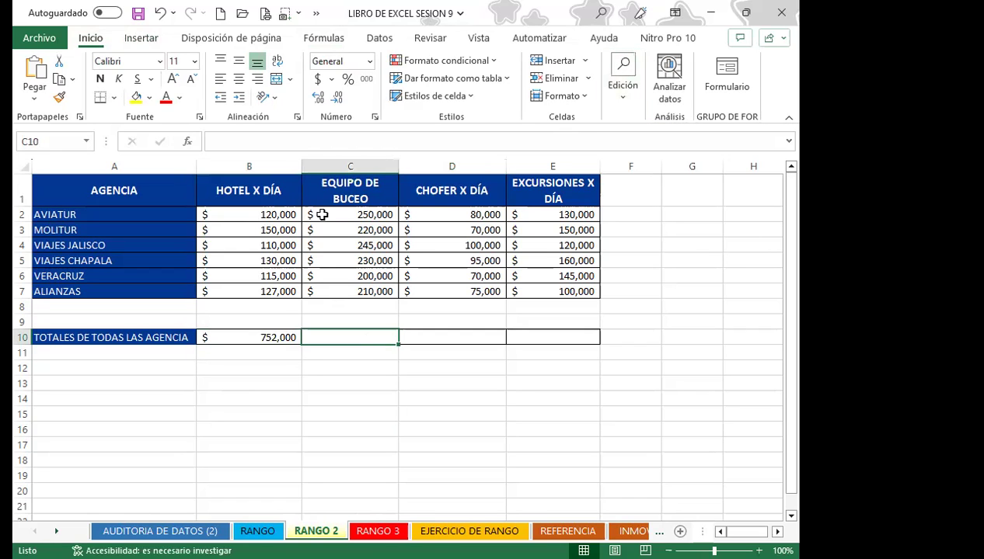
left_click(622, 93)
left_click(644, 134)
key("Tab")
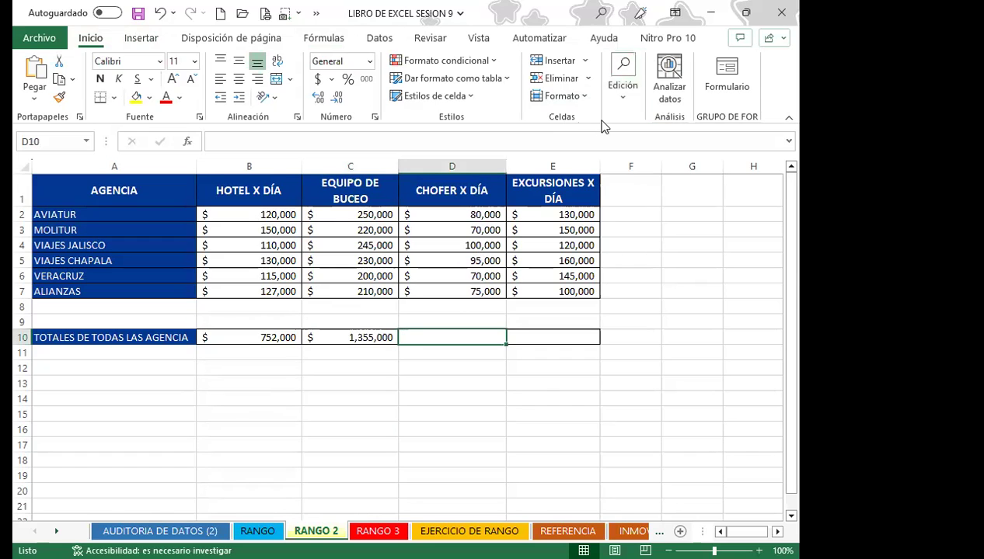
left_click(621, 92)
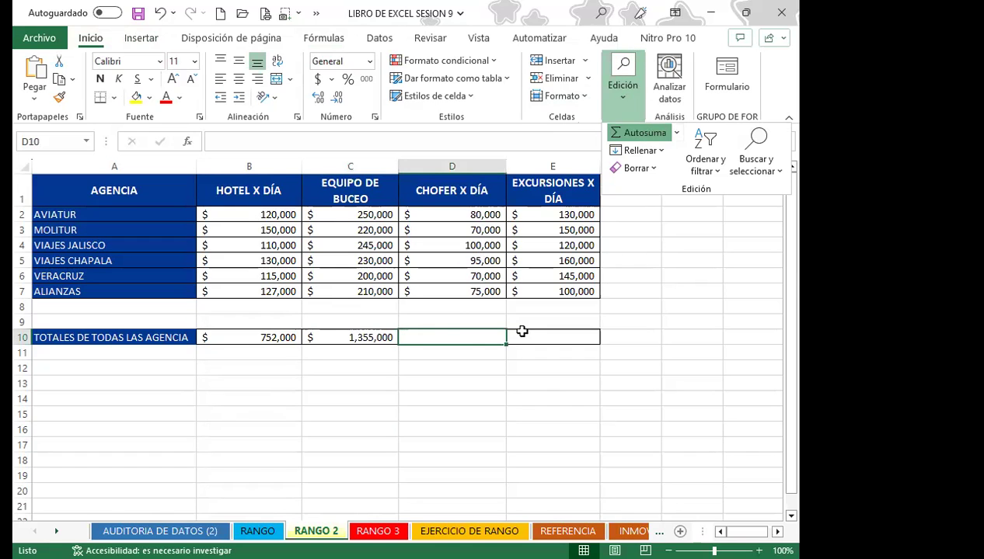
left_click(645, 134)
key("Tab")
left_click(622, 97)
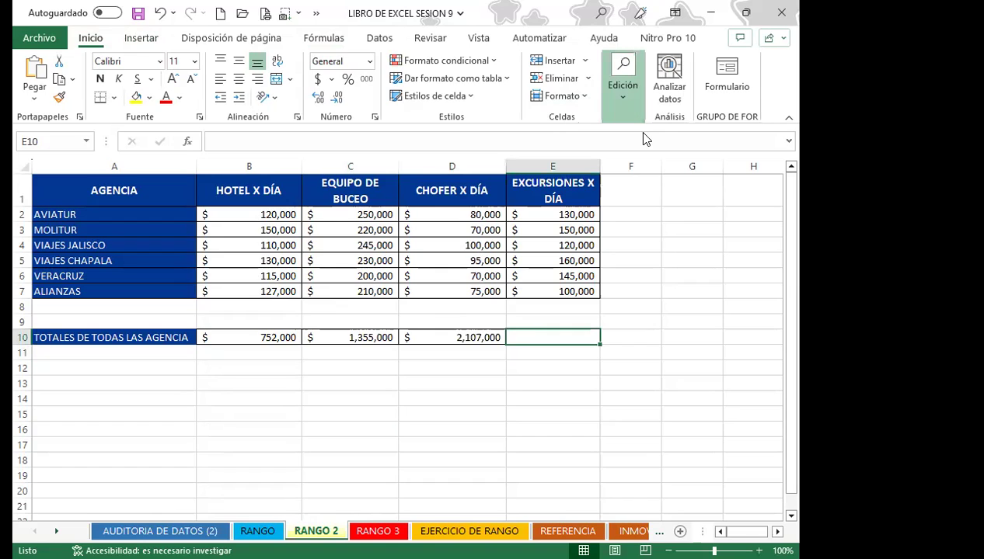
left_click(407, 410)
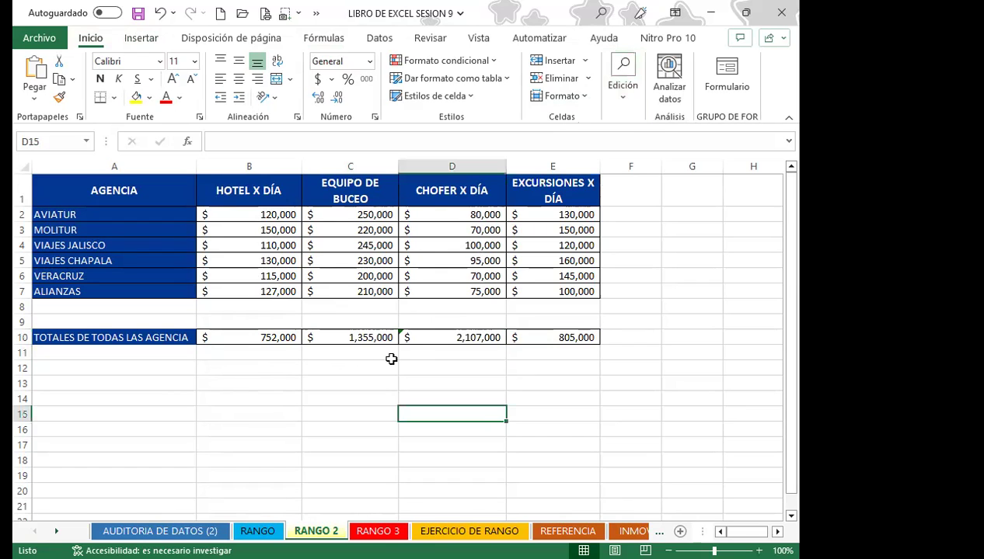
left_click(420, 336)
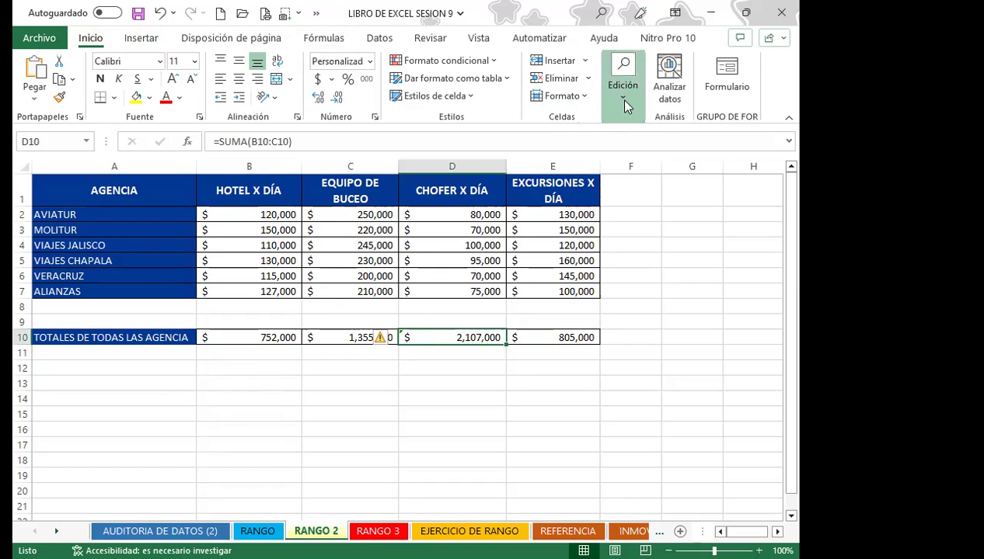
key("F2")
left_click(477, 215)
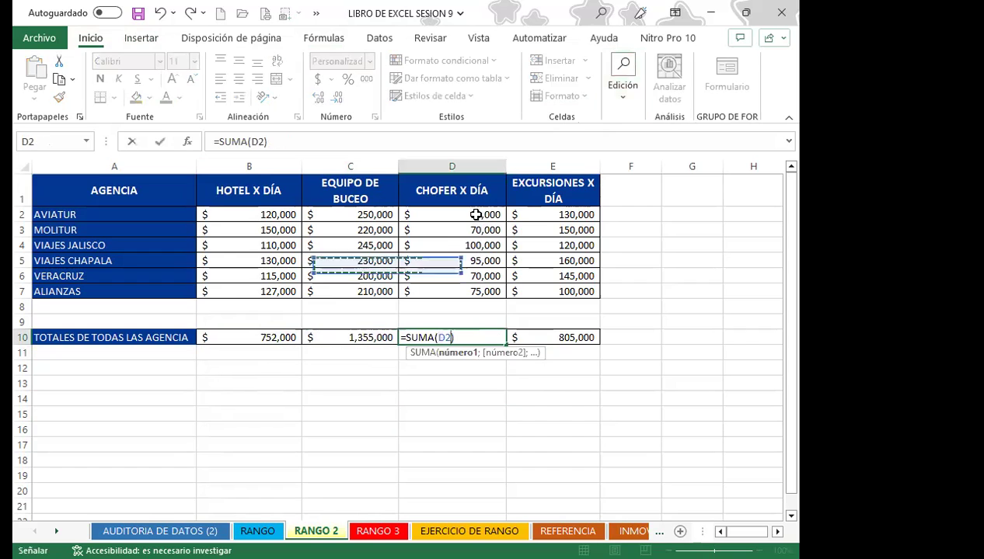
left_click(419, 405)
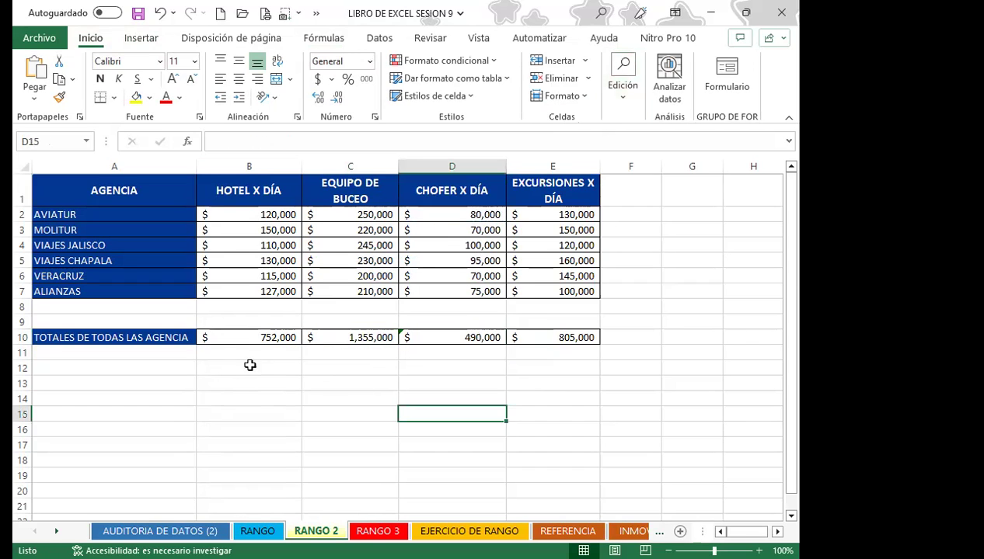
left_click(251, 349)
left_click(342, 336)
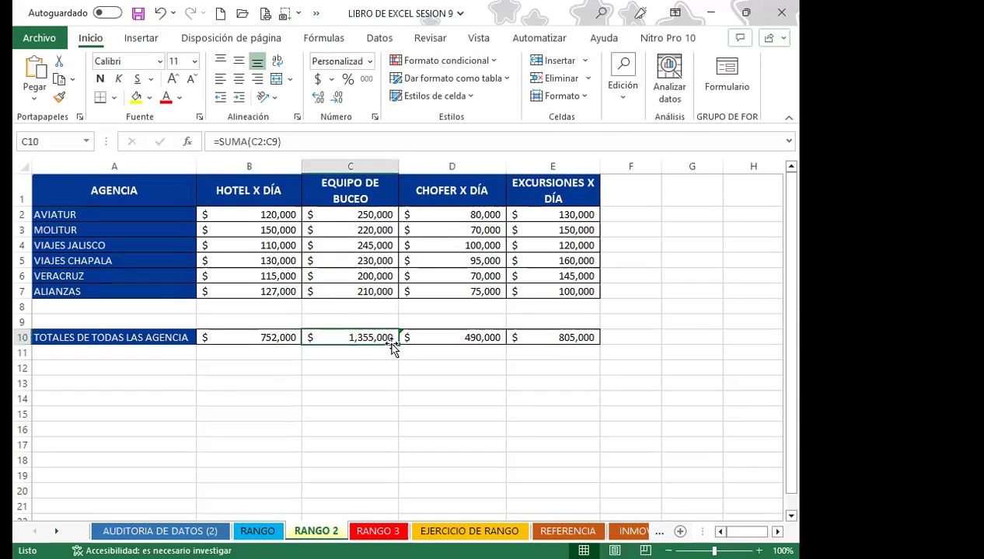
left_click(423, 335)
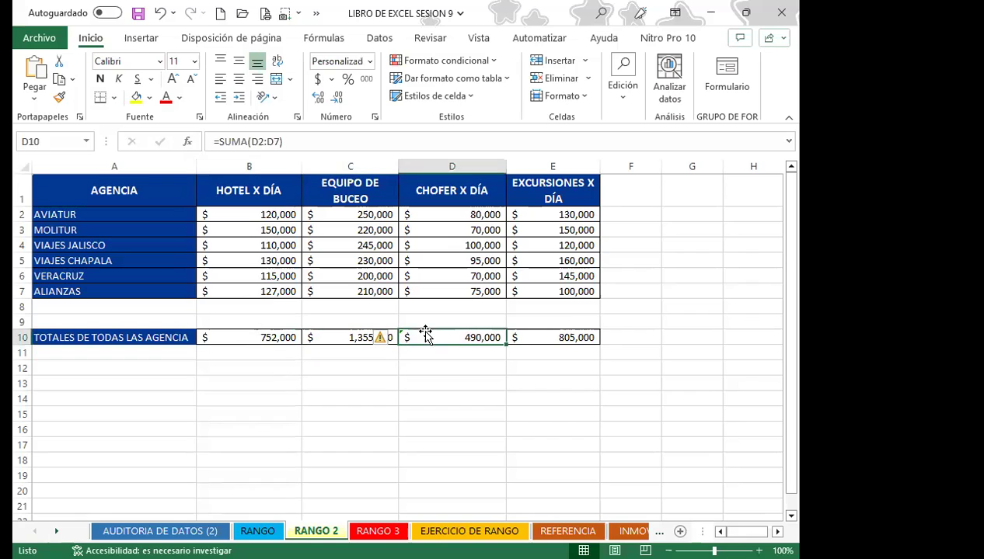
left_click(382, 337)
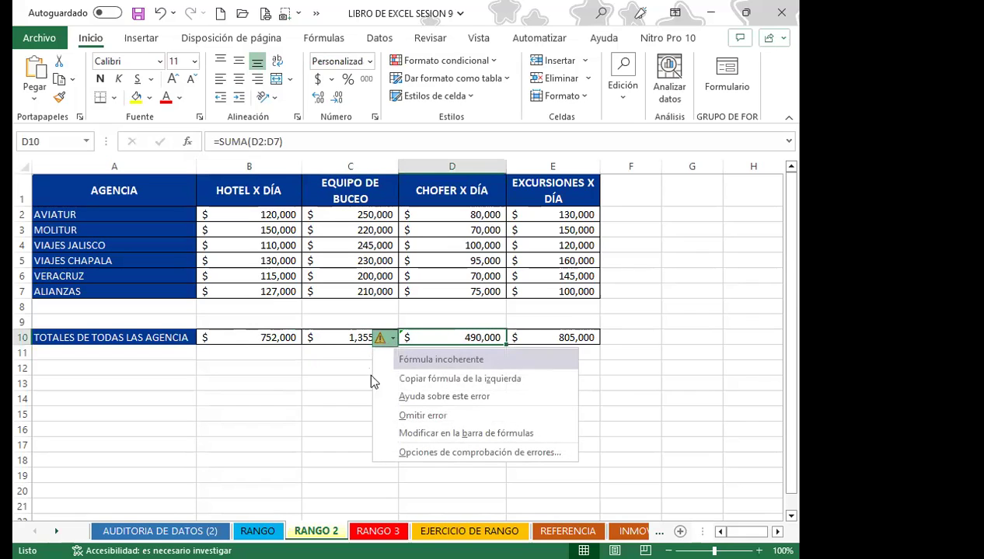
left_click(416, 417)
left_click(439, 336)
double_click(414, 335)
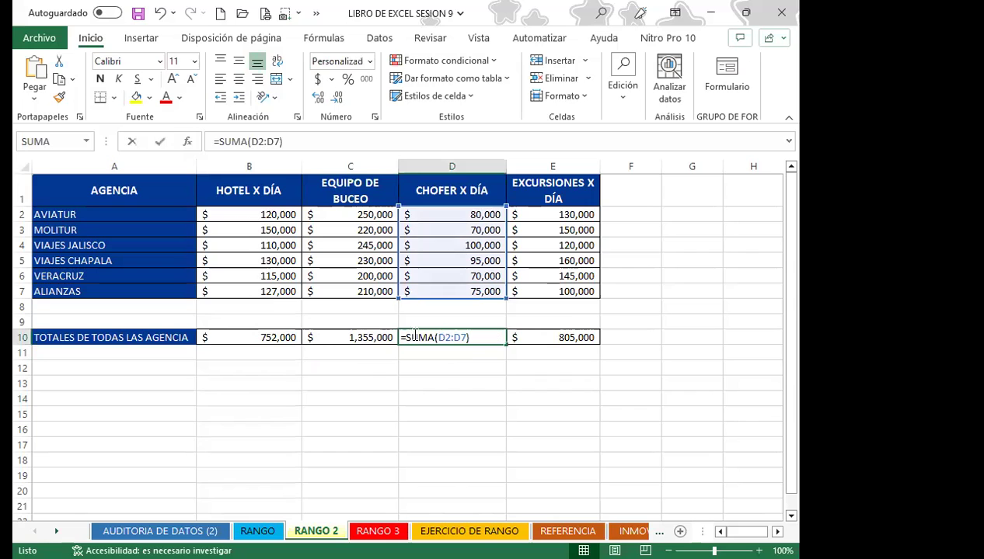
double_click(362, 335)
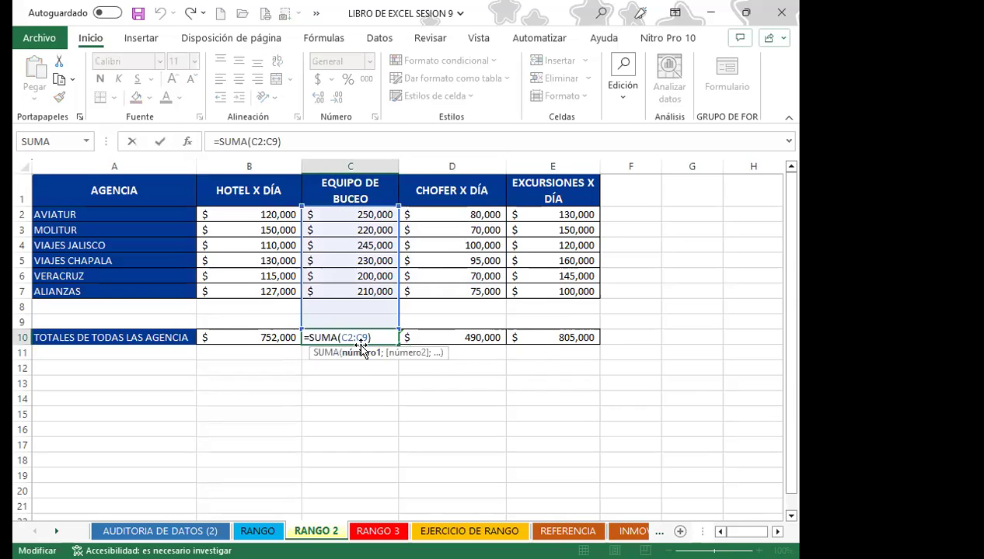
key("Return")
double_click(266, 336)
key("Return")
double_click(430, 336)
left_click_drag(503, 306, 498, 327)
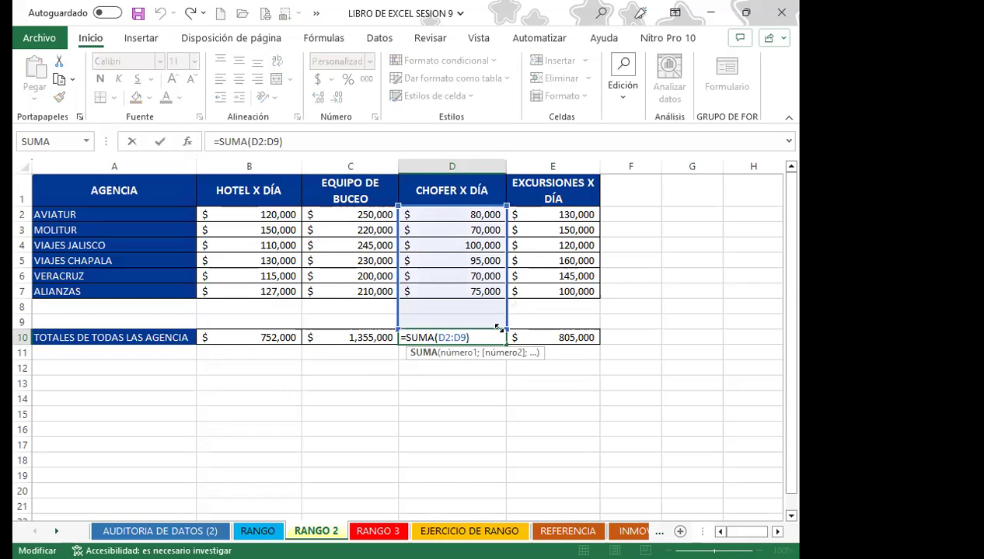
key("Return")
left_click(446, 336)
left_click(533, 339)
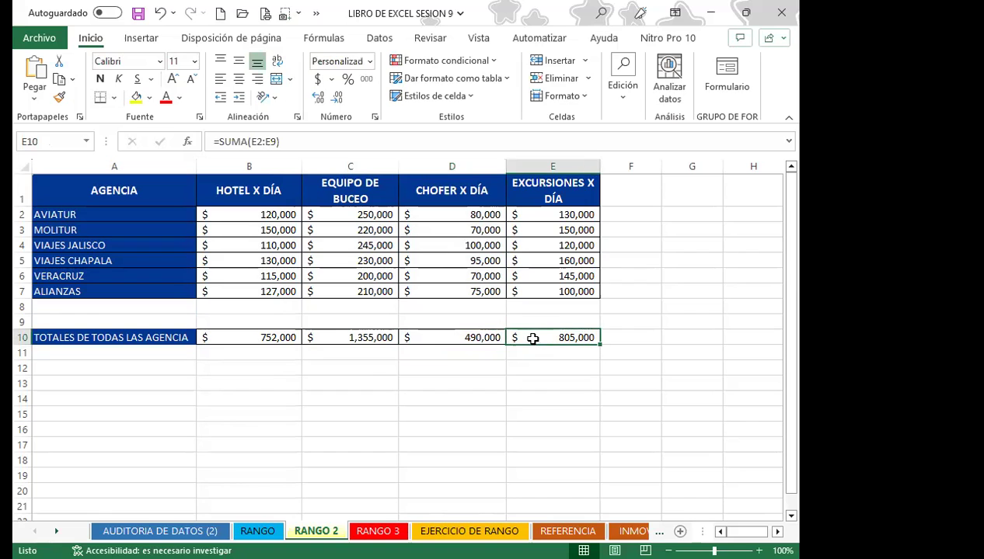
double_click(533, 339)
left_click(502, 371)
left_click(260, 335)
left_click(350, 334)
left_click(455, 336)
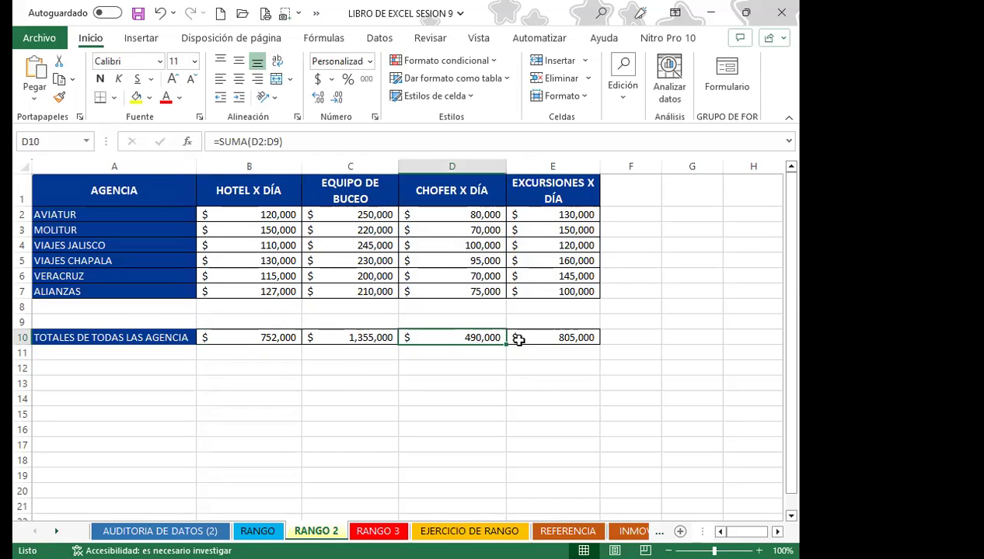
left_click(518, 338)
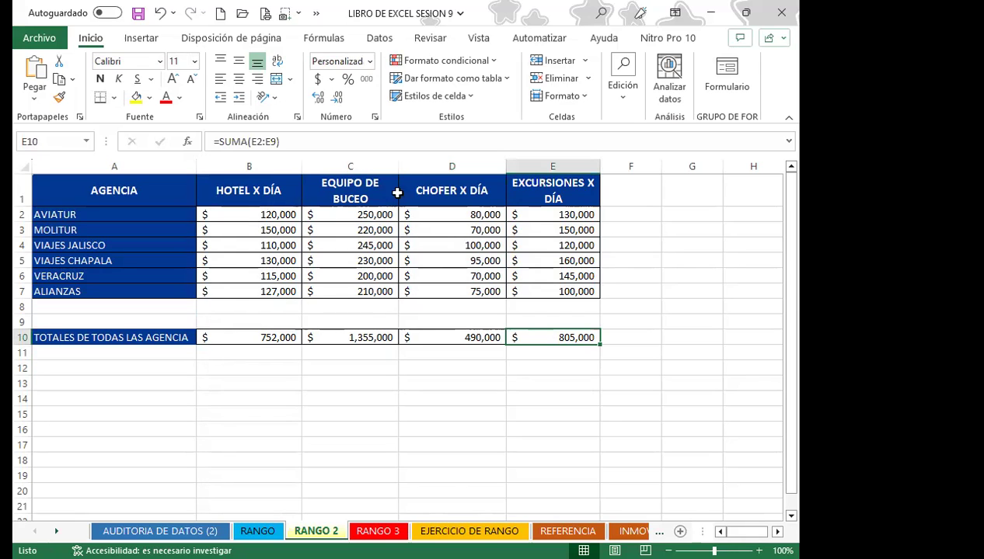
left_click(250, 388)
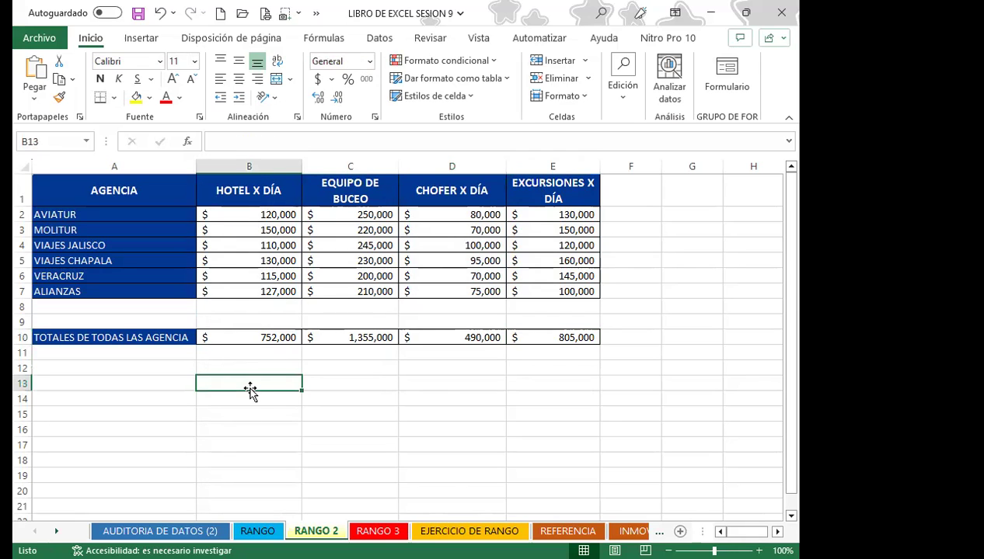
left_click(250, 336)
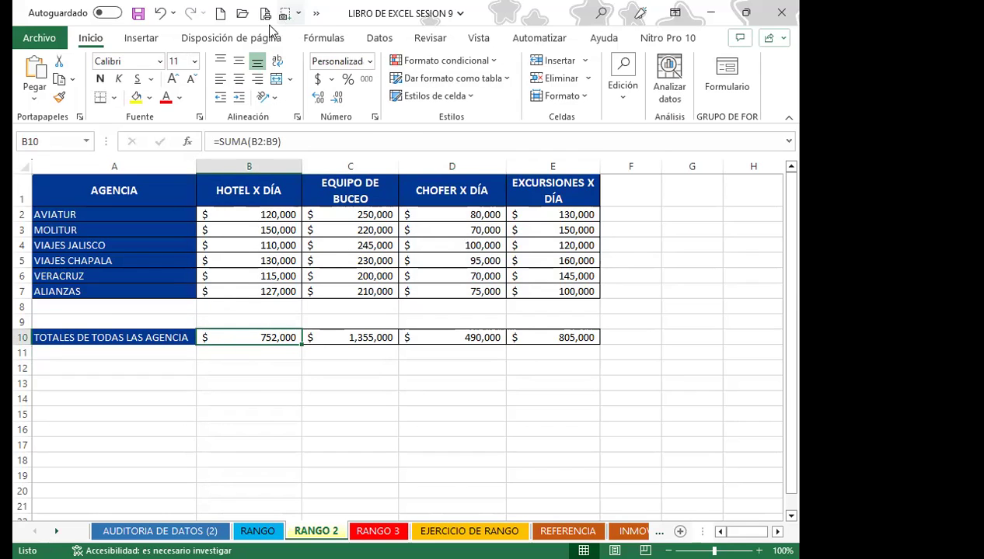
Step: Check that the Name Manager lists only EJERCICIO_1 and GRUPO1, then reopen Nombres definidos
left_click(311, 39)
left_click(331, 100)
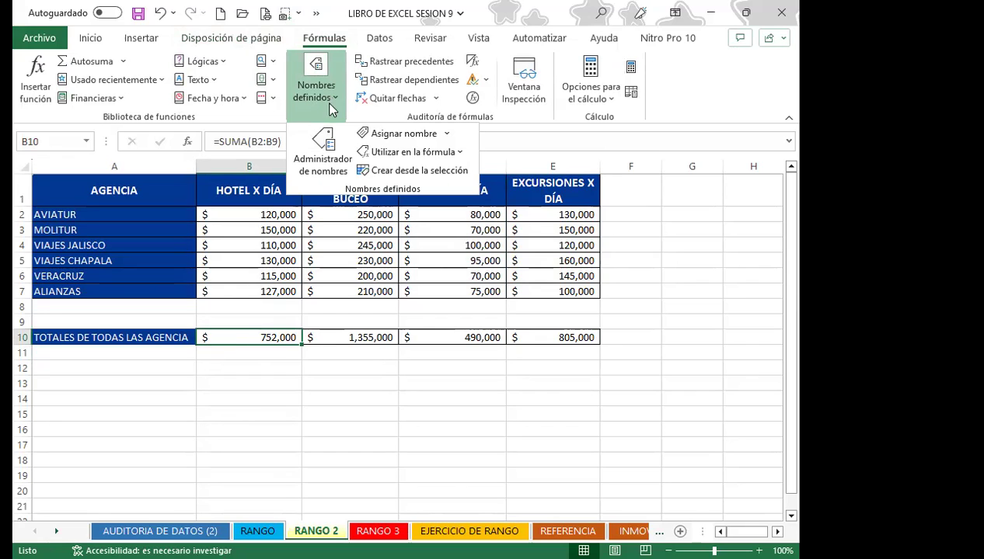
left_click(321, 164)
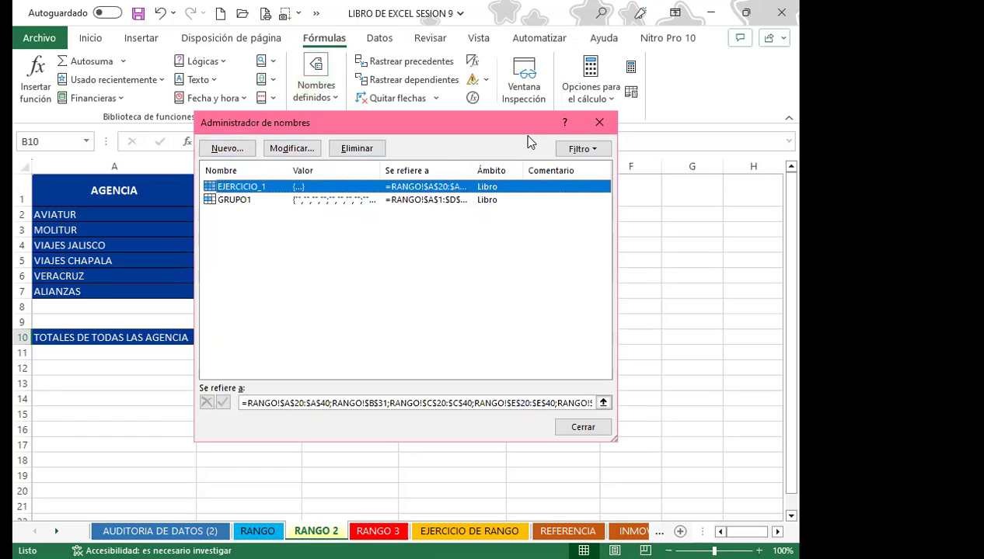
left_click(599, 122)
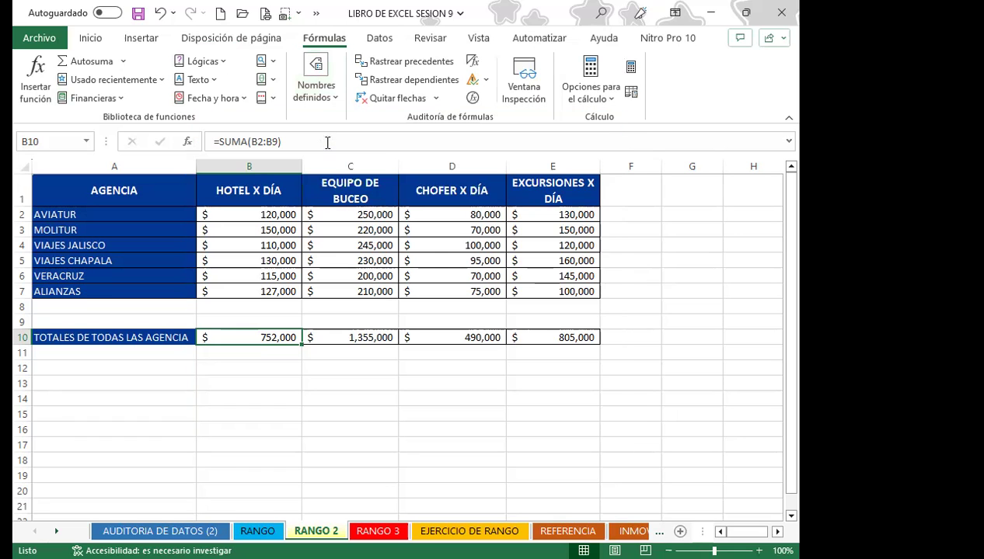
left_click(332, 101)
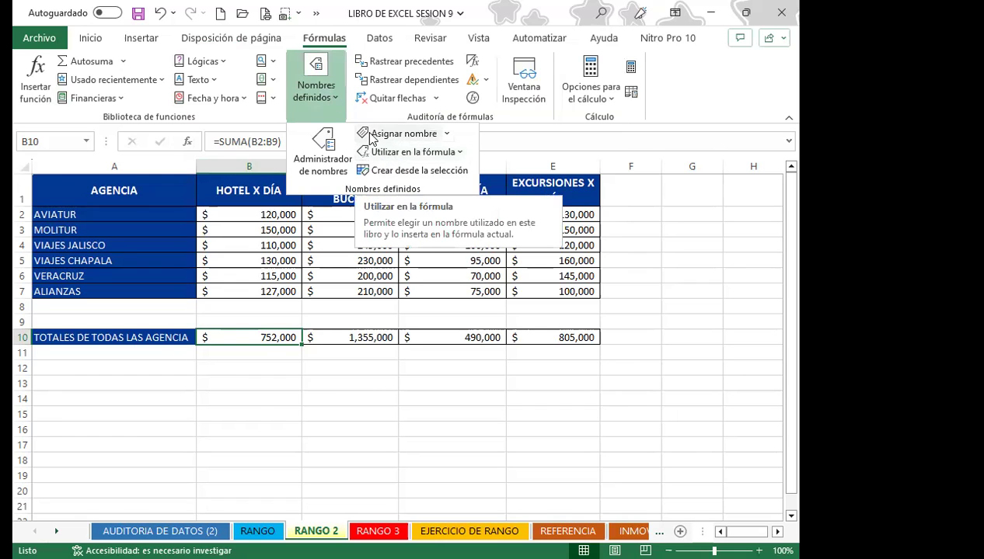
Step: Start a new name for the 752,000 total in B10, selecting the proposed TOTALES_DE_TODAS_LAS_AGENCIA
left_click(393, 137)
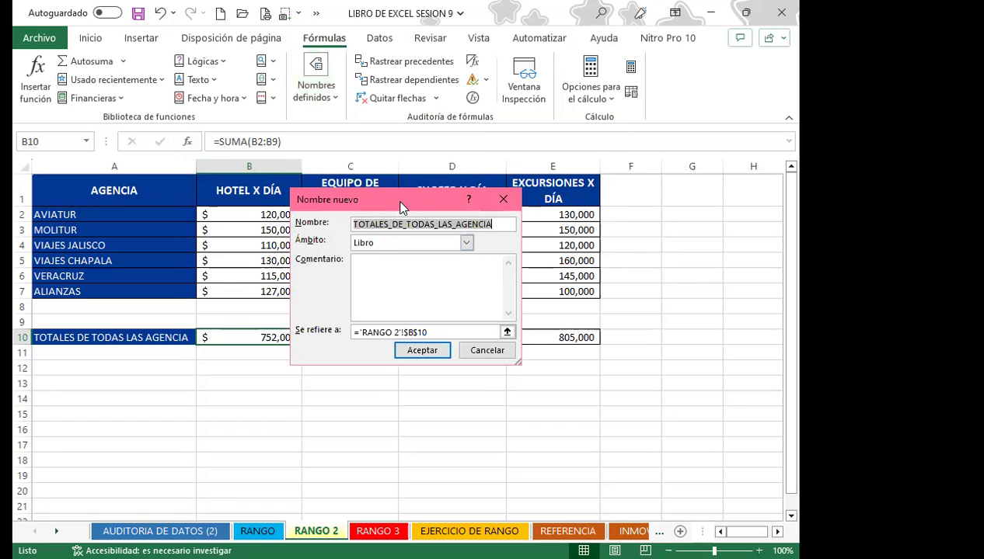
left_click_drag(405, 201, 492, 247)
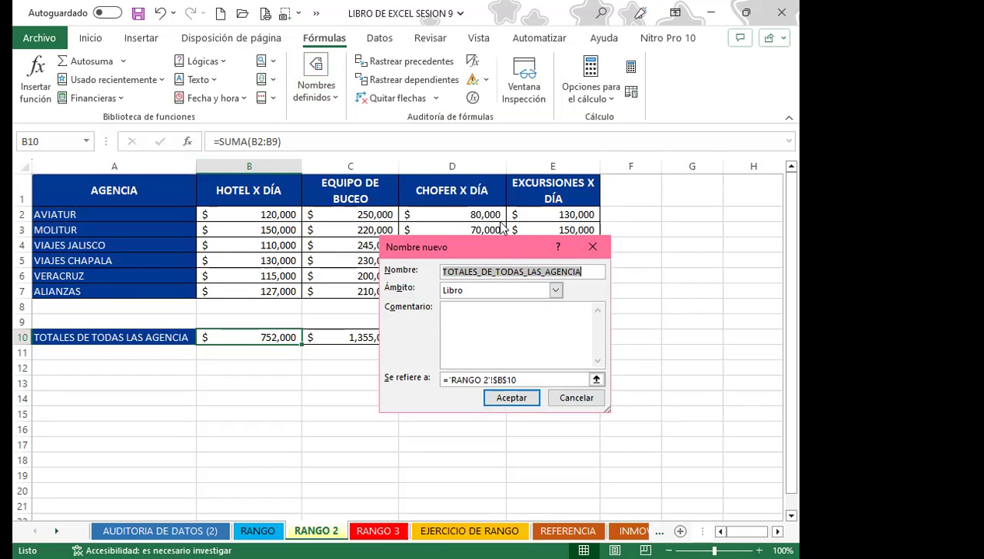
left_click_drag(416, 247, 354, 249)
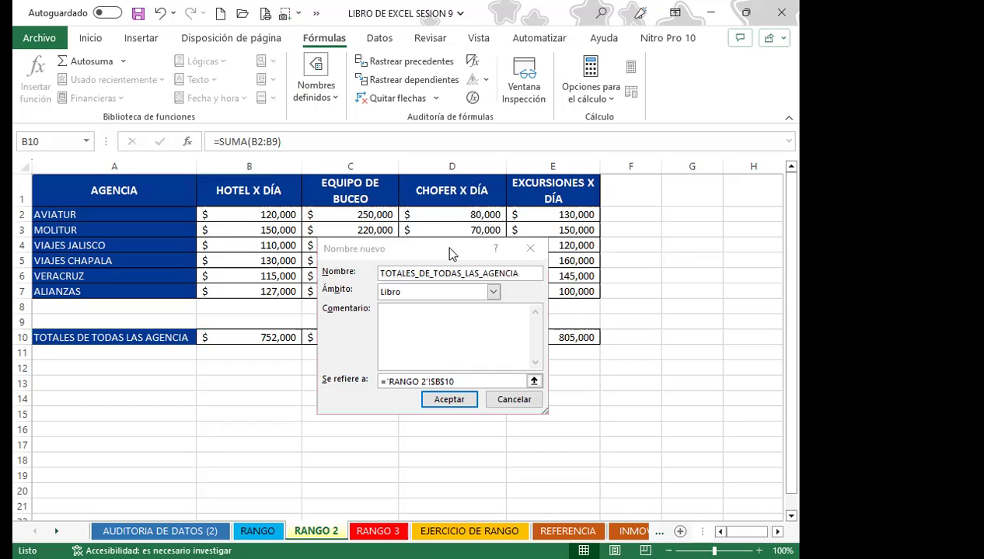
left_click_drag(335, 254, 344, 287)
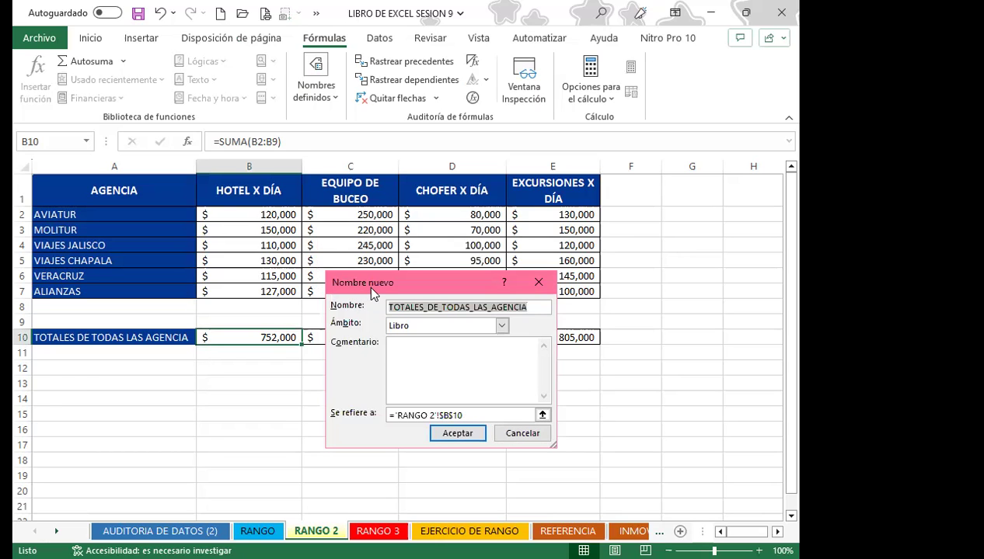
left_click(545, 289)
left_click(249, 346)
left_click(316, 112)
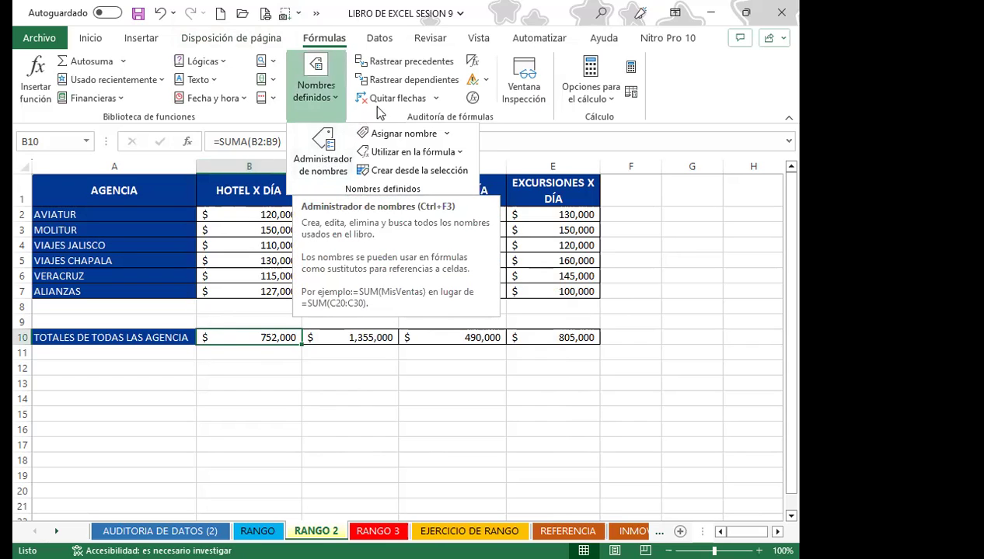
left_click(420, 137)
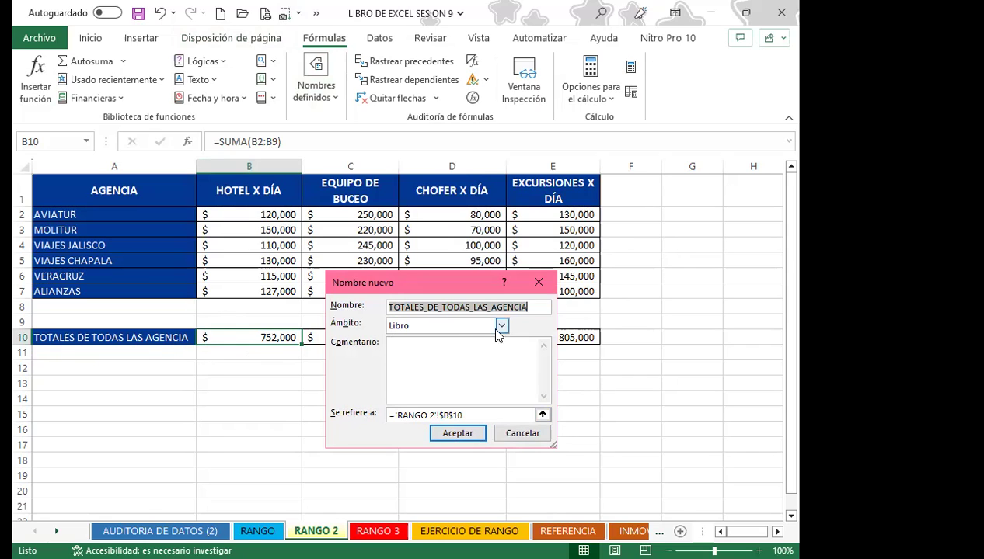
left_click_drag(387, 307, 530, 309)
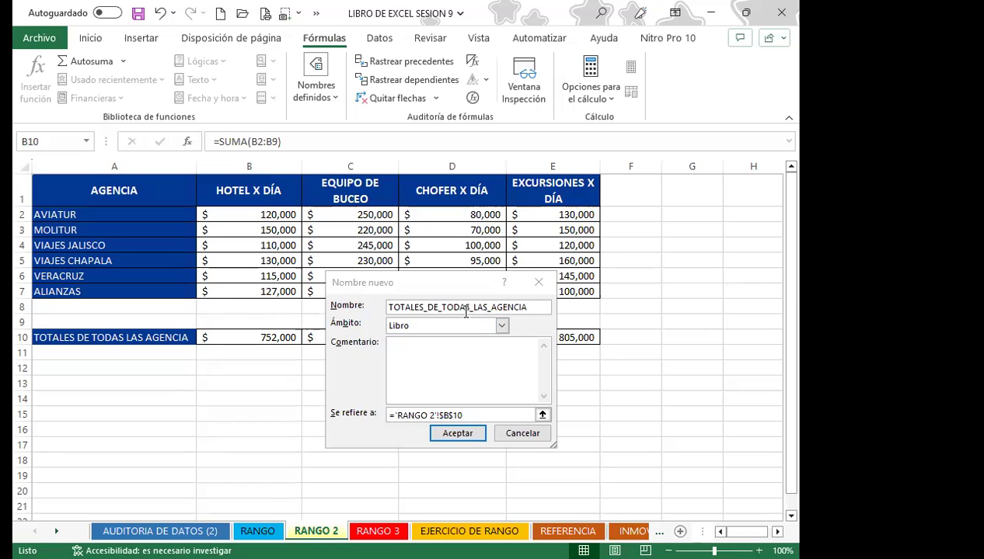
Step: Shorten the proposed name to TOTALES_1 and save it for B10
left_click(532, 308)
key("BackSpace")
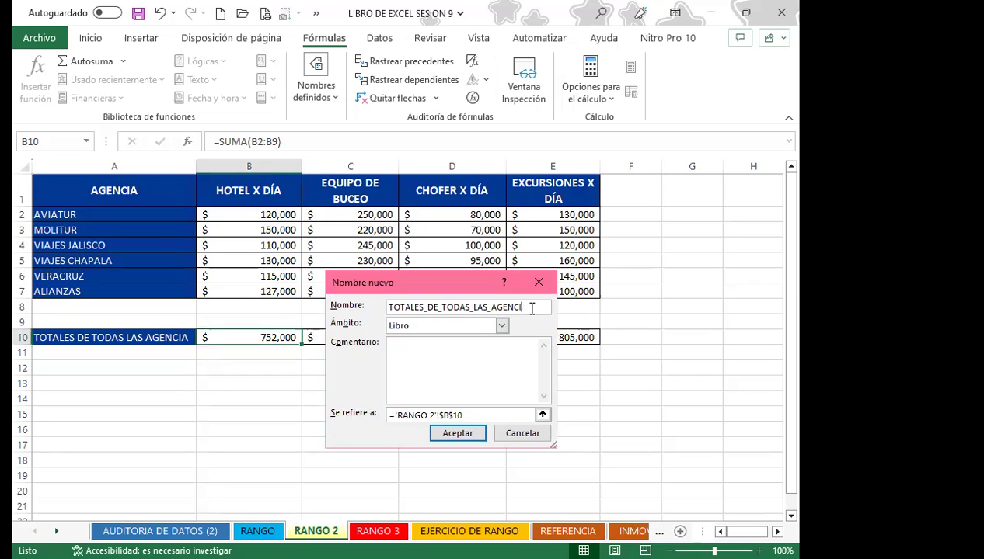
key("BackSpace")
key("BackSpace")
key("BackSpace")
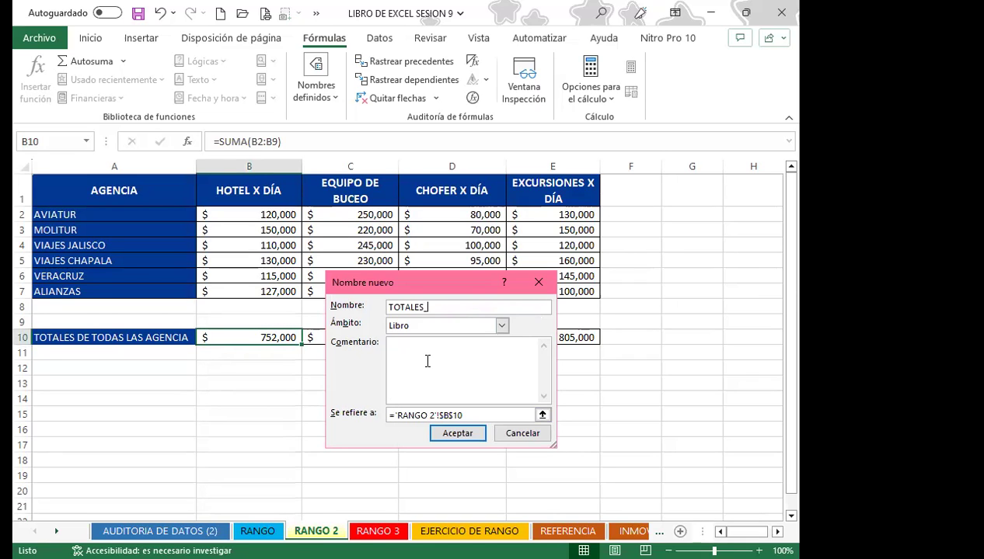
type("1")
left_click(457, 435)
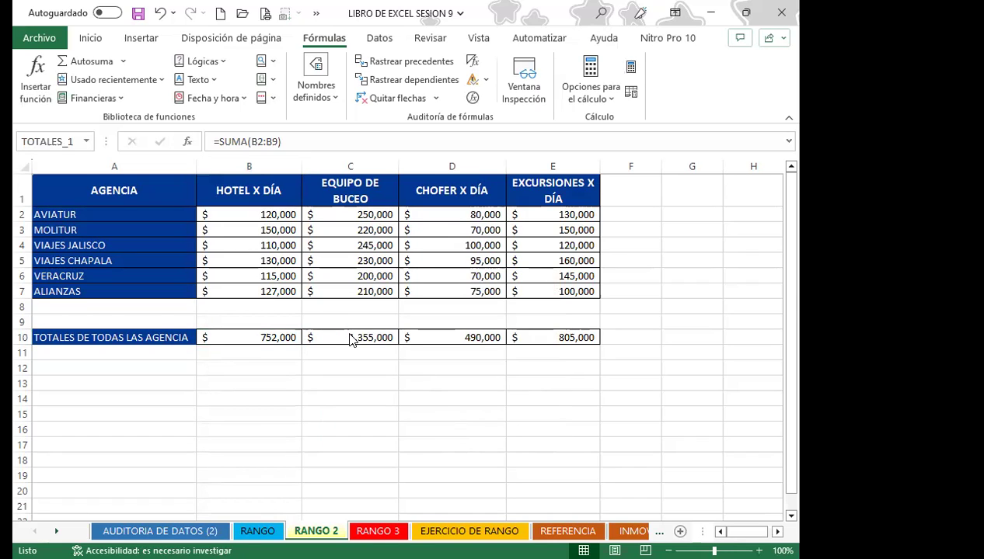
Step: Name the 1,355,000 diving-equipment total in C10 TOTALES_2, then select D10
left_click(349, 339)
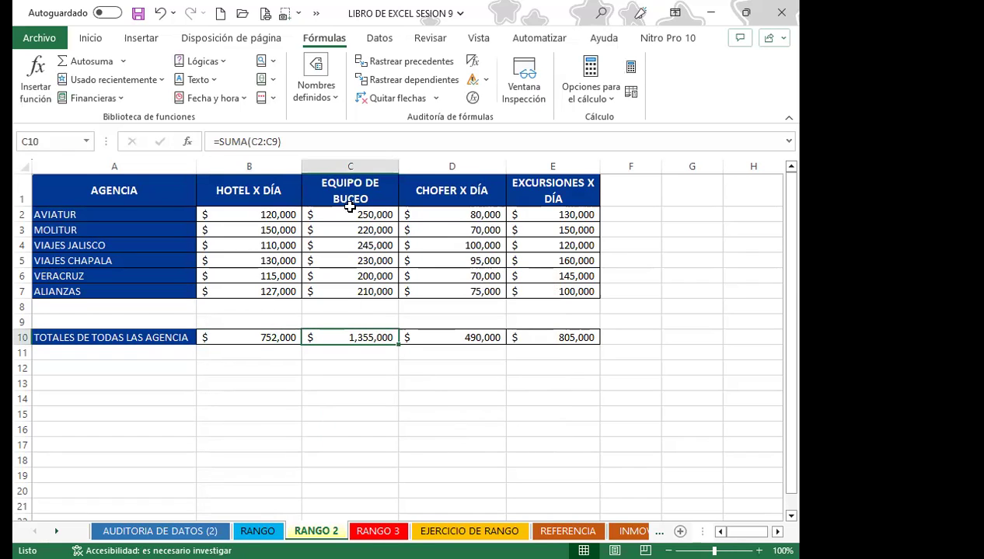
left_click(310, 99)
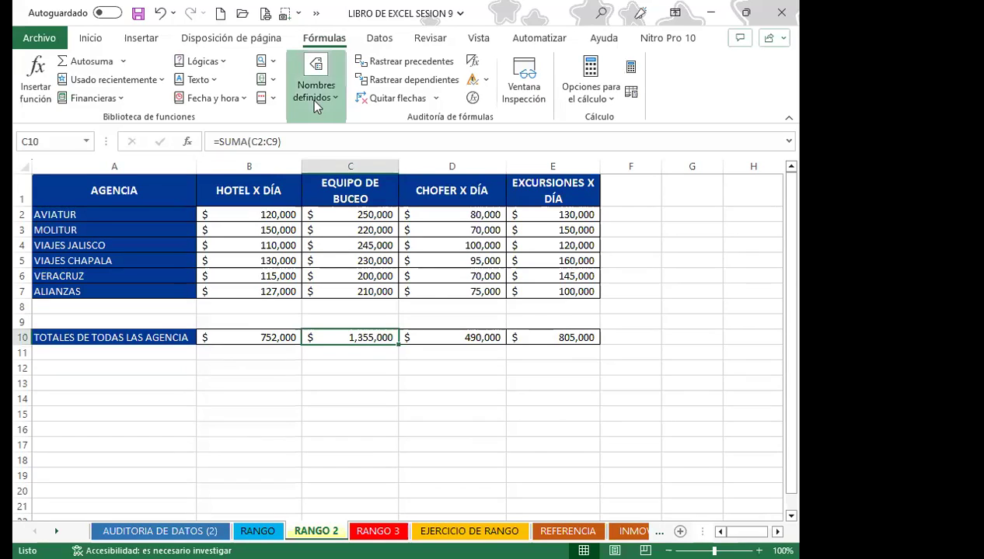
left_click(403, 138)
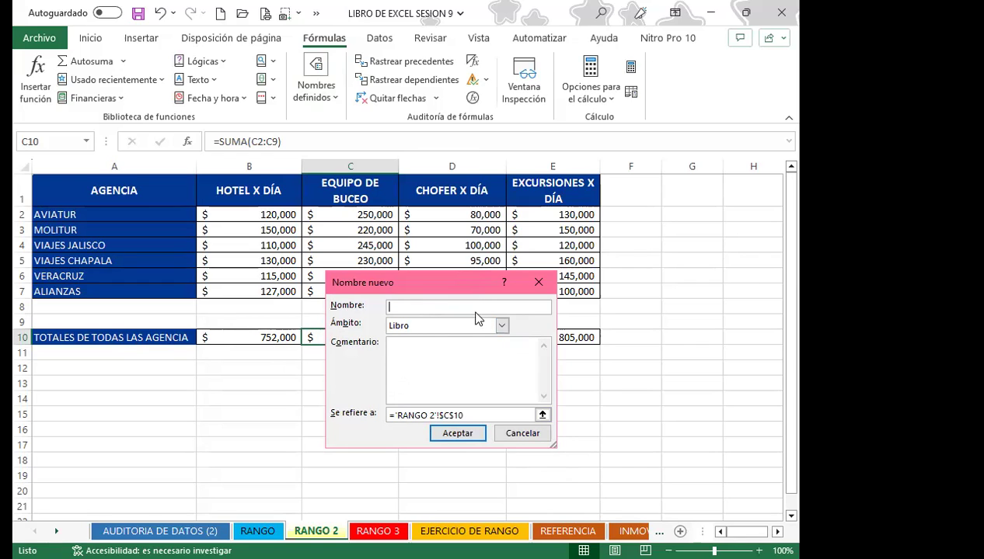
type("TOTALES_2")
left_click(464, 436)
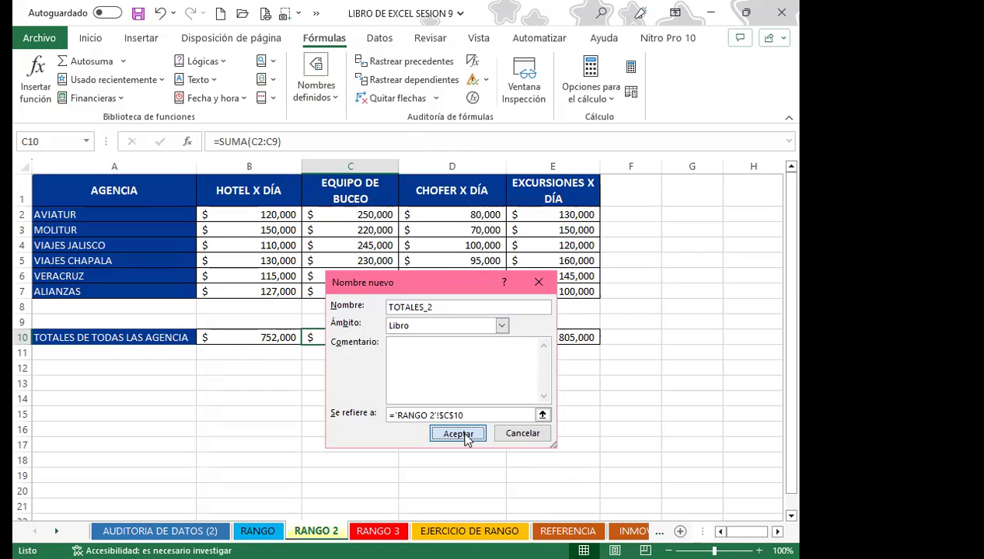
left_click(440, 336)
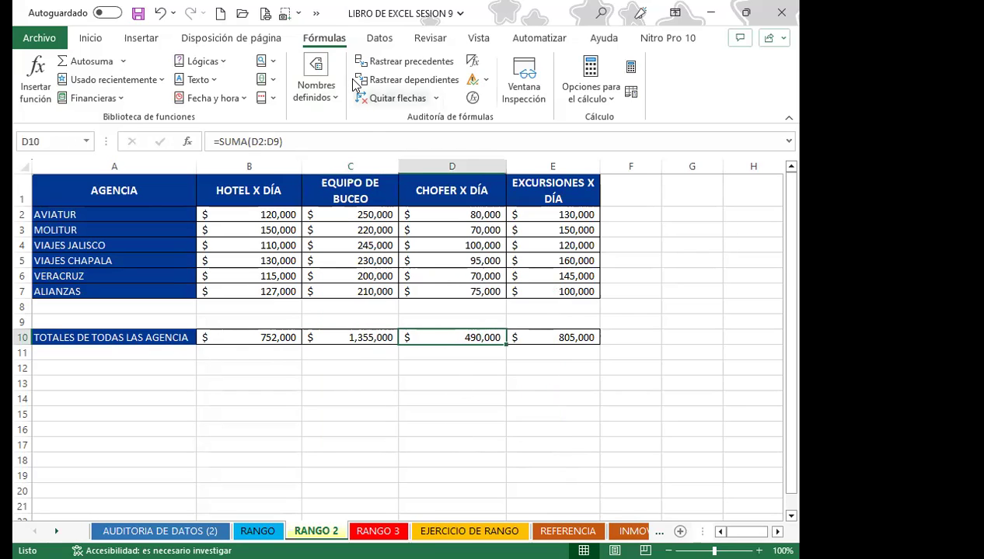
Step: Define the name TOTALES_3 for the driver total in D10
left_click(309, 97)
left_click(398, 136)
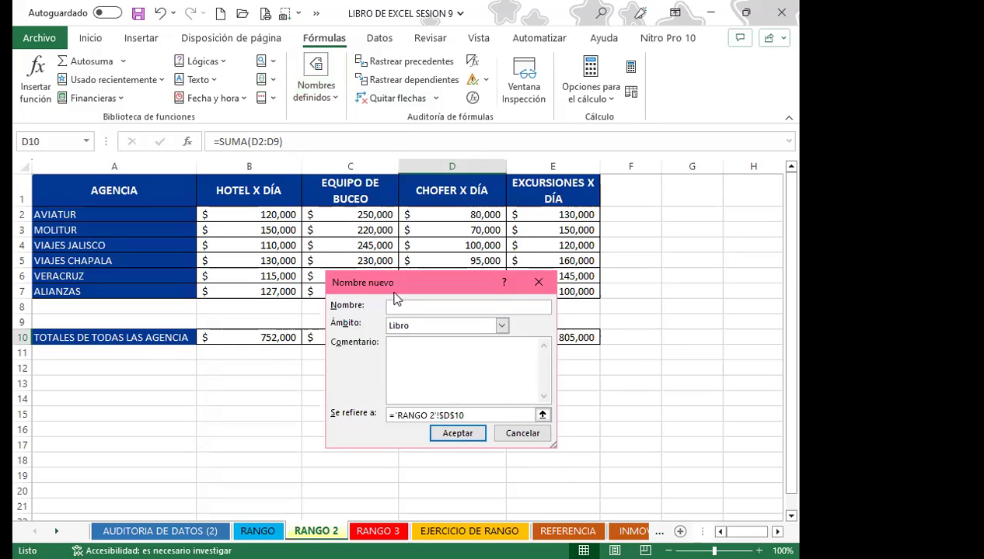
type("TOT")
type("3")
left_click(471, 435)
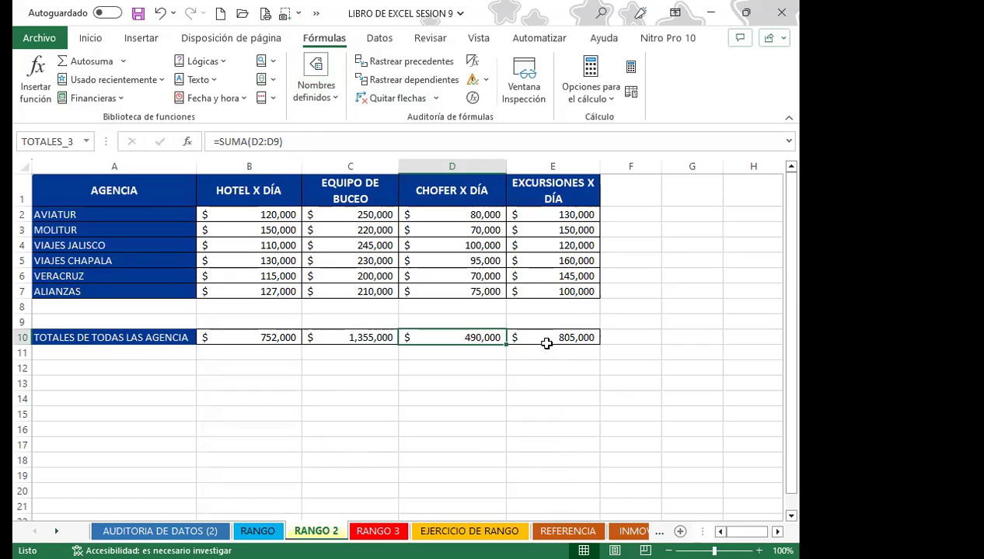
Step: Define the name TOTALES_4 for the 805,000 excursions total in E10
left_click(543, 338)
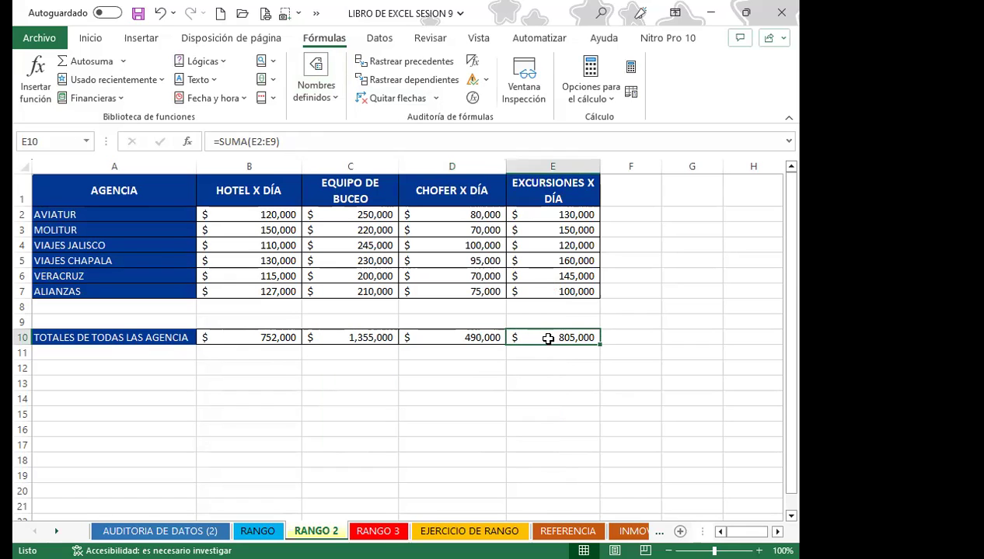
left_click(313, 96)
left_click(393, 134)
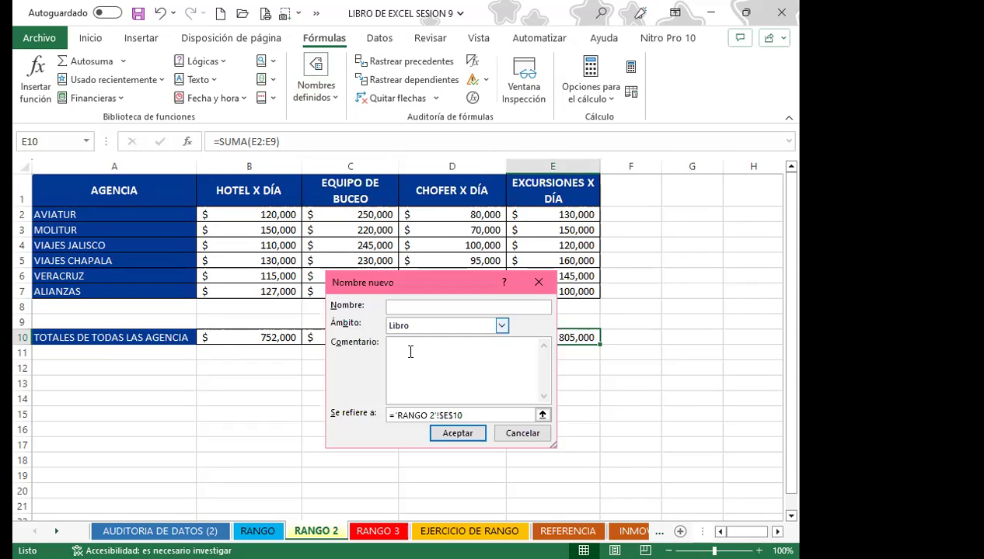
type("TO")
key("BackSpace")
key("BackSpace")
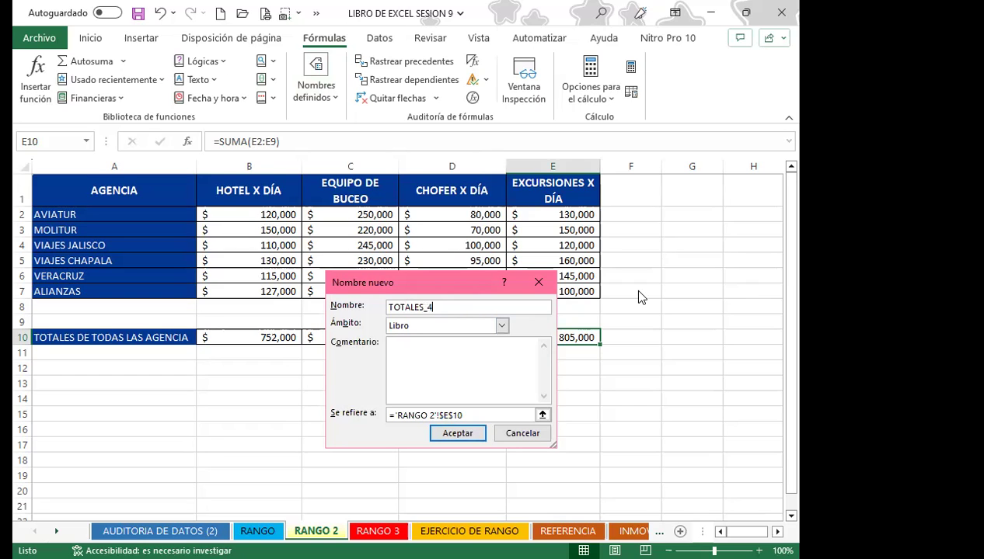
left_click(458, 433)
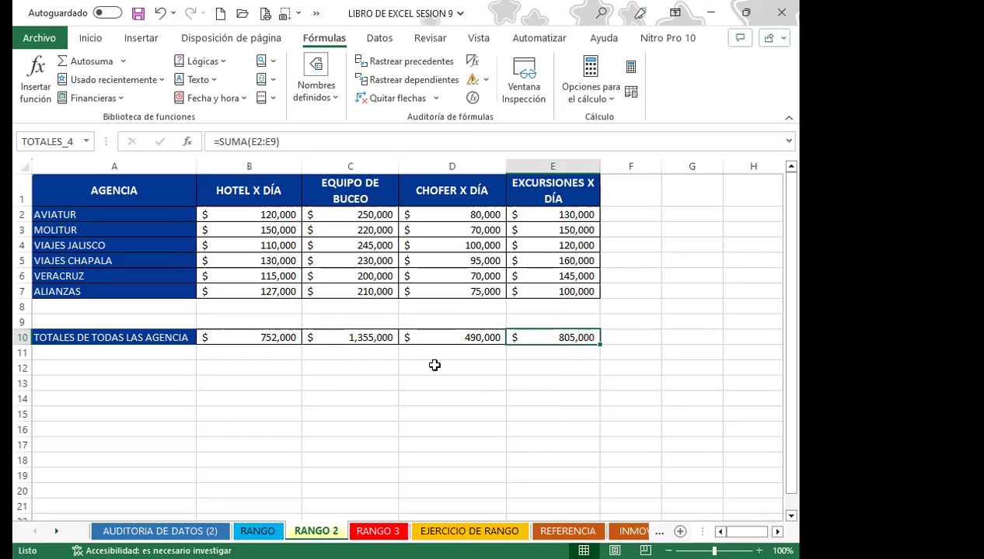
Step: Review the six workbook names, including TOTALES_1–TOTALES_4, in the Name Manager, then close it
left_click(323, 101)
left_click(314, 147)
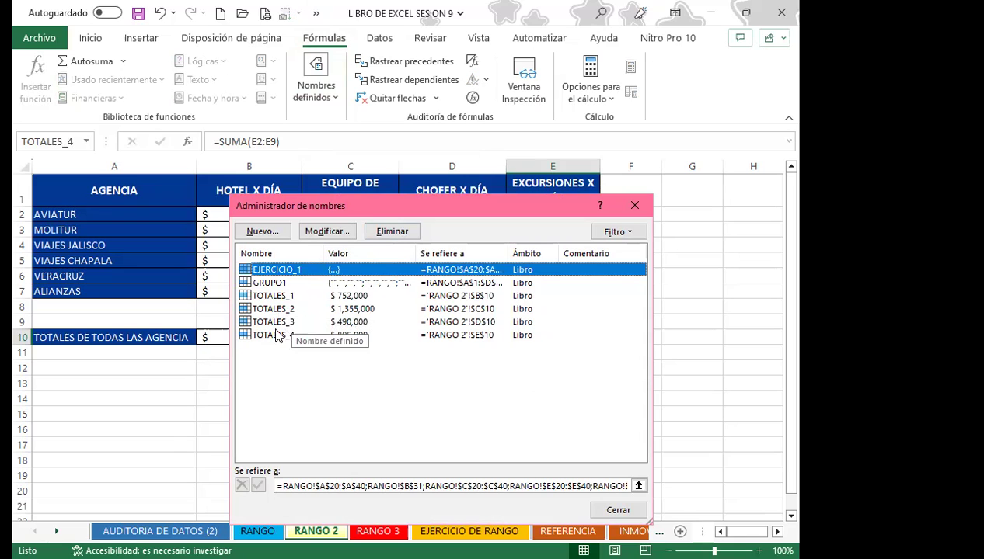
left_click(295, 351)
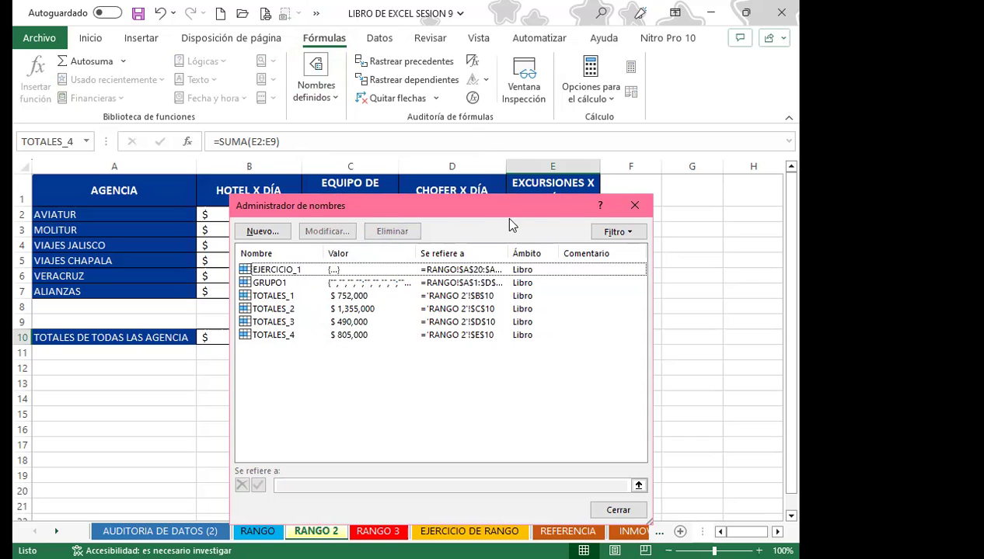
left_click(635, 206)
left_click(277, 356)
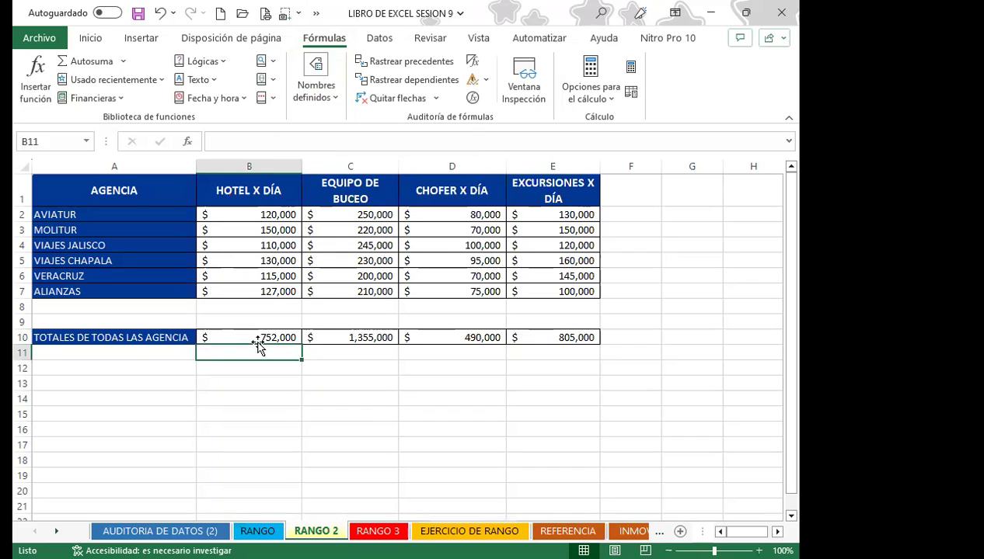
left_click(352, 339)
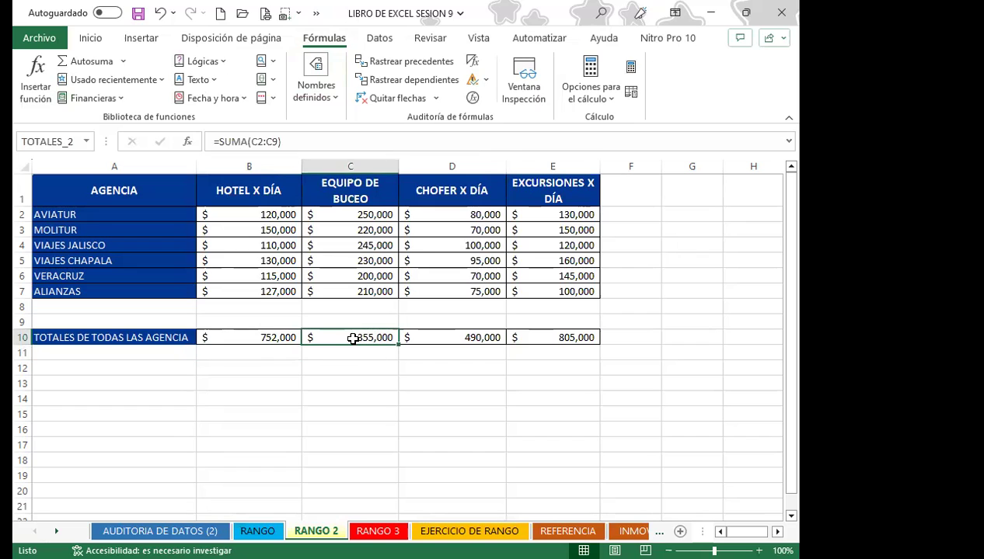
scroll(245, 426, "down", 3)
scroll(251, 419, "up", 2)
left_click(261, 398)
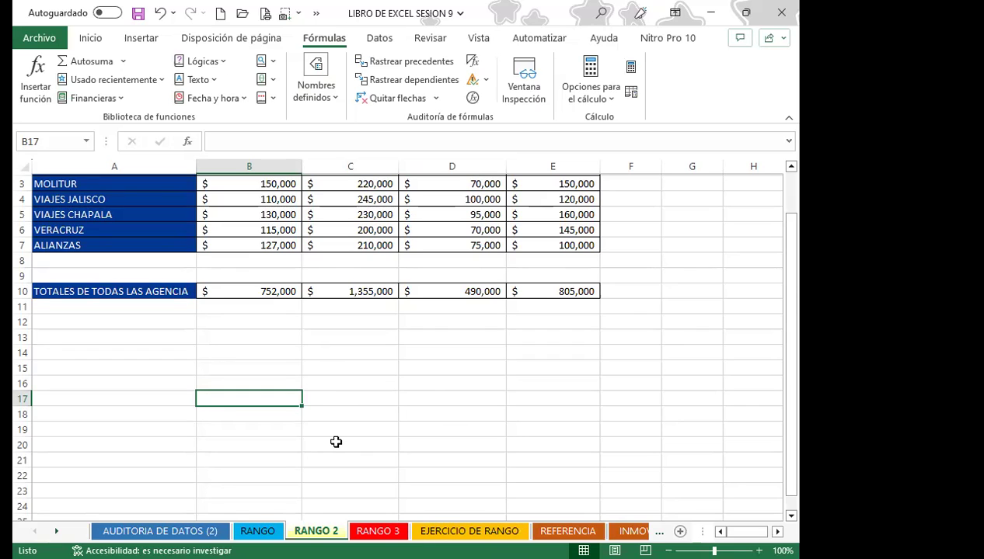
left_click(239, 293)
left_click(330, 291)
left_click(420, 291)
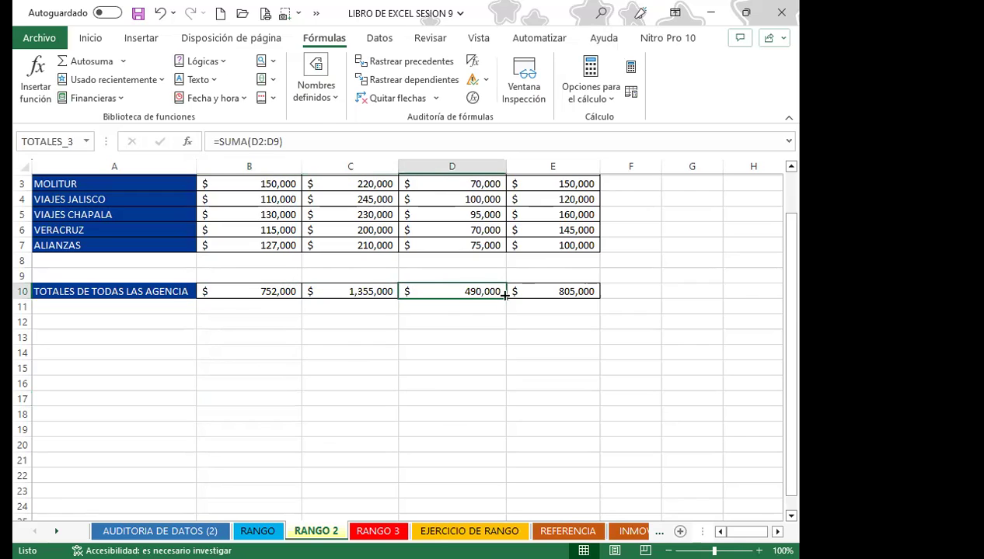
left_click(519, 291)
left_click(265, 291)
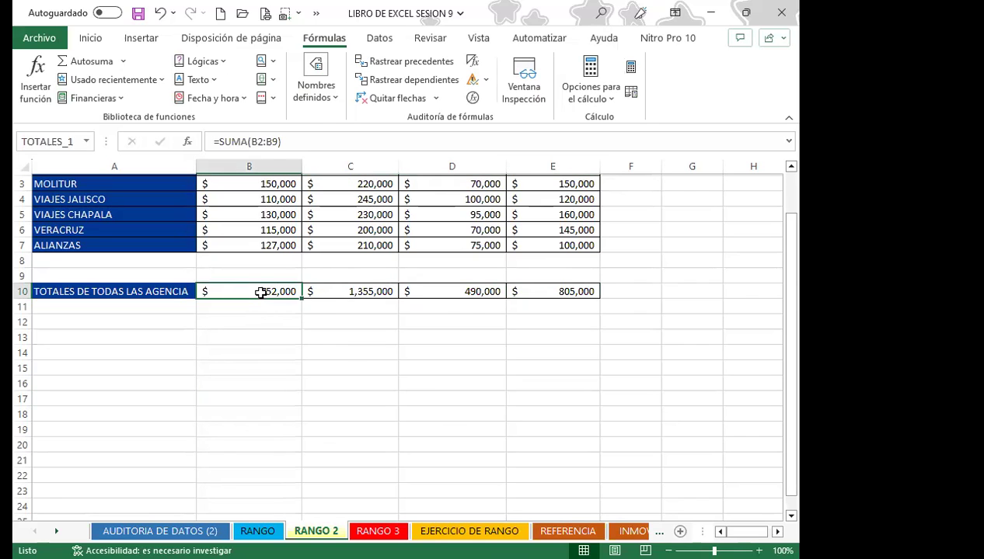
left_click(326, 284)
left_click(433, 285)
left_click(534, 290)
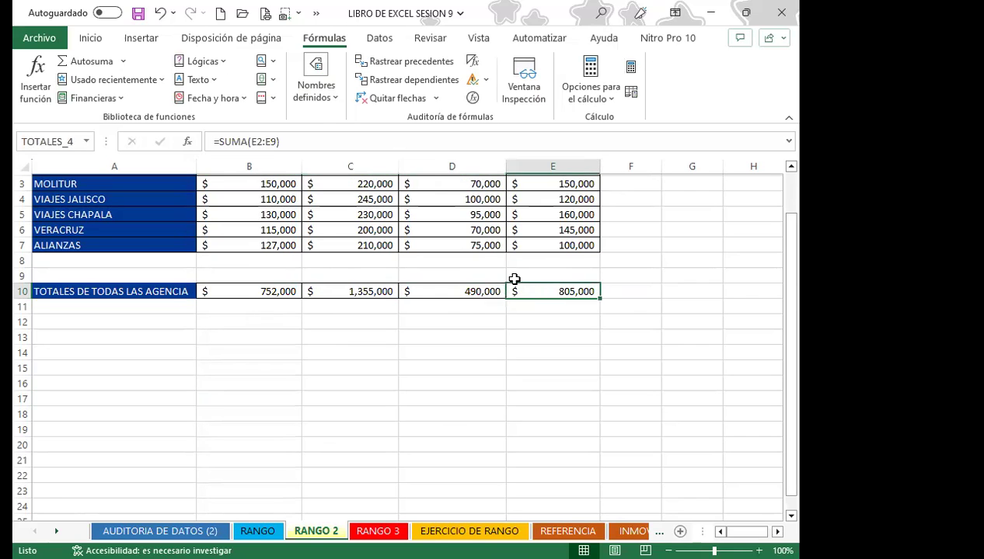
left_click(86, 142)
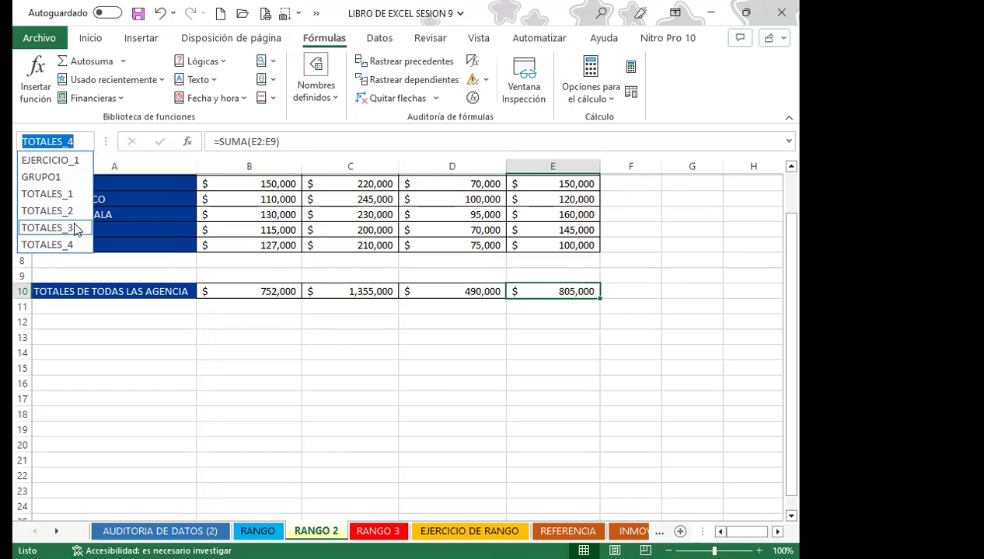
left_click(238, 381)
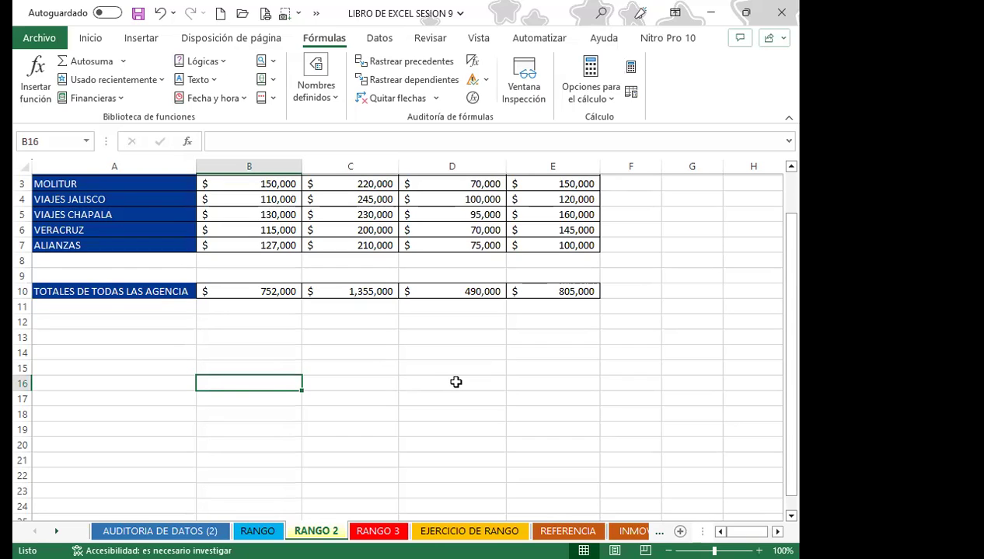
type("=")
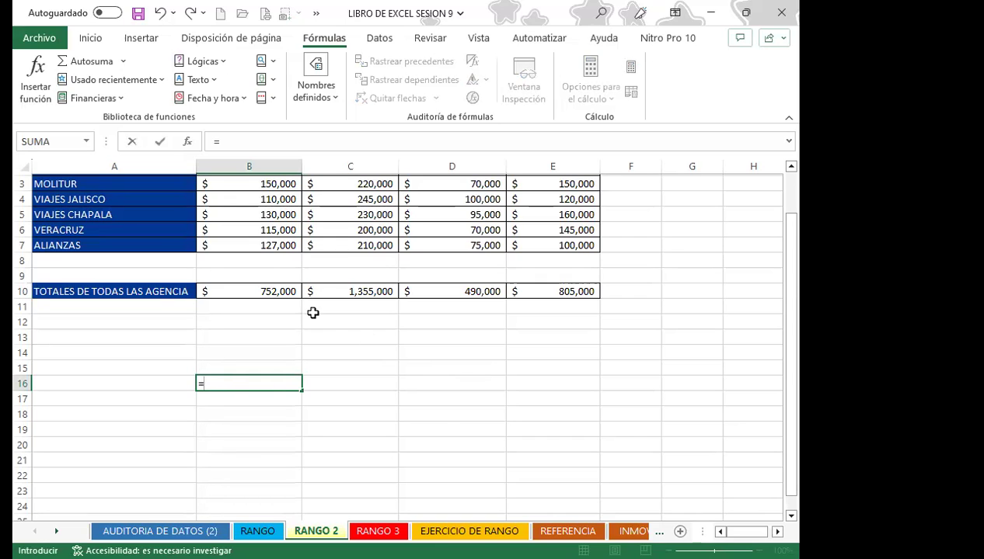
left_click(264, 289)
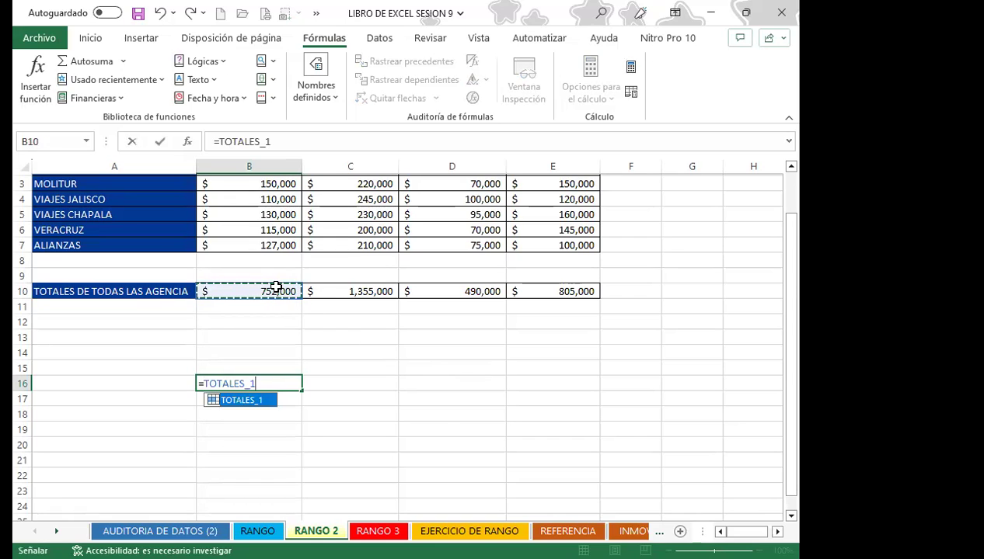
type("+")
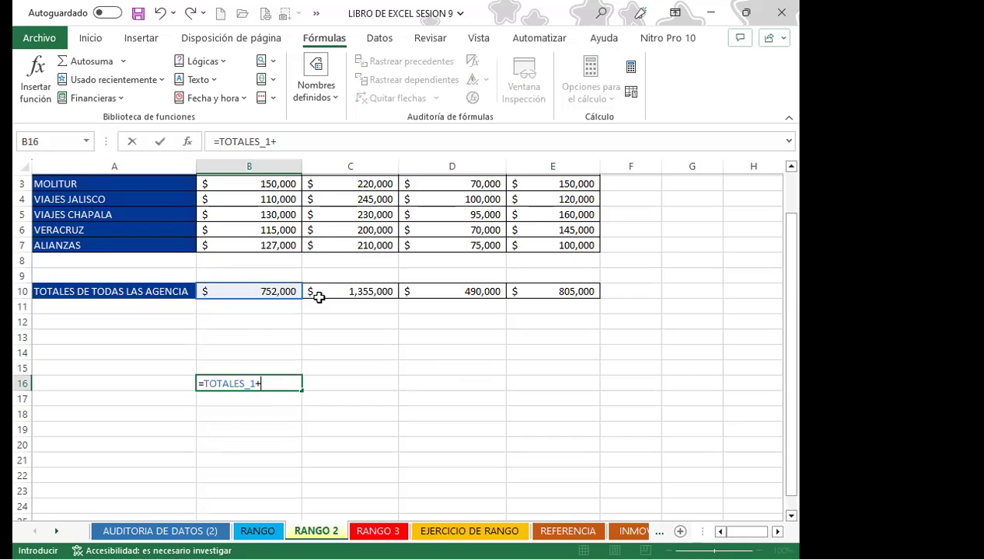
left_click(339, 293)
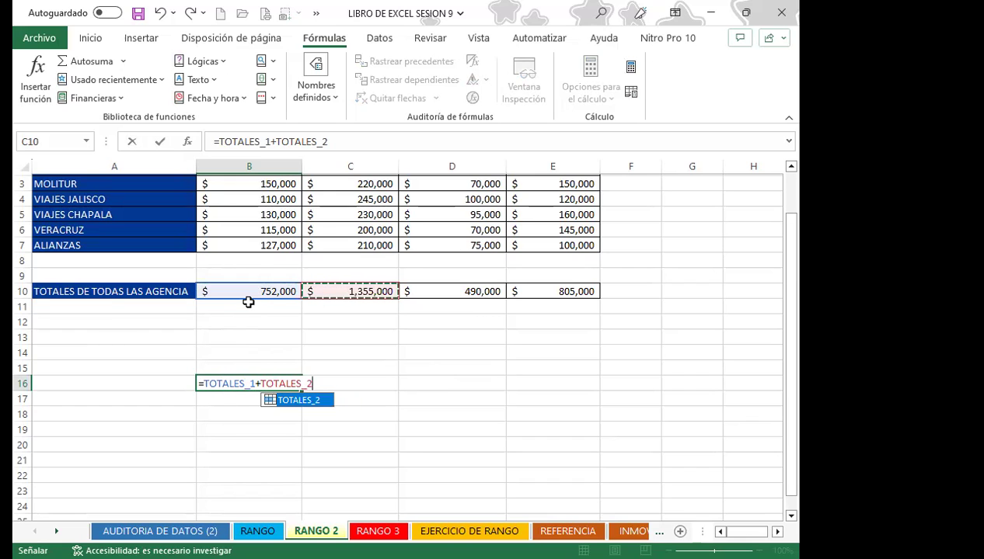
key("Escape")
left_click_drag(392, 370, 501, 372)
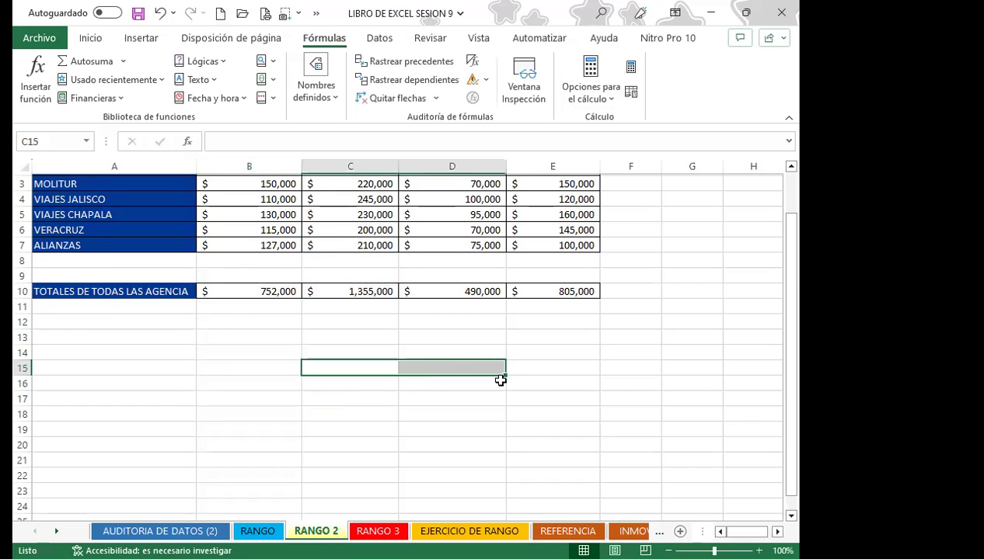
scroll(619, 386, "up", 1)
left_click(675, 246)
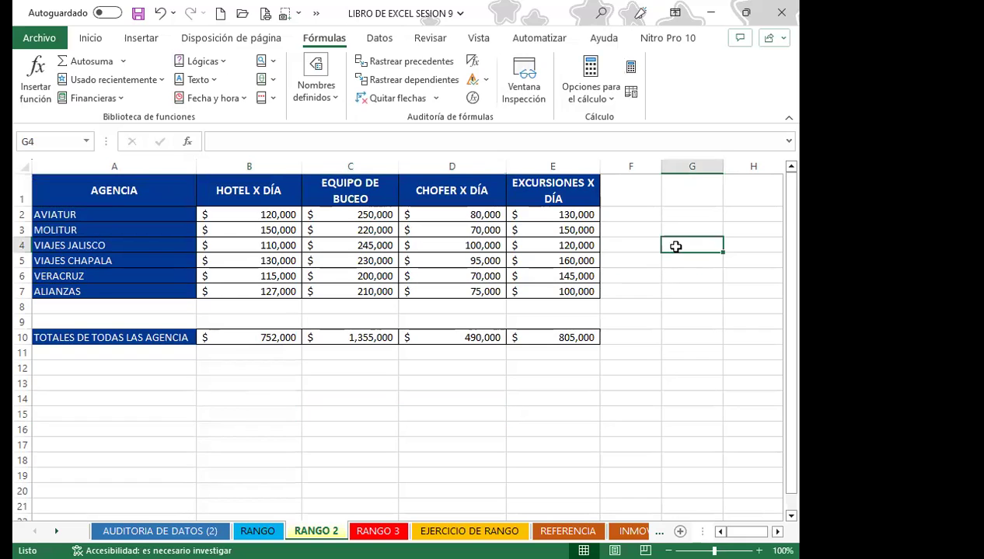
type("=")
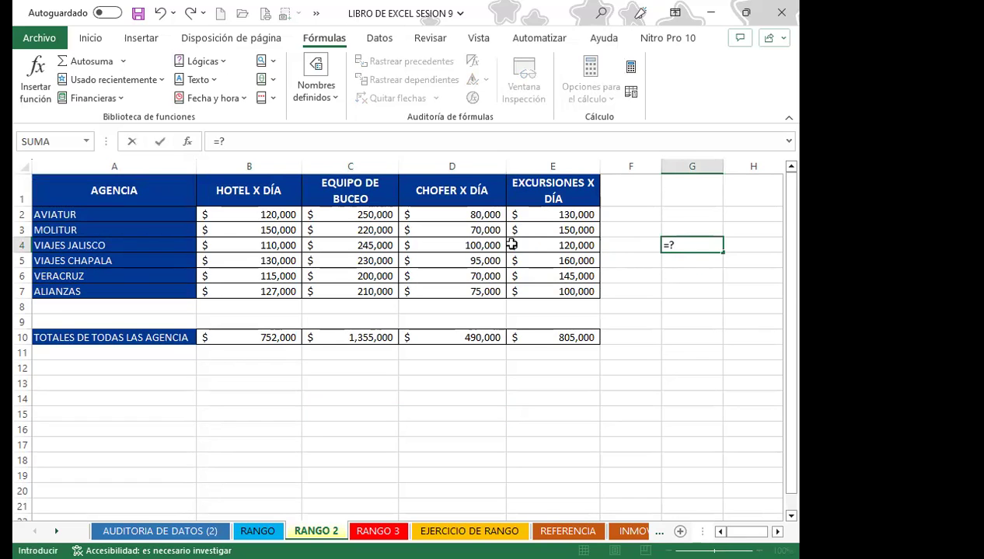
left_click(439, 245)
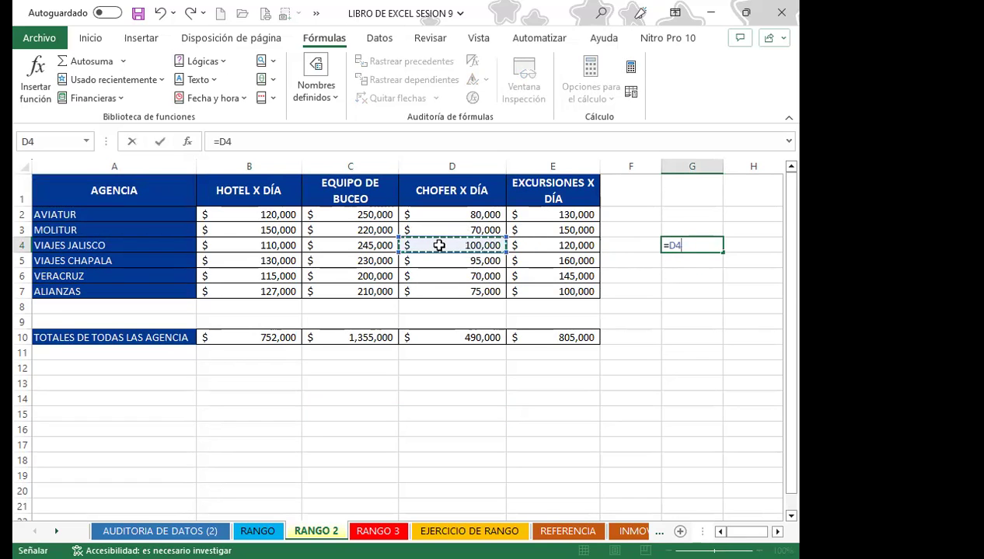
type("+")
left_click(549, 245)
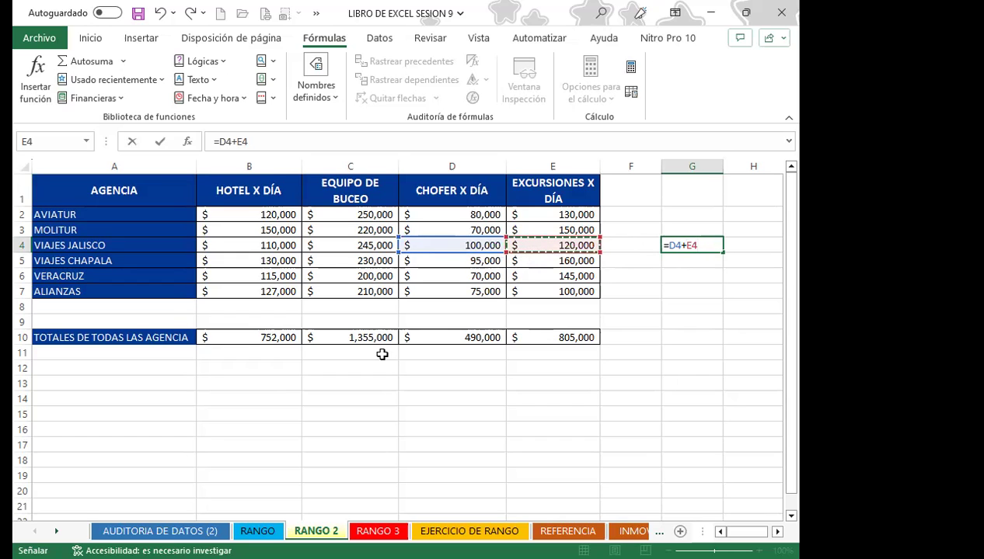
key("Escape")
left_click(251, 417)
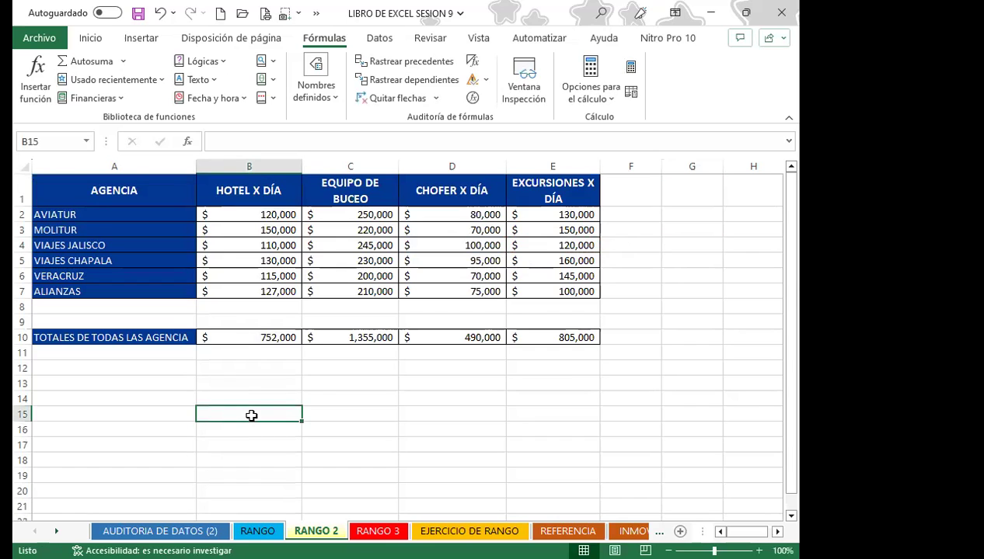
Step: Enter =TOTALES_1+TOTALES_2 in B15 by referencing B10 and C10
type("=")
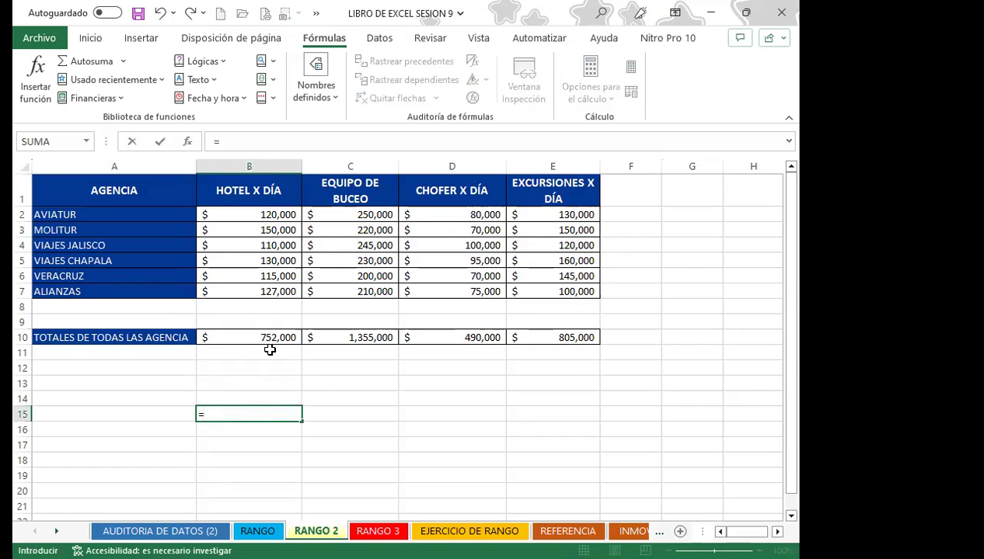
left_click(269, 337)
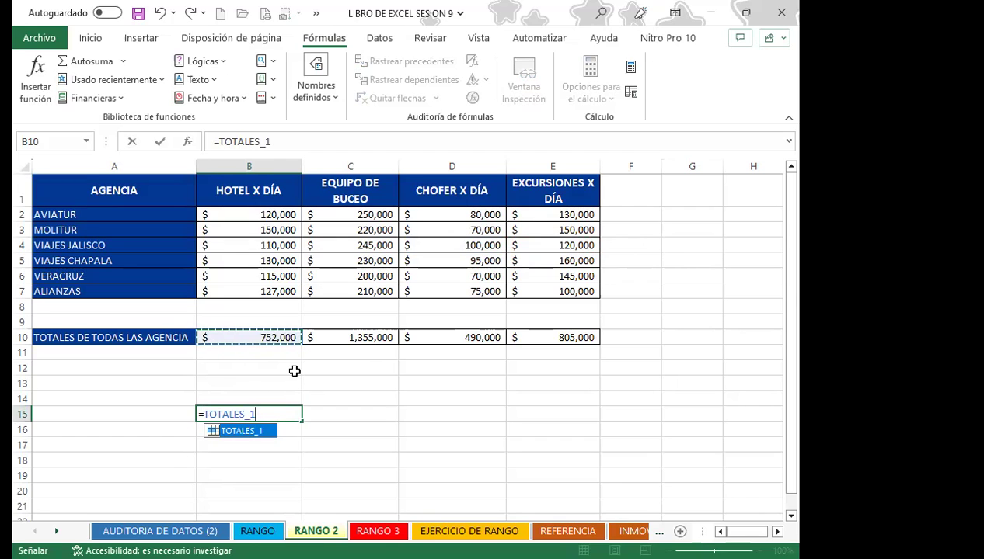
type("+")
left_click(330, 336)
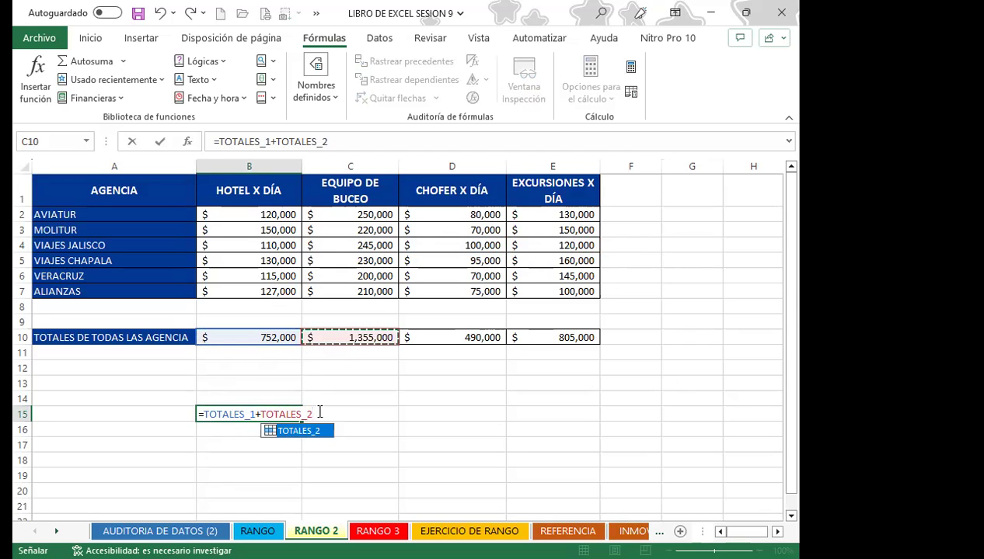
key("Return")
Step: Apply accounting format to B15 so it shows $ 2,107,000.00
left_click(270, 414)
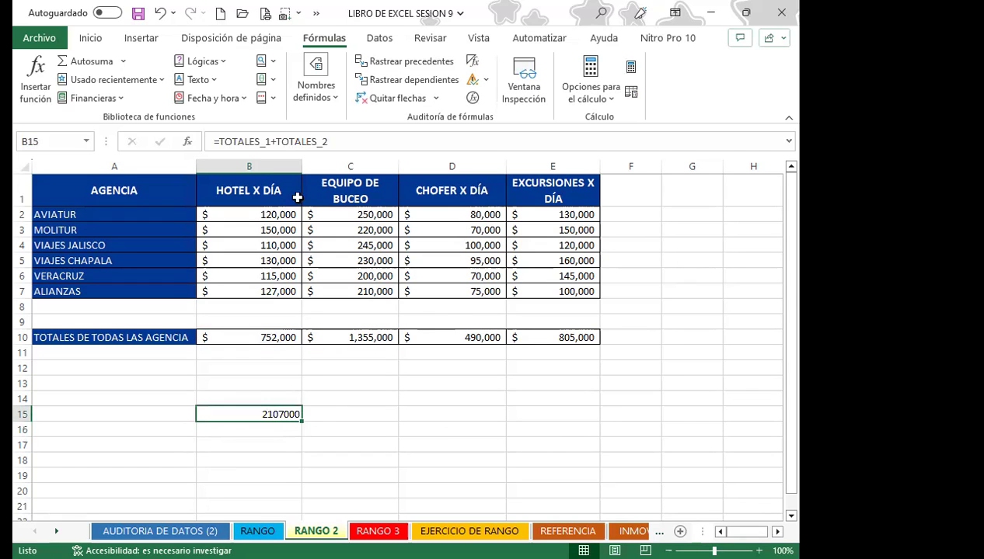
left_click(90, 38)
left_click(318, 78)
left_click(274, 442)
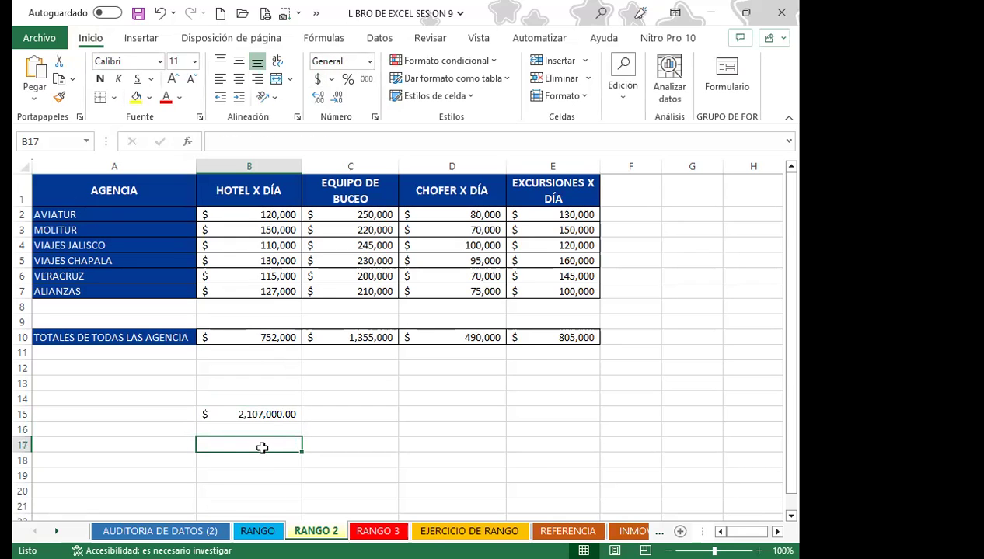
left_click(281, 413)
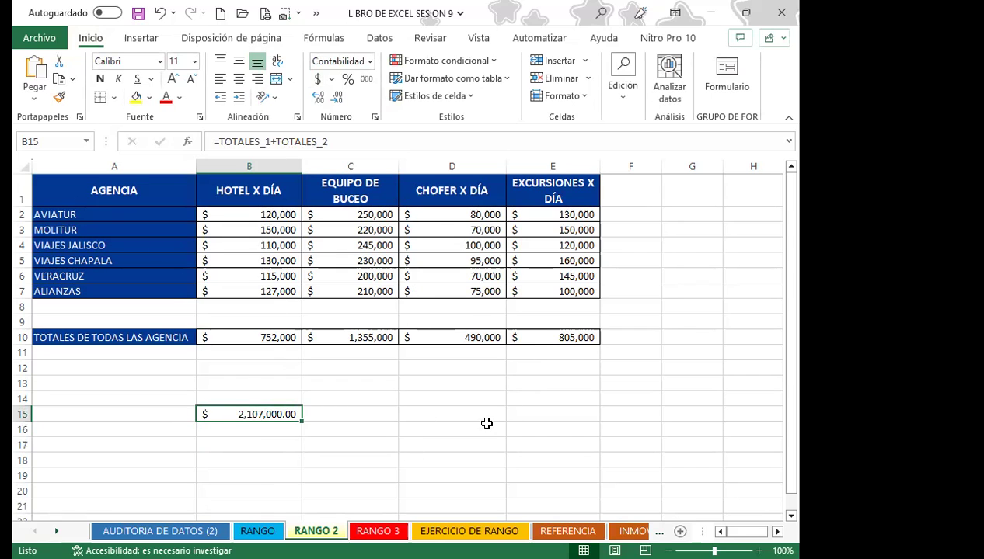
left_click(420, 431)
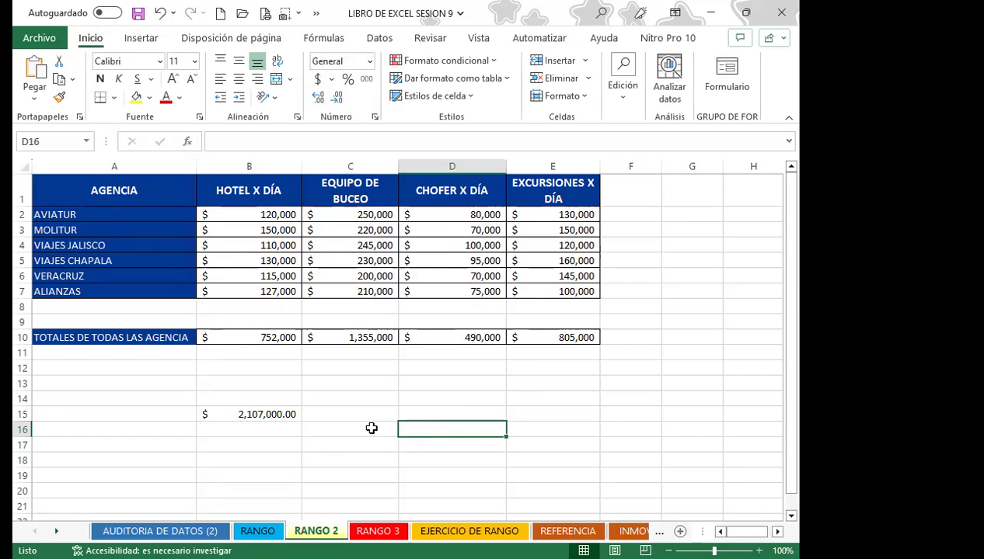
Step: Compare the RANGO 3 HOTEL X DÍA cell with the TOTALES_1 hotel total on RANGO 2
left_click(370, 398)
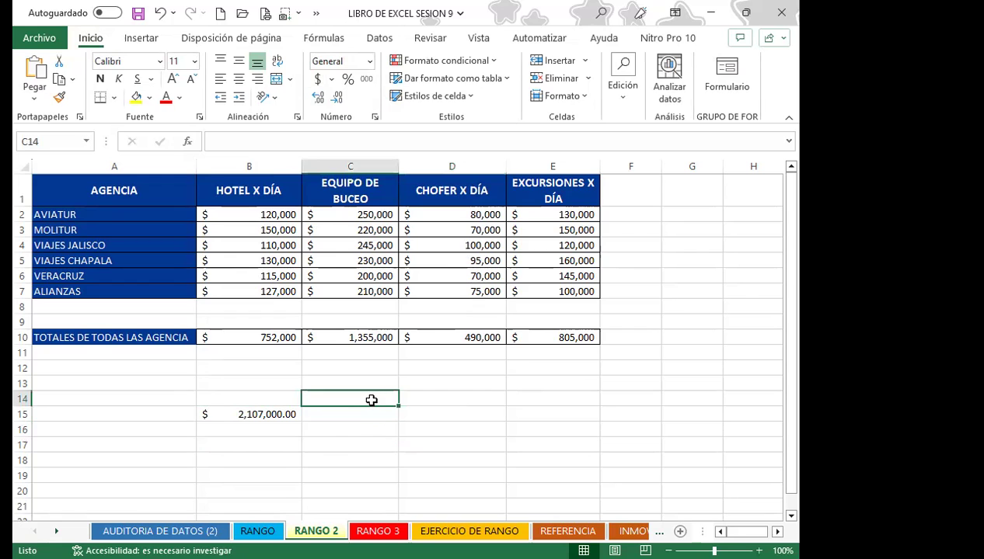
left_click(380, 530)
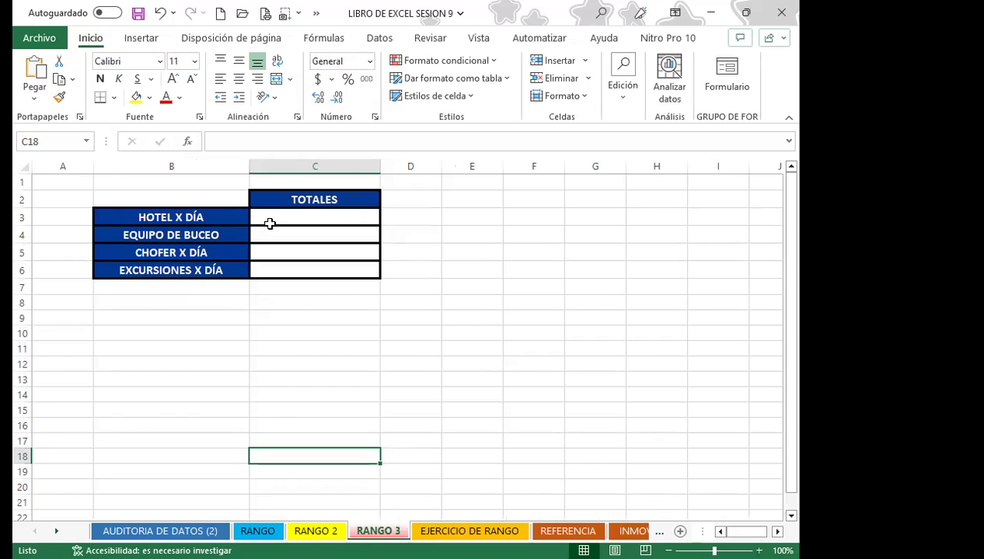
left_click(273, 218)
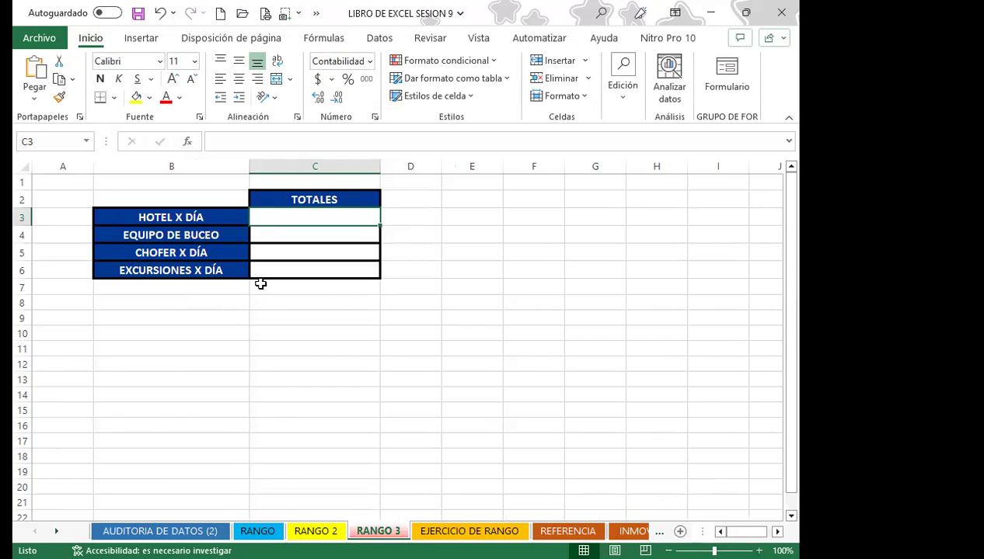
left_click(313, 530)
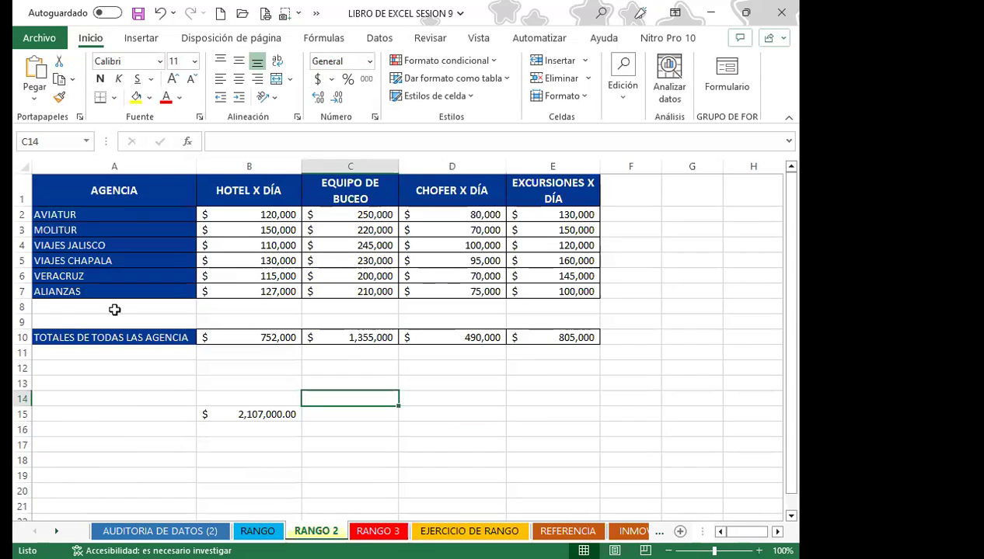
left_click(253, 337)
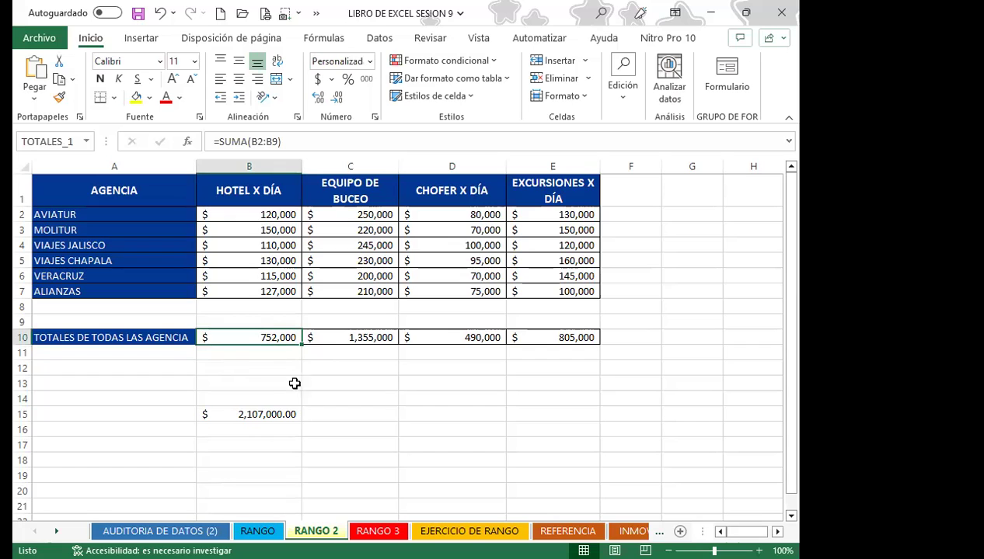
left_click(373, 531)
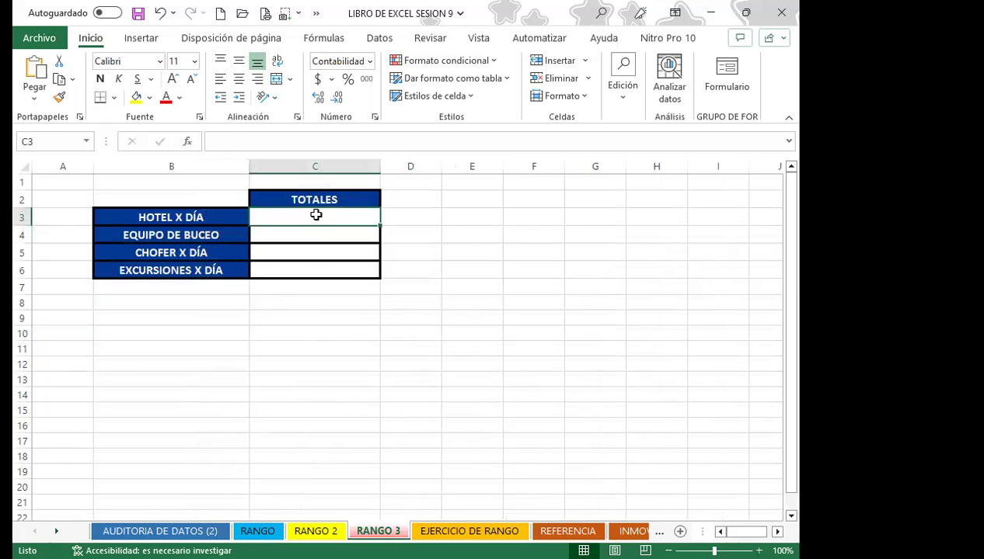
Step: Enter =TOTALES_1 in C3 via autocomplete, showing $ 752,000.00
type("=")
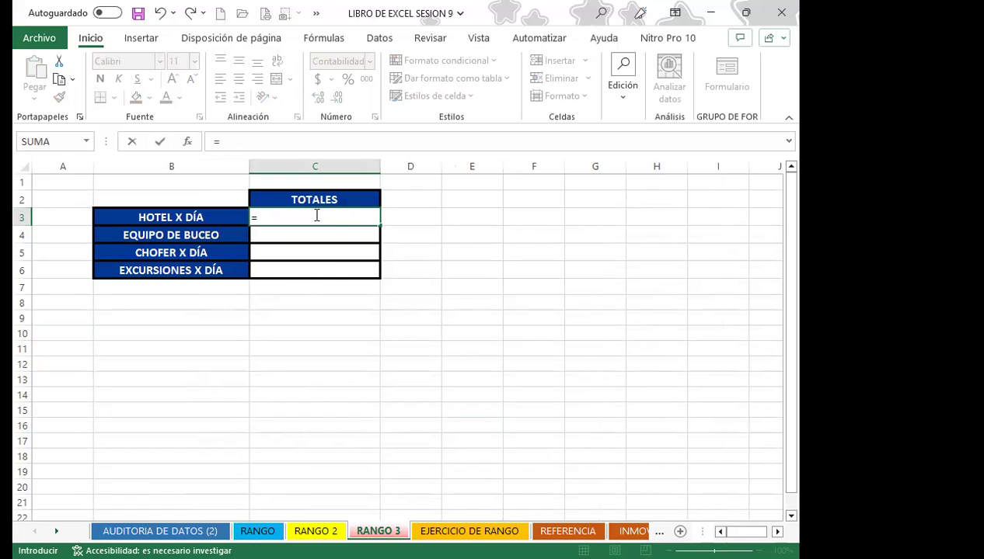
type("TOT")
key("Tab")
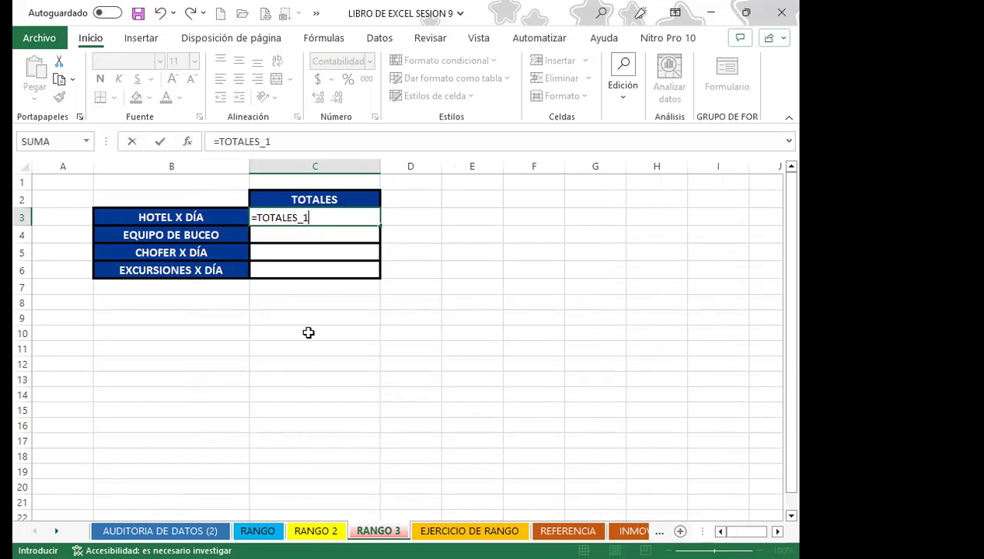
key("Return")
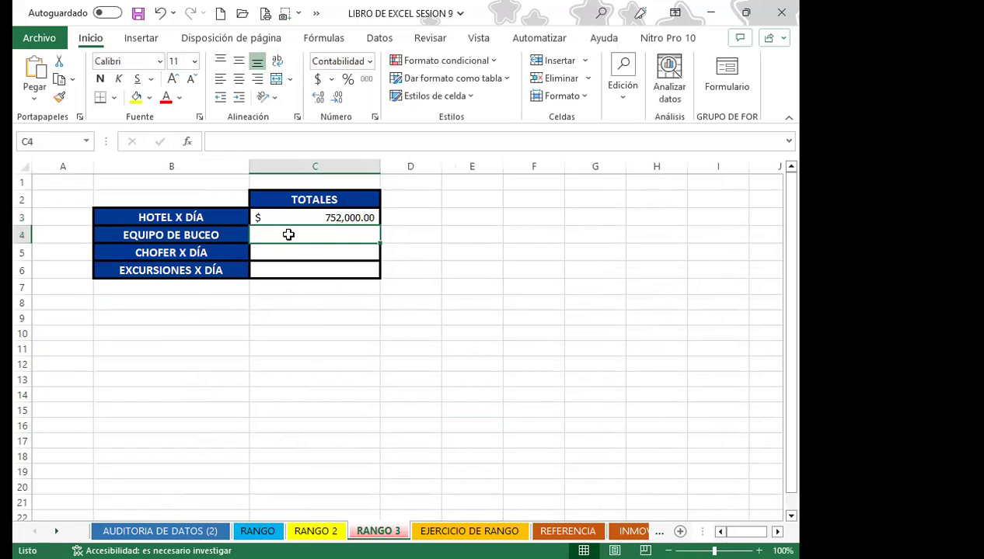
left_click(297, 217)
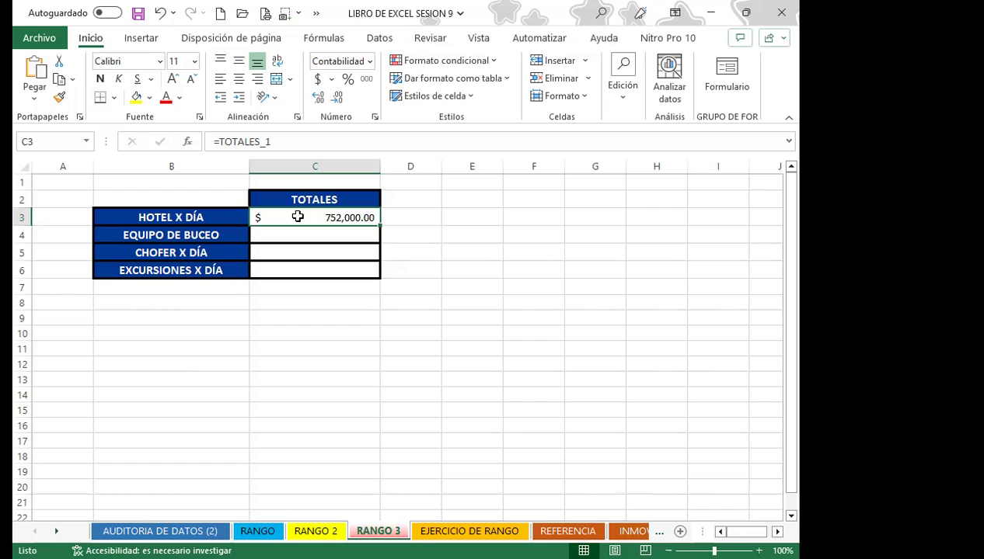
left_click(308, 333)
Step: Start the C10 formula with TOTALES_1+TOTALES_2 picked from autocomplete
type("=")
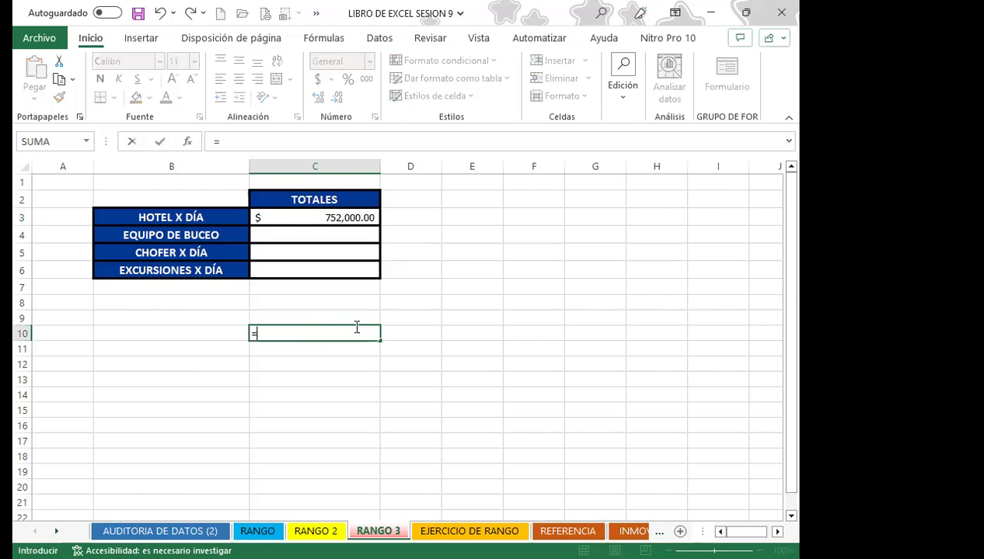
type("TOA")
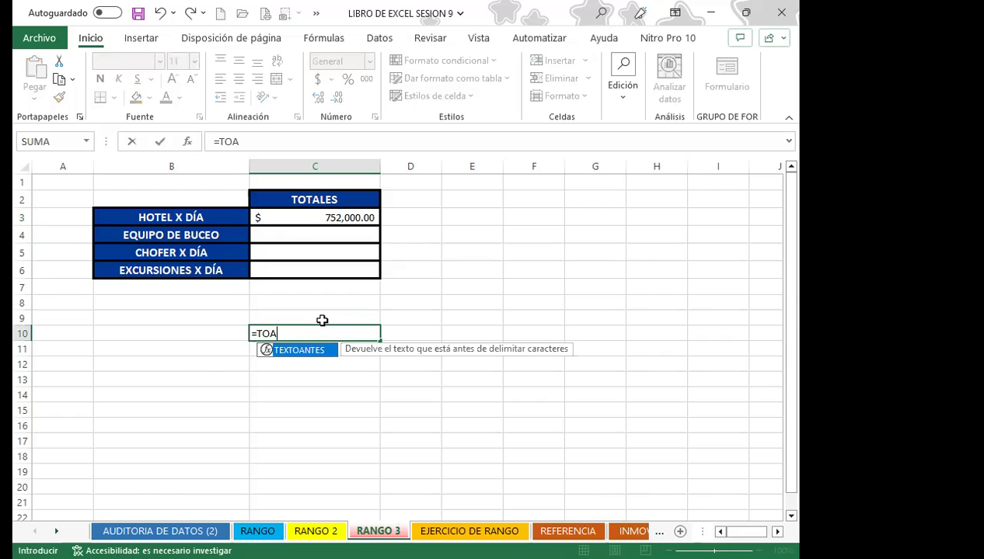
key("BackSpace")
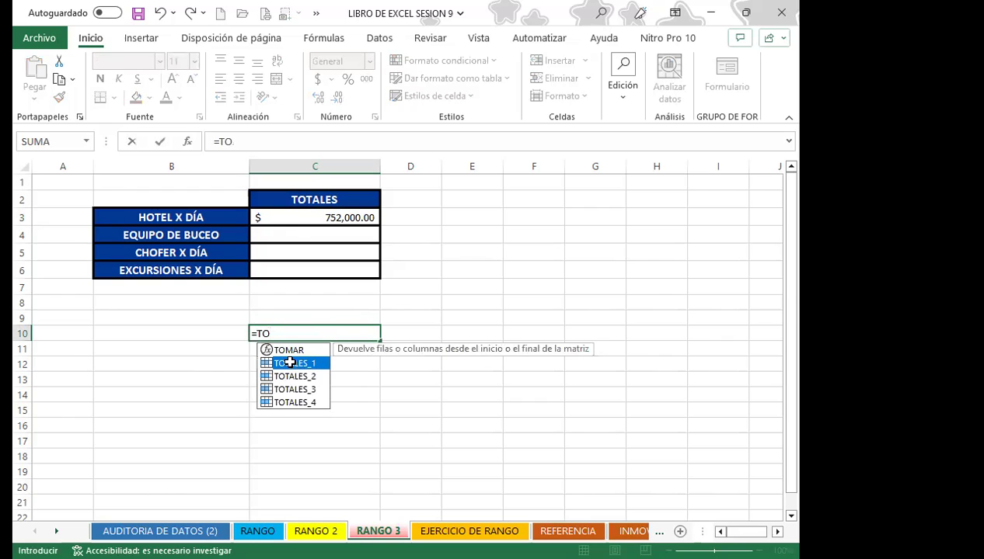
double_click(289, 362)
type("+")
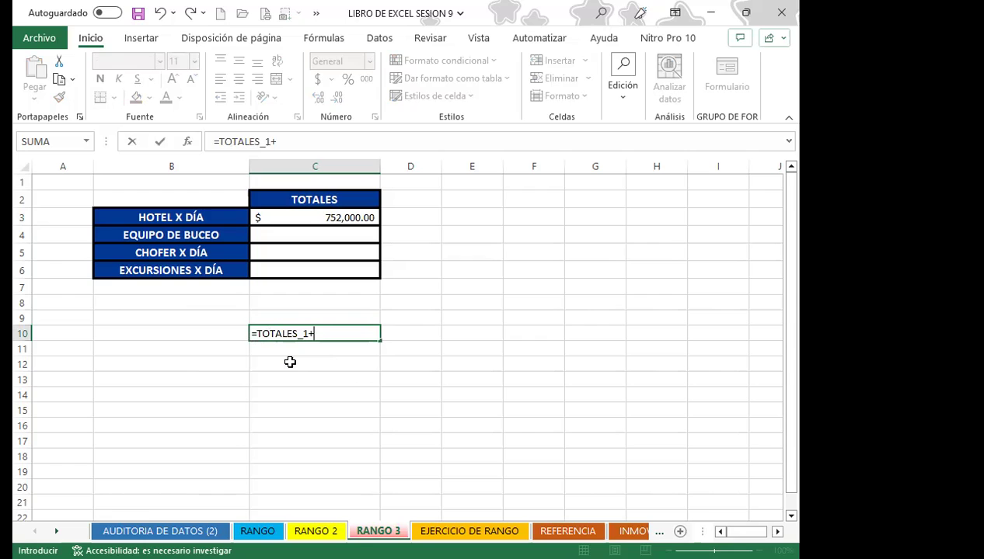
type("TOA")
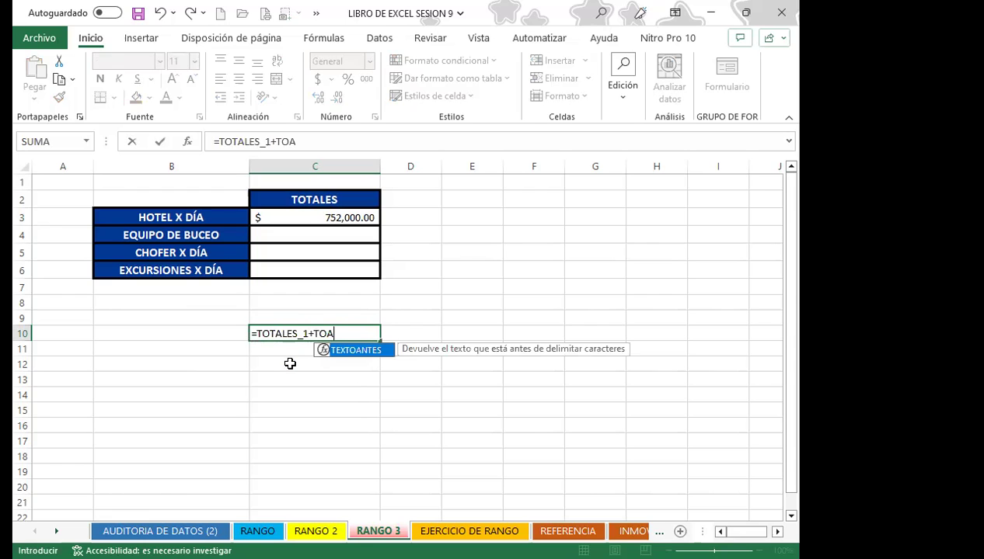
key("BackSpace")
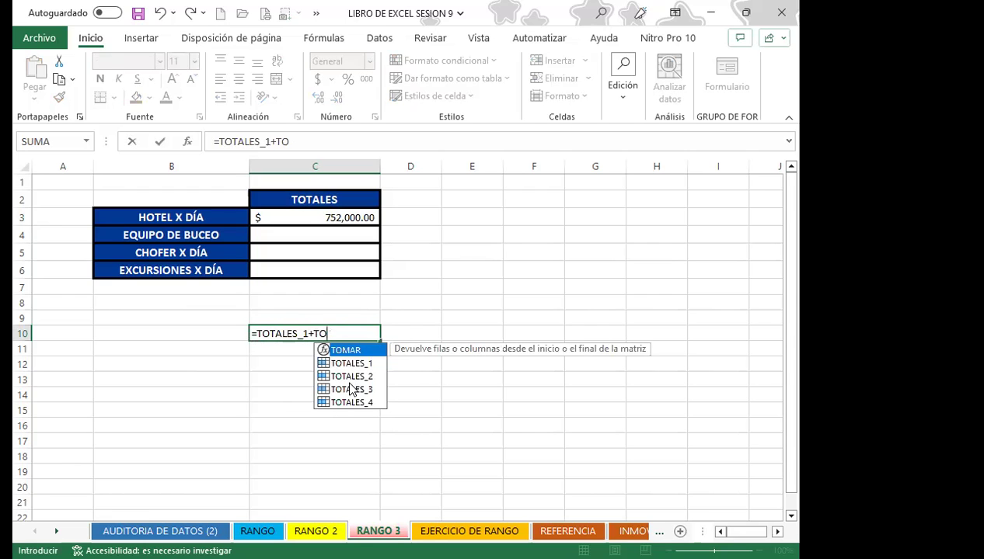
left_click(350, 377)
double_click(350, 377)
Step: Append +TOTALES_3+TOTALES_4 and commit, giving 3402000
type("+")
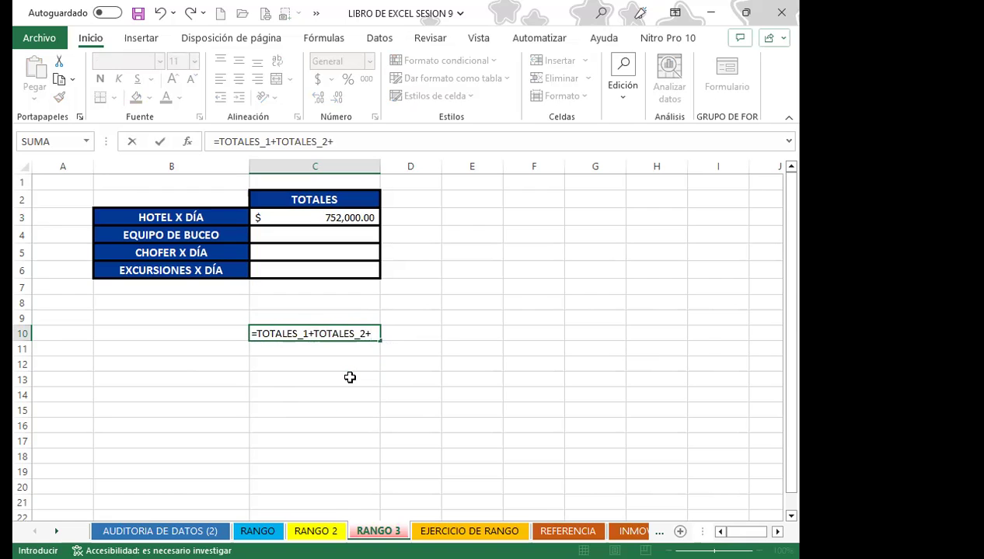
type("TO")
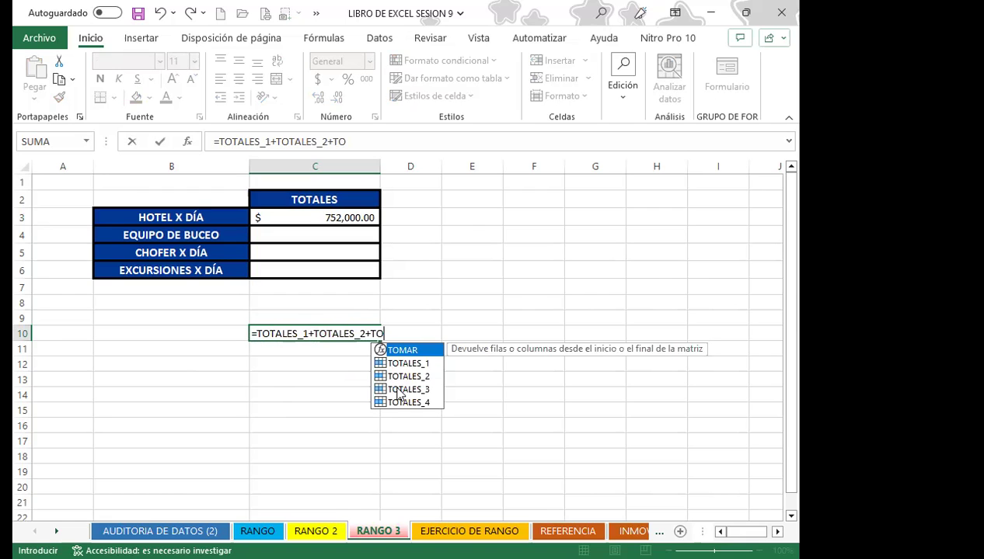
left_click(398, 390)
key("Tab")
type("+")
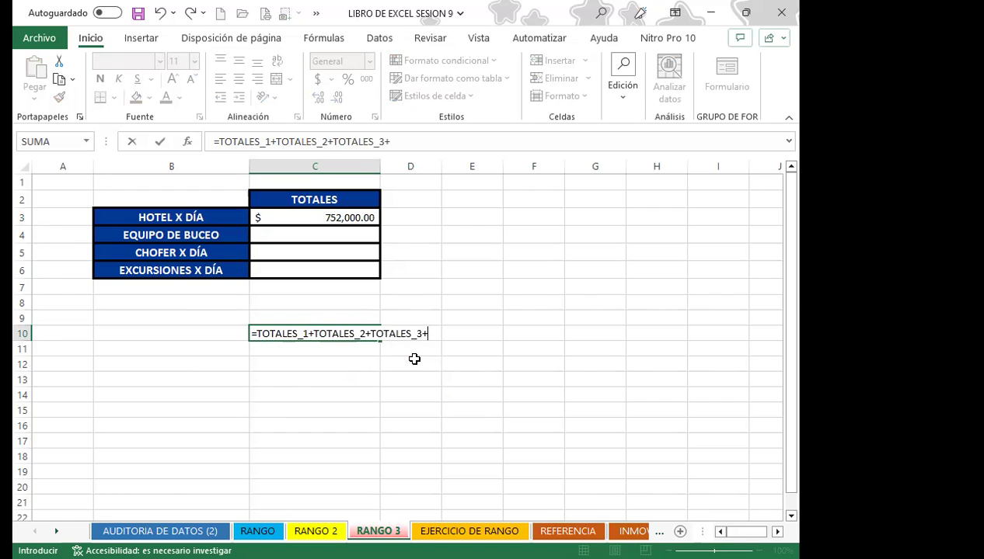
type("TO")
left_click(476, 402)
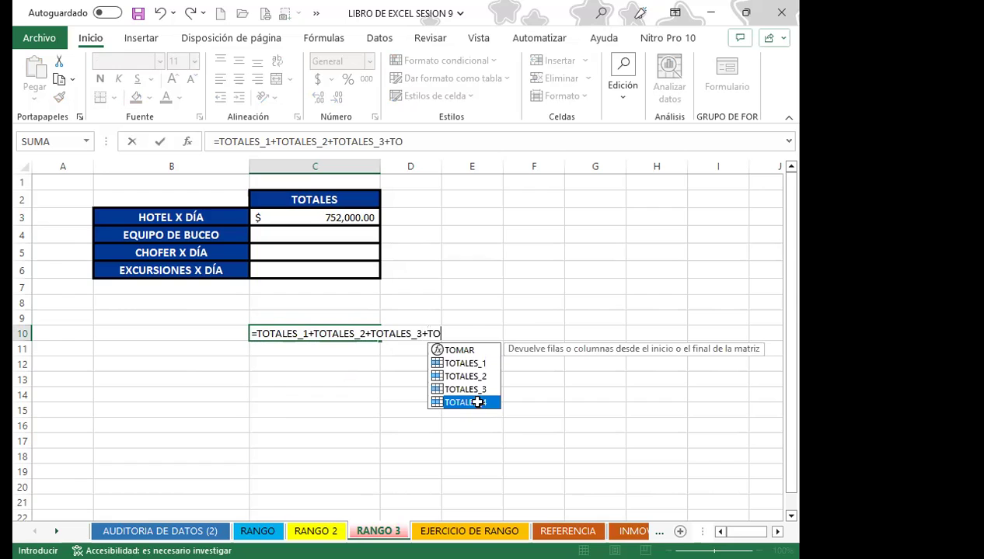
key("Tab")
key("Return")
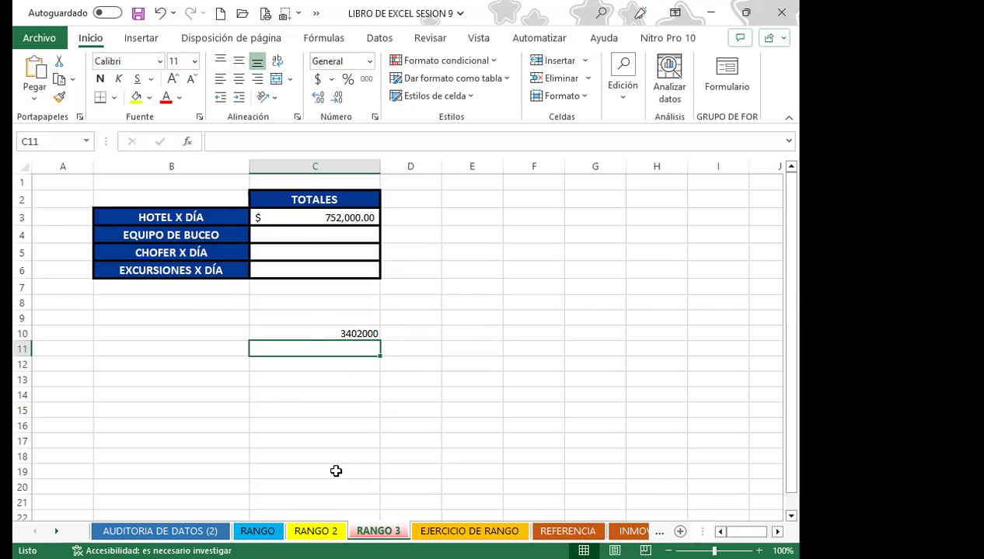
Step: Compare with RANGO 2, then format C10 as accounting, showing $ 3,402,000.00
left_click(315, 531)
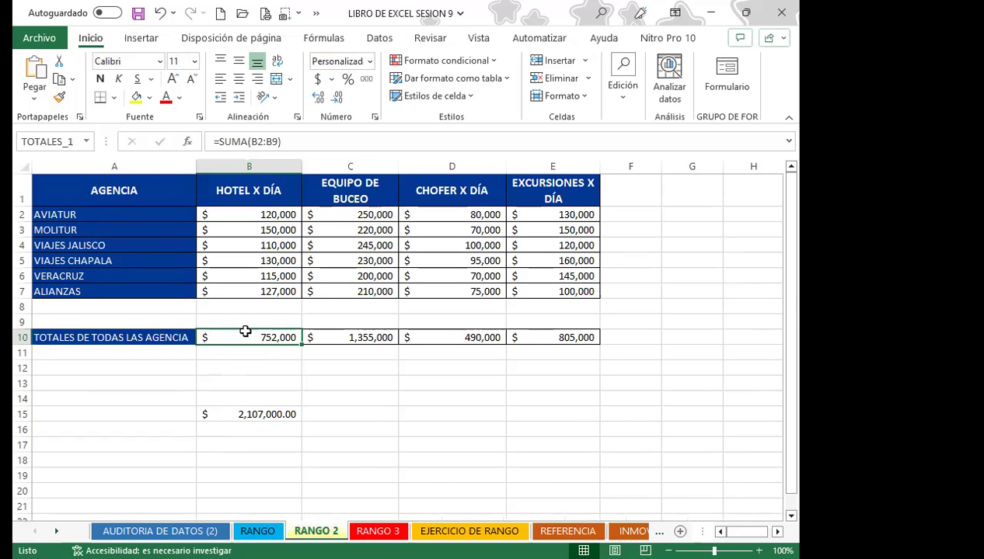
left_click(377, 531)
left_click(330, 392)
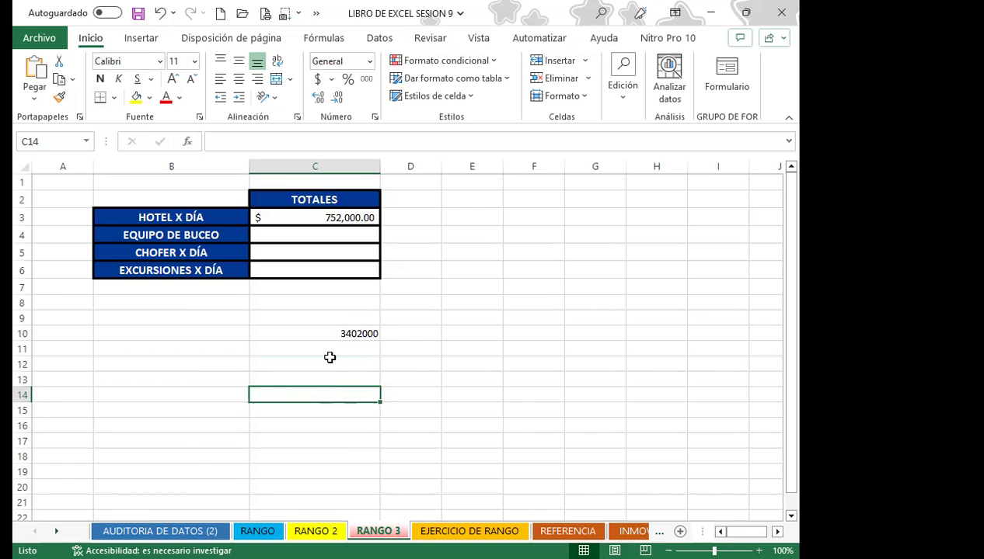
left_click(321, 333)
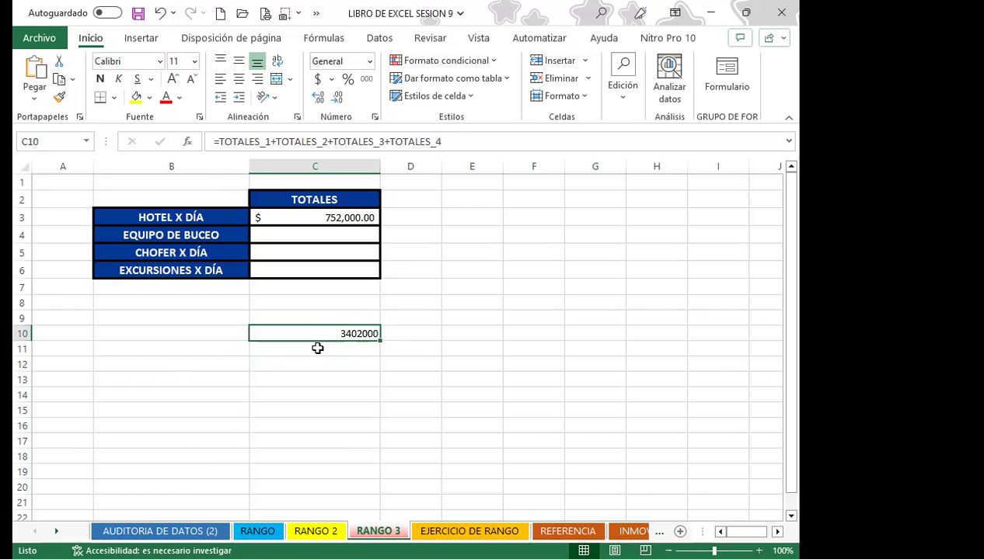
left_click(317, 79)
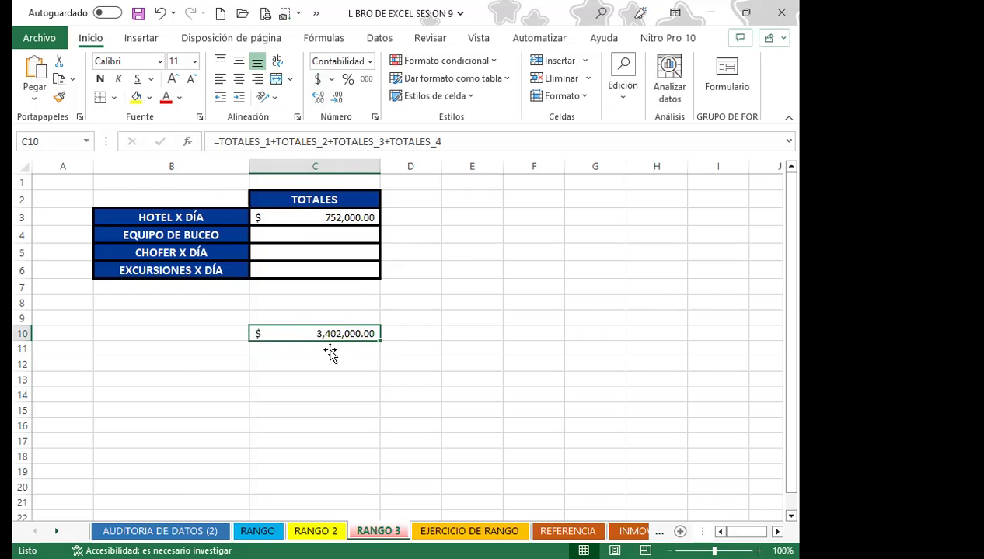
left_click(308, 368)
left_click(279, 333)
left_click(327, 381)
left_click(417, 346)
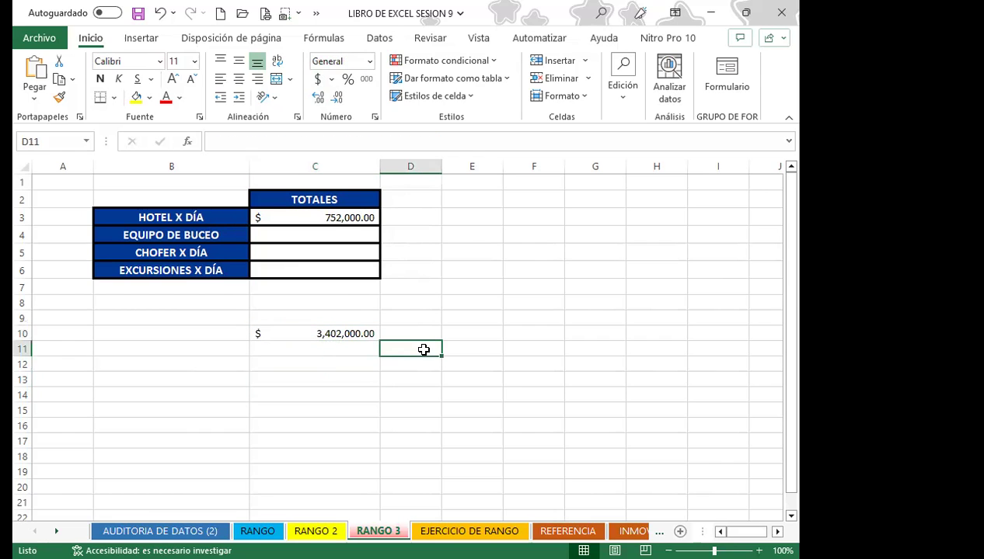
left_click(324, 330)
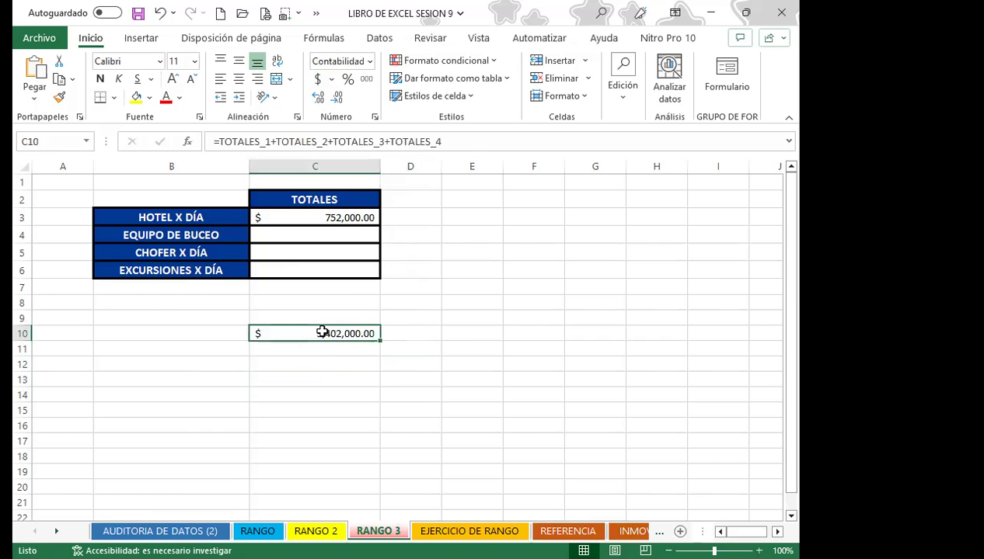
left_click(326, 40)
left_click(307, 103)
left_click(320, 148)
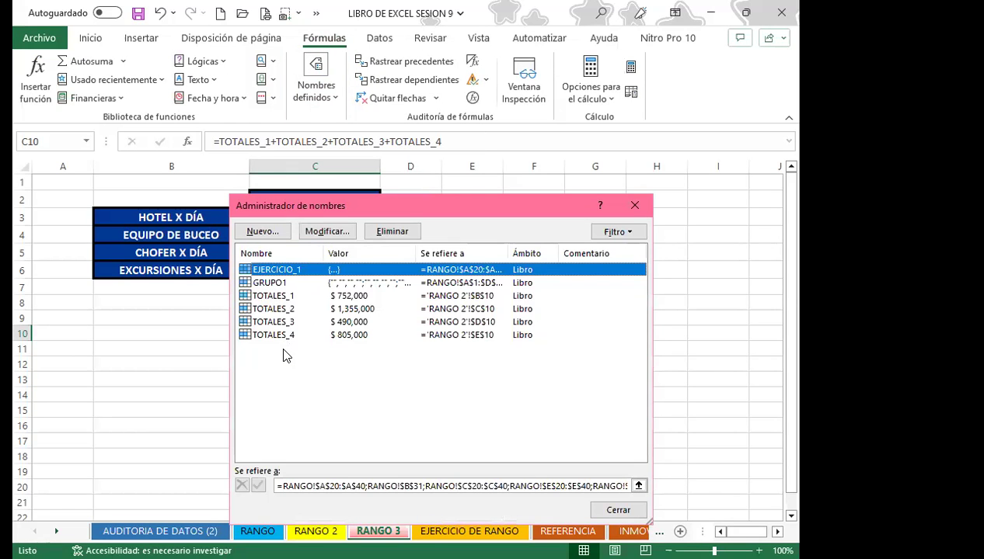
left_click(283, 355)
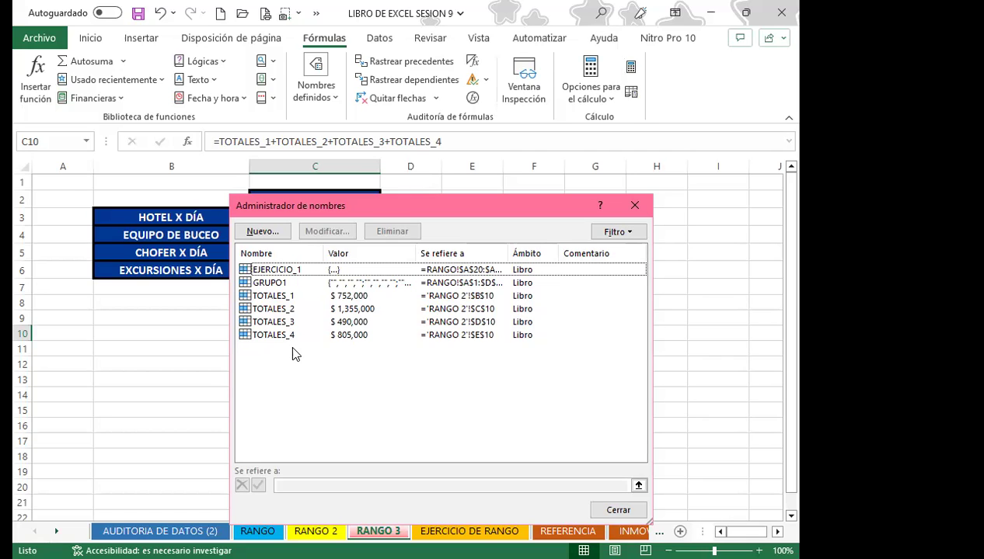
left_click(634, 205)
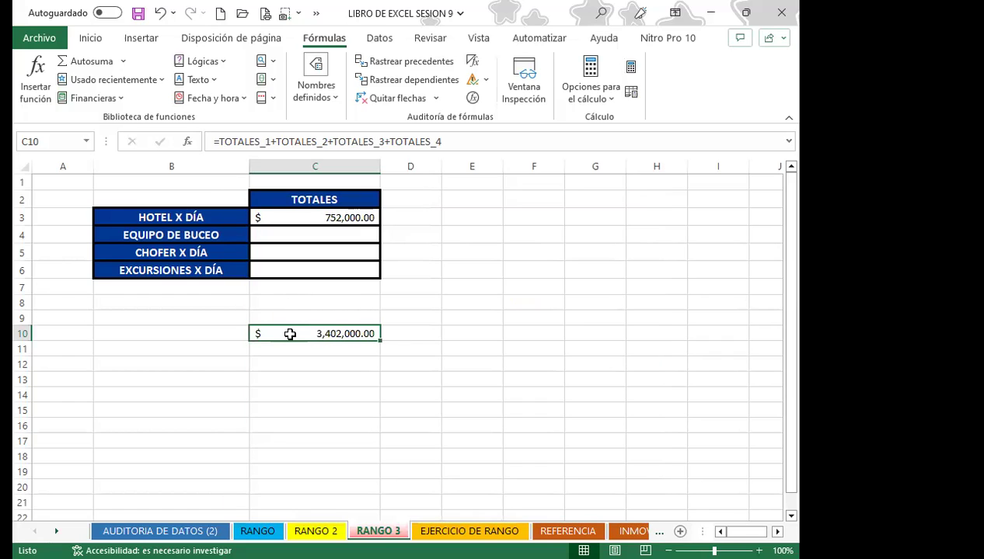
left_click(292, 235)
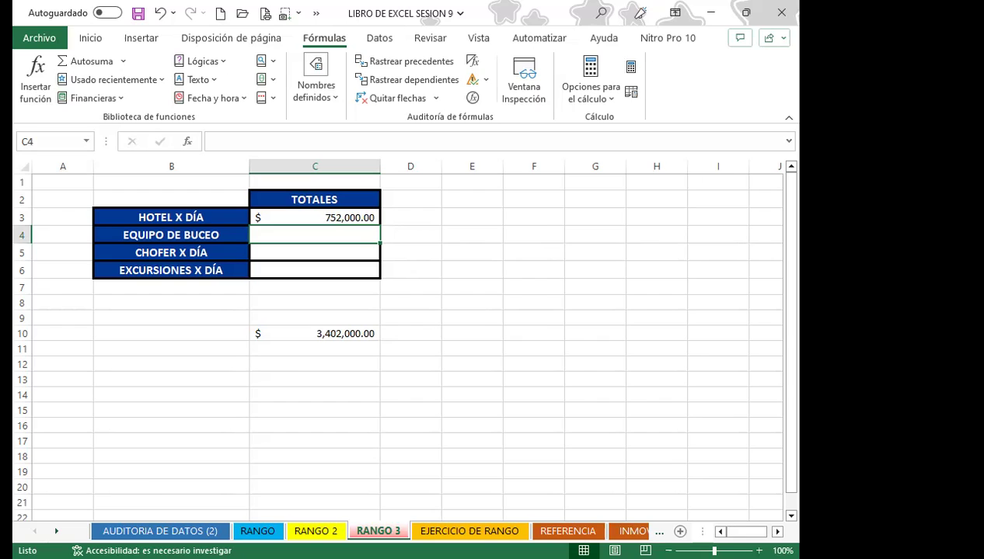
Step: Fill the EQUIPO DE BUCEO and driver totals with =TOTALES_2 and =TOTALES_3
left_click(345, 367)
left_click(311, 233)
type("=TO")
key("Down")
key("Down")
key("Tab")
key("Return")
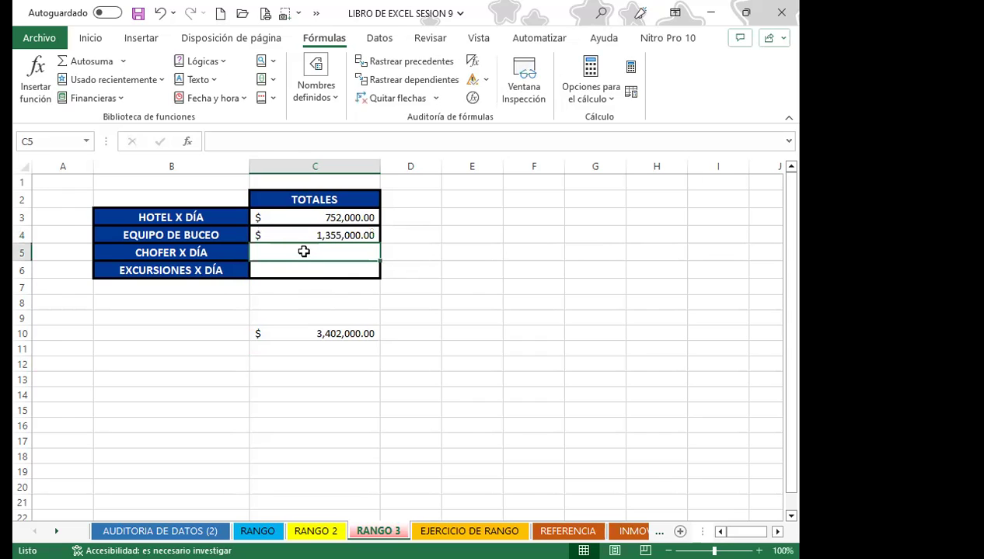
type("=")
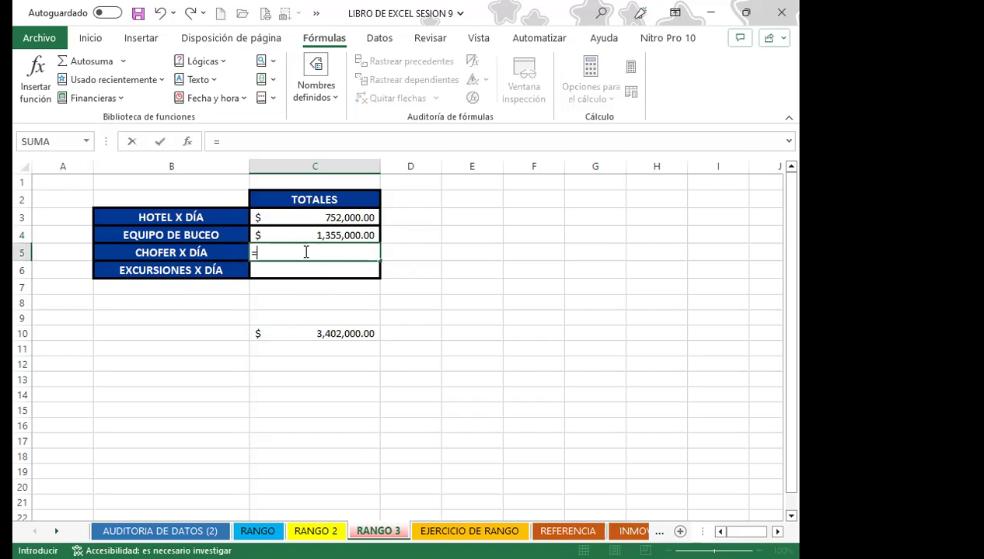
type("TO")
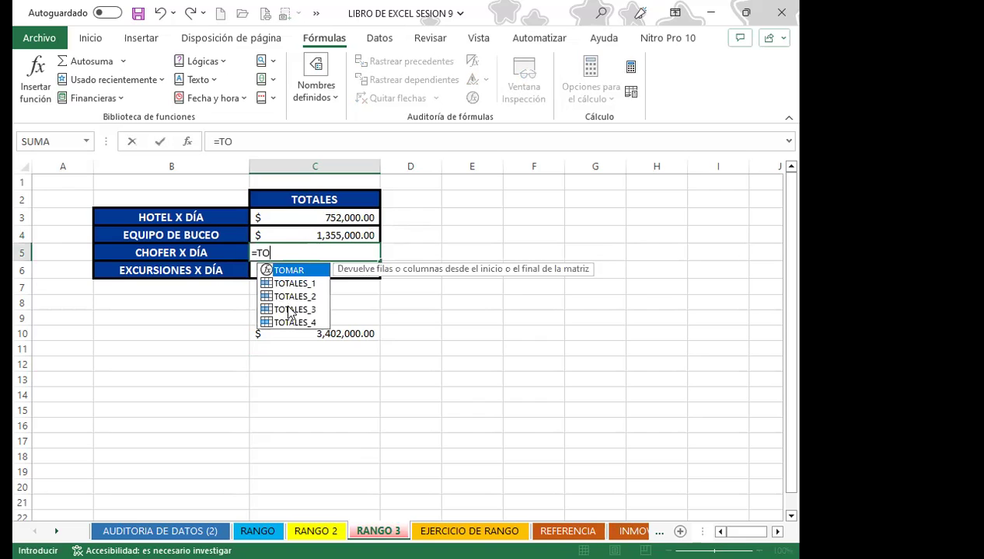
key("Down")
key("Down")
key("Down")
key("Tab")
key("Return")
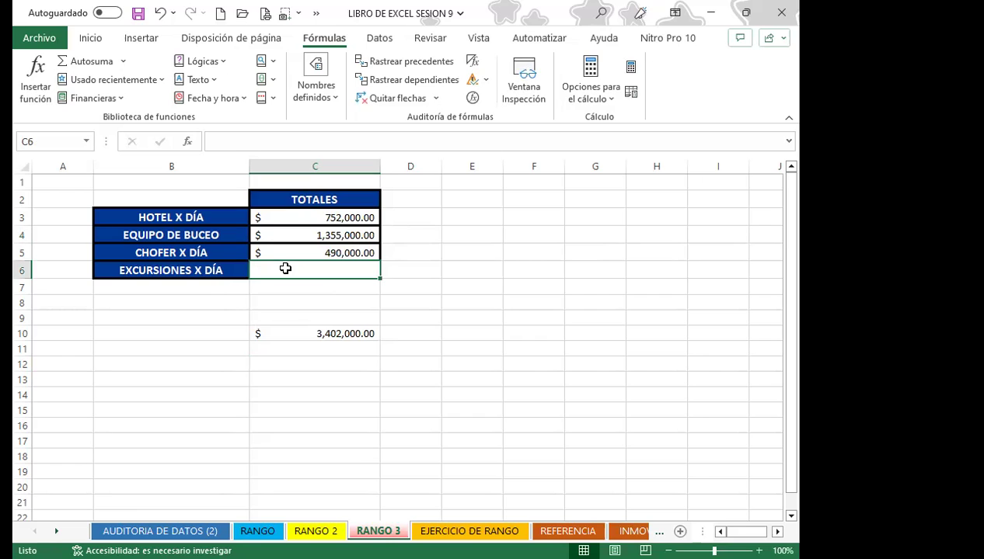
Step: Enter =TOTALES_4 in C6 so excursions show $ 805,000.00
type("=TO")
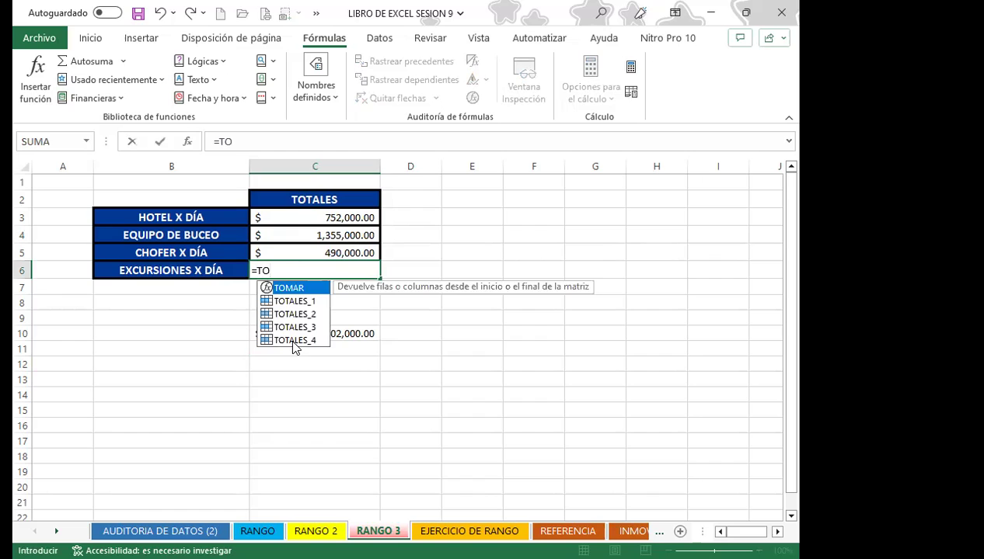
left_click(291, 341)
key("Tab")
key("Return")
left_click(274, 300)
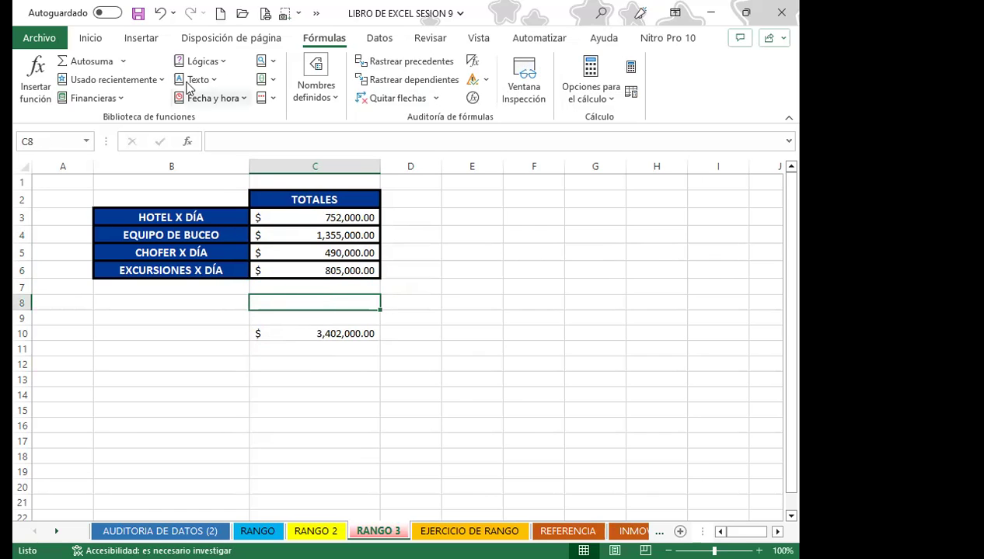
Step: AutoSum C3:C7 into C8 for $ 3,402,000.00, confirming it matches C10
left_click(90, 38)
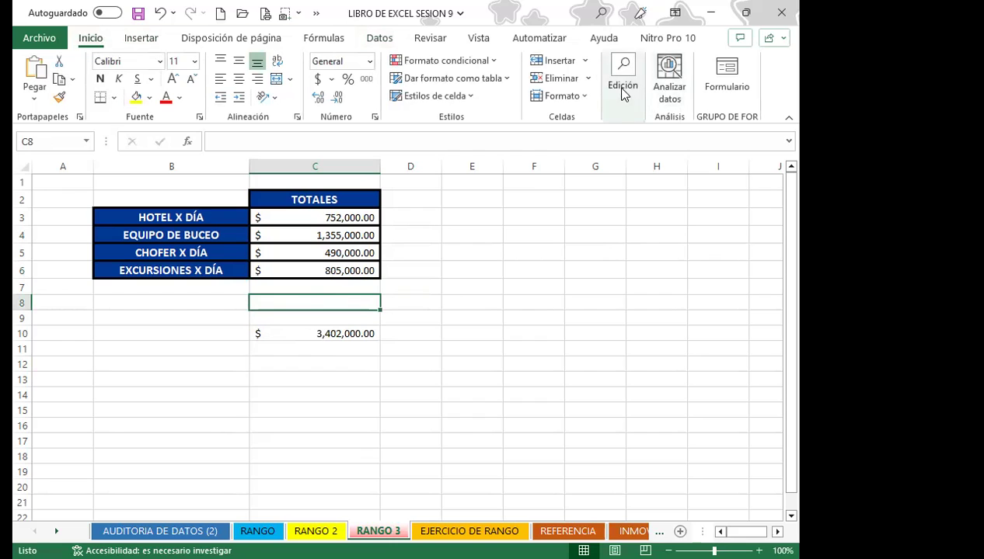
left_click(614, 89)
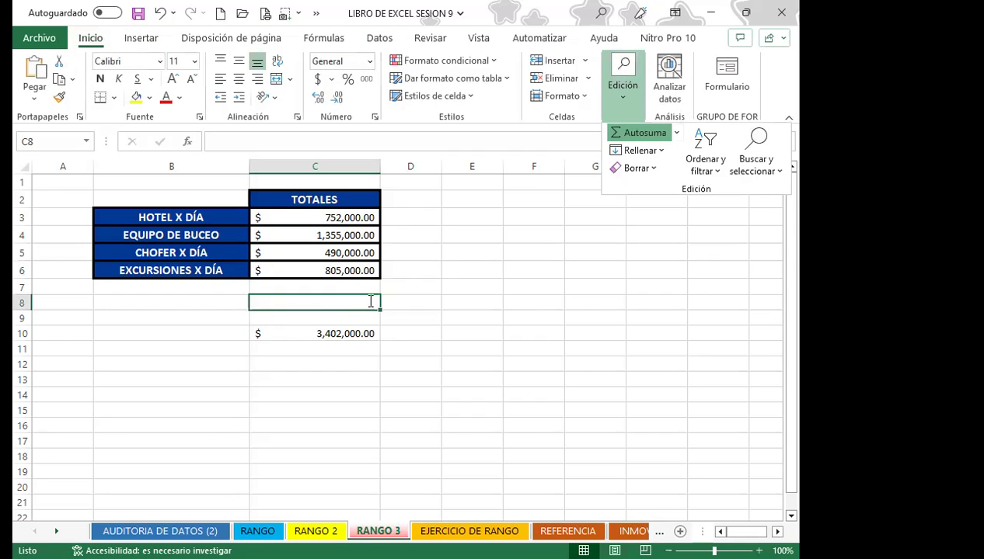
key("Return")
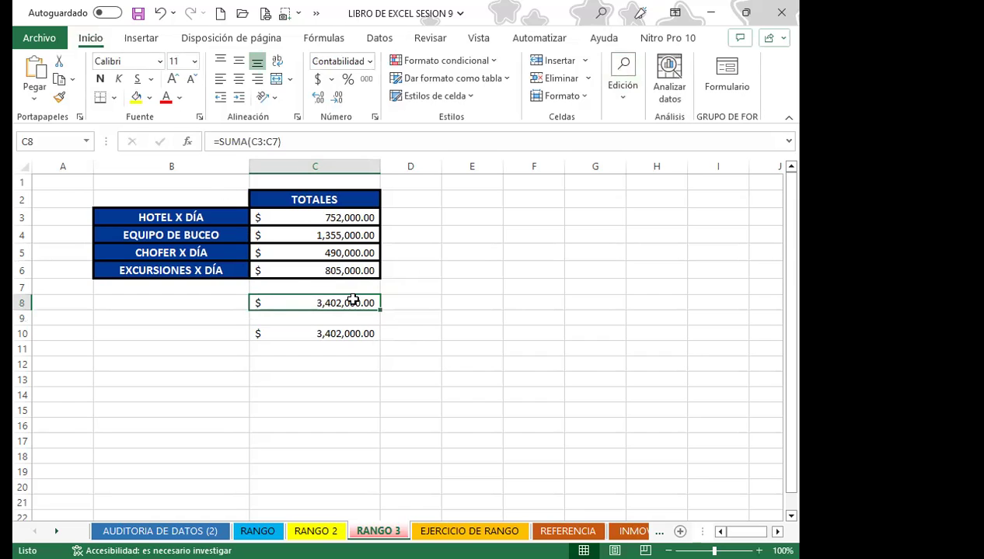
left_click(334, 332)
left_click(334, 304)
left_click(293, 141)
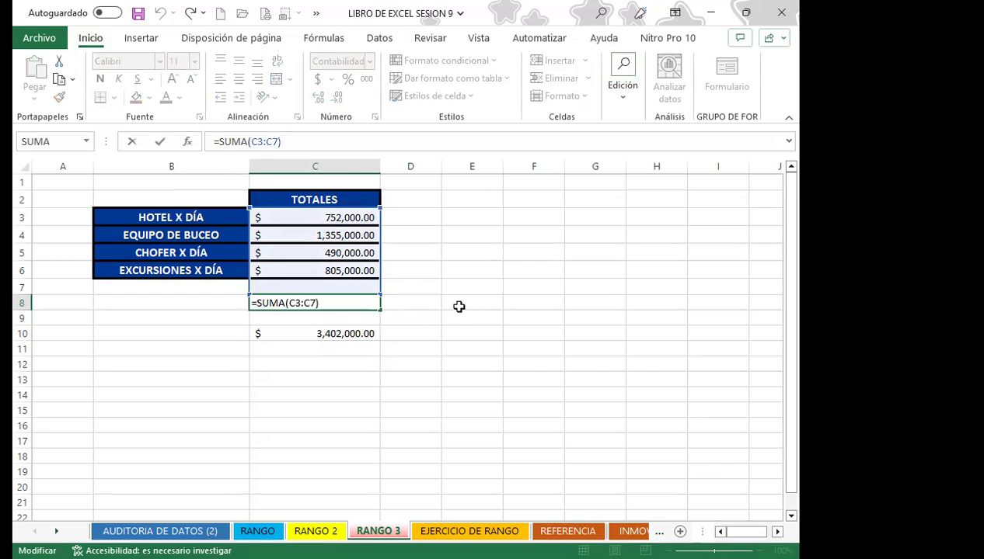
key("Return")
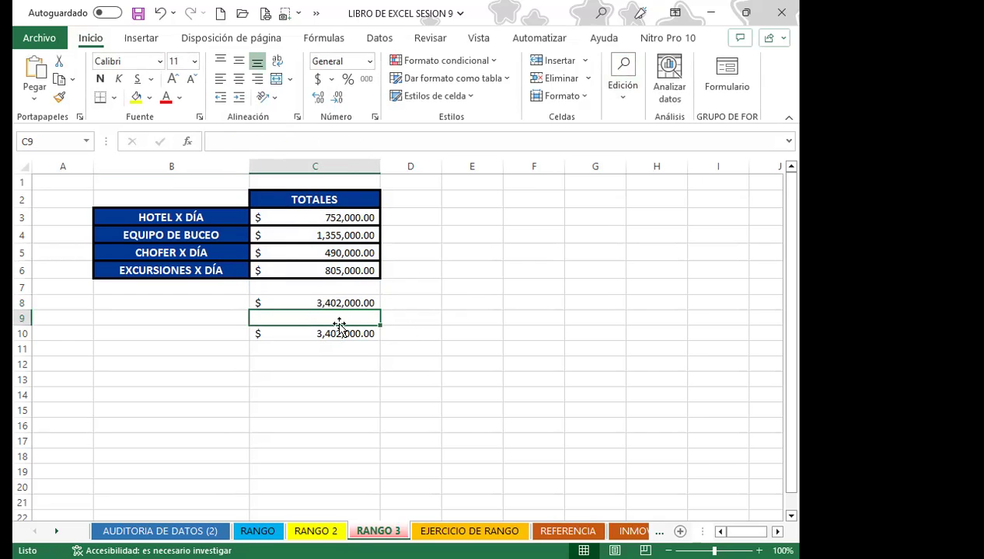
left_click(362, 305)
left_click(353, 334)
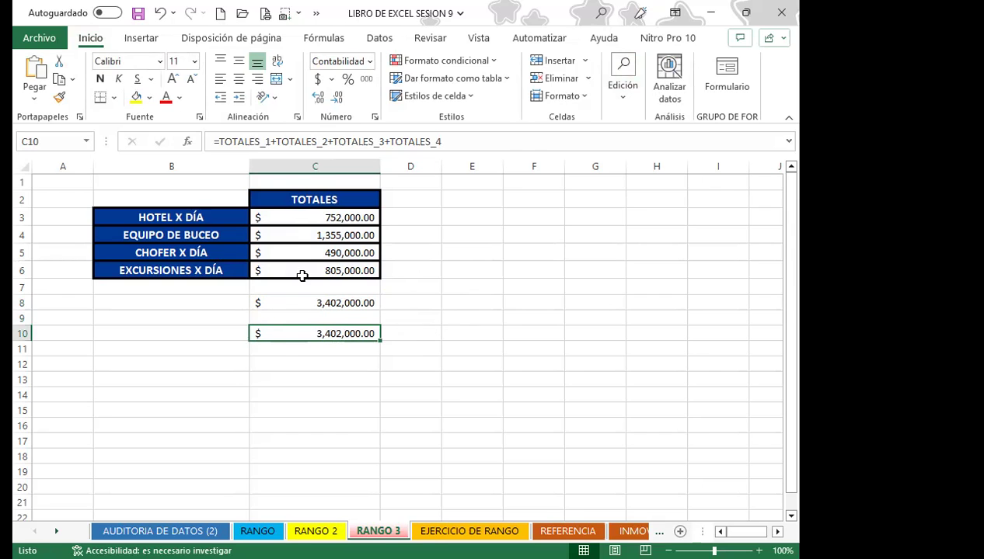
left_click(295, 304)
left_click(298, 330)
left_click(400, 348)
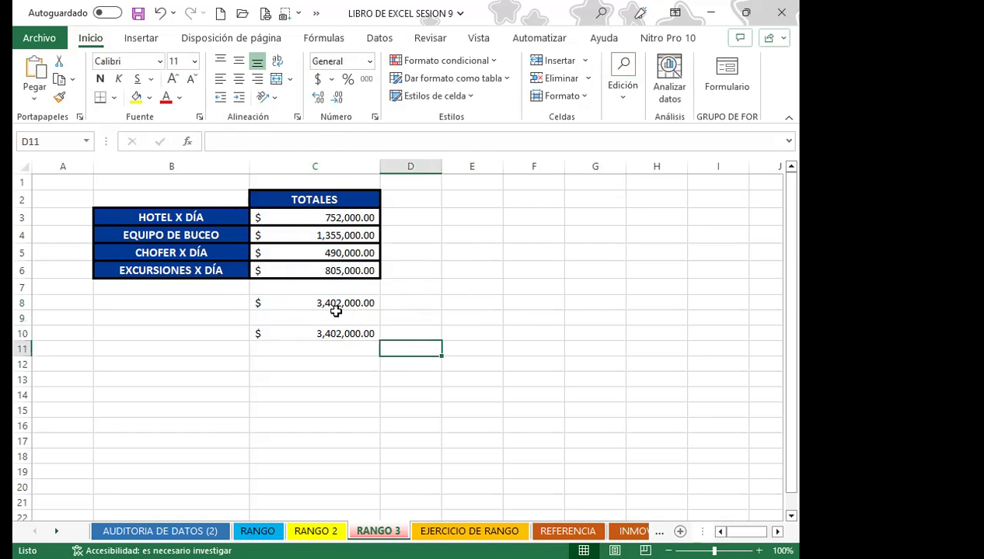
left_click(287, 299)
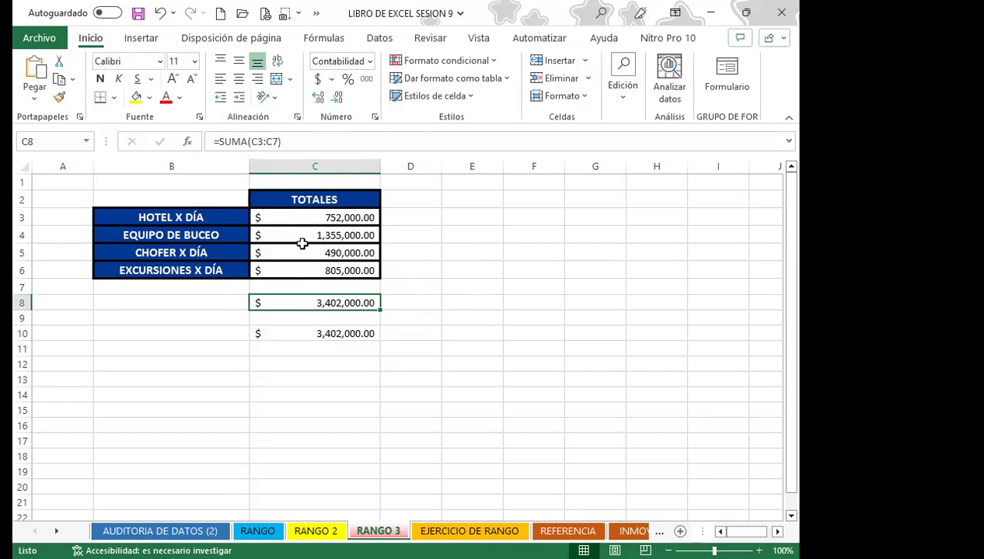
left_click(293, 335)
left_click(292, 304)
left_click(292, 333)
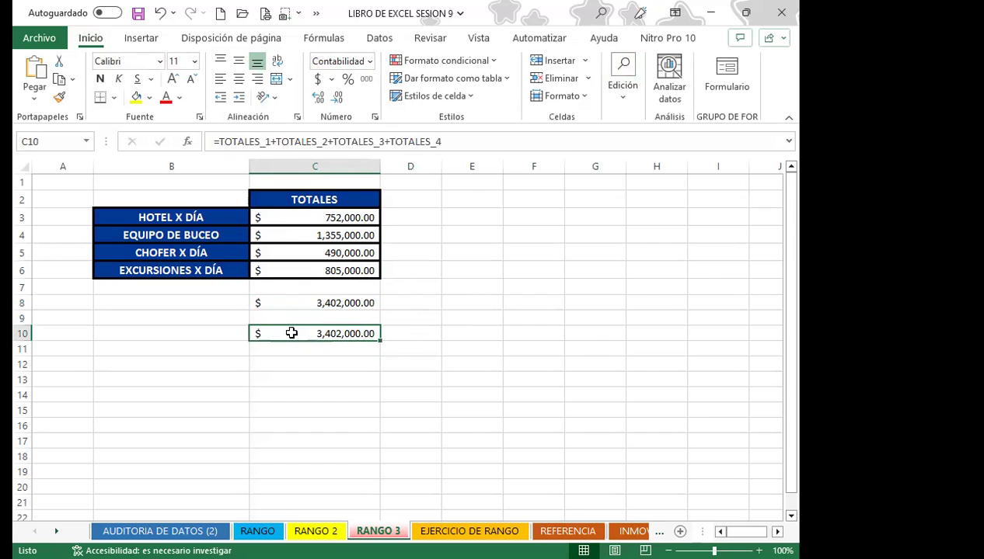
left_click(285, 304)
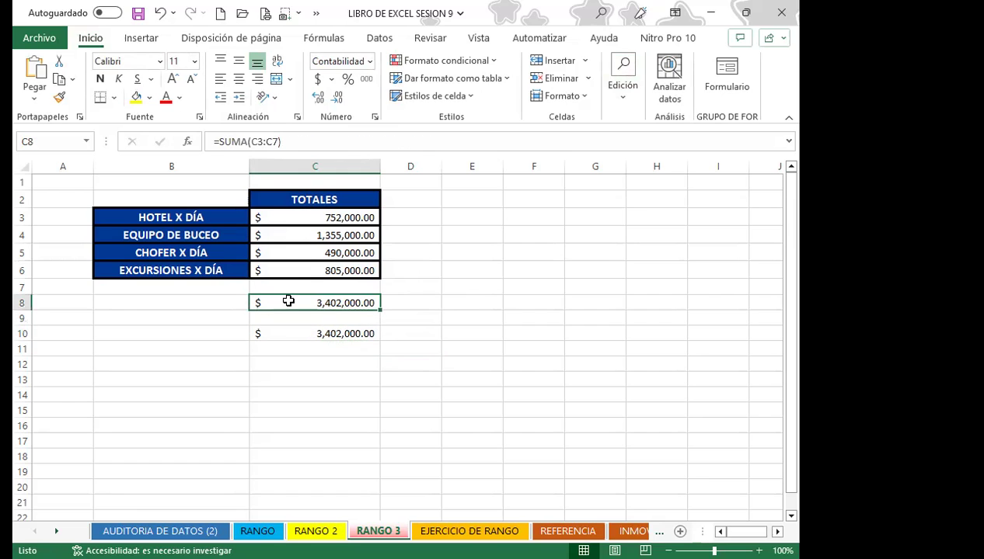
left_click(286, 334)
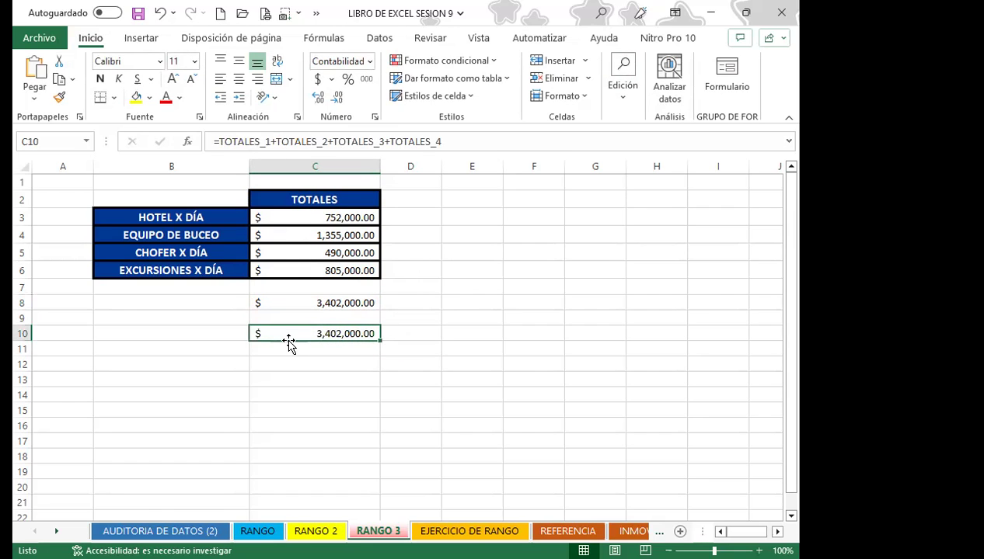
left_click(302, 306)
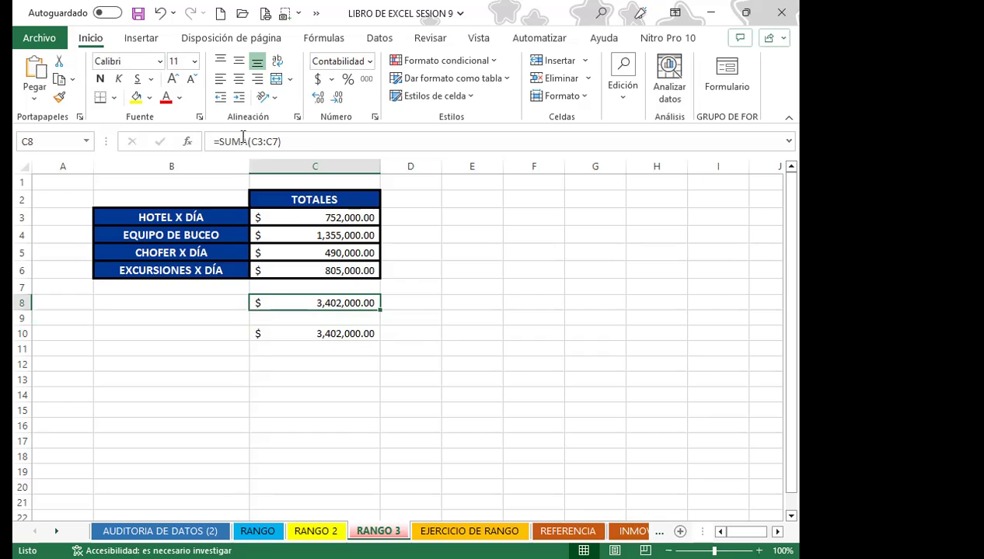
left_click(296, 334)
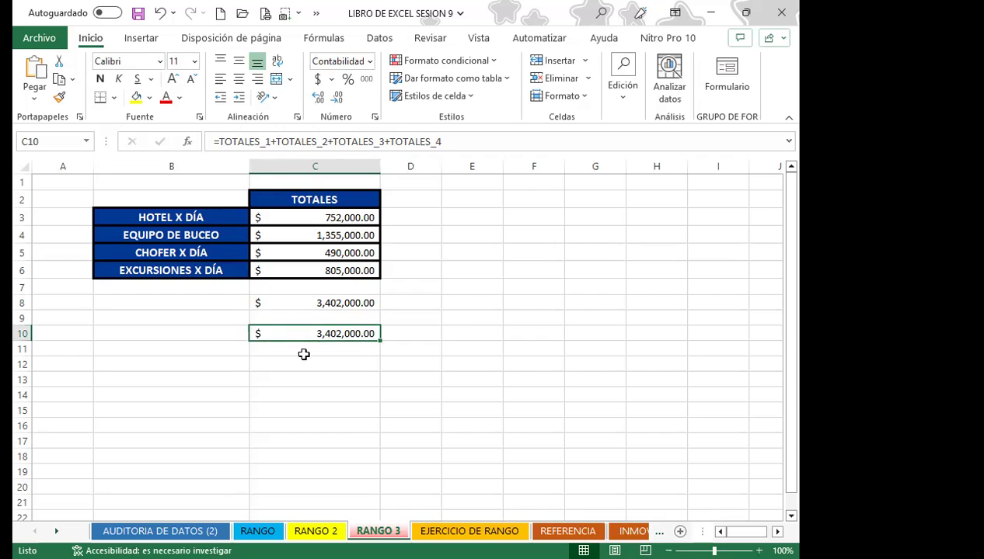
left_click(303, 350)
left_click(309, 319)
left_click(309, 304)
left_click(311, 336)
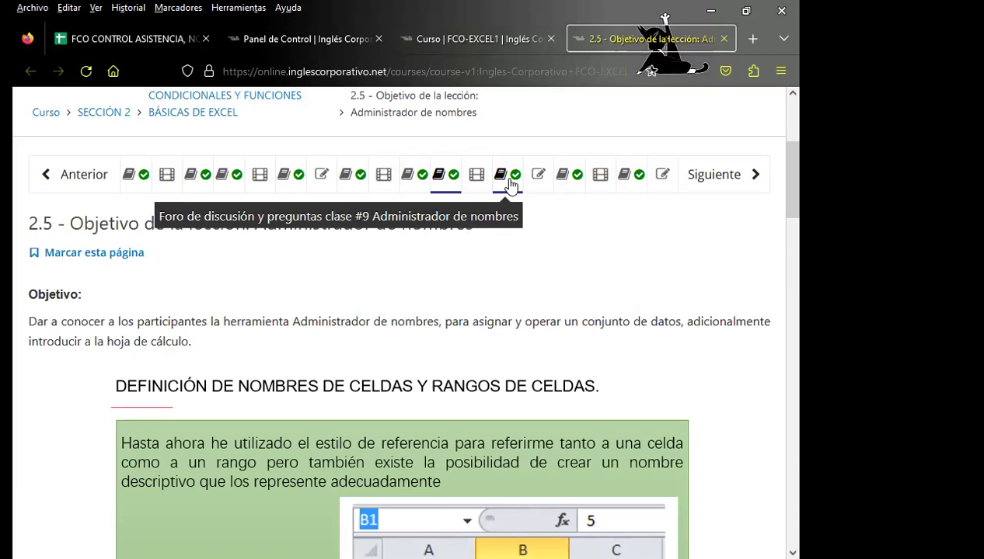
Step: Open the 'Foro de discusión y preguntas clase #9' lesson and scroll through its posts
left_click(505, 175)
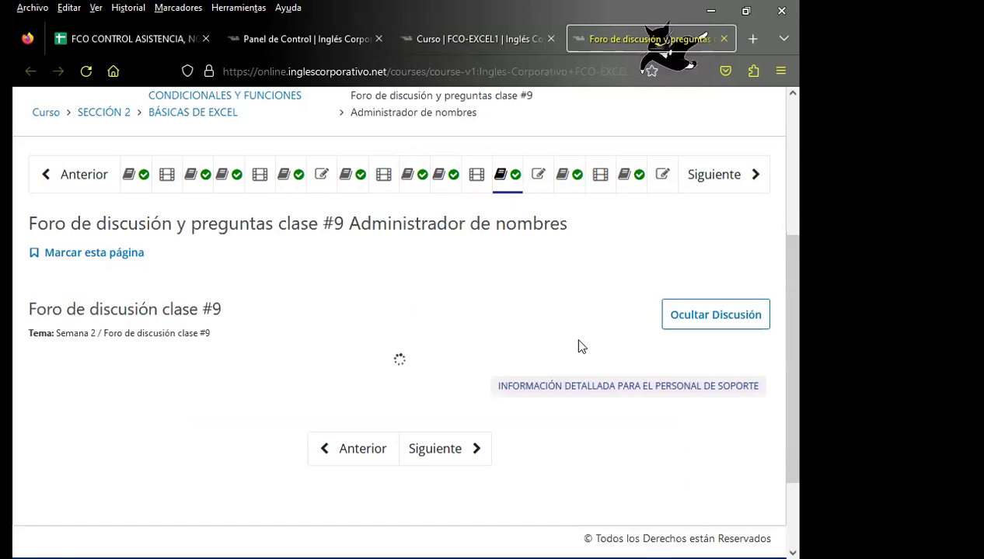
scroll(334, 418, "down", 3)
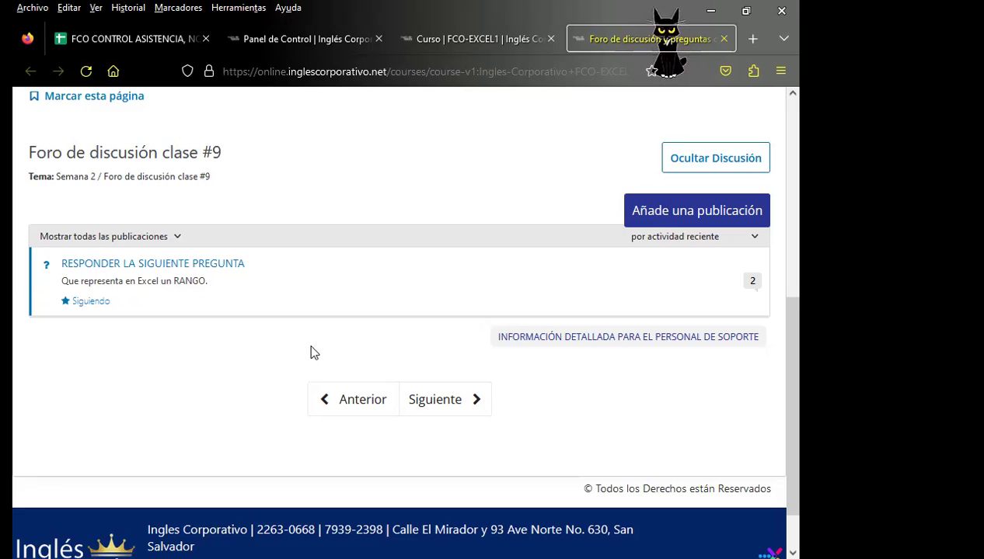
Step: Open the 'RESPONDER LA SIGUIENTE PREGUNTA' thread to read both student answers about RANGO
scroll(310, 353, "up", 3)
scroll(409, 351, "down", 3)
scroll(342, 335, "up", 2)
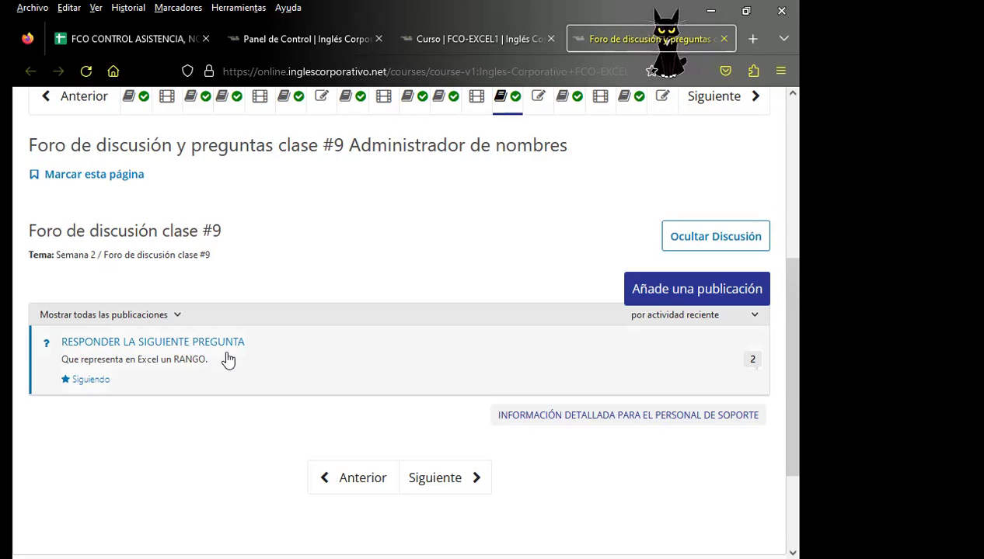
left_click(186, 344)
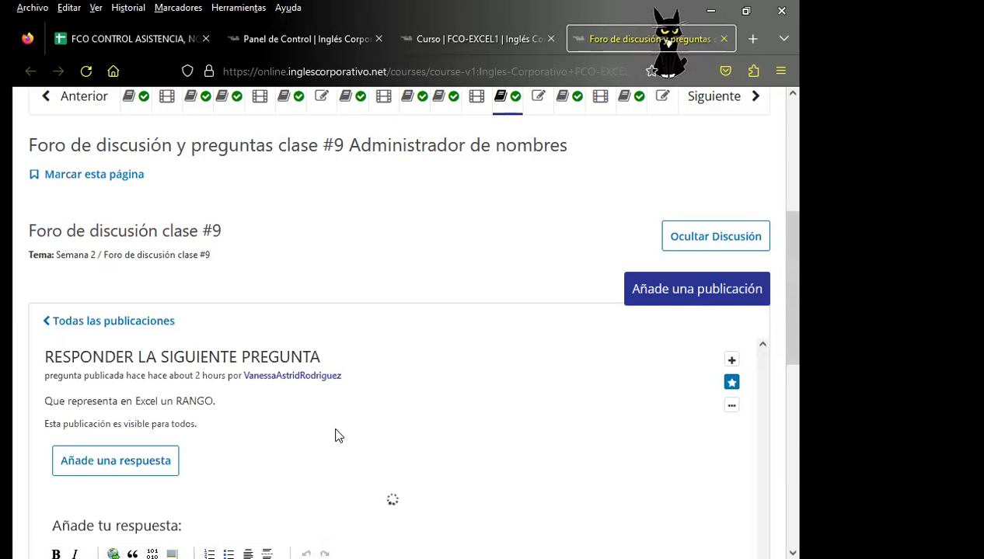
scroll(336, 435, "down", 3)
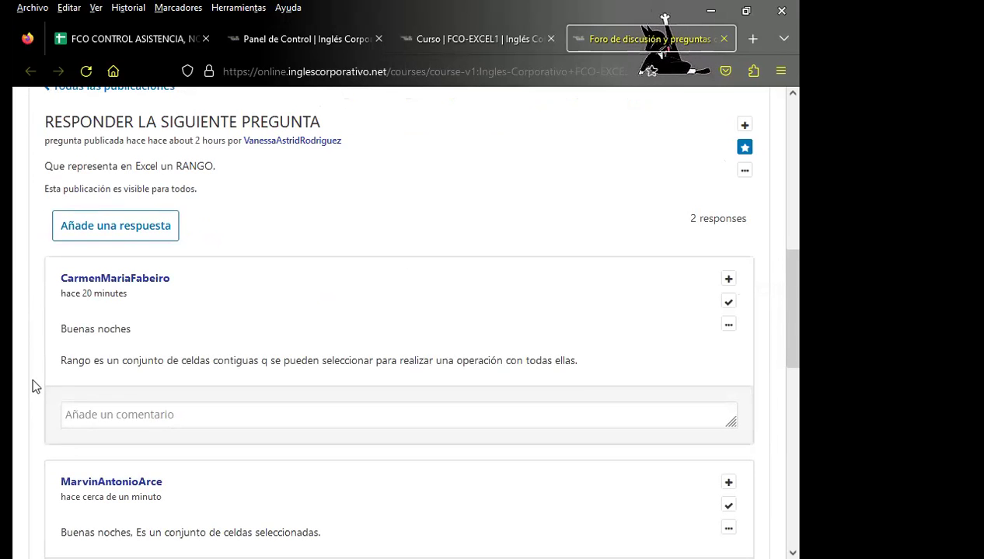
Step: Paste the prepared thank-you message as a comment under the first student's RANGO answer and post it
left_click(99, 413)
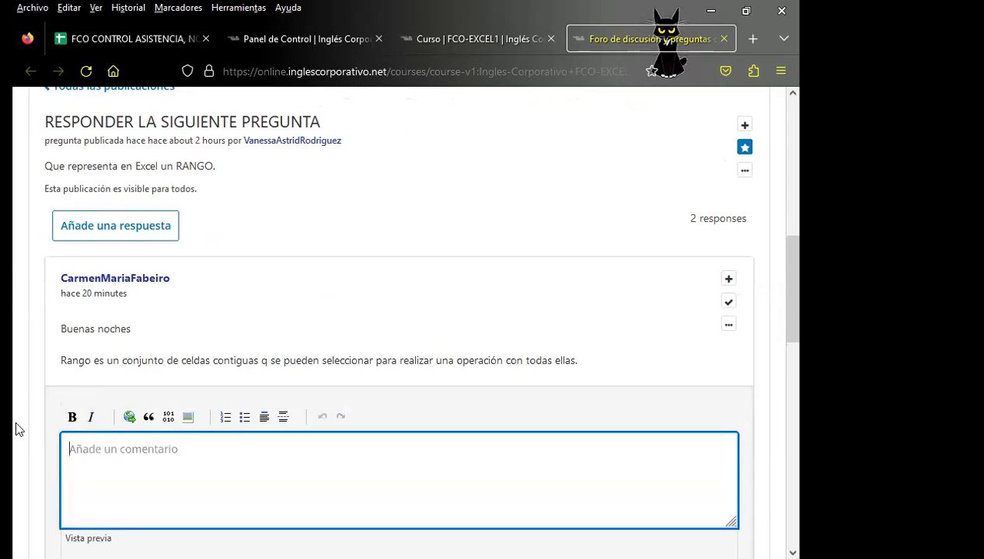
scroll(16, 424, "down", 1)
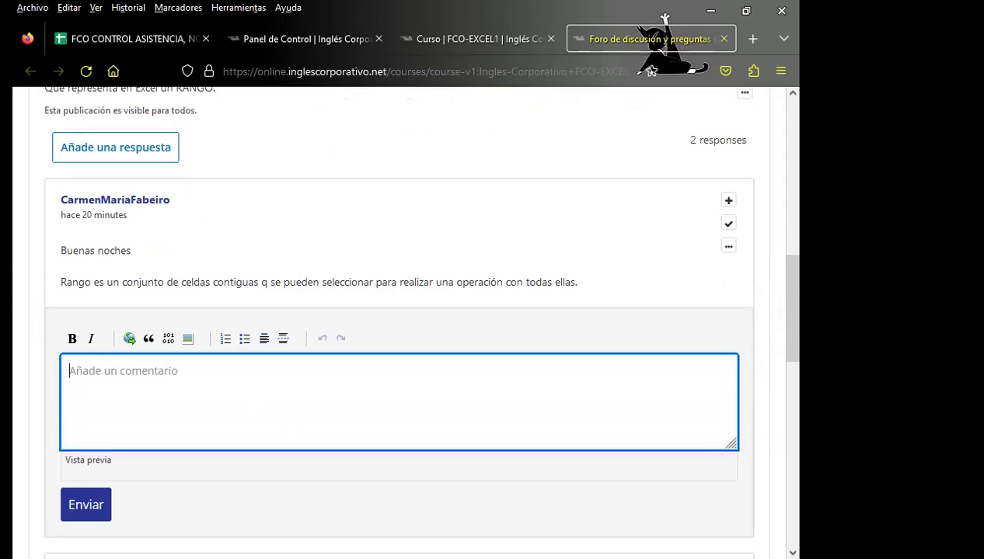
left_click(665, 17)
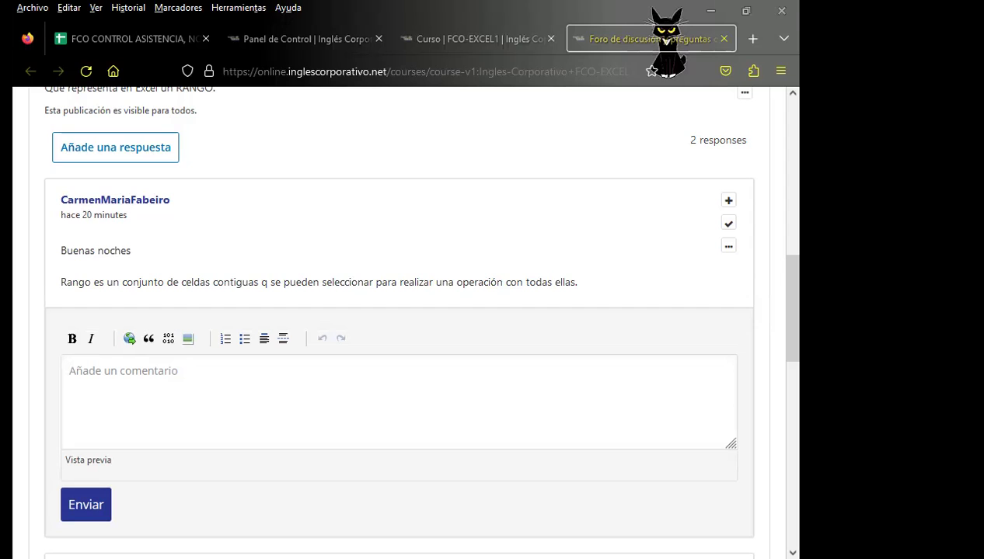
left_click(107, 380)
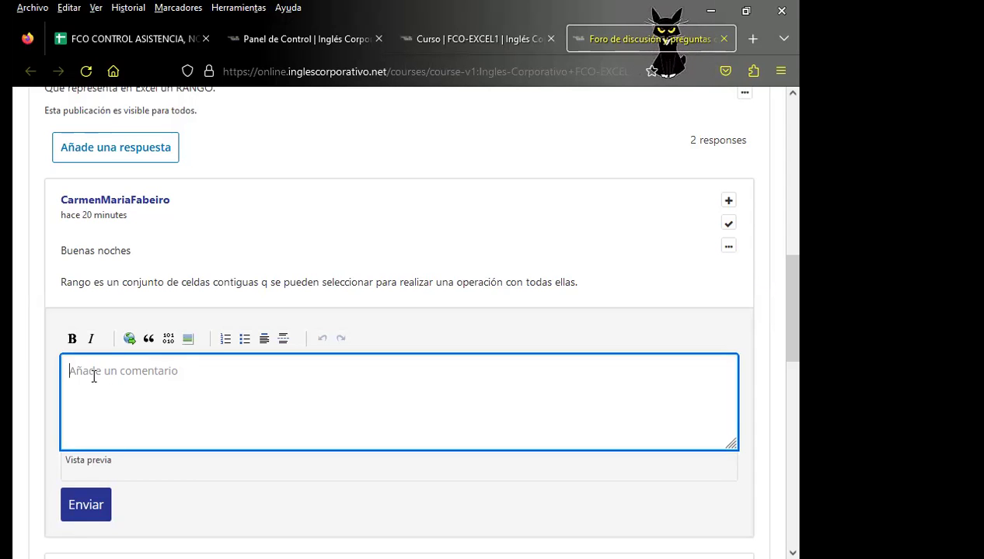
right_click(93, 376)
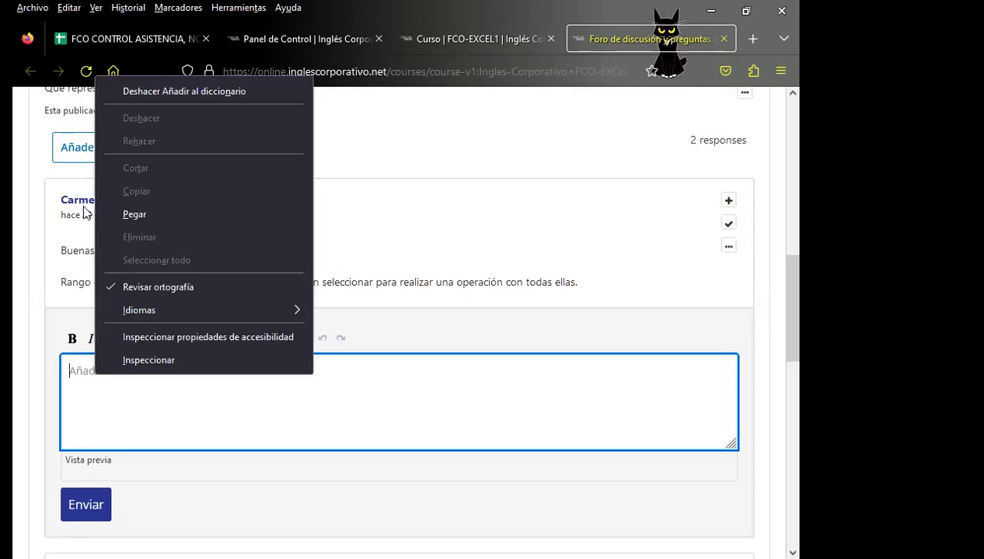
left_click(137, 214)
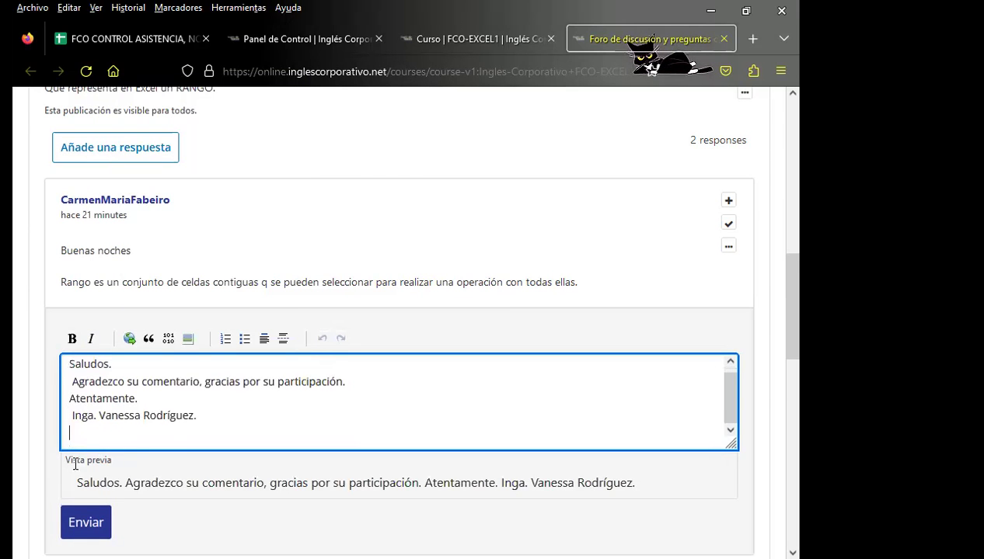
scroll(74, 450, "down", 2)
left_click(76, 378)
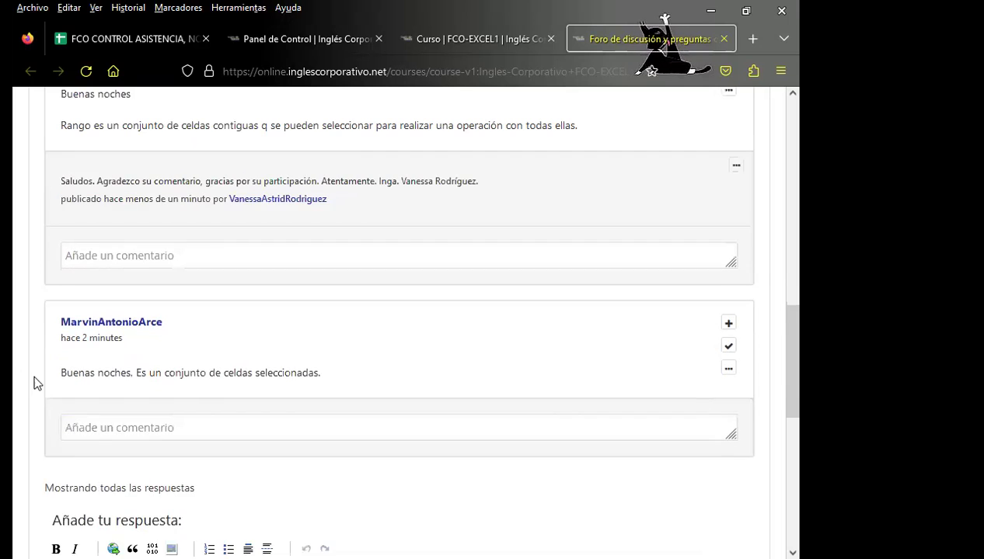
scroll(37, 374, "down", 1)
Step: Paste the thank-you reply under the second answer, with line breaks after 'Saludos.' and 'Atentamente.', and post it
left_click(103, 349)
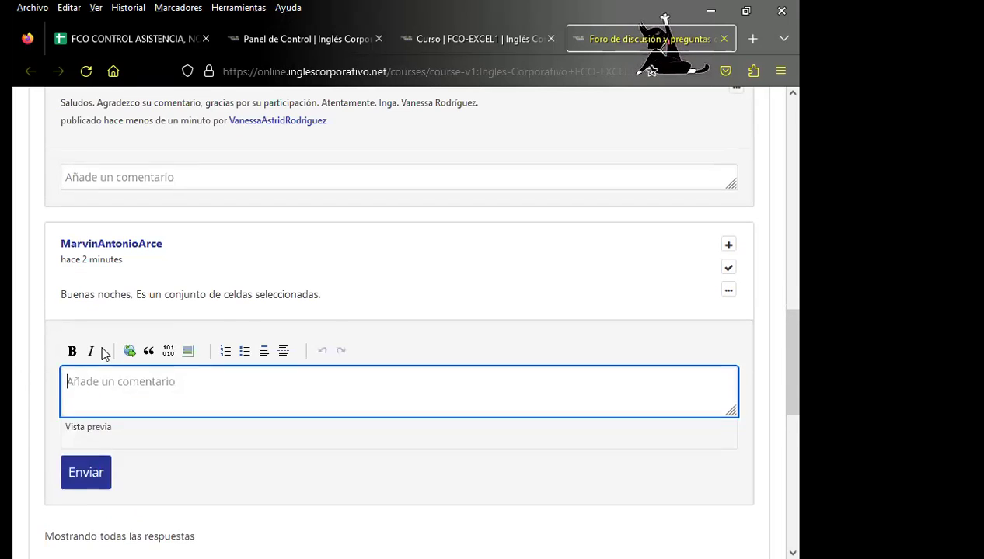
right_click(104, 351)
left_click(77, 382)
left_click(77, 382)
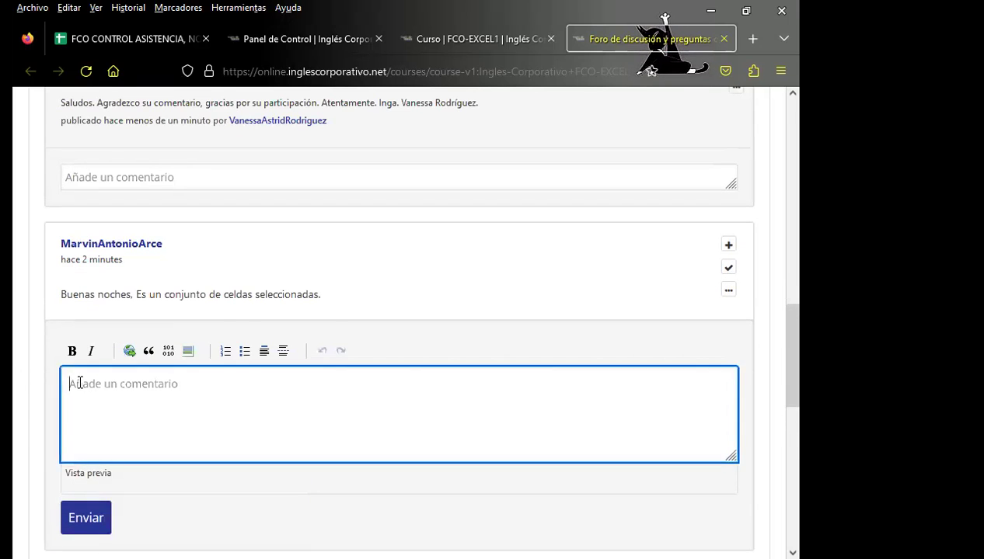
right_click(80, 380)
left_click(117, 219)
scroll(31, 373, "down", 3)
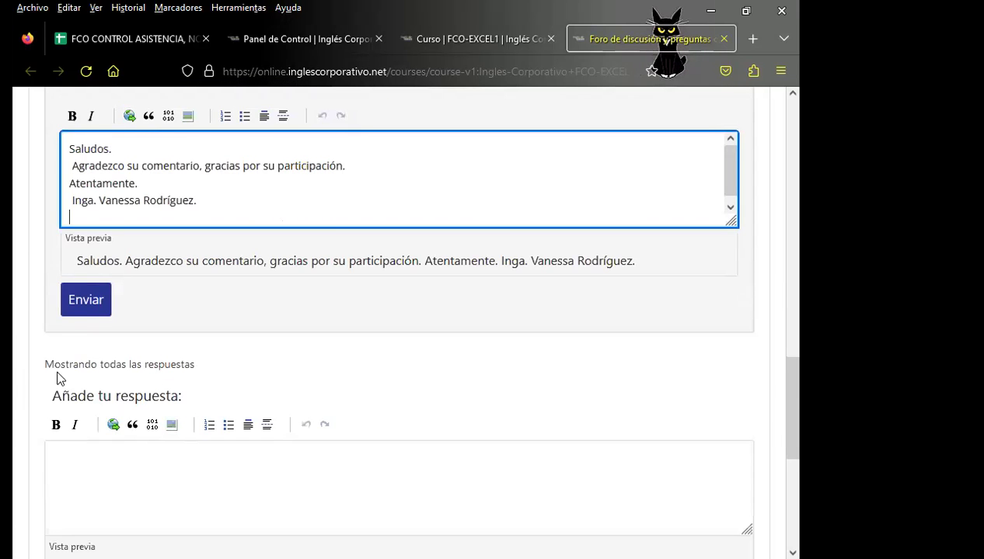
left_click(122, 153)
key("Return")
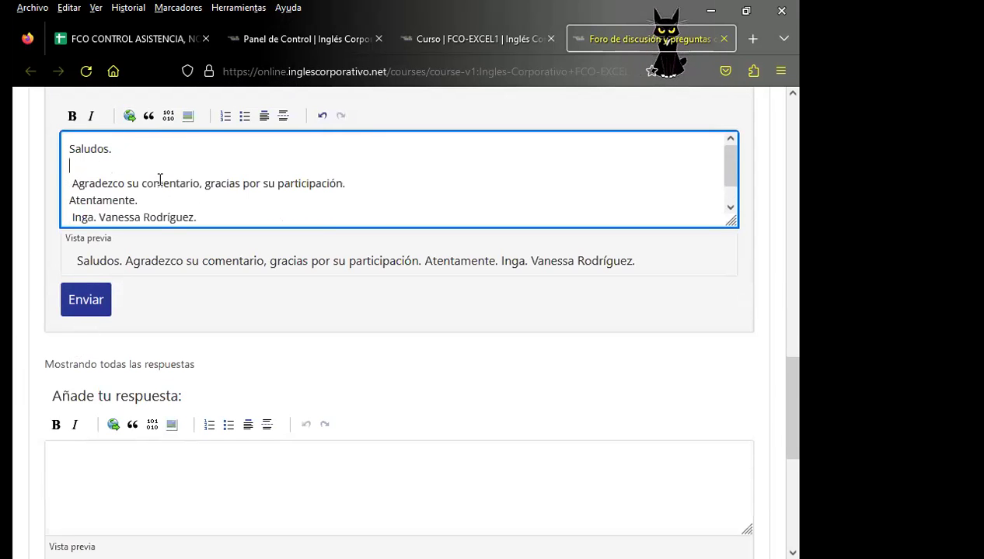
left_click(151, 195)
key("Return")
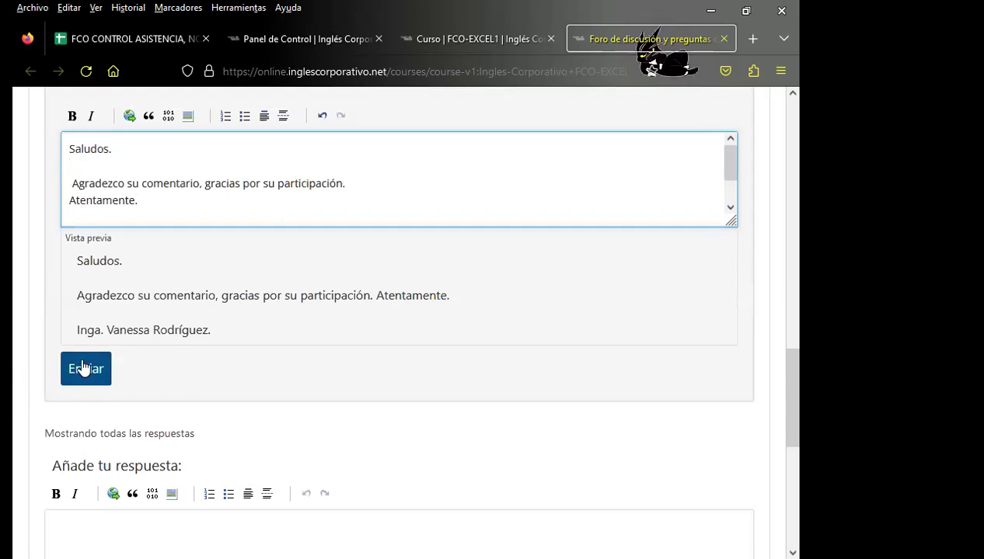
left_click(84, 369)
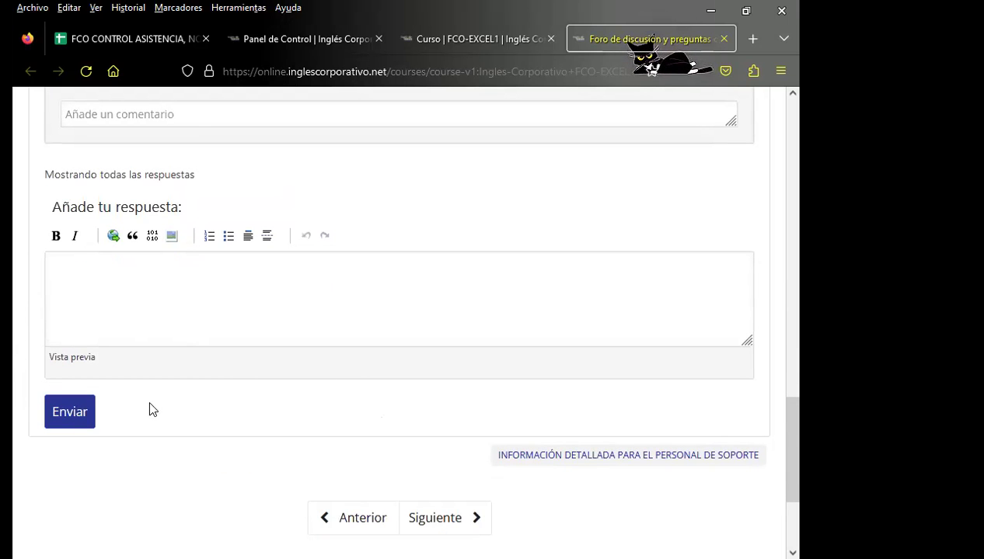
Step: Switch to the FCO CONTROL ASISTENCIA attendance spreadsheet
scroll(290, 365, "up", 5)
scroll(404, 377, "up", 5)
scroll(405, 376, "up", 10)
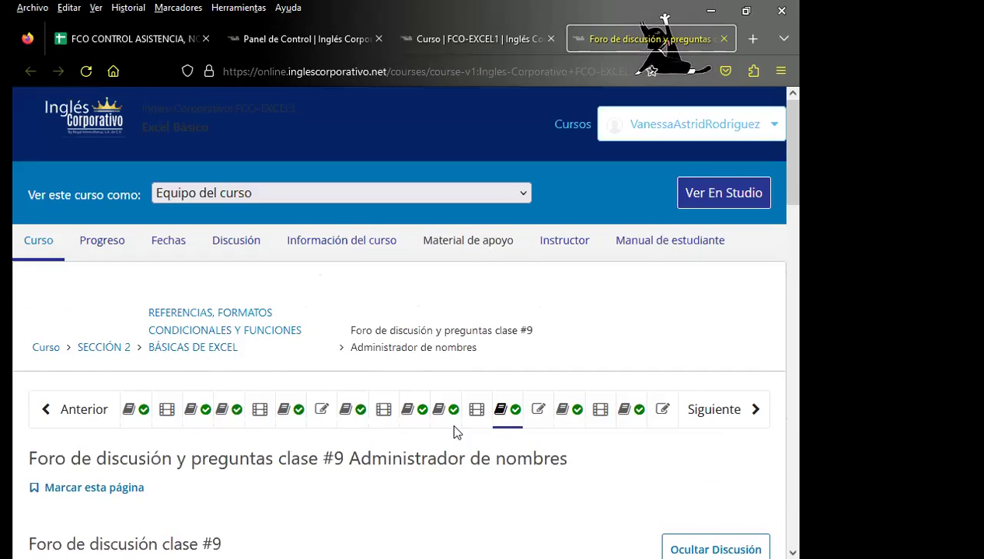
scroll(386, 484, "down", 3)
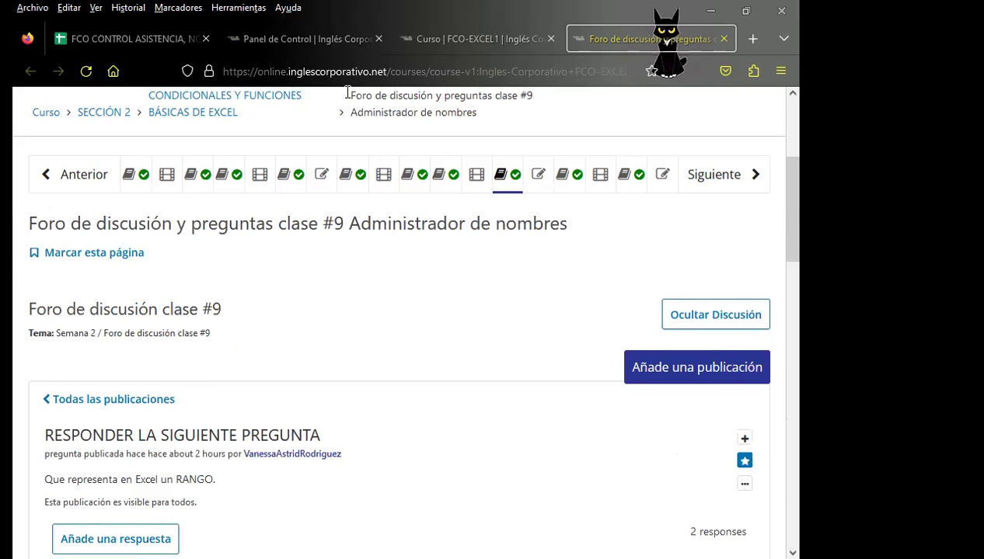
left_click(110, 40)
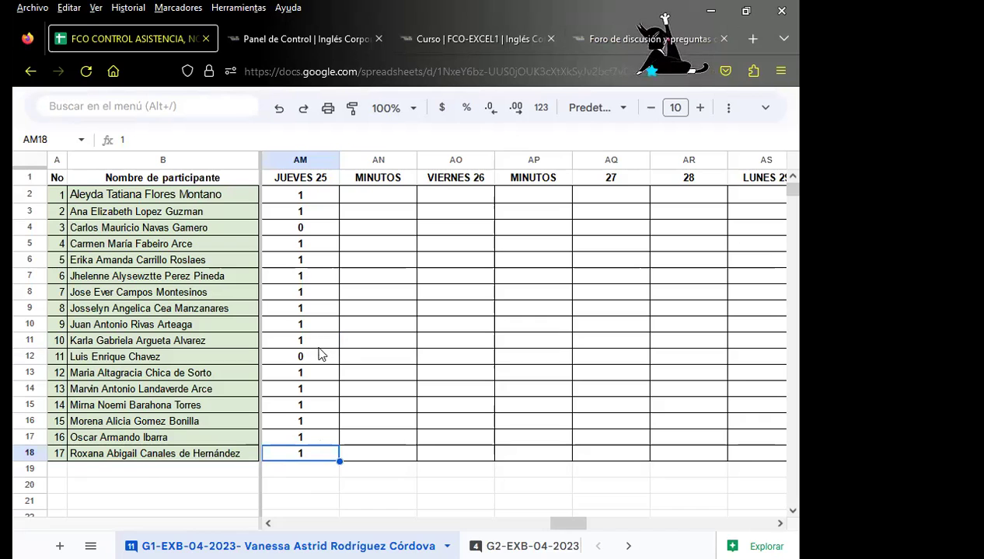
Step: Check the 0 marks in AM4 and AM12, the empty MINUTOS cell AN11, and row 11's participant details
left_click(311, 227)
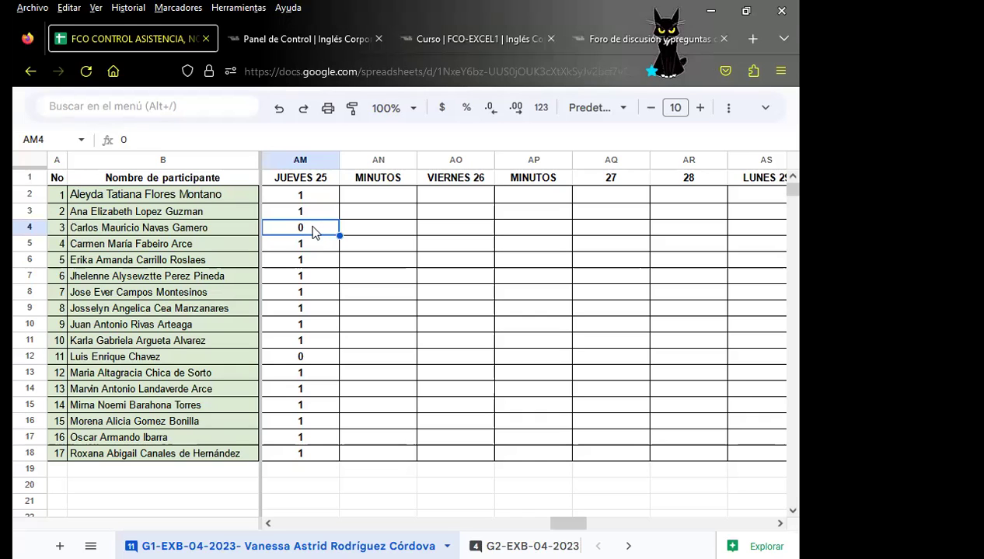
left_click(306, 358)
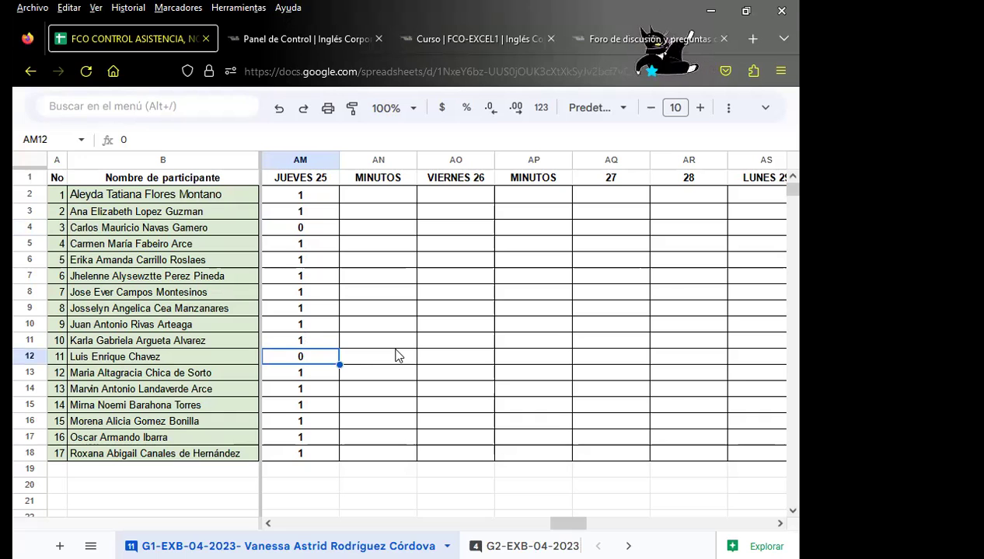
left_click(388, 343)
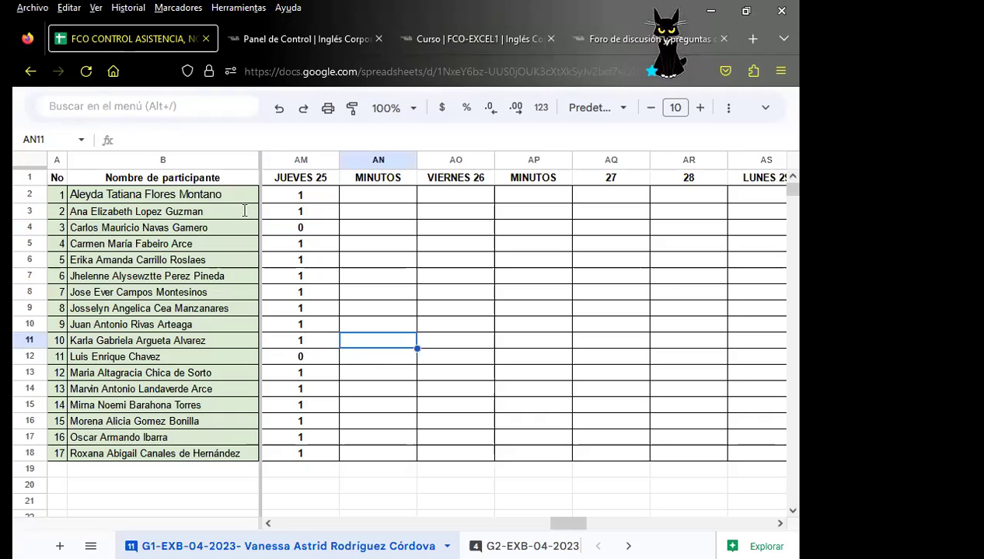
left_click_drag(254, 342, 283, 344)
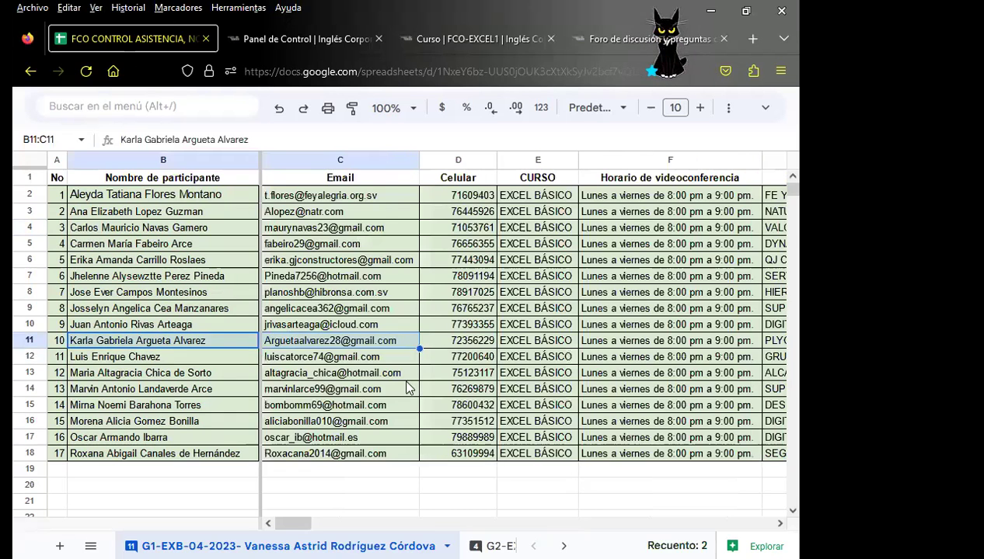
Step: Scroll back to column AM and return to the Foro de discusión forum tab
mouse_move(284, 526)
left_mouse_down()
mouse_move(606, 529)
mouse_move(564, 529)
left_mouse_up()
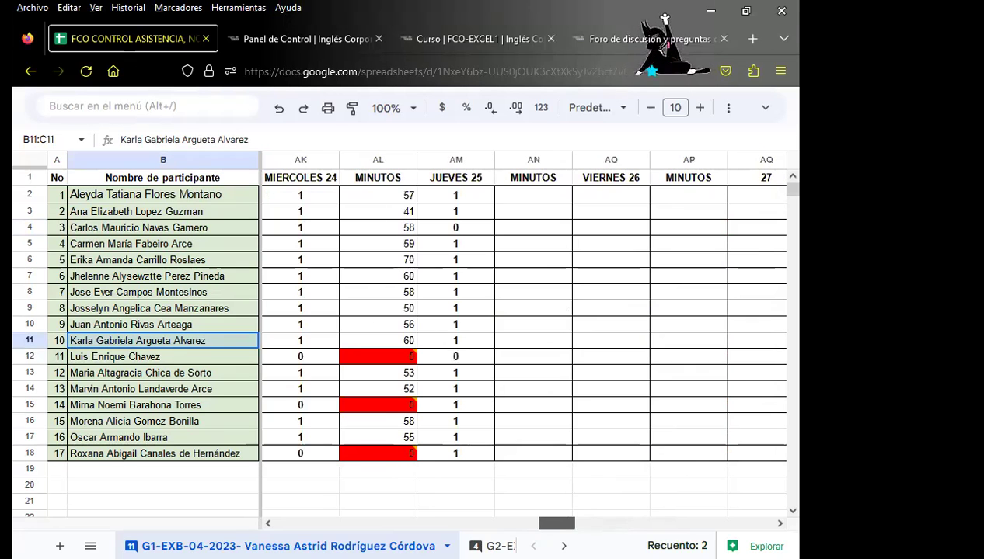
left_click(780, 524)
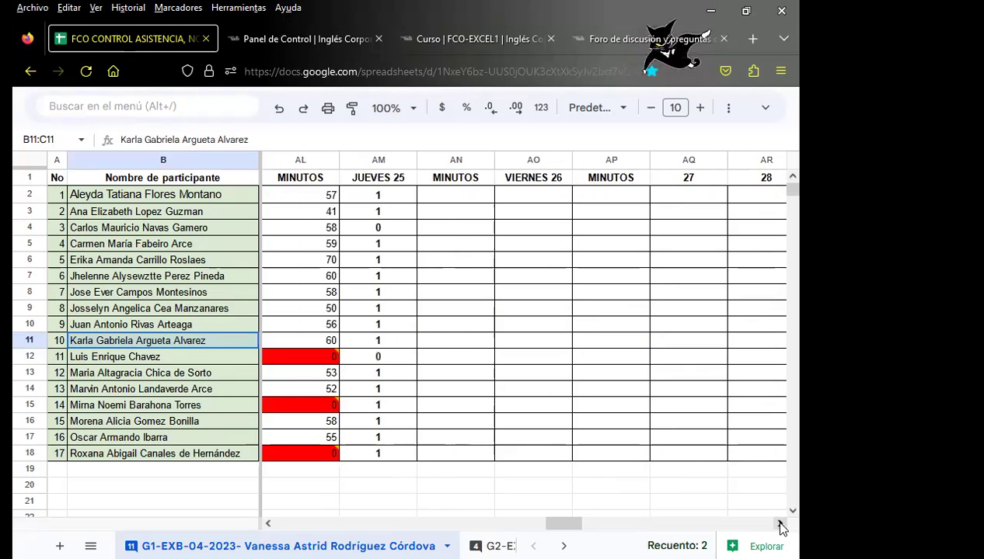
left_click(780, 523)
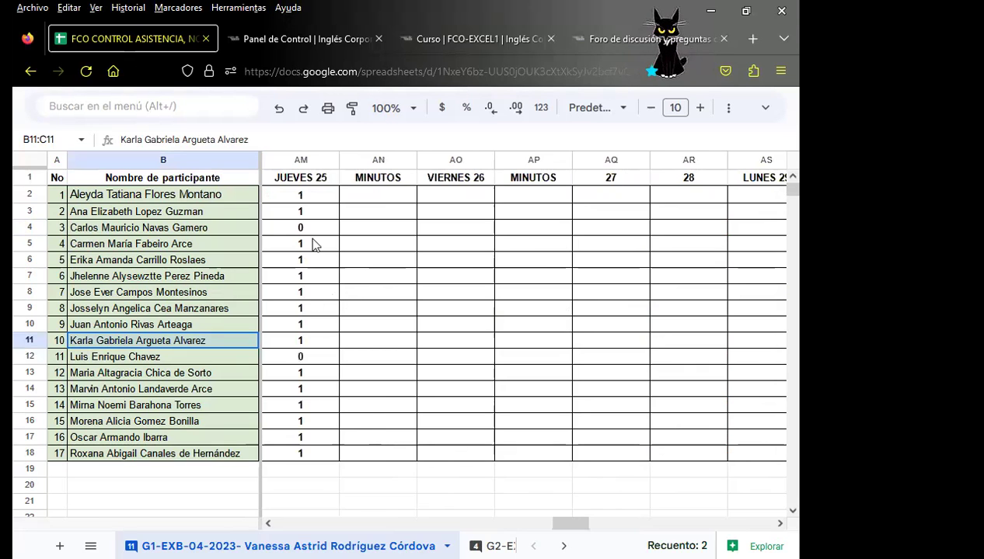
left_click(595, 28)
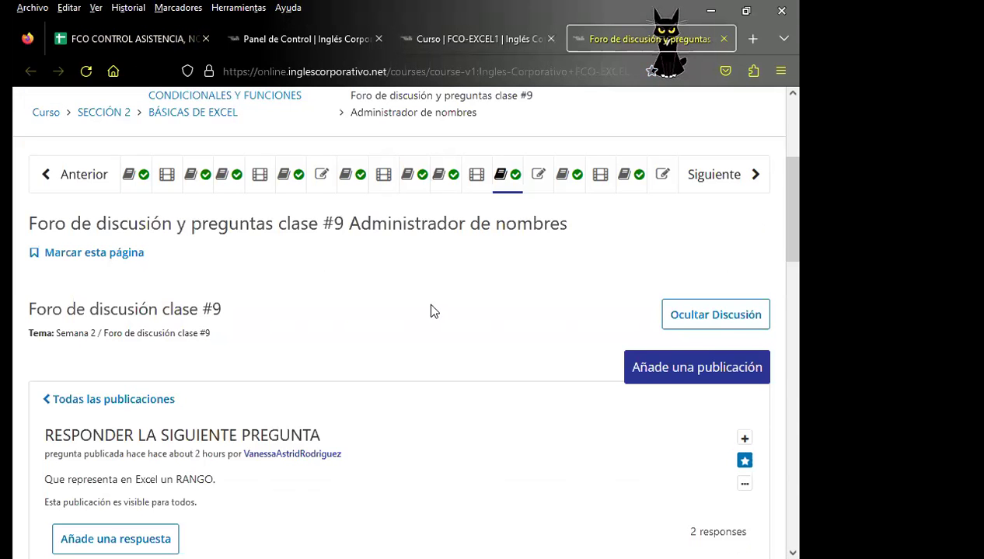
Step: Reopen the RESPONDER LA SIGUIENTE PREGUNTA thread about RANGO from the forum list
scroll(430, 342, "down", 2)
scroll(394, 365, "down", 3)
scroll(400, 330, "up", 5)
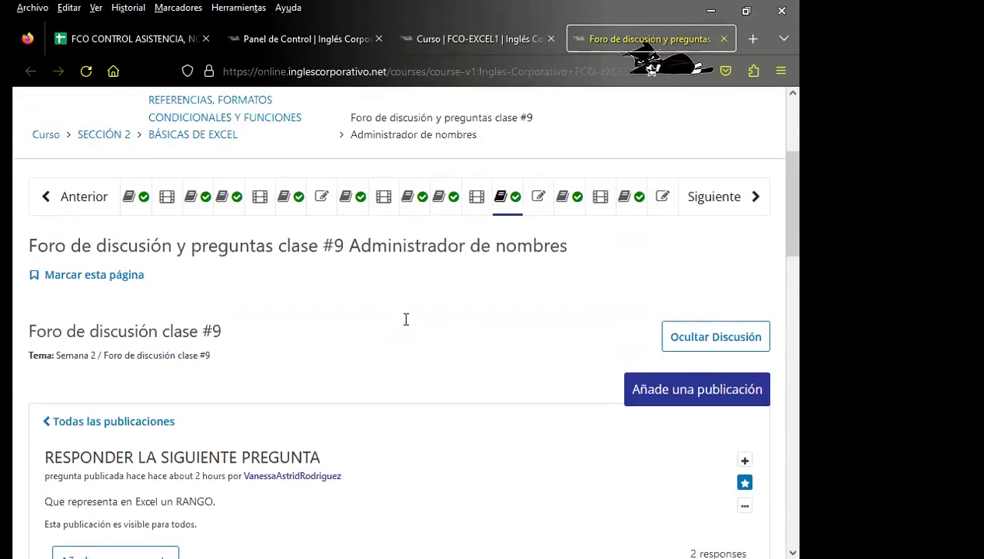
scroll(406, 319, "up", 2)
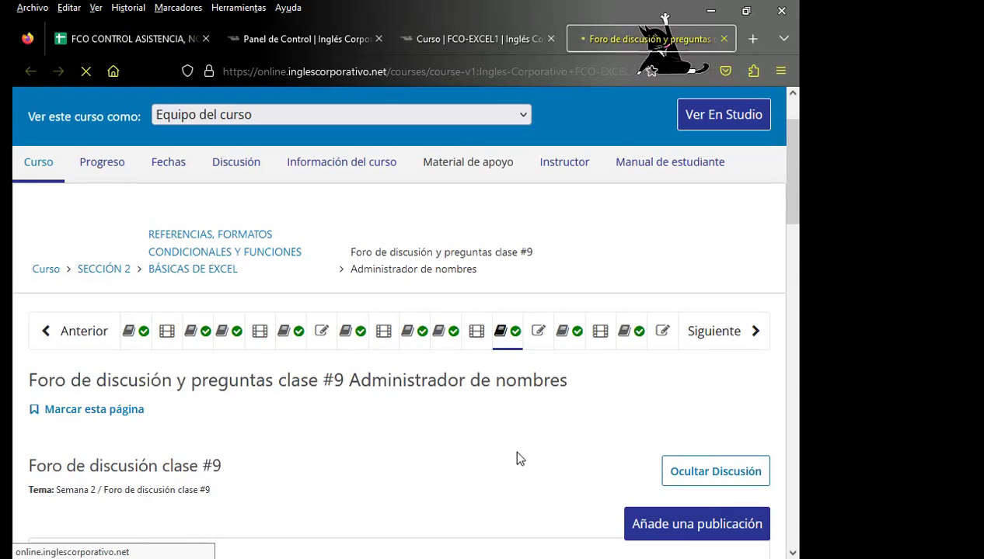
scroll(412, 420, "down", 3)
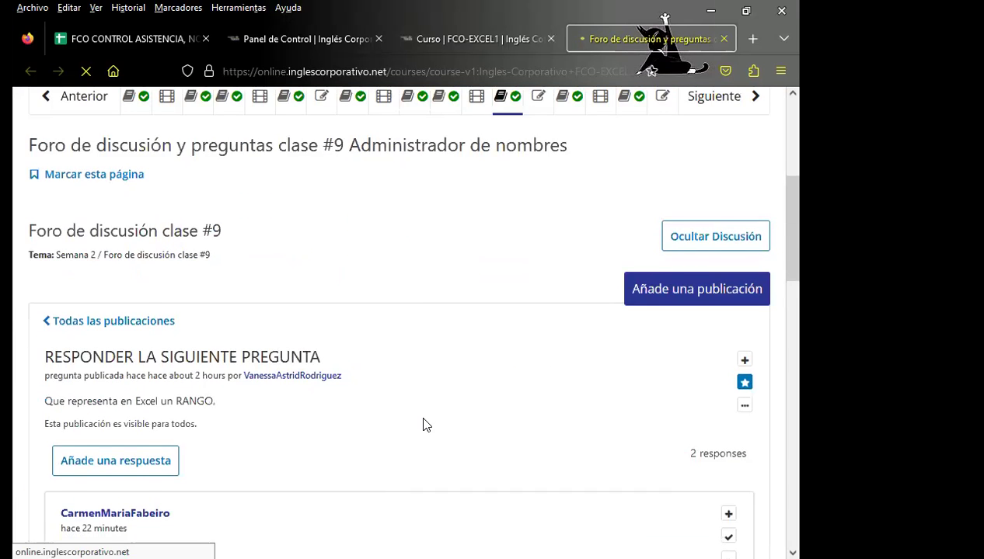
scroll(423, 425, "down", 2)
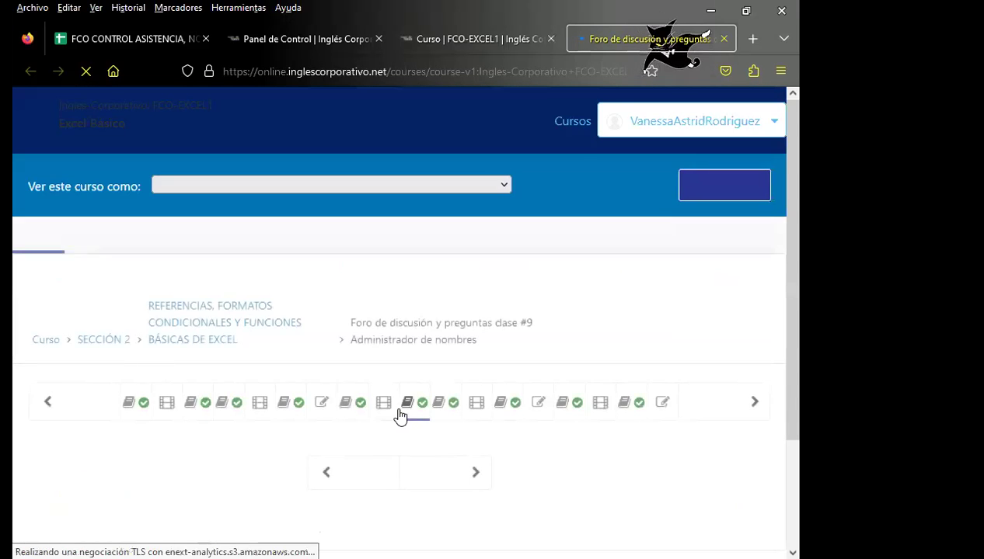
scroll(401, 418, "down", 2)
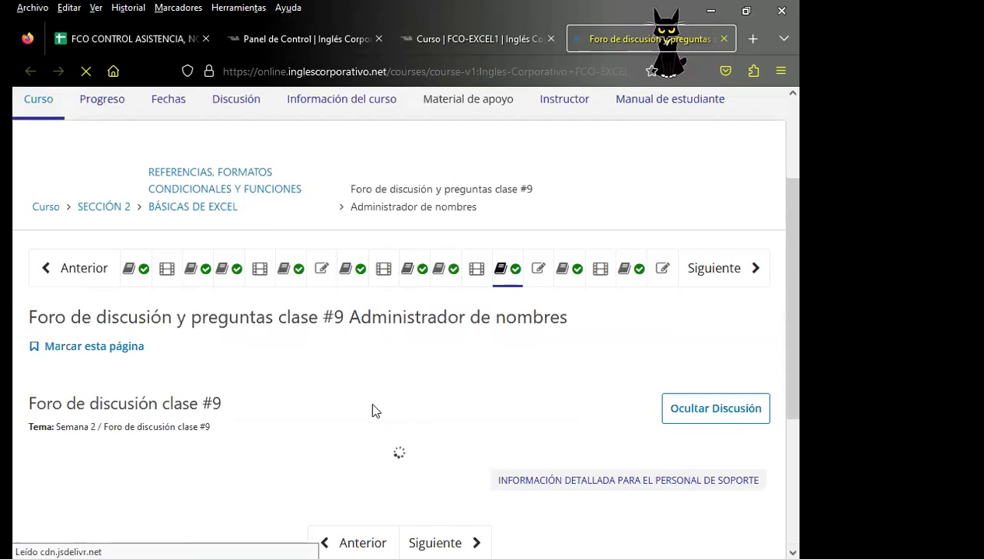
scroll(373, 410, "down", 3)
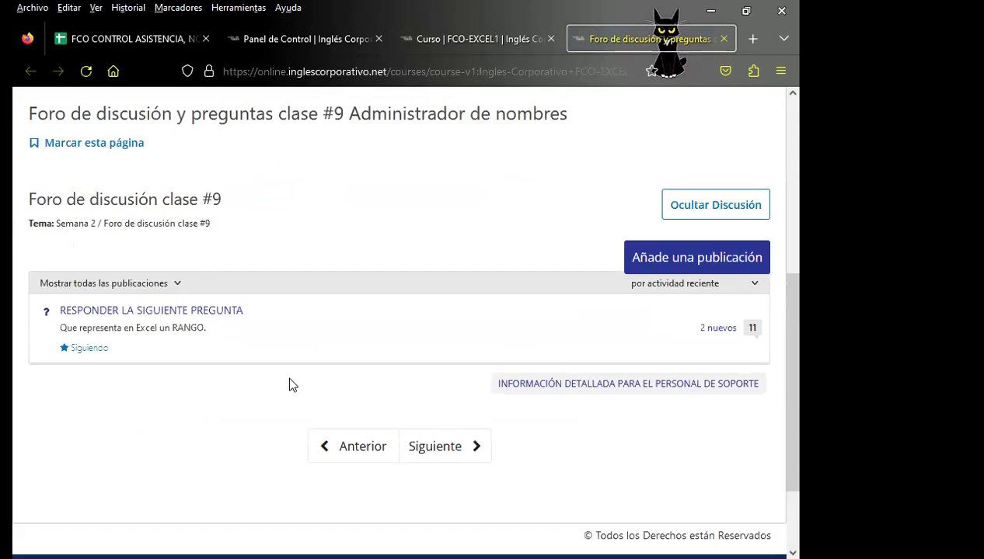
left_click(129, 310)
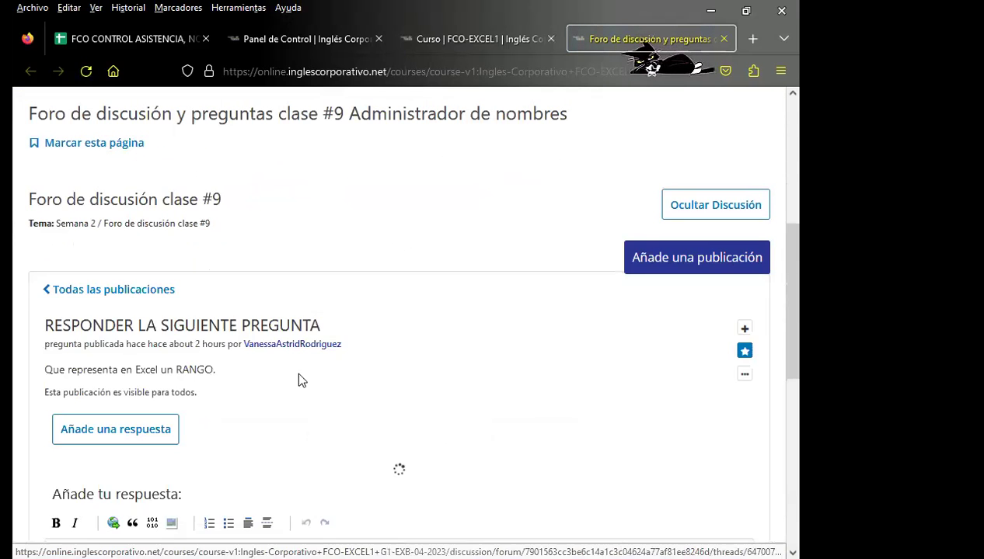
Step: Start an empty comment under the third student's answer, which has no instructor reply yet
scroll(246, 466, "down", 2)
scroll(165, 433, "down", 3)
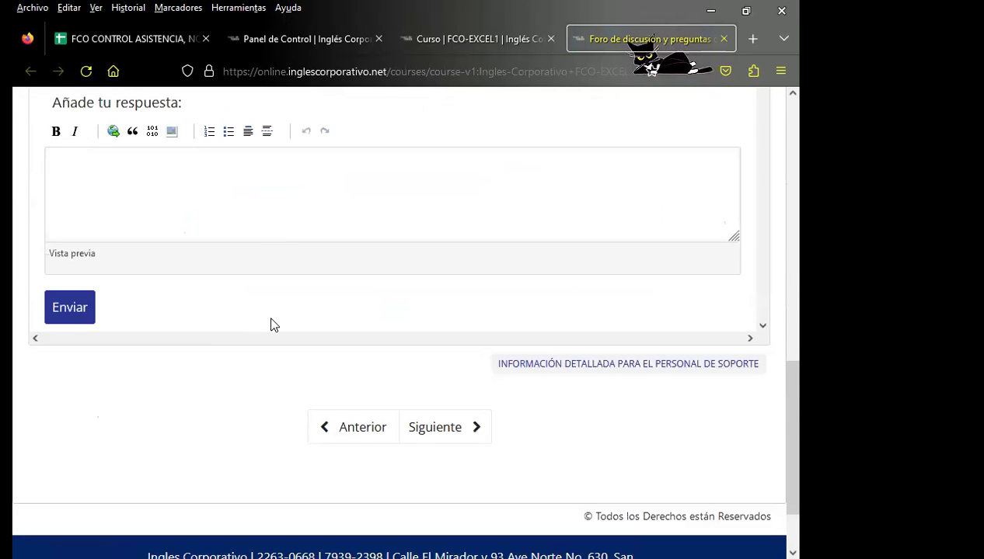
scroll(160, 381, "down", 3)
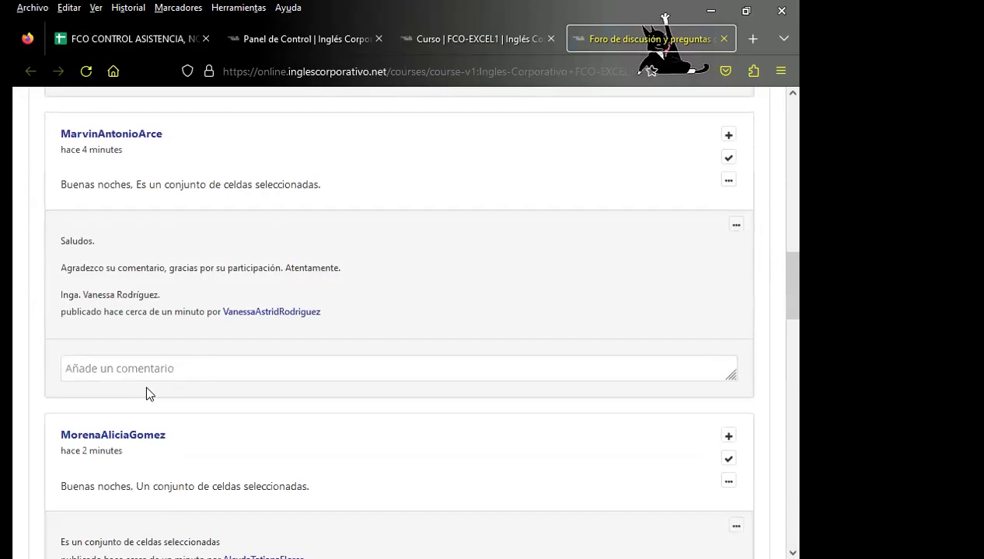
scroll(148, 393, "down", 2)
scroll(129, 388, "down", 2)
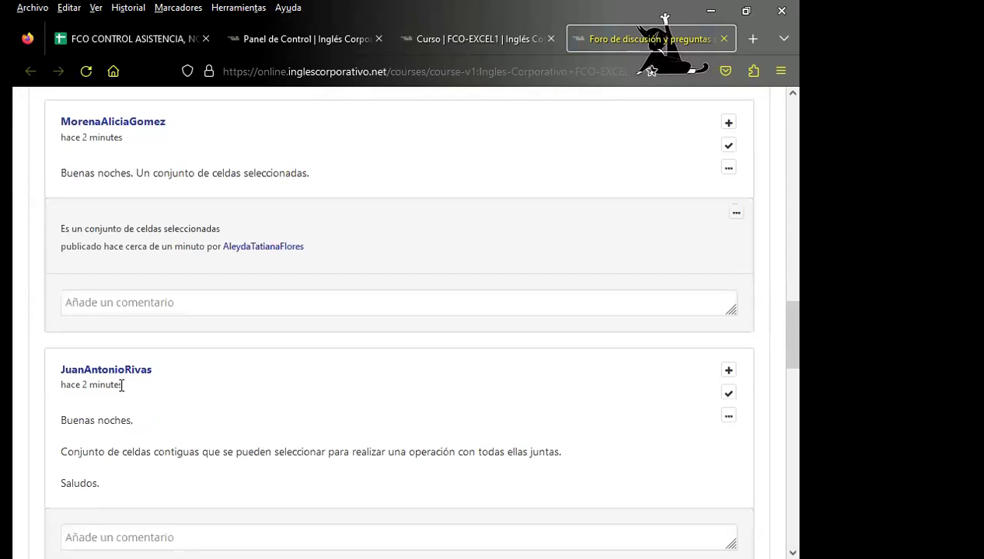
scroll(103, 364, "up", 1)
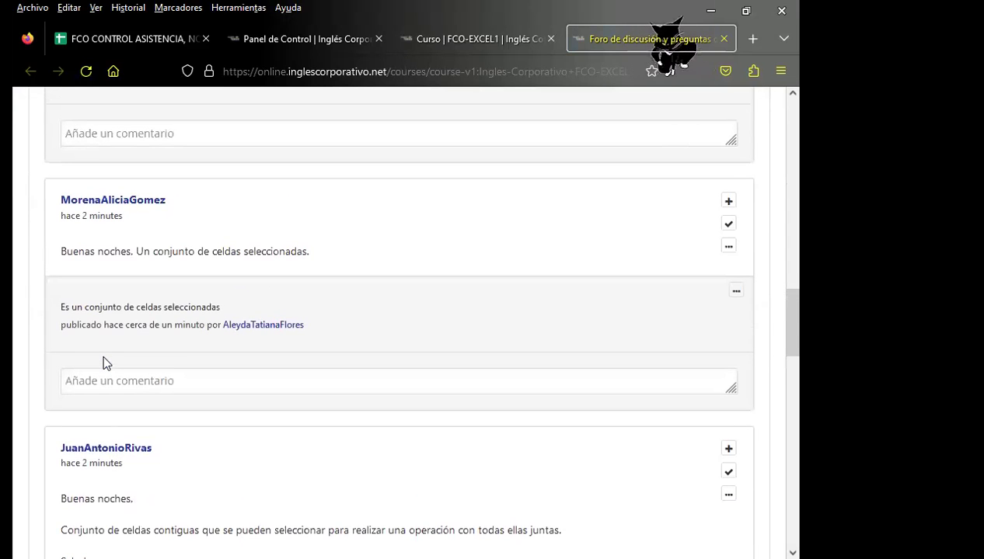
scroll(106, 364, "up", 2)
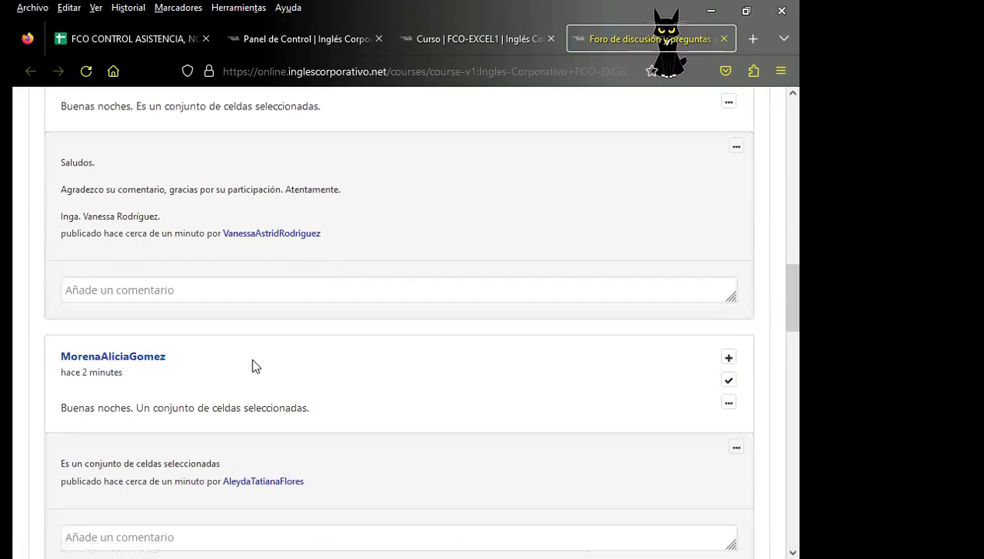
scroll(233, 366, "up", 3)
scroll(225, 373, "down", 3)
scroll(213, 383, "down", 3)
scroll(154, 358, "up", 1)
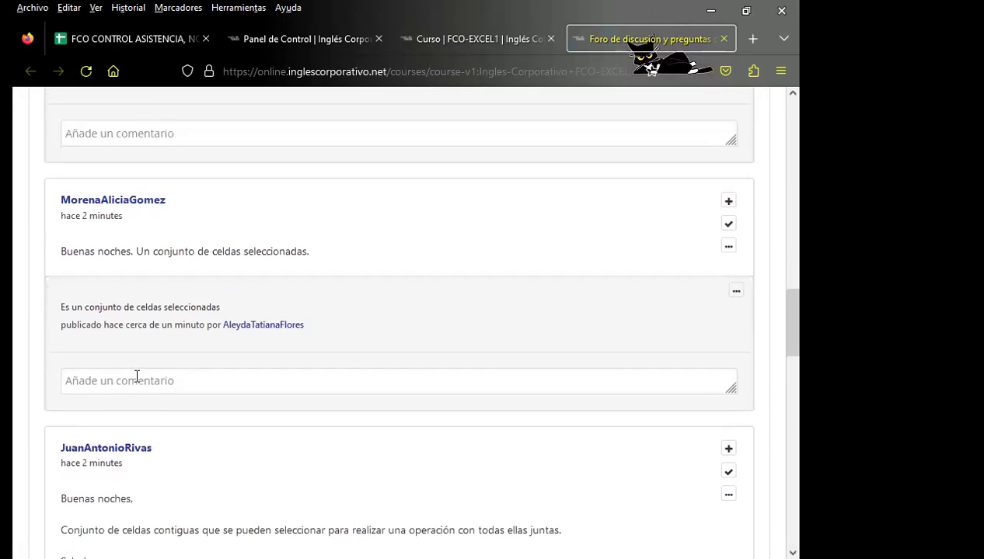
left_click(81, 380)
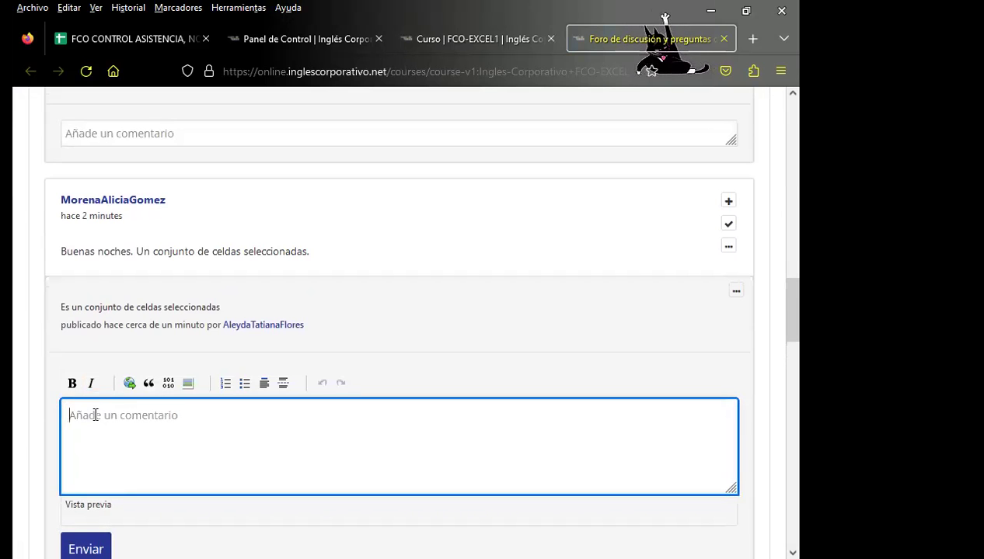
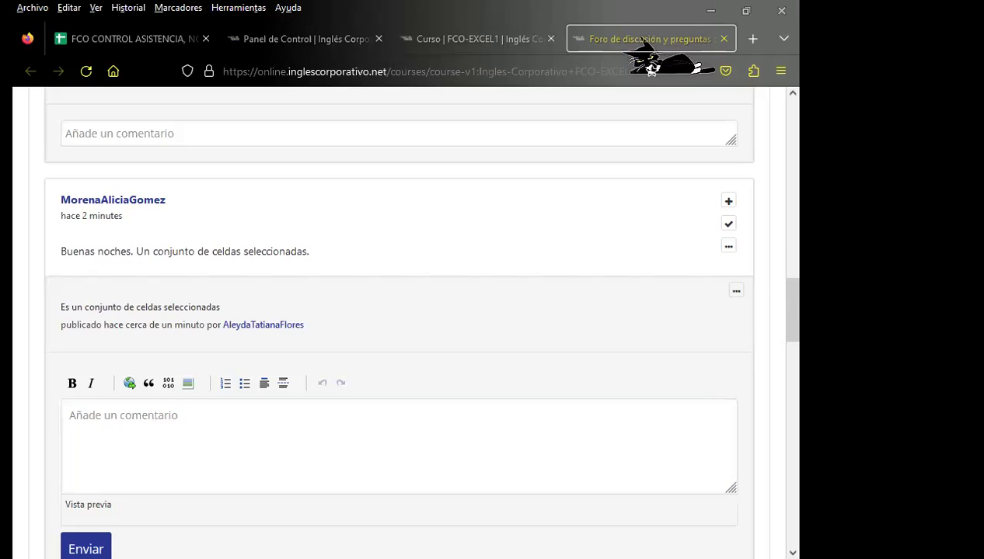
Step: Post the thank-you sign-off as a comment under the 'selected cells' answer
left_click(105, 440)
type("Saludos.  Agradezco su comentario, gracias por su participación. Atentamente.  Inga. Vanessa Rodríguez.")
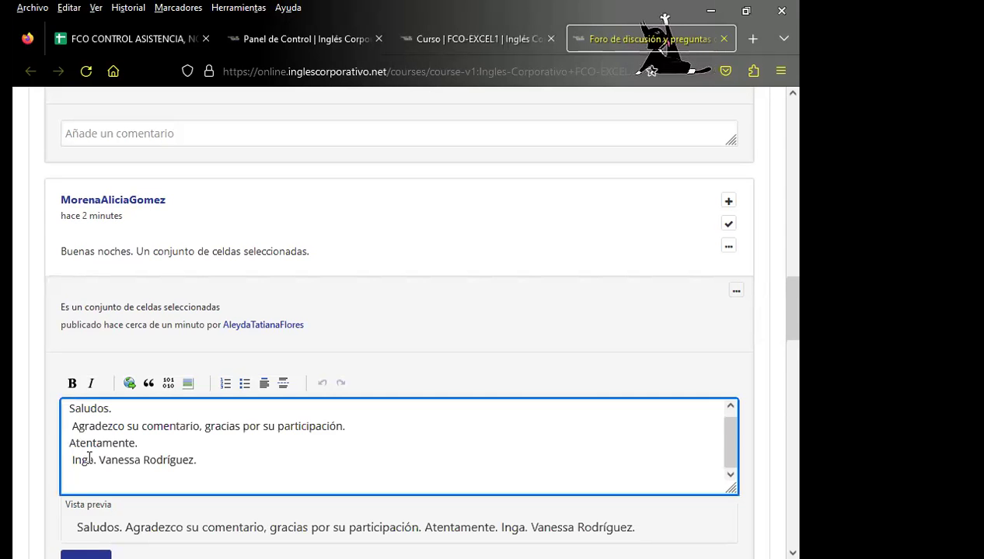
scroll(76, 507, "down", 2)
left_click(86, 412)
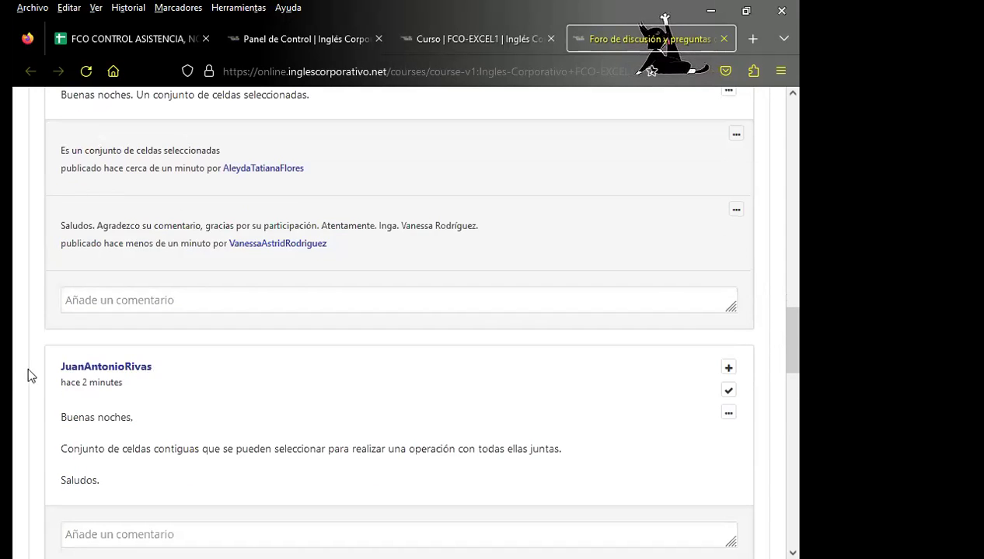
Step: Review a posted comment's options menu while scrolling through the thread
scroll(95, 300, "up", 2)
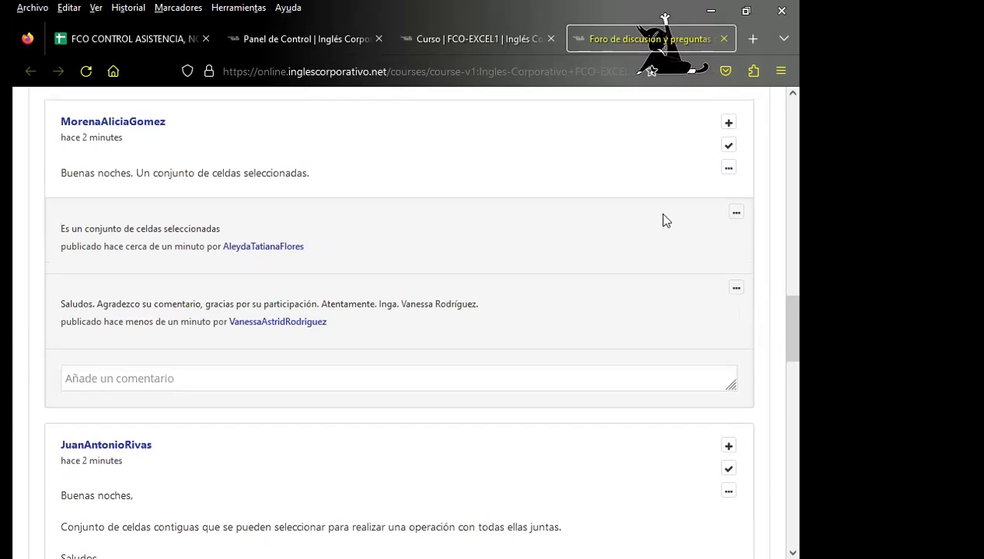
left_click(736, 214)
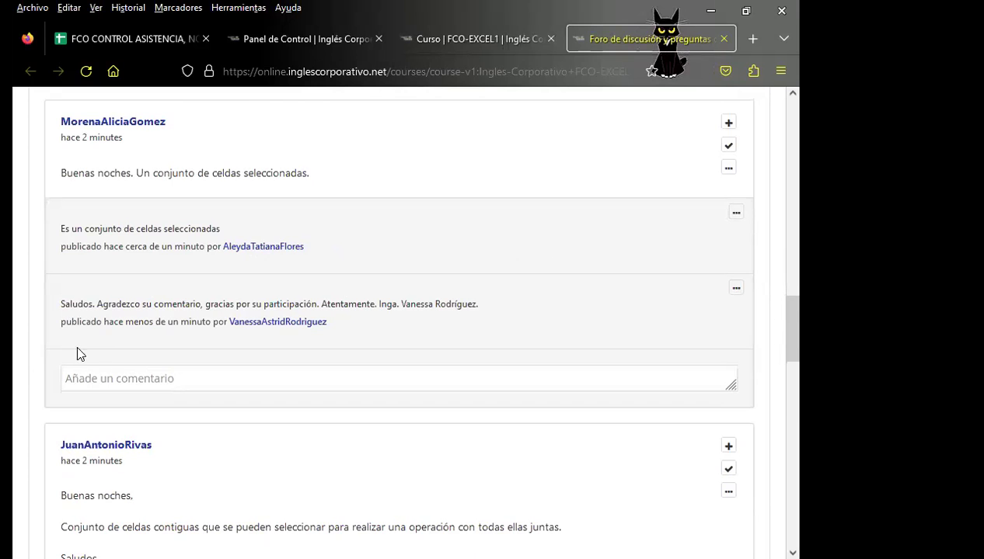
scroll(21, 334, "up", 3)
scroll(22, 334, "up", 3)
scroll(22, 333, "up", 3)
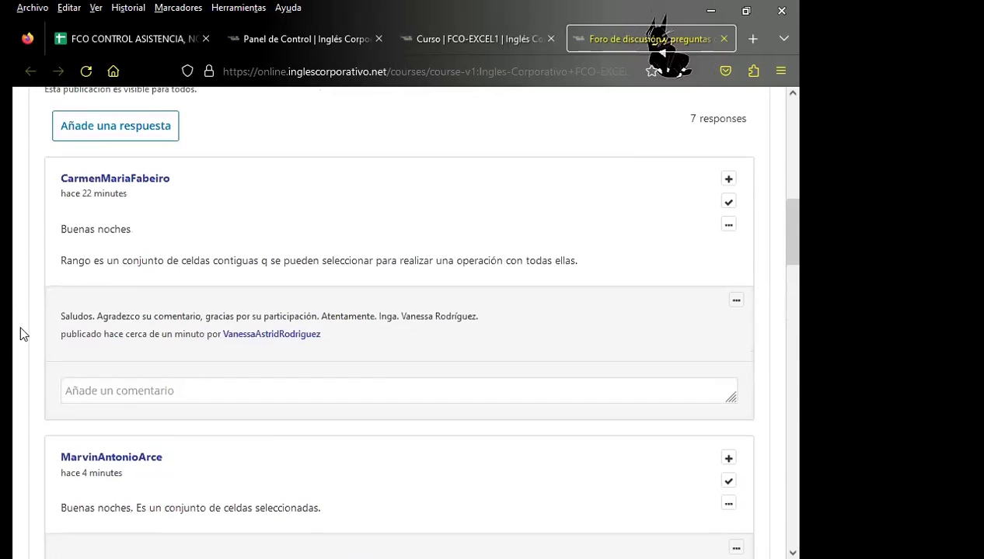
scroll(21, 331, "up", 3)
scroll(33, 325, "down", 5)
scroll(32, 324, "down", 3)
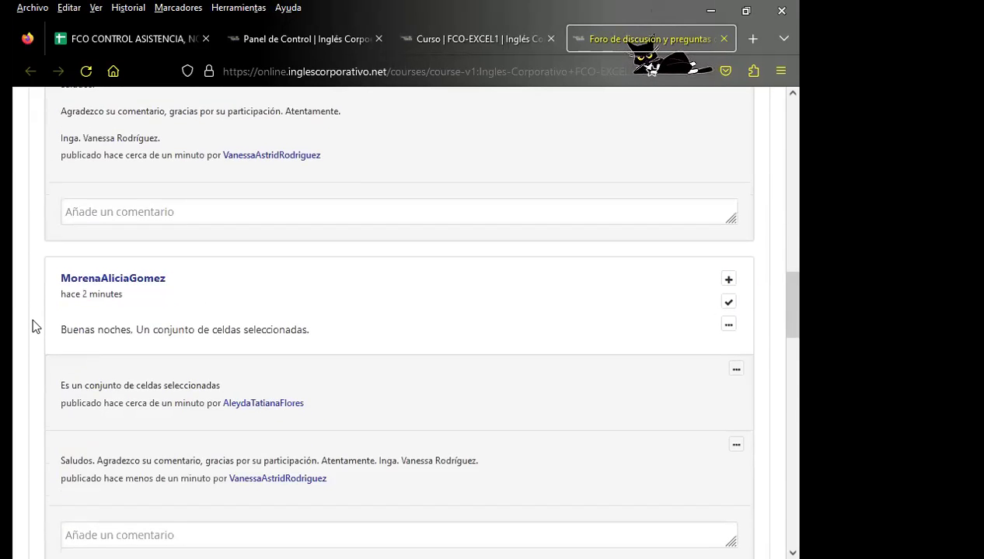
scroll(32, 325, "down", 3)
scroll(32, 325, "up", 2)
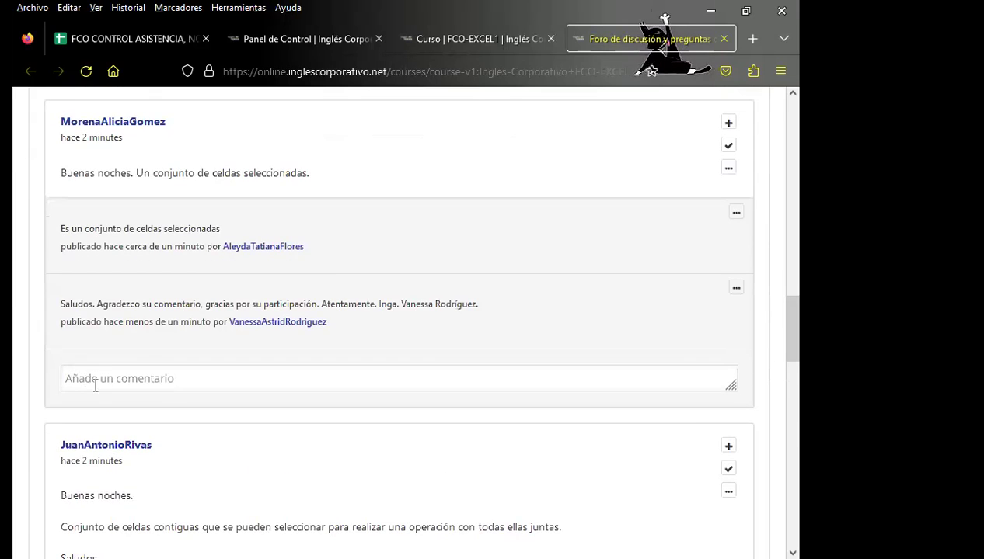
scroll(117, 387, "down", 2)
scroll(96, 393, "down", 2)
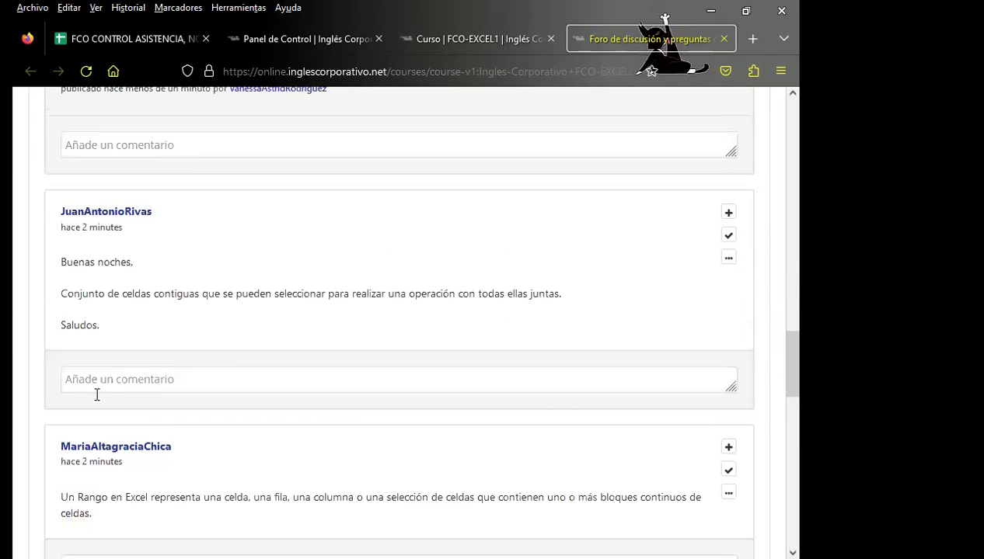
Step: Post the thank-you comment under the next answer and under the answer defining Rango
left_click(91, 380)
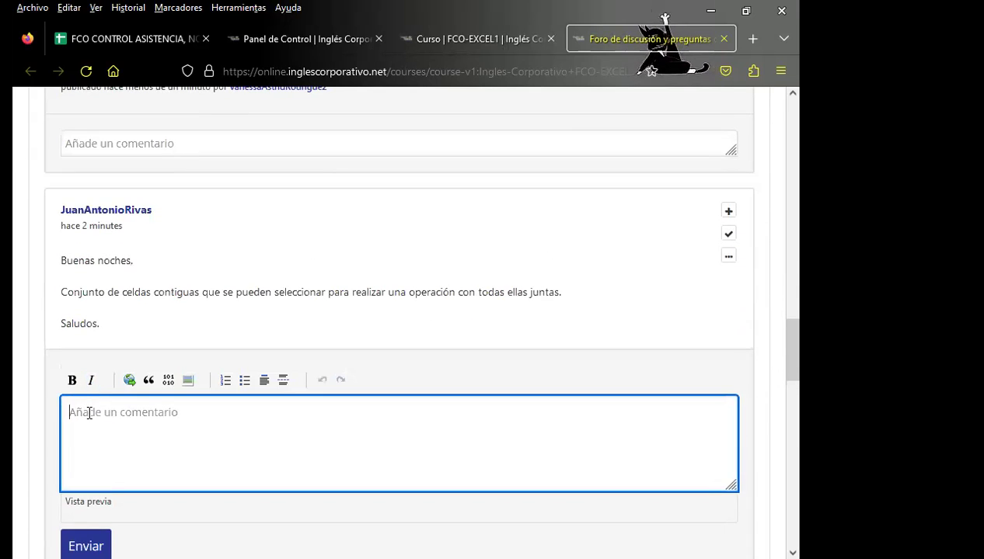
type("Saludos.  Agradezco su comentario, gracias por su participación. Atentamente.  Inga. Vanessa Rodríguez.")
scroll(47, 404, "down", 3)
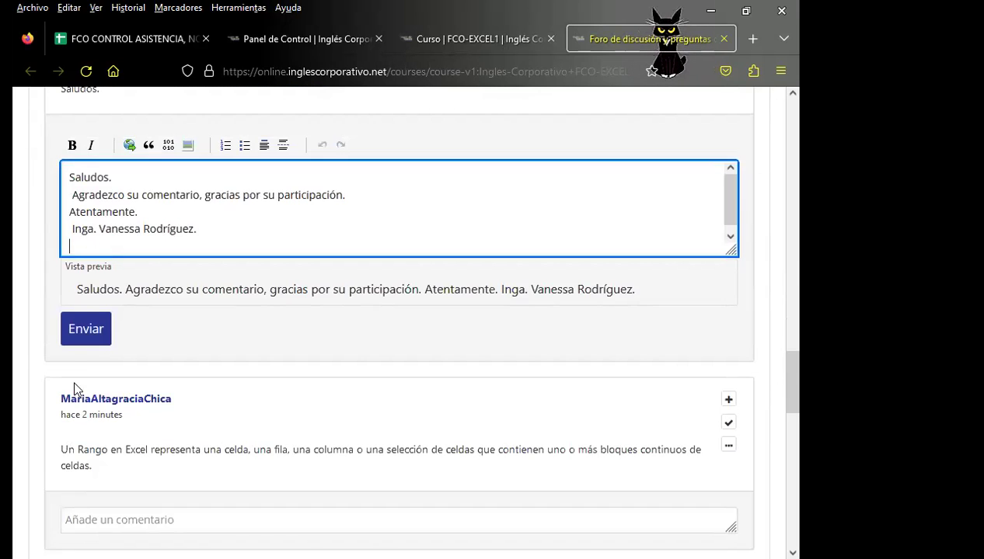
left_click(88, 328)
scroll(81, 372, "down", 1)
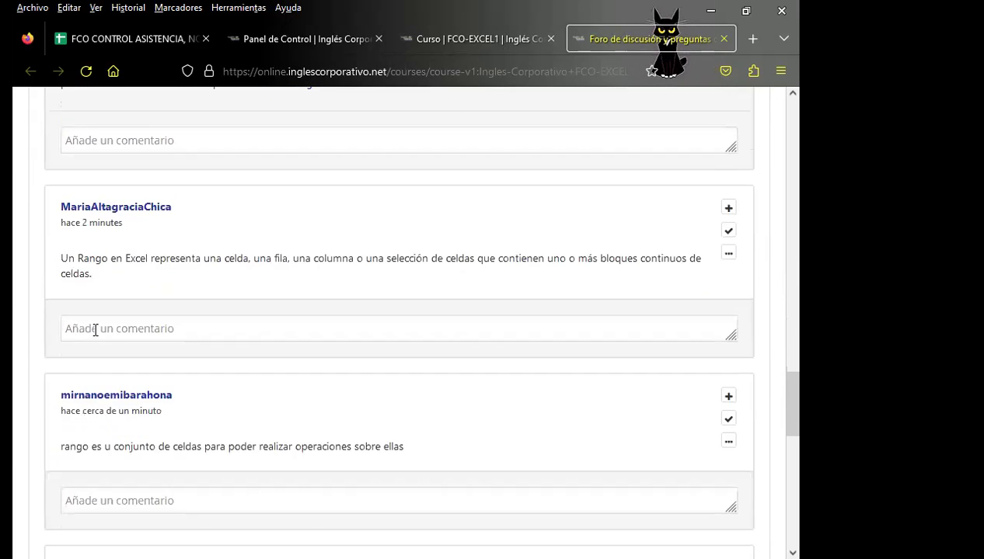
left_click(95, 329)
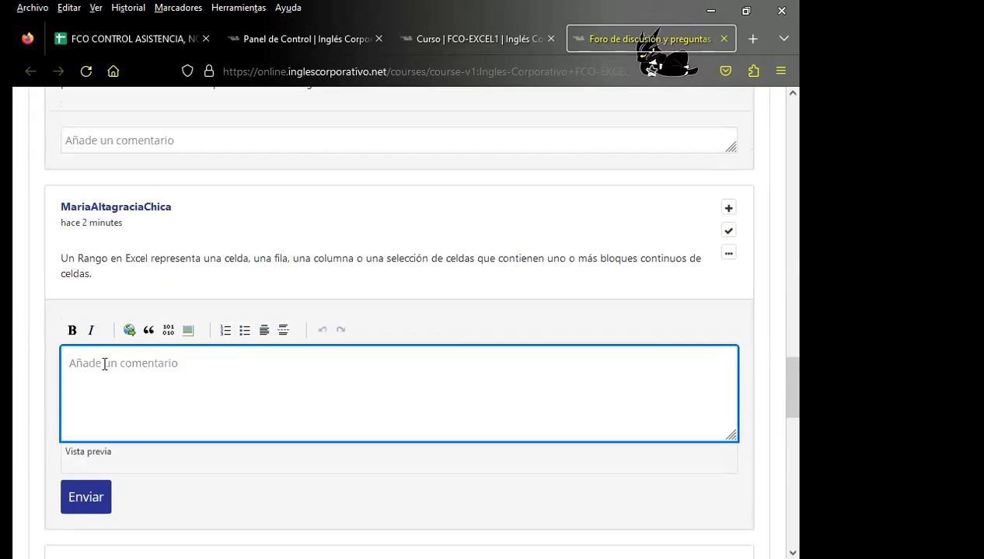
type("Saludos.  Agradezco su comentario, gracias por su participación. Atentamente.  Inga. Vanessa Rodríguez.")
scroll(39, 404, "down", 2)
left_click(75, 365)
Step: Post the thank-you comment under the final two student answers in the thread
scroll(29, 371, "down", 2)
left_click(95, 347)
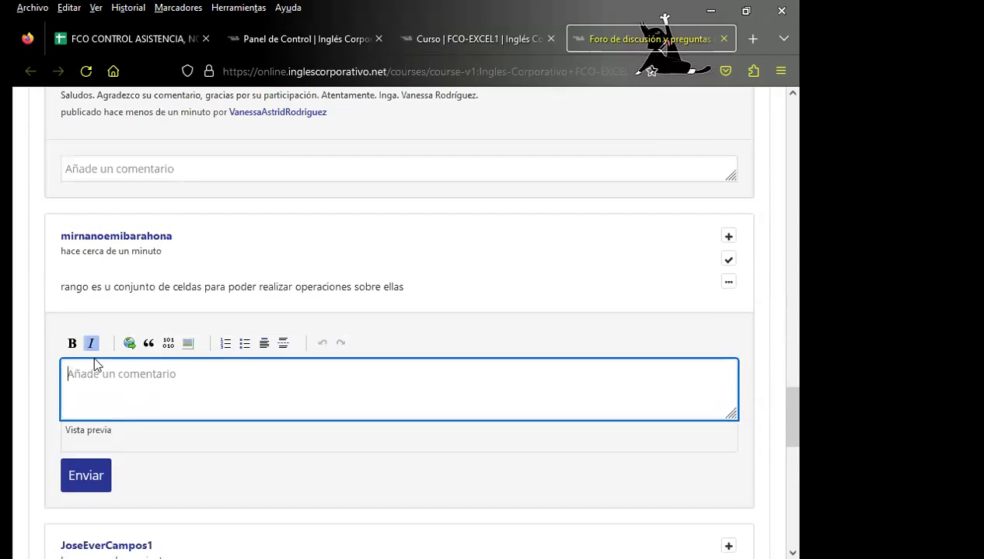
type("Saludos.  Agradezco su comentario, gracias por su participación. Atentamente.  Inga. Vanessa Rodríguez.")
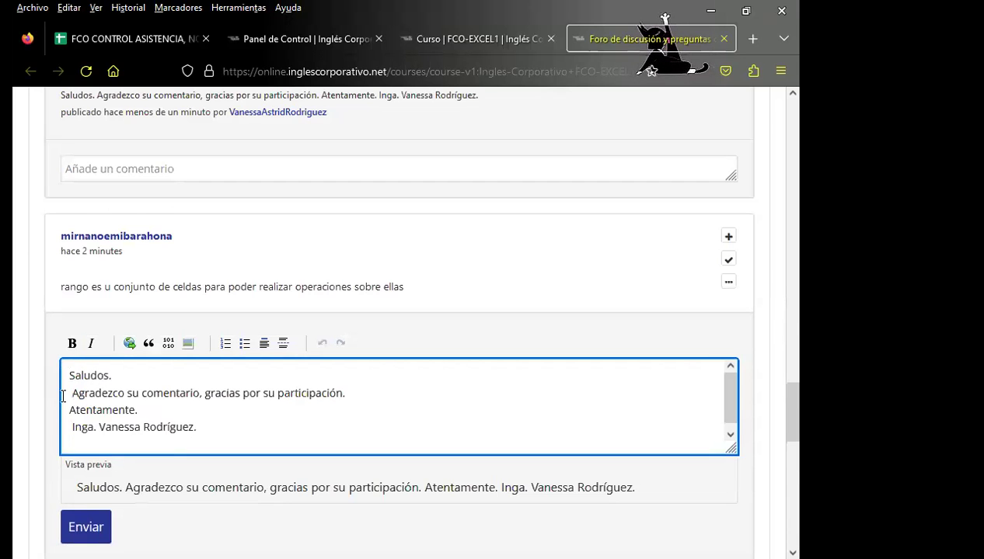
scroll(40, 424, "down", 3)
left_click(79, 307)
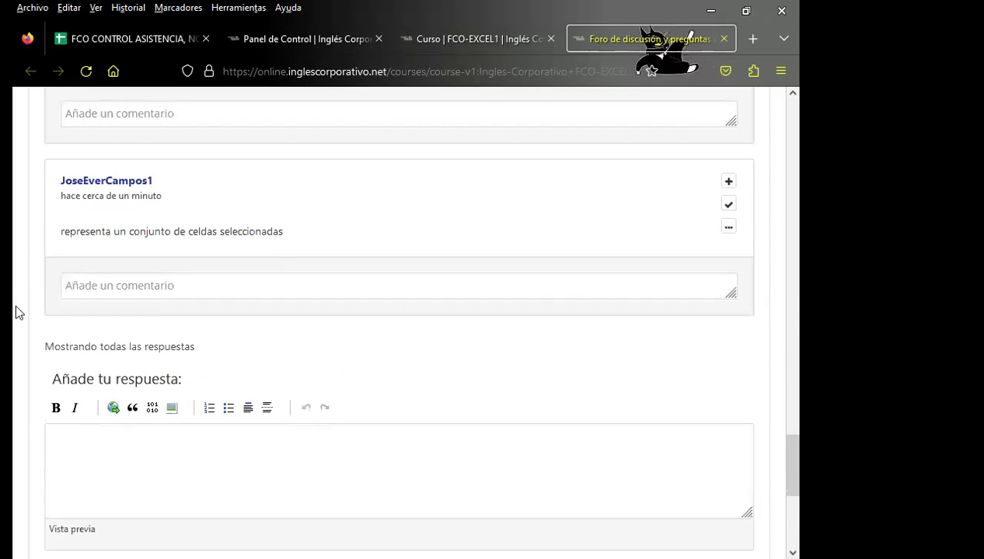
left_click(87, 289)
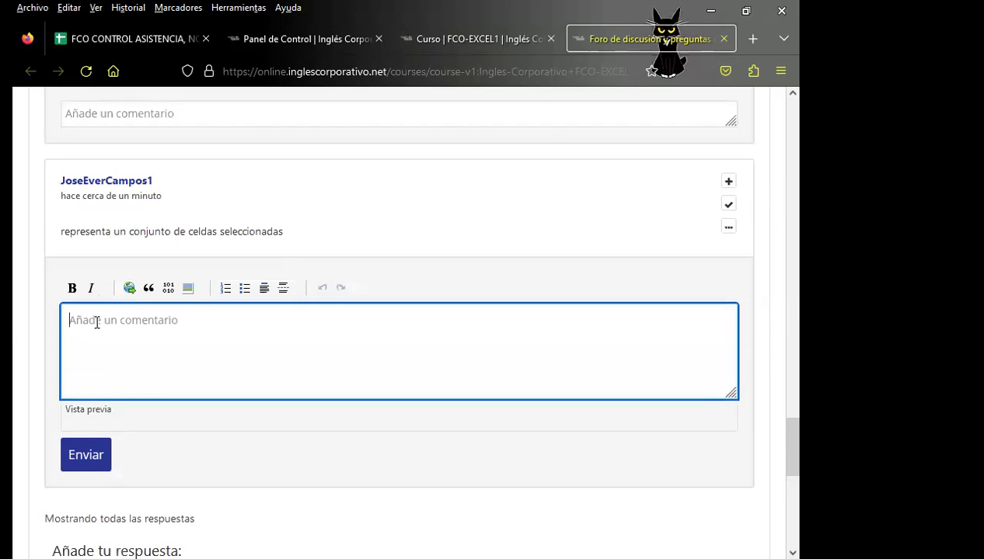
type("Saludos.  Agradezco su comentario, gracias por su participación. Atentamente.  Inga. Vanessa Rodríguez.")
scroll(54, 365, "down", 3)
left_click(83, 320)
Step: Scroll back up the thread and check a comment's options menu
scroll(35, 342, "down", 2)
scroll(459, 419, "up", 4)
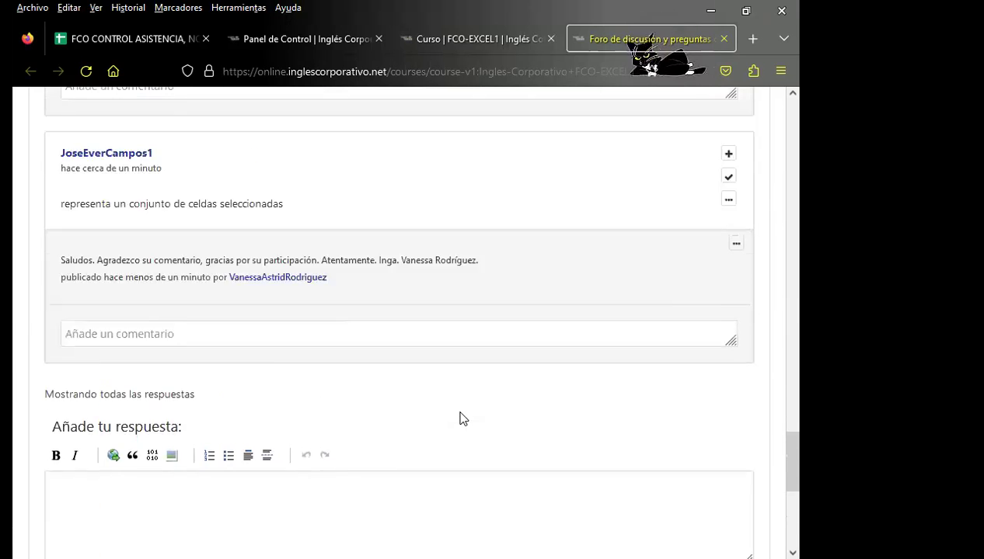
scroll(459, 419, "up", 3)
scroll(460, 419, "up", 2)
scroll(460, 418, "up", 2)
scroll(458, 418, "up", 1)
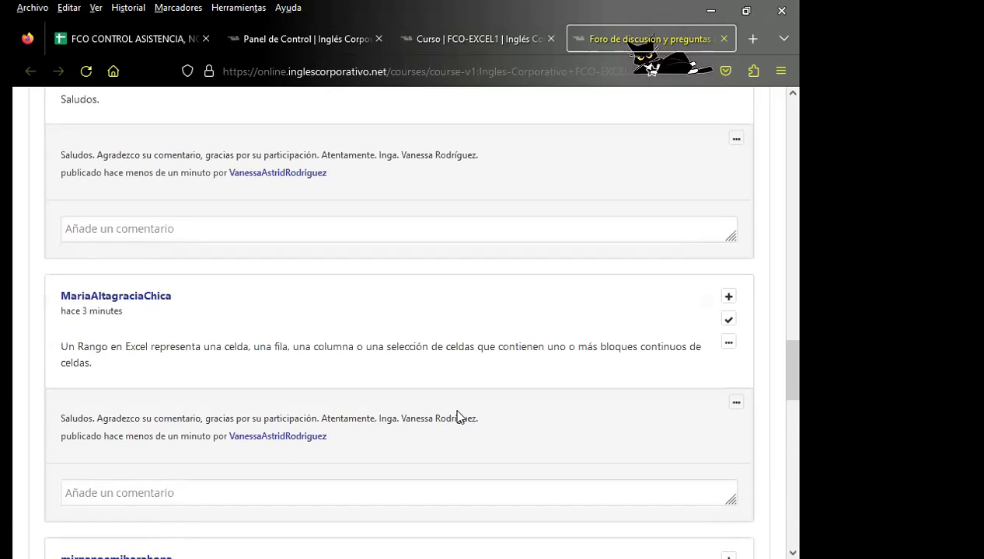
scroll(457, 416, "up", 2)
scroll(455, 416, "up", 2)
scroll(455, 416, "up", 2)
scroll(454, 414, "up", 1)
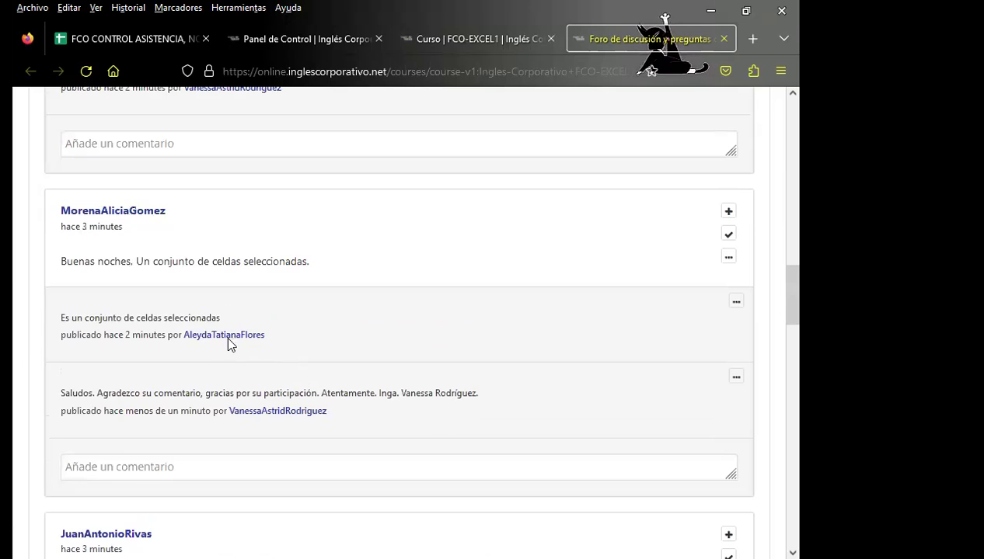
left_click(736, 301)
left_click(713, 307)
left_click(712, 305)
Step: Post another thank-you comment under the 'Un conjunto de celdas seleccionadas' answer
left_click(99, 473)
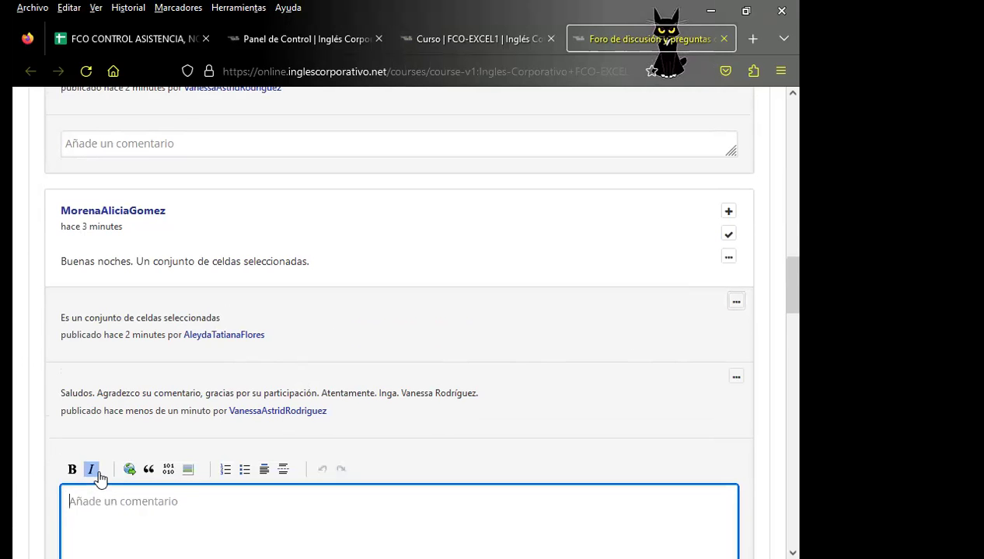
type("Saludos.  Agradezco su comentario, gracias por su participación. Atentamente.  Inga. Vanessa Rodríguez.")
scroll(79, 440, "down", 3)
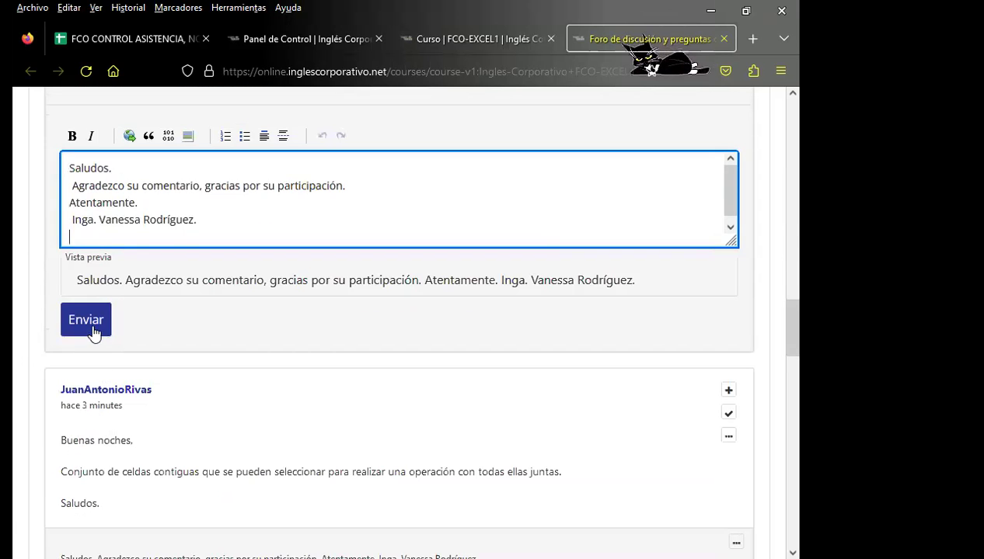
left_click(87, 323)
Step: Scroll through the thread to check the comments, then reload the forum page with F5
scroll(14, 336, "up", 2)
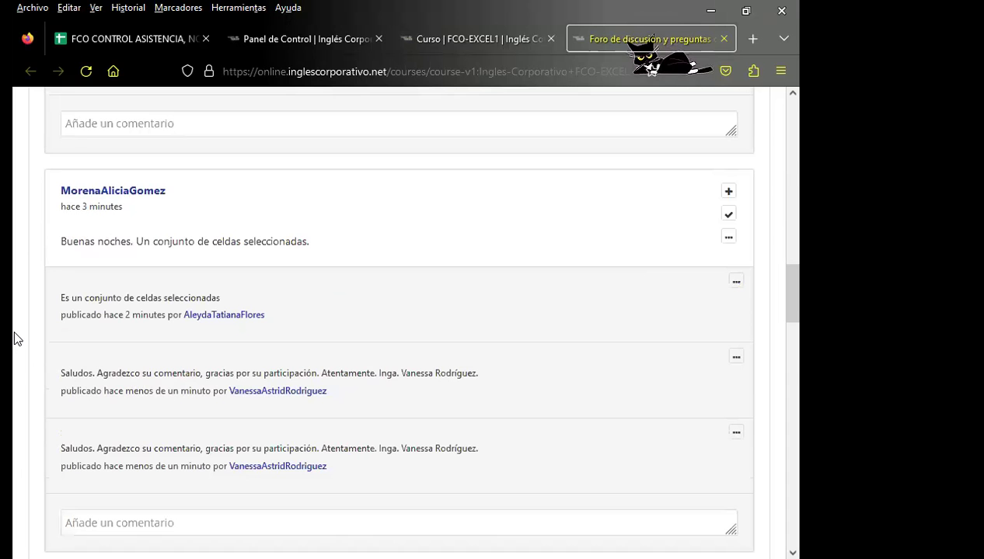
scroll(31, 360, "up", 3)
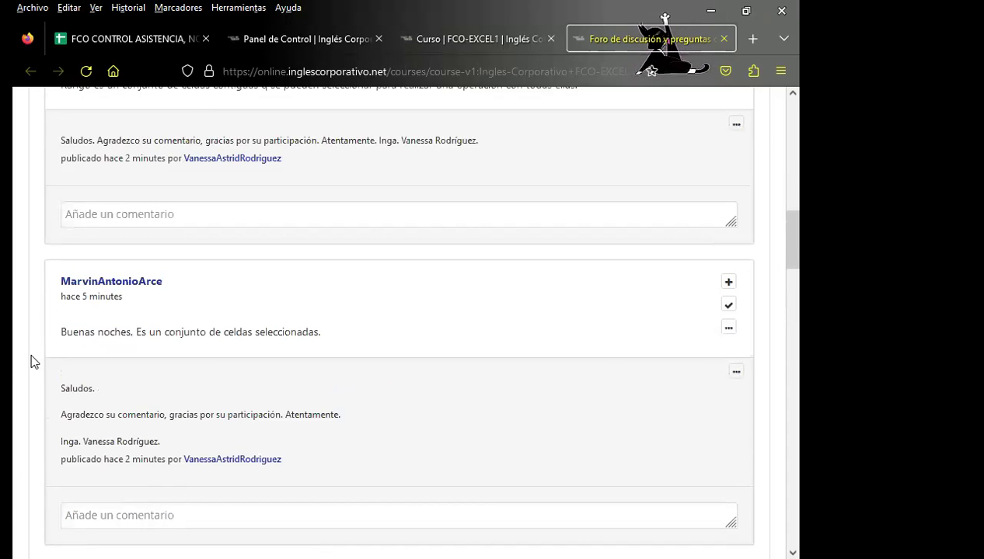
scroll(31, 362, "up", 3)
scroll(31, 362, "down", 4)
scroll(31, 362, "down", 4)
scroll(31, 362, "down", 4)
scroll(31, 362, "down", 5)
scroll(32, 362, "down", 2)
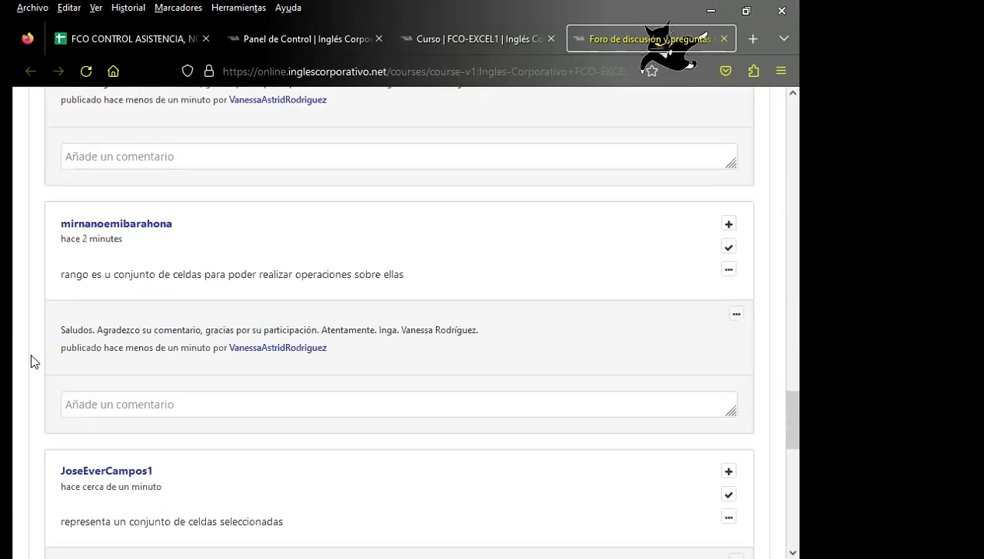
scroll(31, 362, "down", 3)
scroll(31, 362, "down", 1)
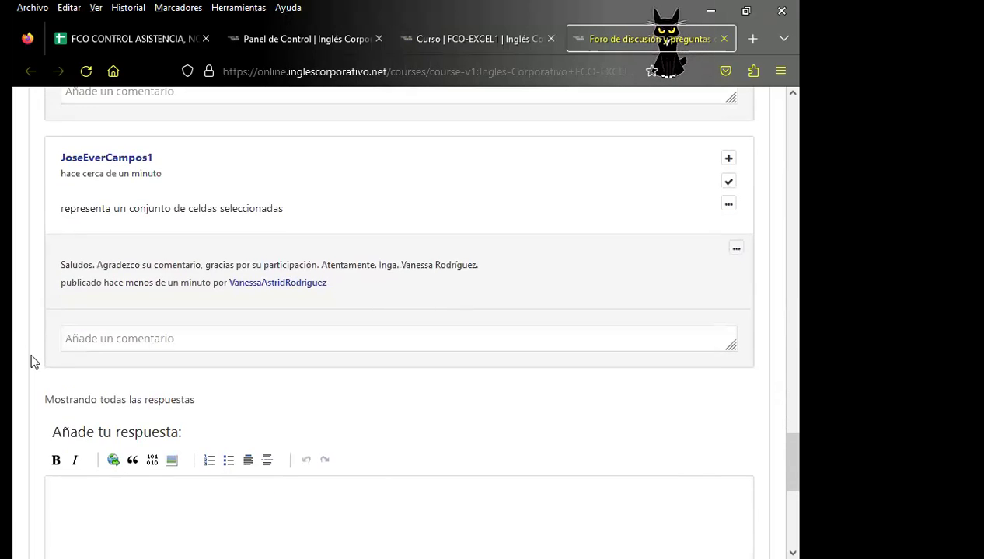
scroll(31, 362, "down", 1)
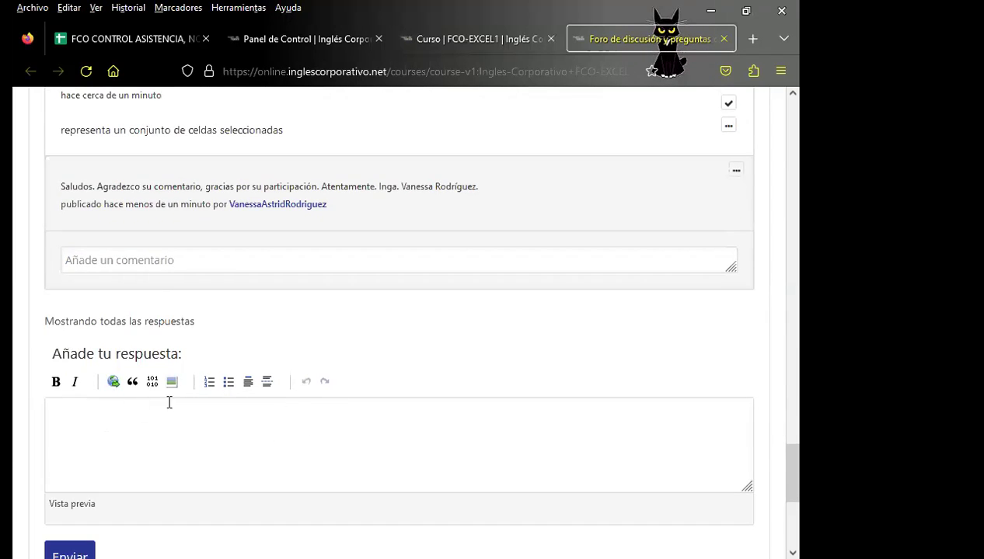
key("F5")
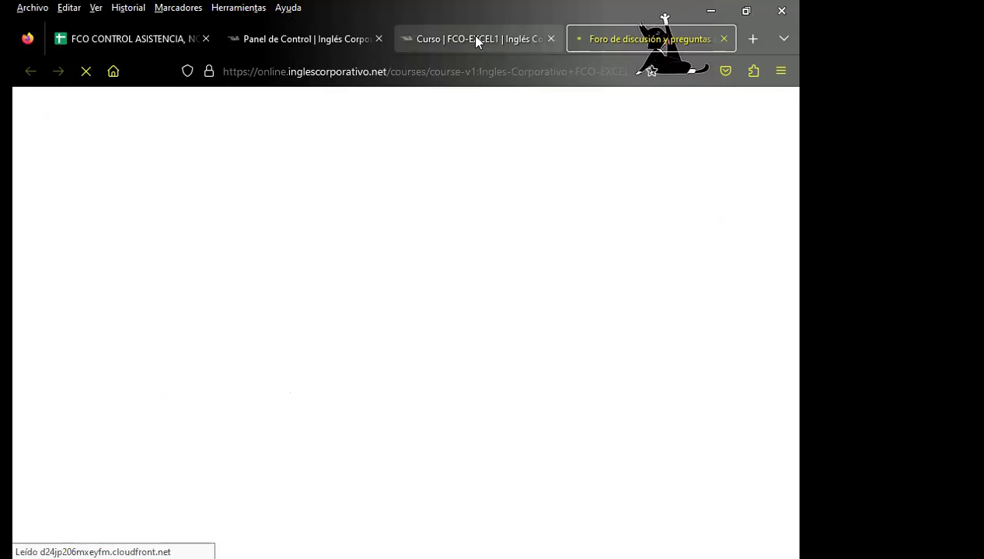
Step: Switch to the Curso tab and back to Foro, then open 'RESPONDER LA SIGUIENTE PREGUNTA'
left_click(475, 38)
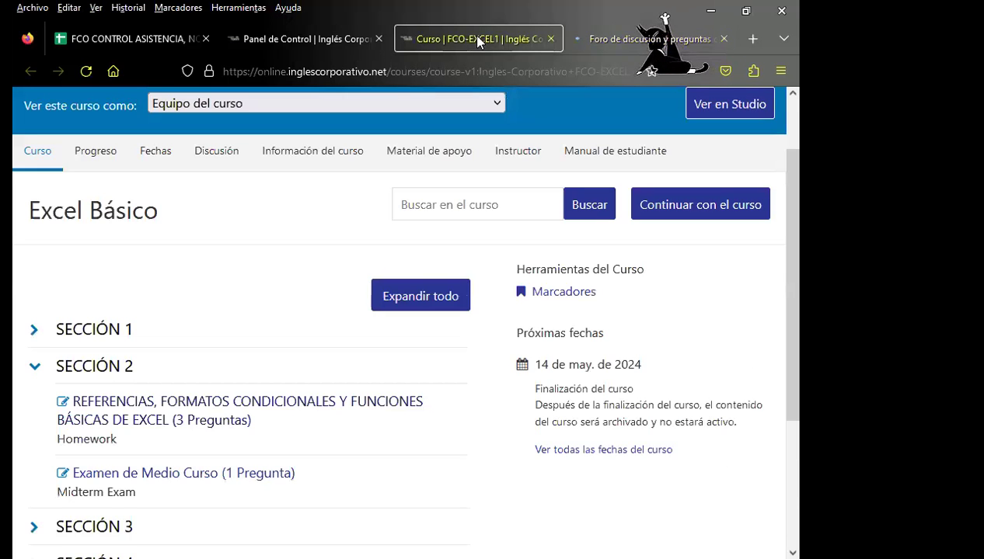
left_click(599, 39)
scroll(297, 415, "down", 5)
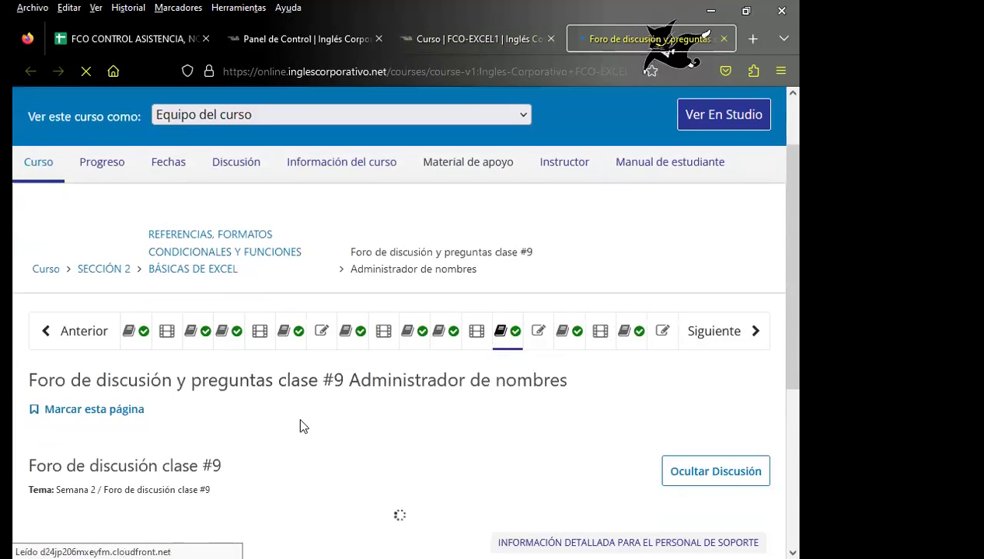
scroll(264, 405, "down", 2)
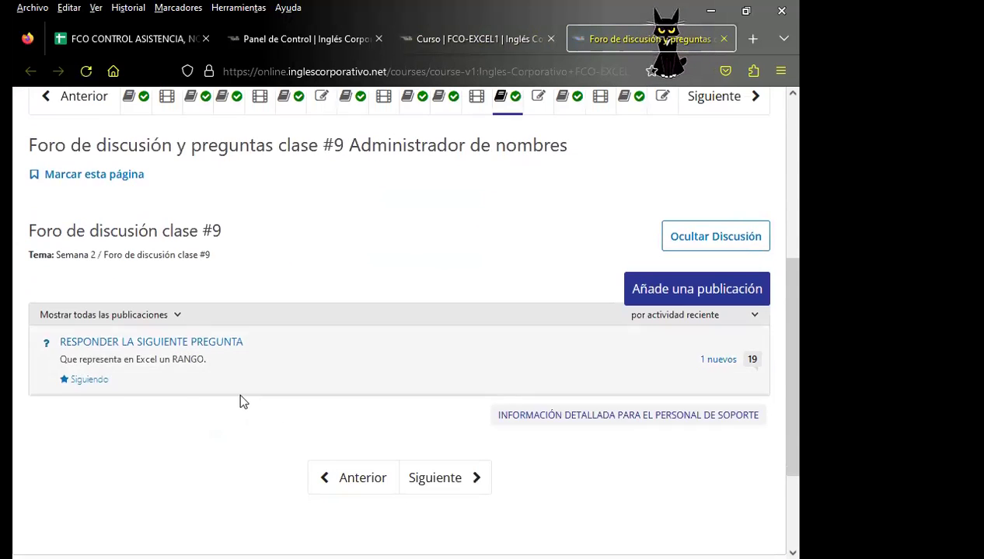
left_click(664, 362)
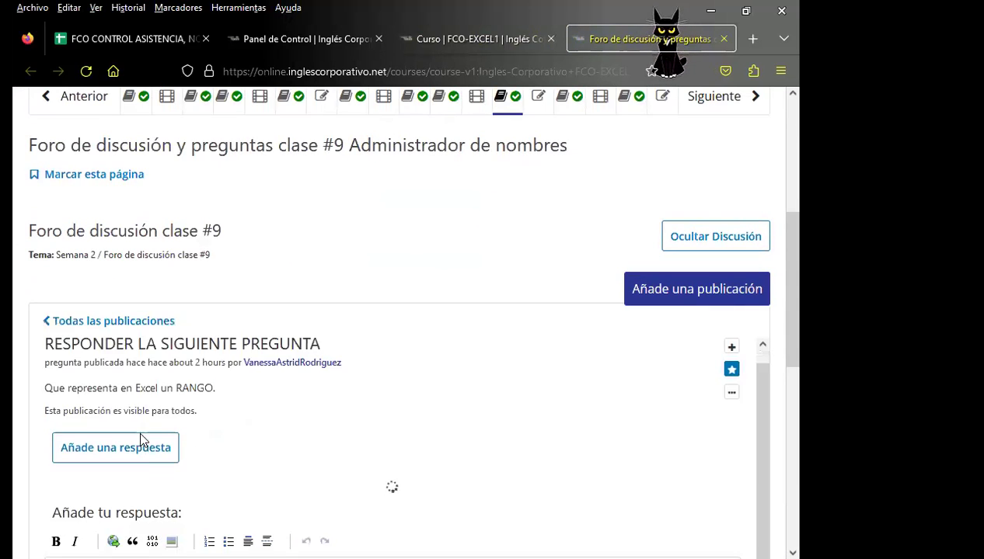
scroll(13, 431, "down", 5)
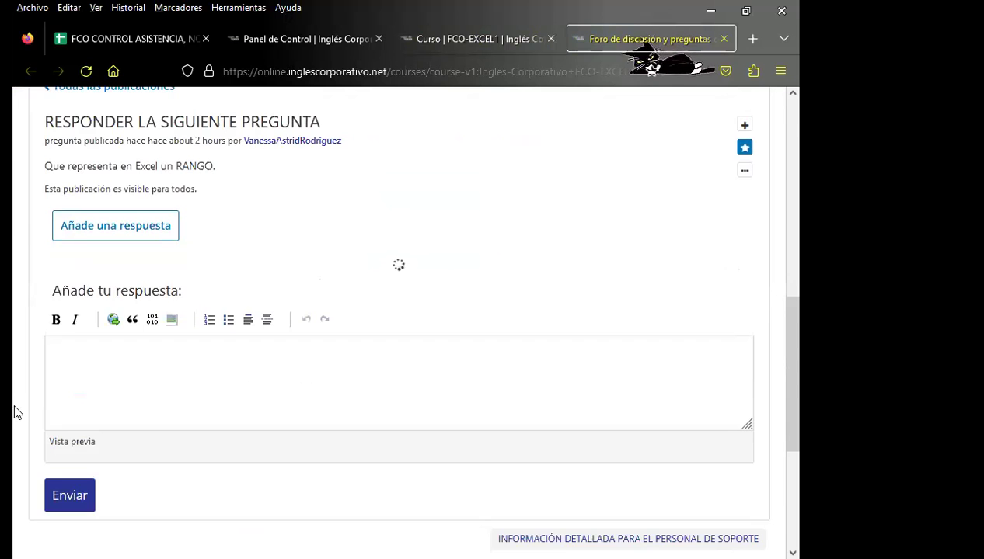
Step: Post the signed thank-you comment under the last student answer at the bottom of the thread
scroll(24, 399, "down", 1)
scroll(25, 396, "down", 5)
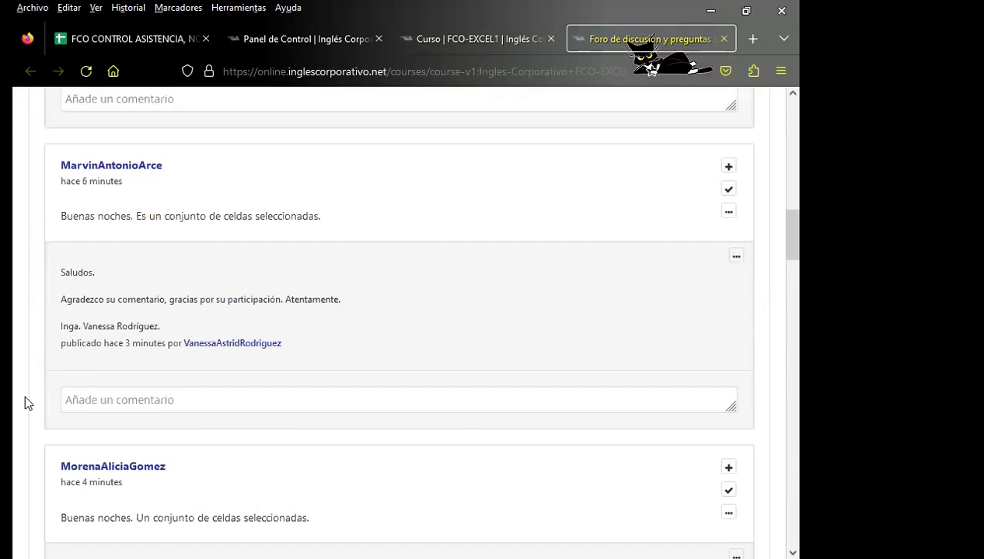
scroll(25, 396, "down", 4)
scroll(25, 396, "down", 4)
scroll(25, 397, "down", 4)
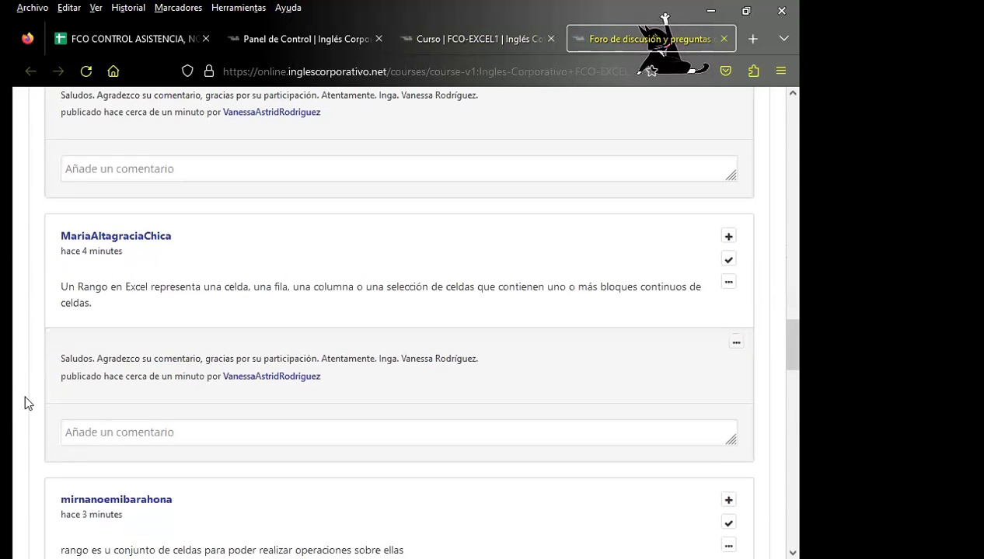
scroll(25, 397, "down", 3)
scroll(25, 397, "down", 3)
scroll(25, 400, "down", 3)
scroll(25, 400, "down", 2)
scroll(25, 400, "down", 2)
scroll(25, 400, "down", 2)
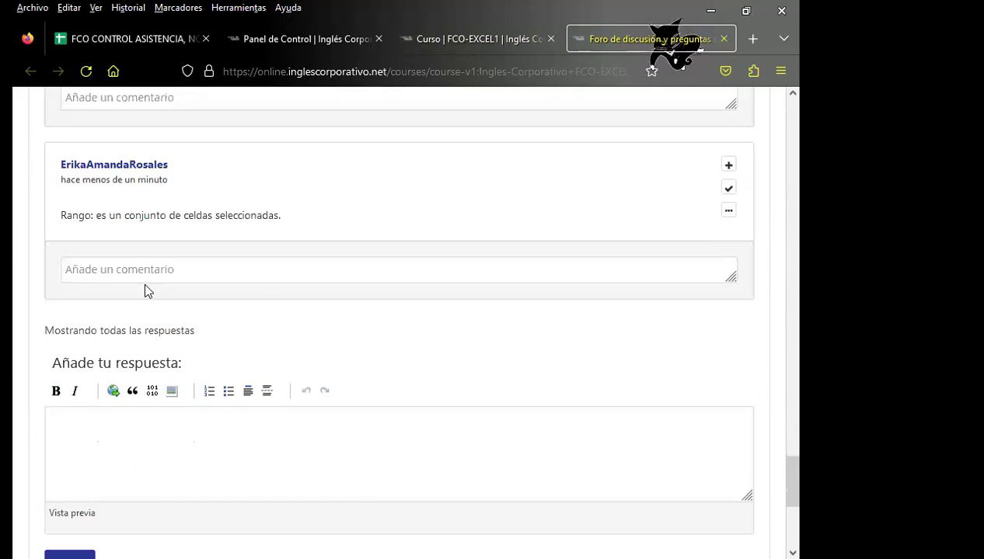
left_click(143, 278)
type("Saludos.  Agradezco su comentario, gracias por su participación. Atentamente.  Inga. Vanessa Rodríguez.")
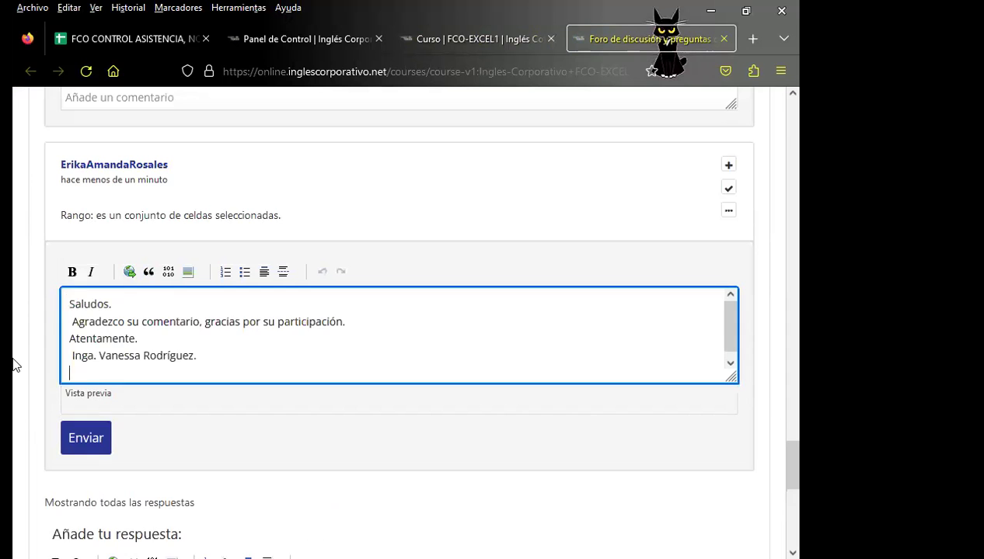
left_click(85, 456)
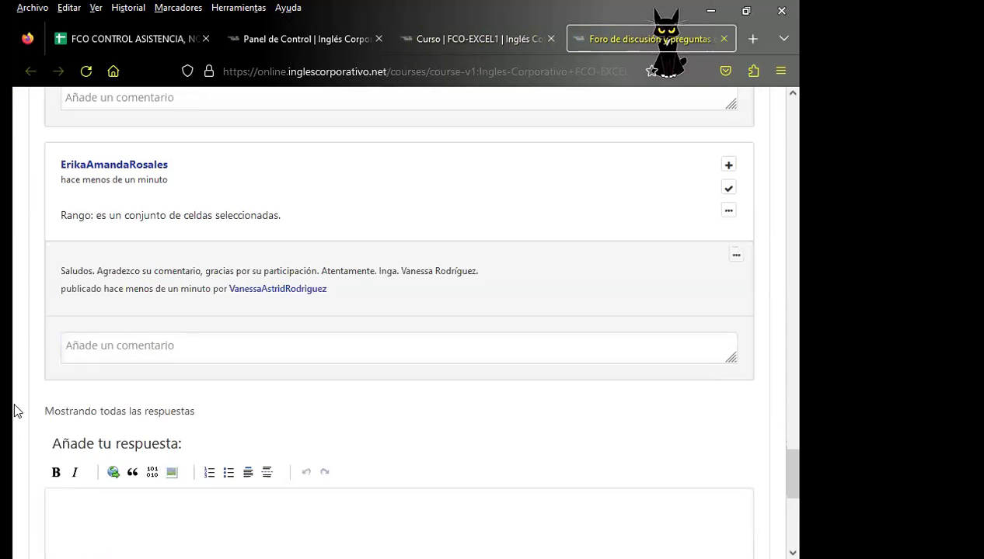
Step: Post the same signed thank-you comment under the two answers directly above it
scroll(18, 408, "up", 1)
scroll(18, 408, "up", 1)
scroll(18, 408, "up", 2)
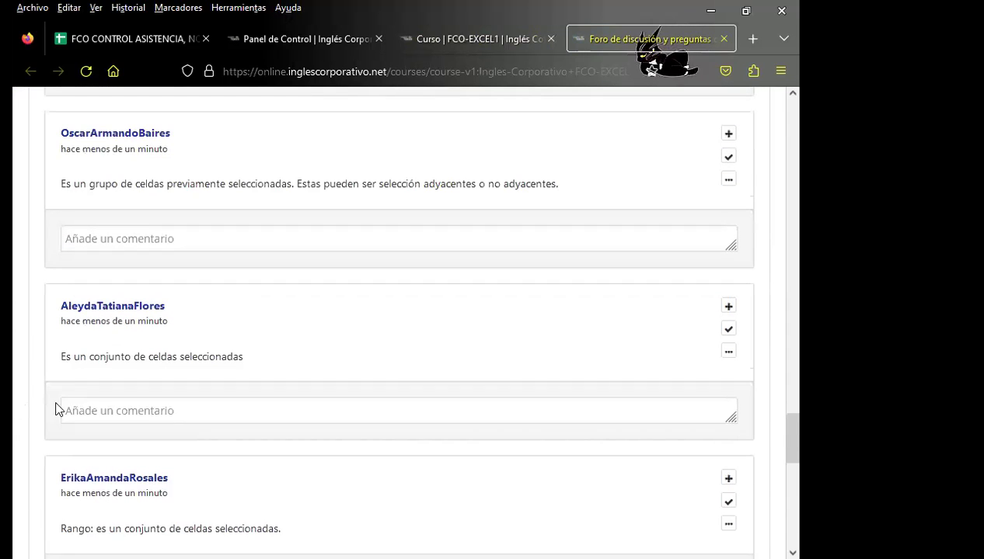
left_click(109, 413)
type("Saludos.  Agradezco su comentario, gracias por su participación. Atentamente.  Inga. Vanessa Rodríguez.")
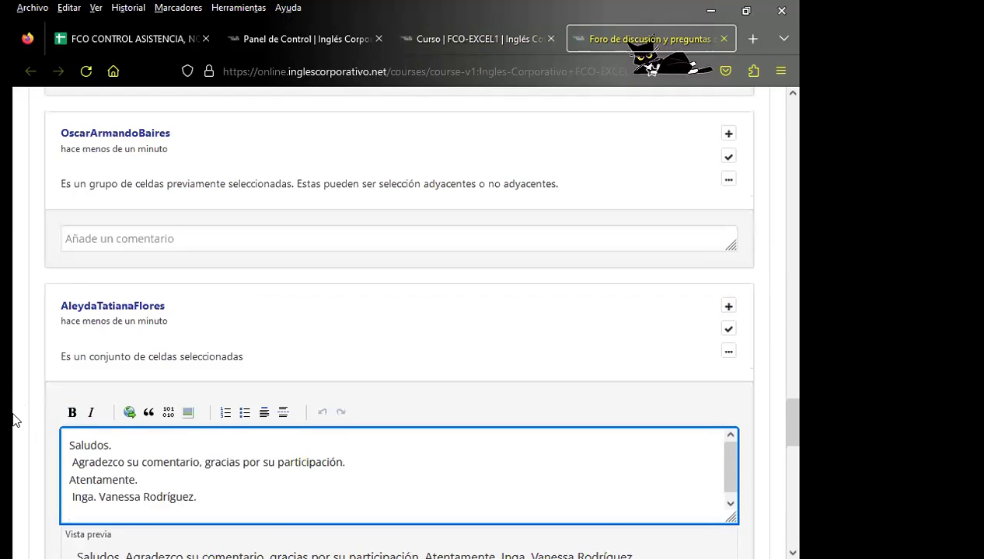
scroll(24, 415, "down", 2)
left_click(88, 435)
scroll(23, 411, "up", 2)
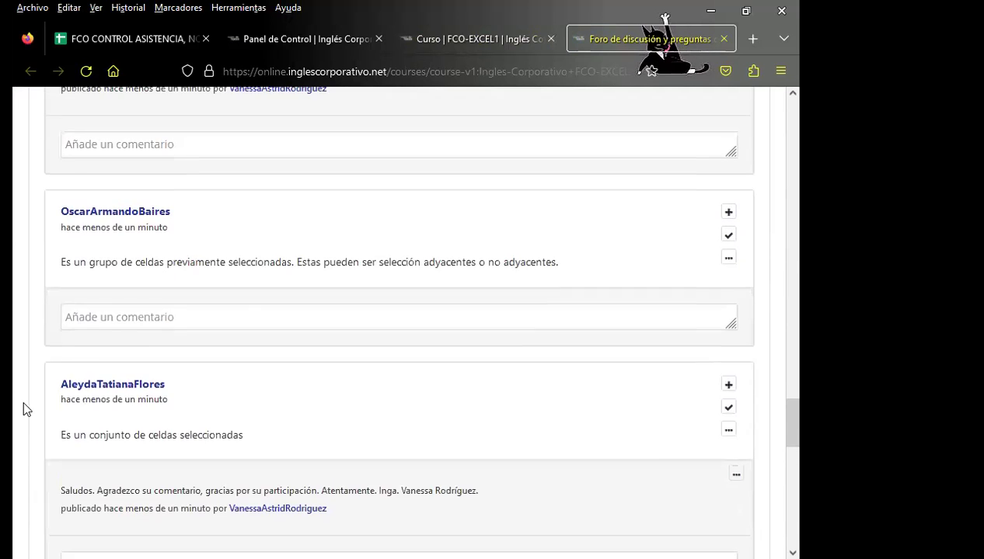
scroll(24, 410, "up", 2)
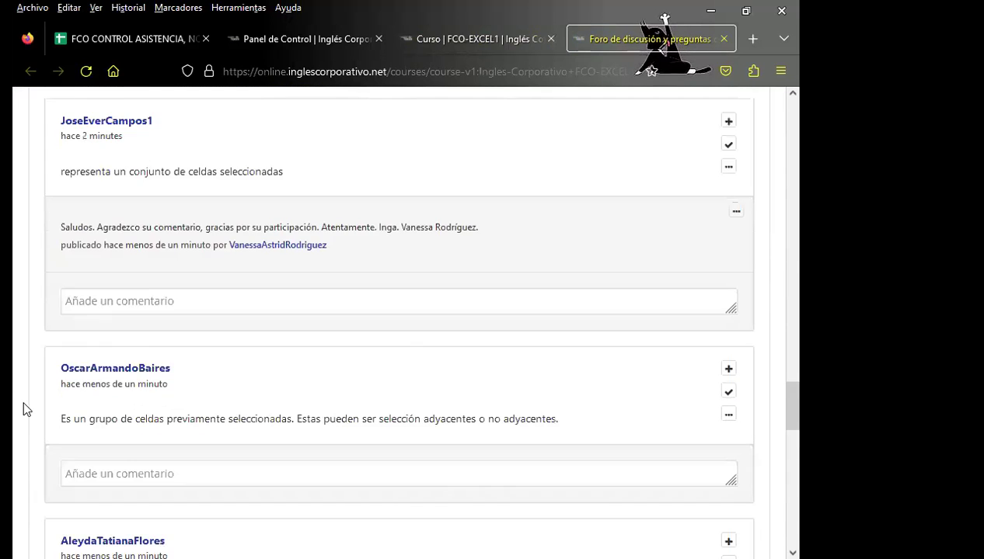
left_click(114, 470)
type("Saludos.  Agradezco su comentario, gracias por su participación. Atentamente.  Inga. Vanessa Rodríguez.")
scroll(81, 466, "down", 2)
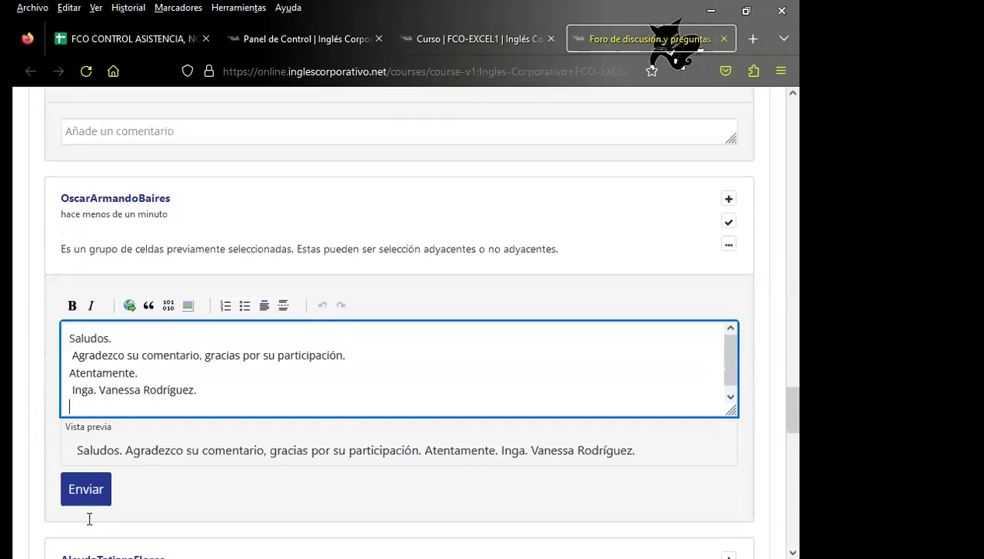
left_click(86, 489)
Step: Open the latest comment's options menu and view the commenting student's discussion activity
scroll(32, 432, "up", 3)
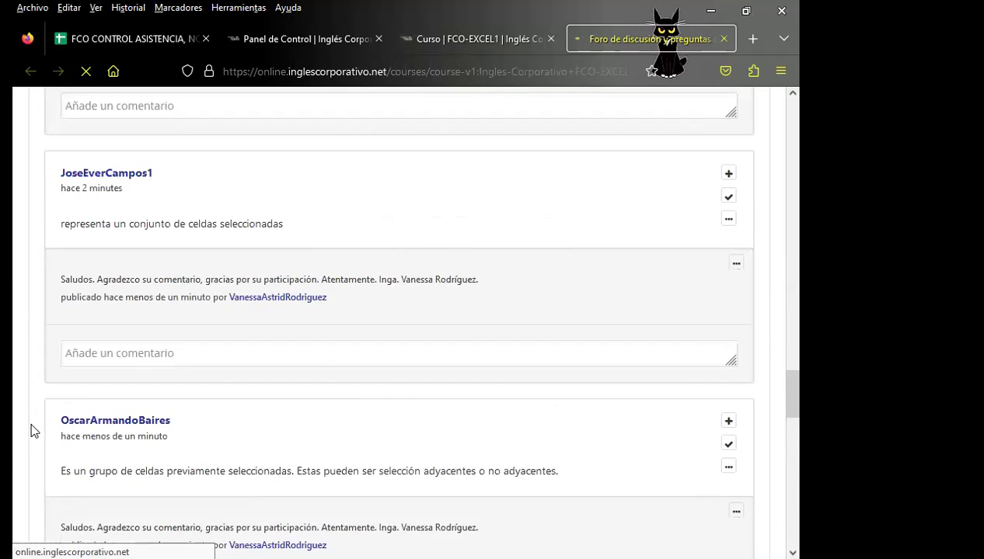
scroll(31, 431, "up", 3)
scroll(31, 429, "up", 2)
scroll(31, 426, "up", 2)
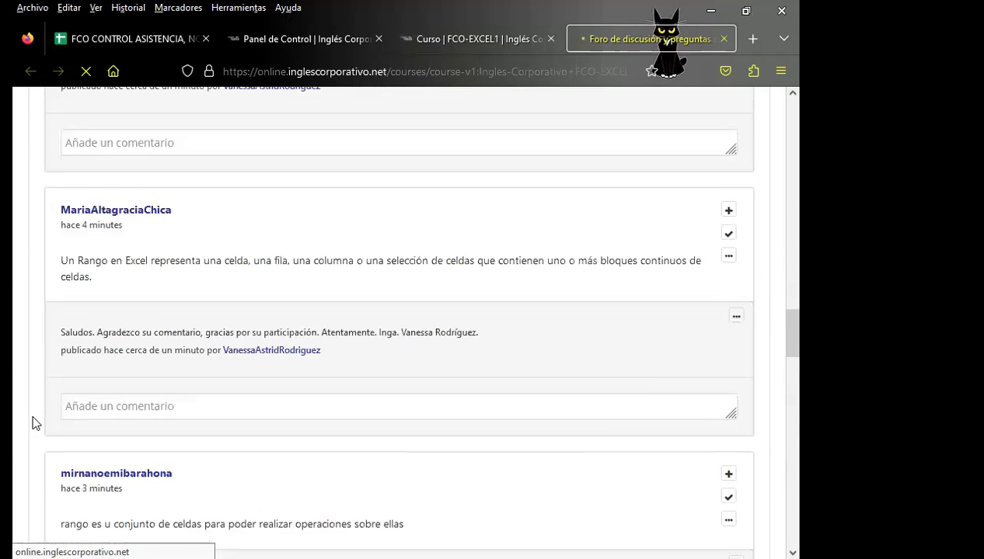
scroll(33, 423, "up", 2)
scroll(32, 424, "up", 3)
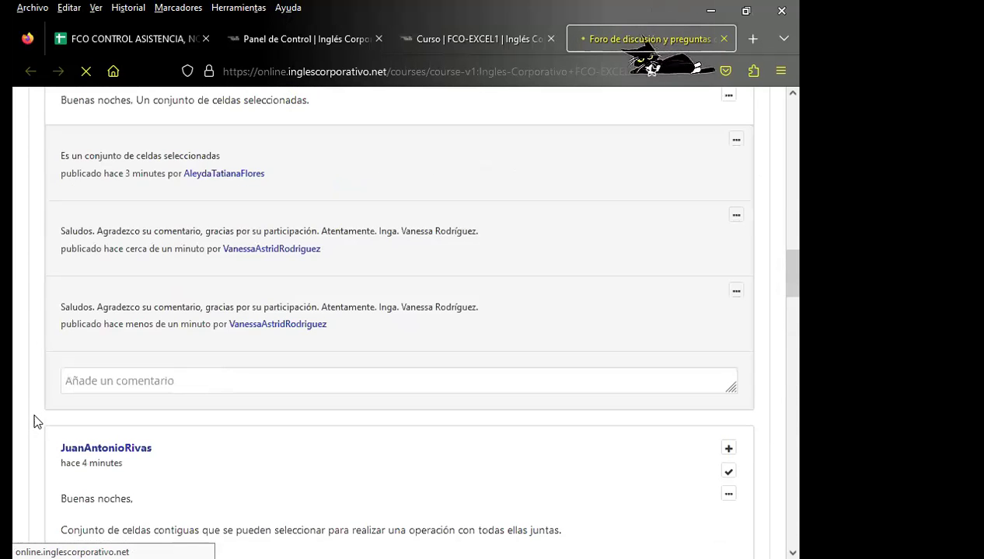
scroll(34, 422, "up", 1)
scroll(34, 421, "up", 1)
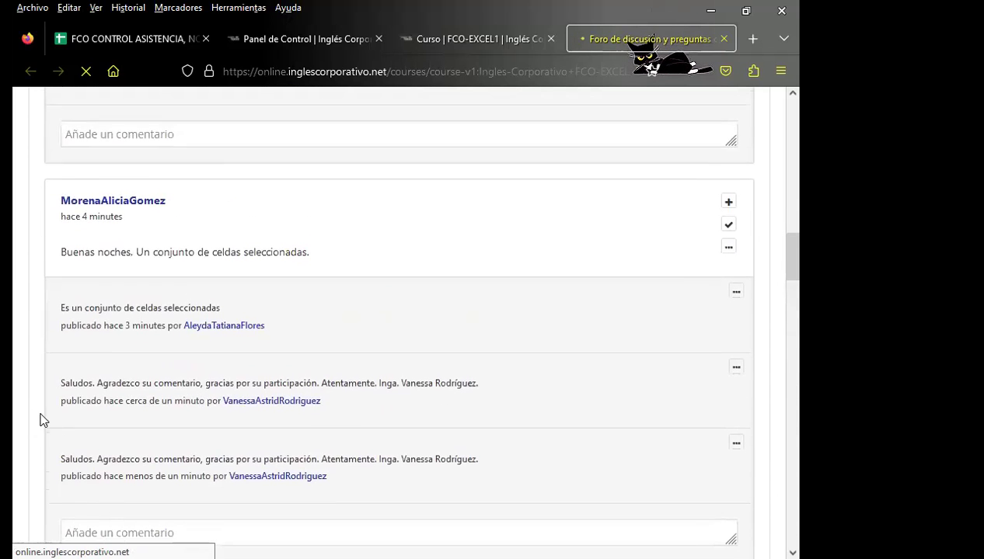
scroll(42, 416, "down", 1)
left_click(736, 370)
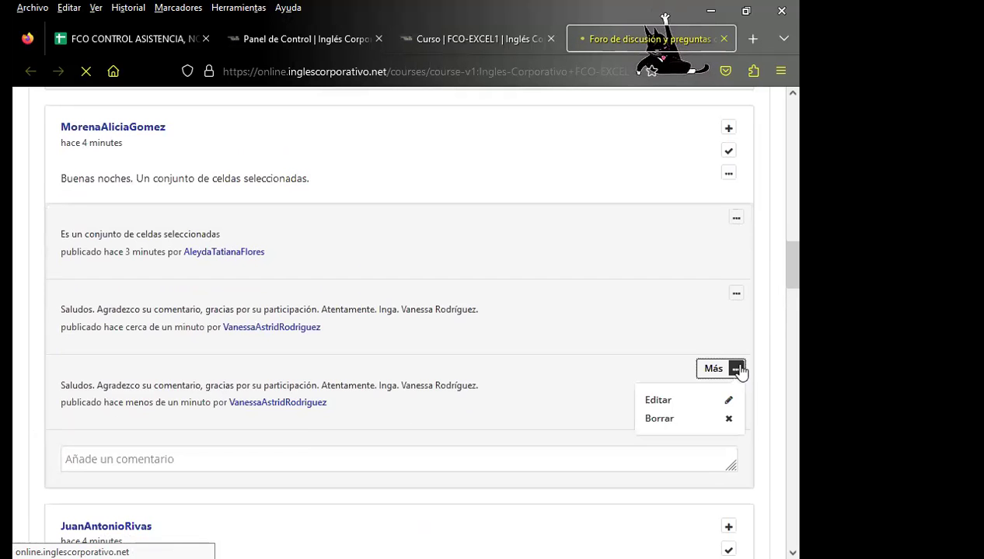
left_click(645, 419)
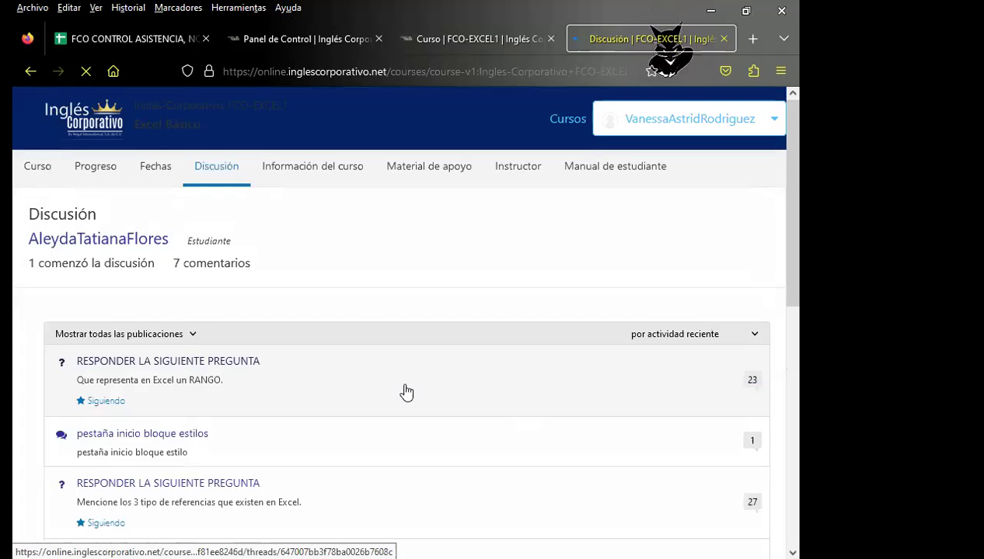
Step: Go back to the Excel Básico course home page through the Curso tab
scroll(407, 395, "down", 3)
scroll(202, 389, "up", 3)
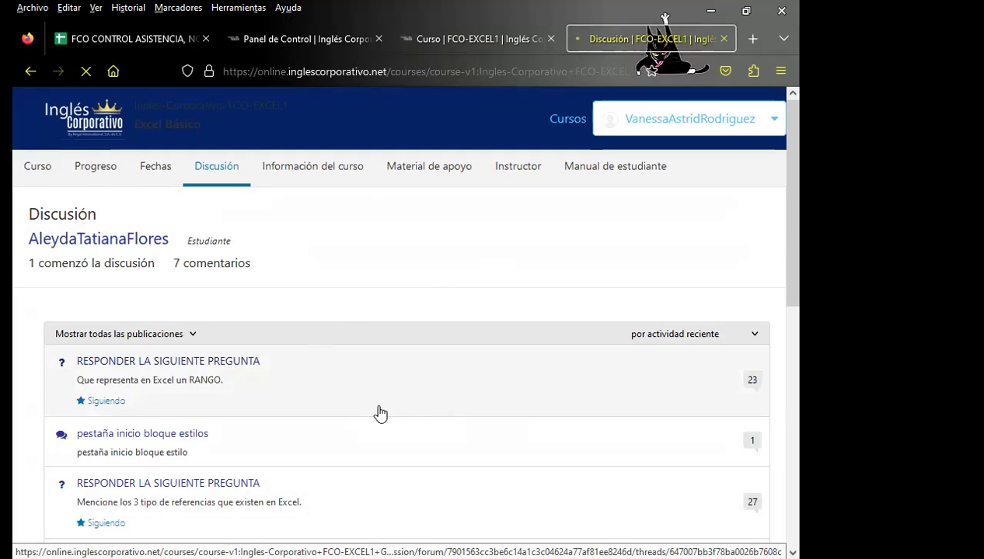
scroll(365, 427, "down", 4)
scroll(371, 426, "down", 3)
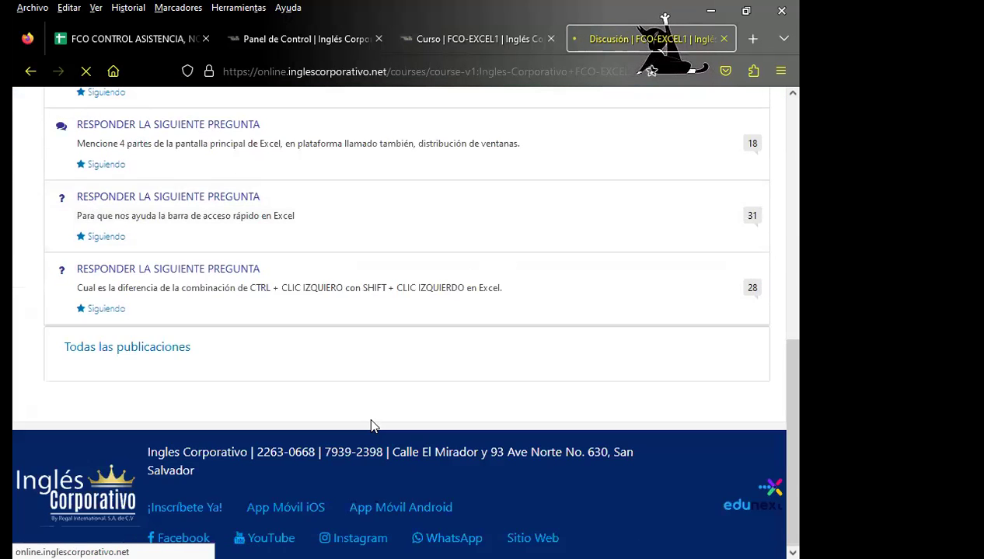
left_click(459, 40)
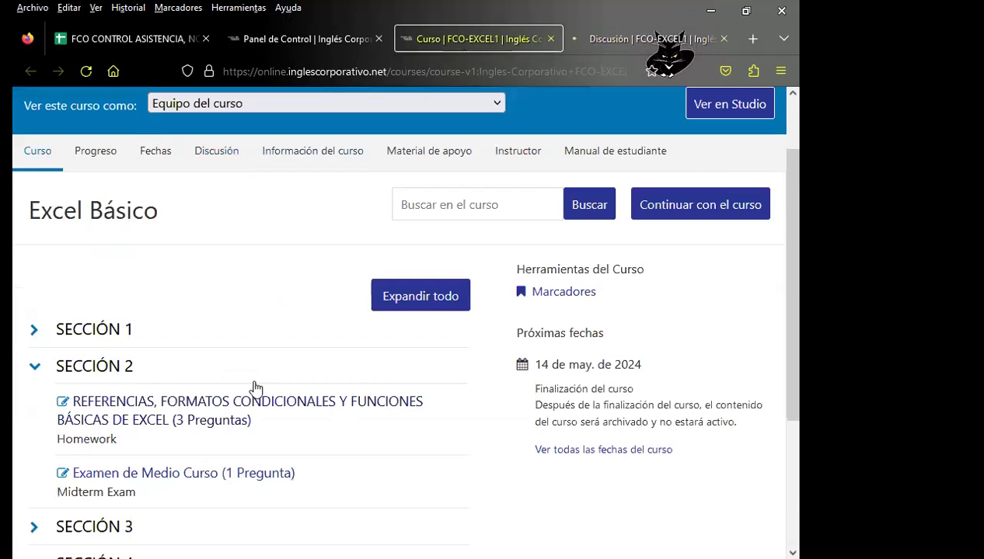
Step: Open the REFERENCIAS lesson in a new tab and close the student discussion tab
middle_click(248, 416)
left_click(659, 43)
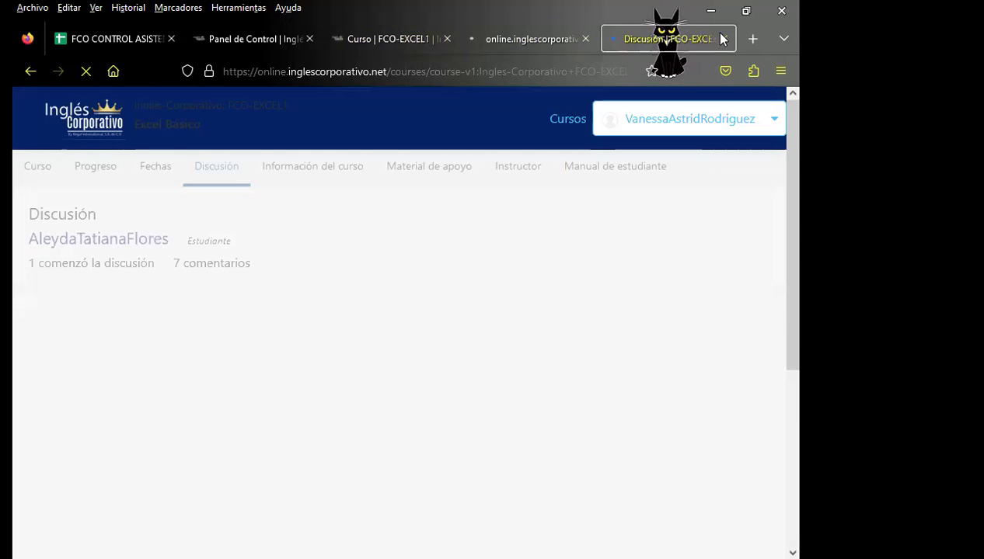
left_click(724, 39)
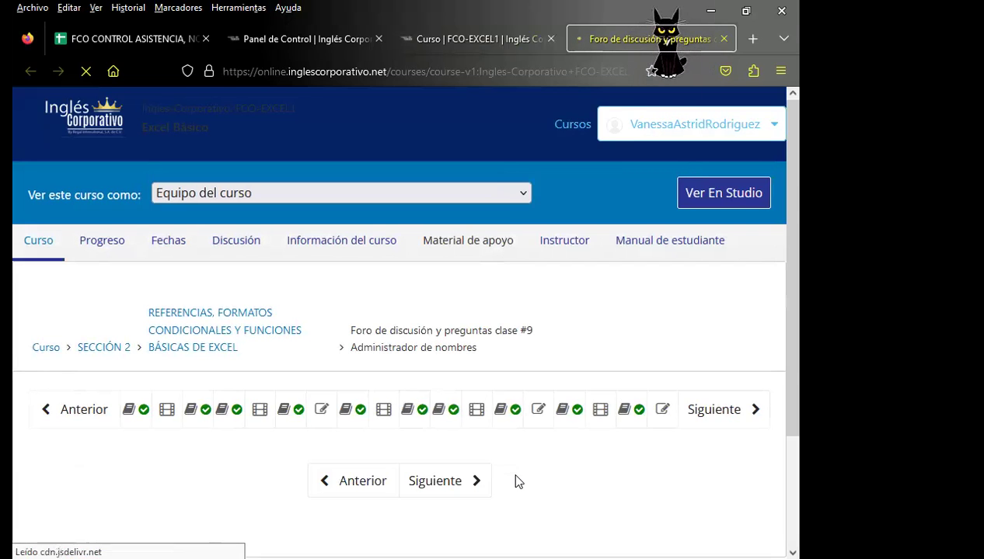
Step: Scroll the class #9 'Administrador de nombres' unit down to its discussion forum
scroll(280, 466, "down", 2)
scroll(283, 455, "down", 3)
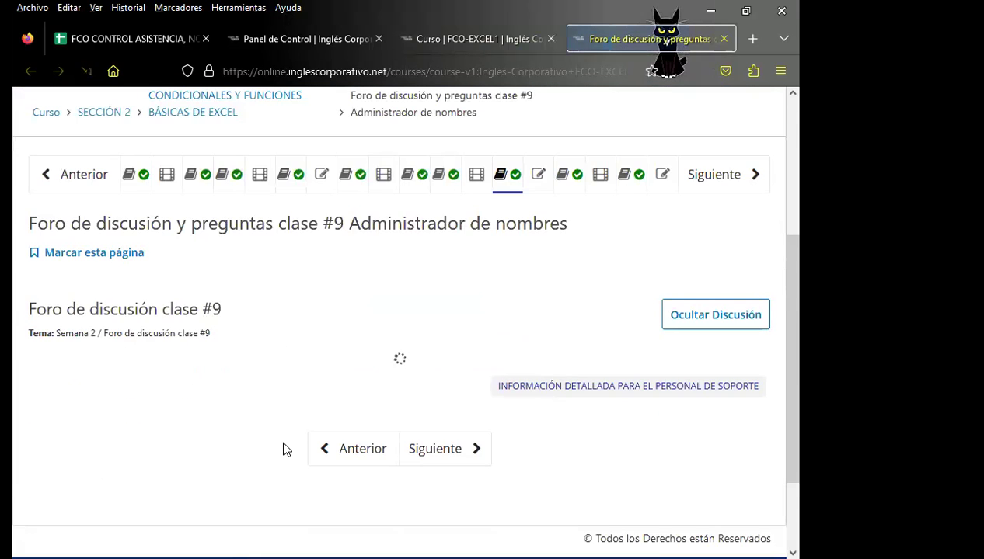
scroll(249, 442, "down", 2)
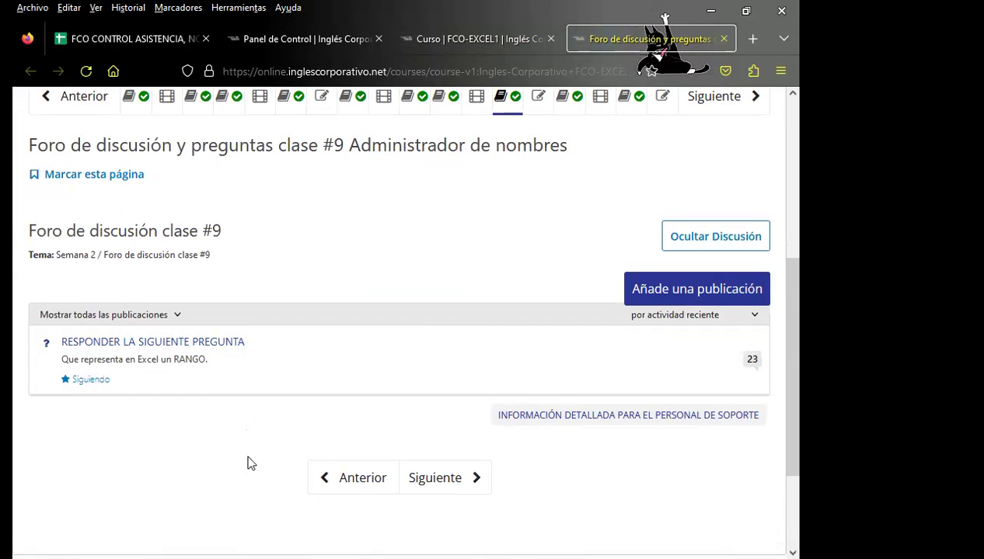
scroll(256, 465, "up", 2)
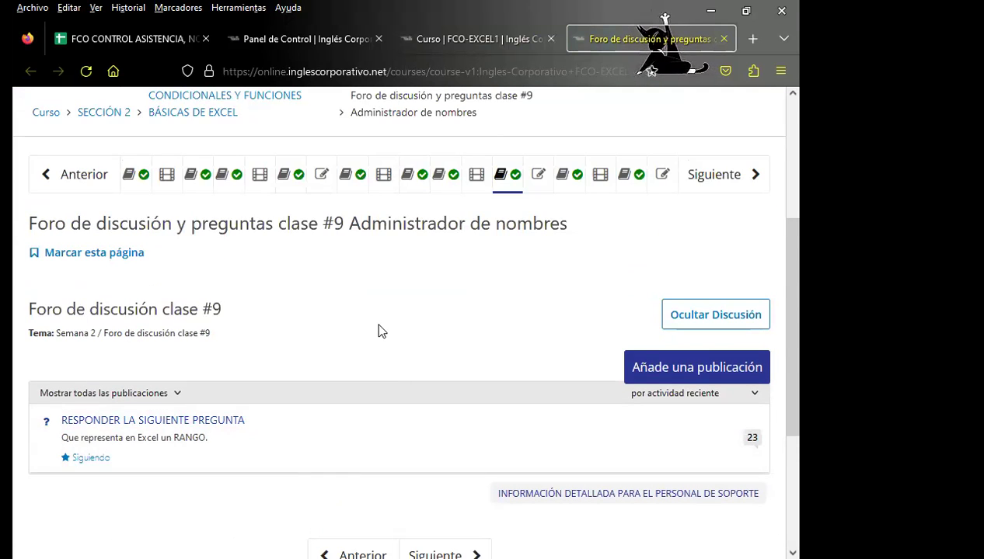
scroll(221, 465, "down", 2)
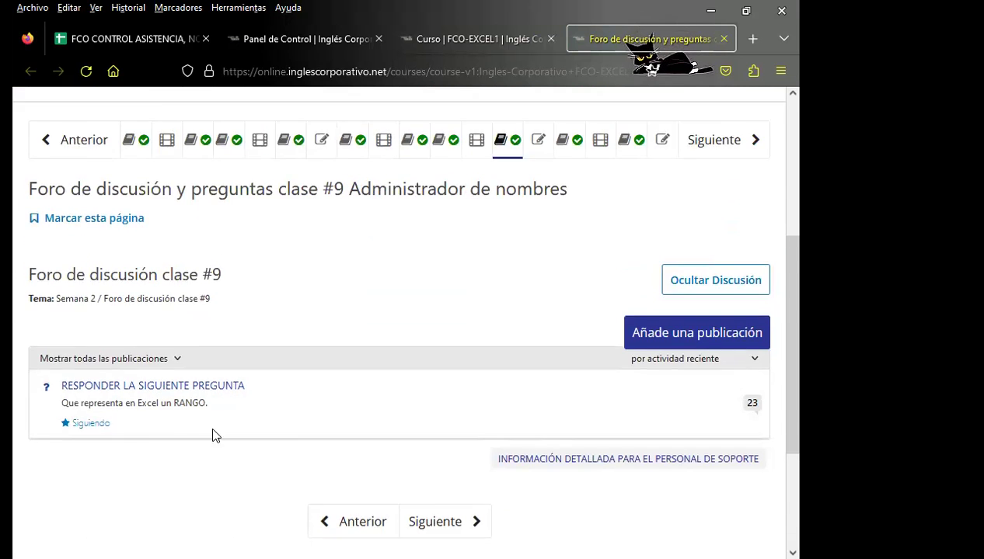
scroll(213, 435, "up", 2)
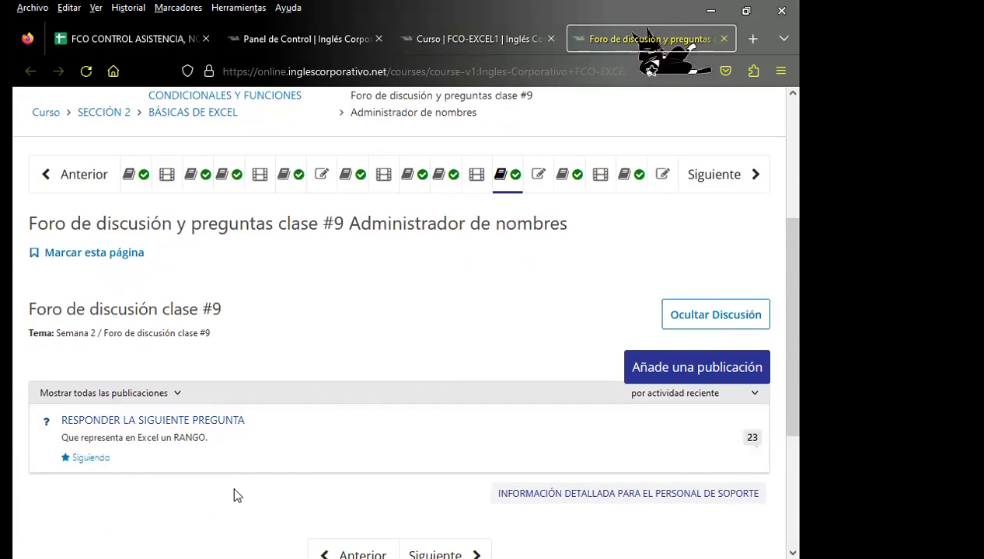
scroll(232, 483, "down", 2)
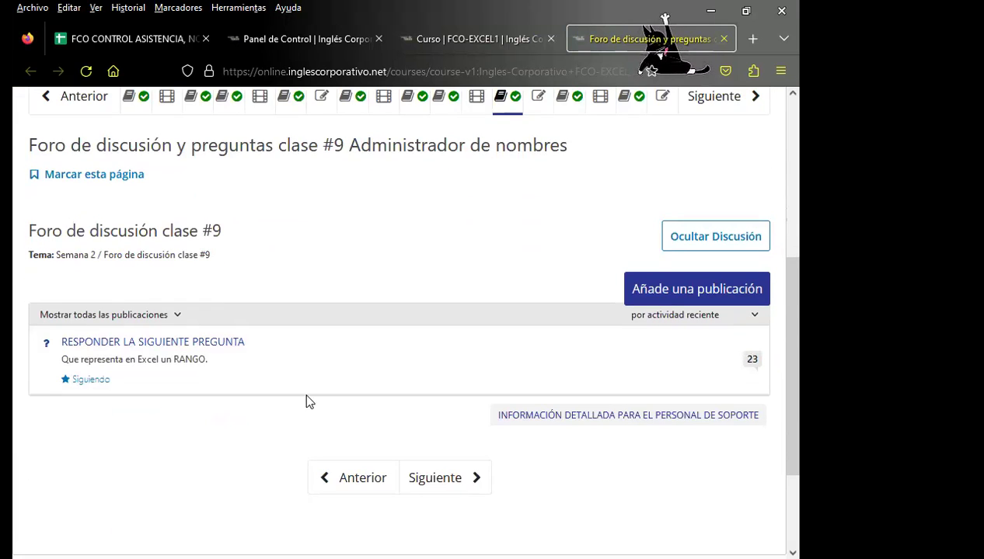
scroll(307, 400, "up", 2)
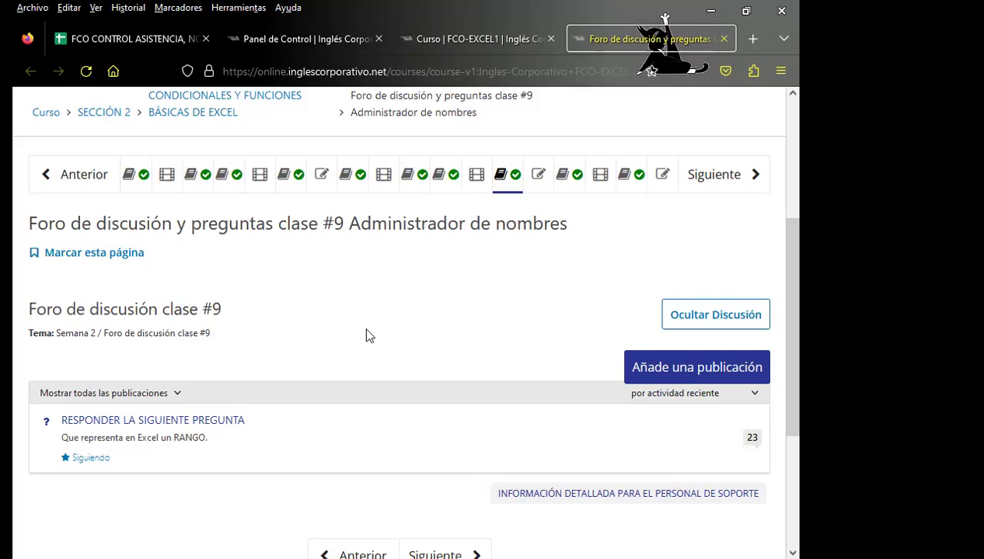
scroll(316, 380, "down", 4)
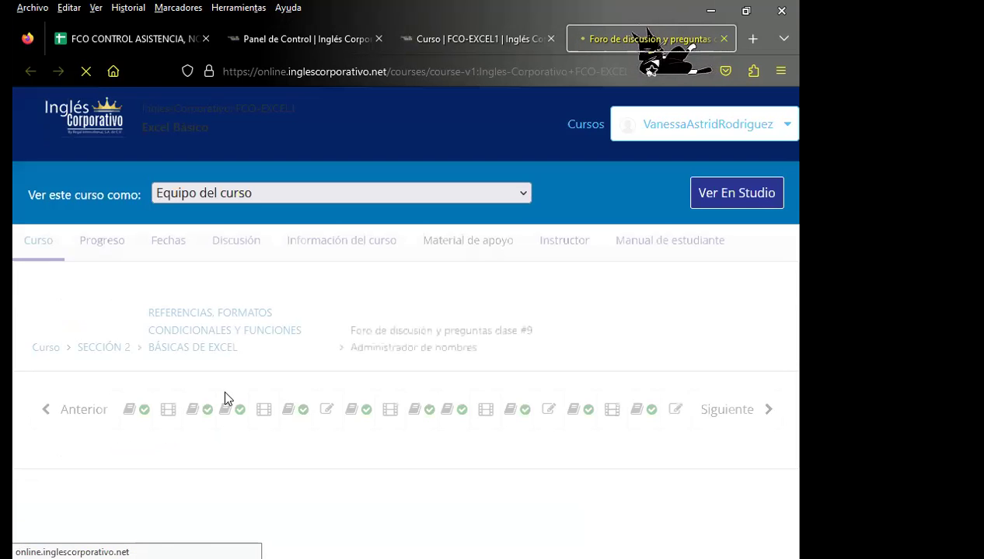
scroll(209, 435, "down", 3)
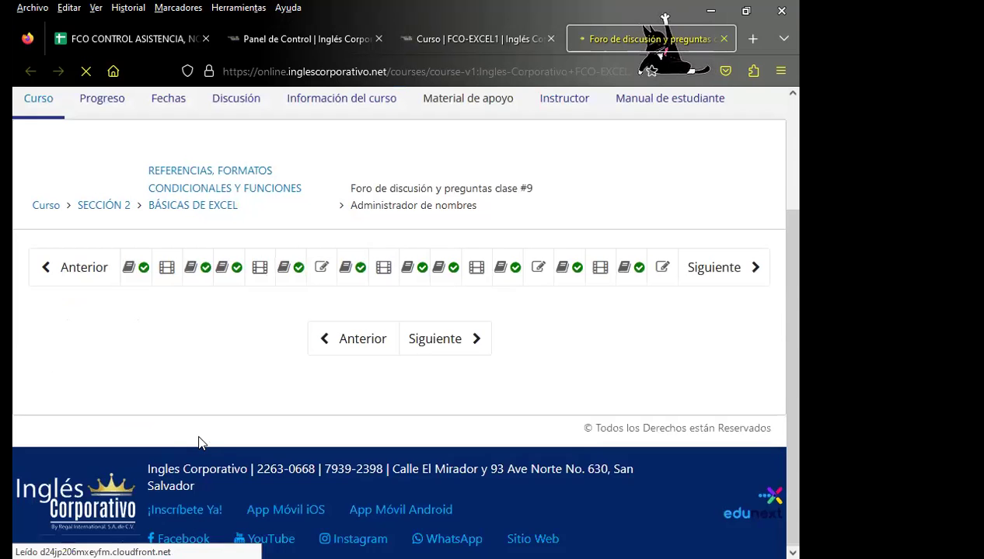
scroll(225, 389, "down", 3)
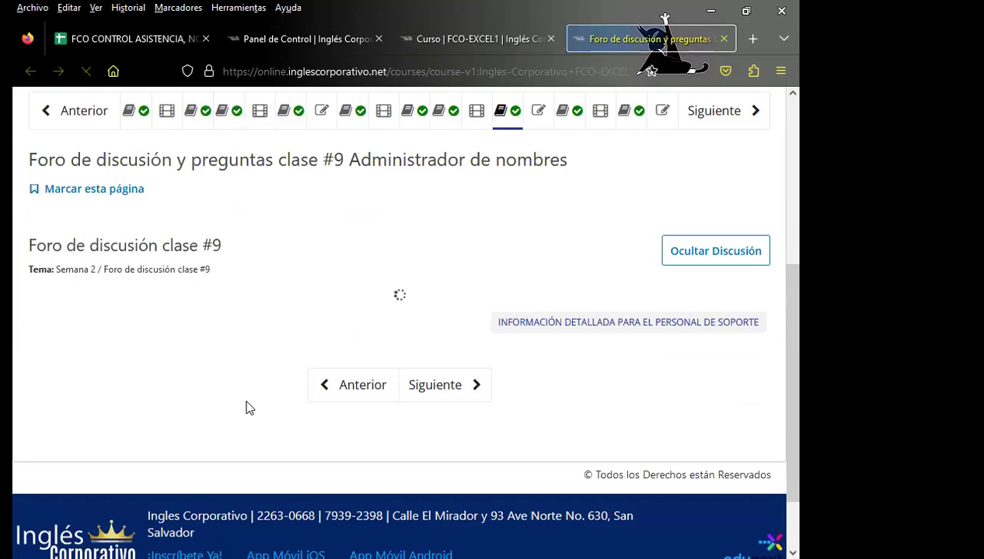